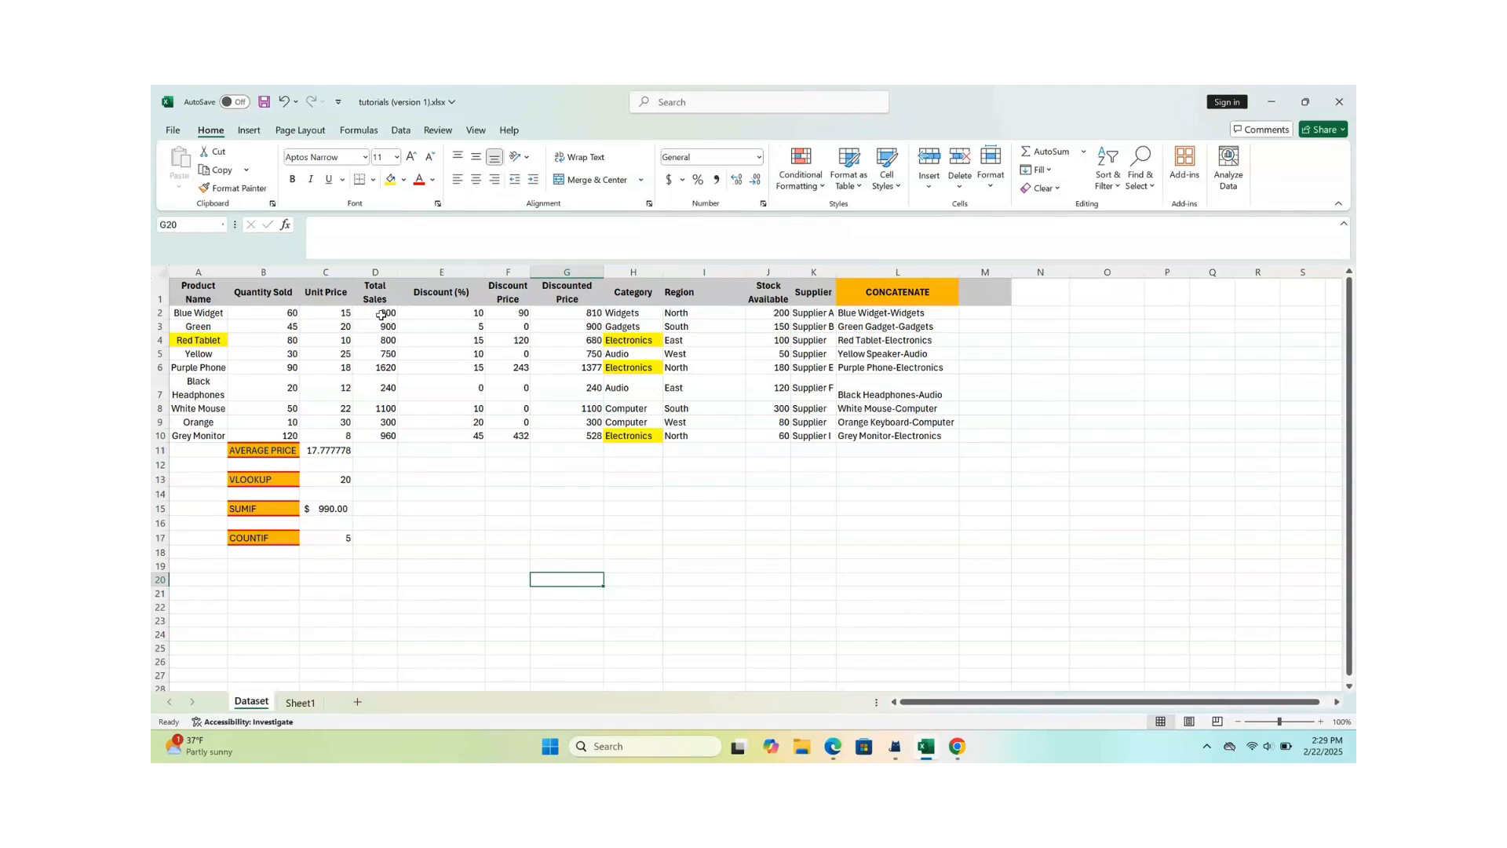
pyautogui.moveTo(382, 312); pyautogui.dragTo(380, 434)
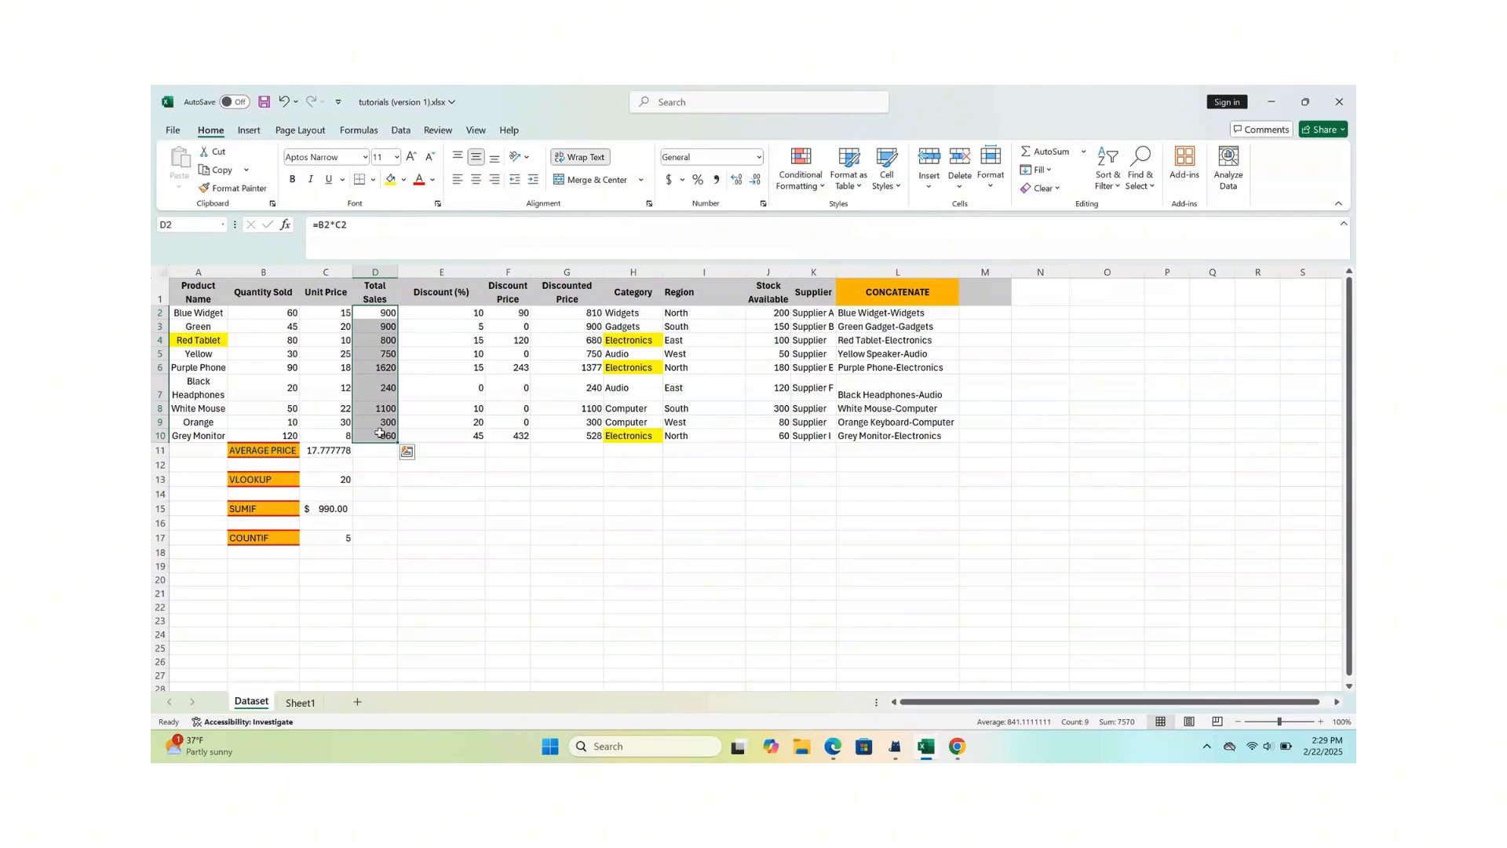
pyautogui.rightClick(380, 434)
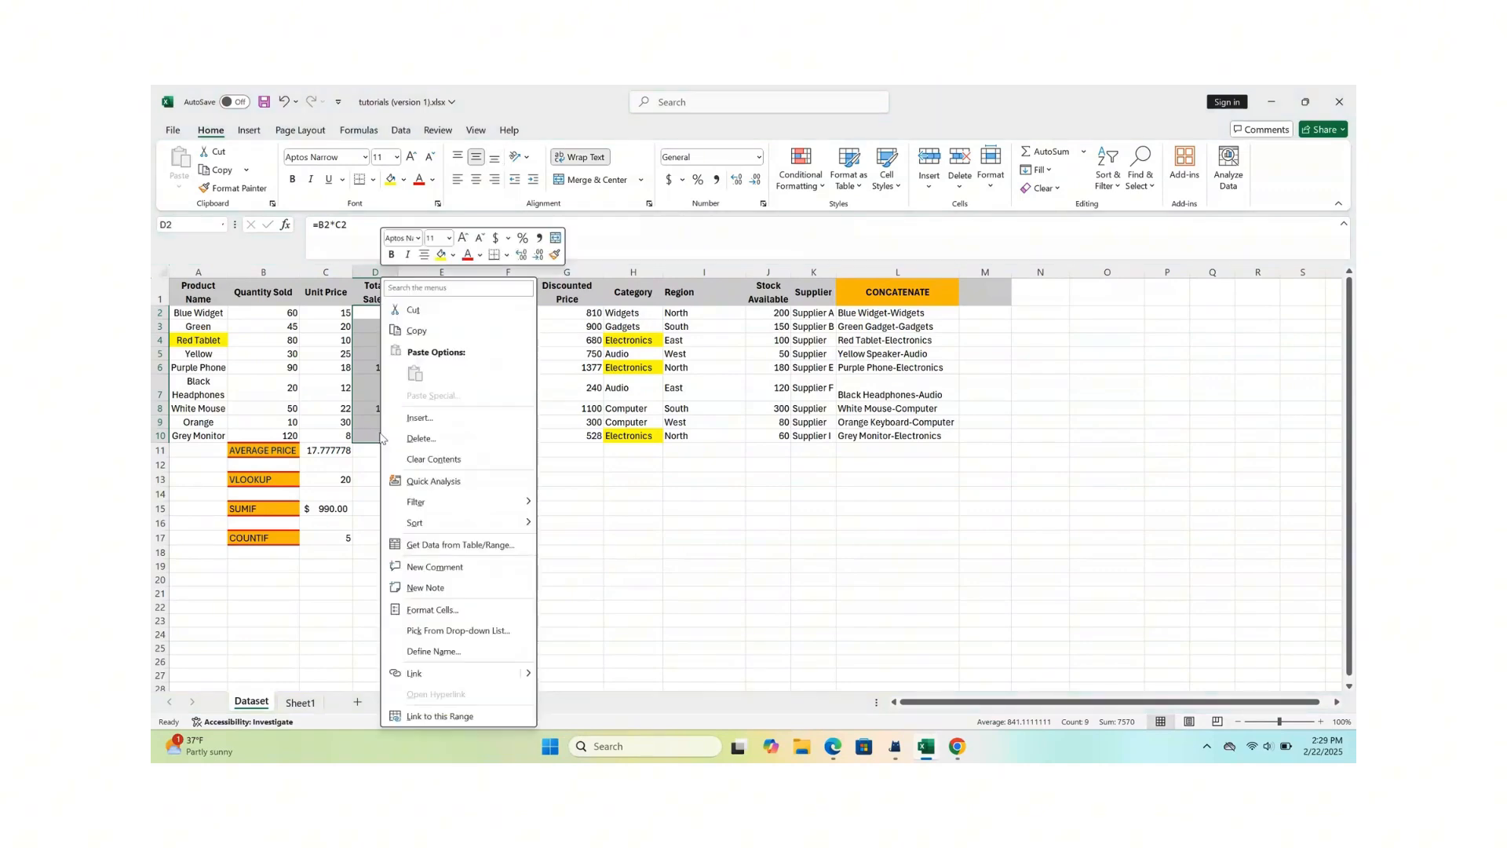
pyautogui.moveTo(459, 529)
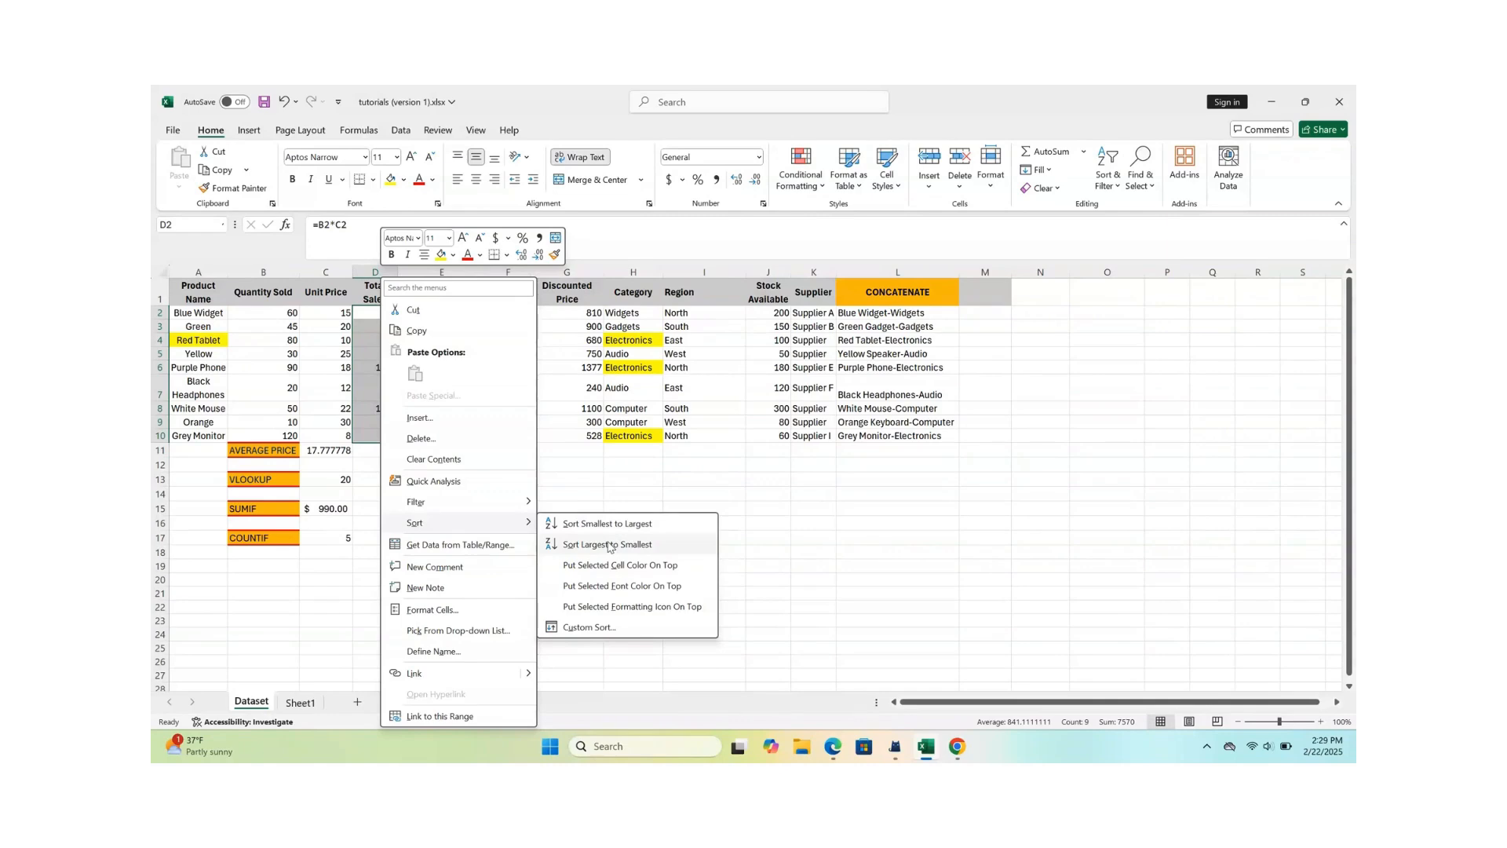
pyautogui.click(609, 544)
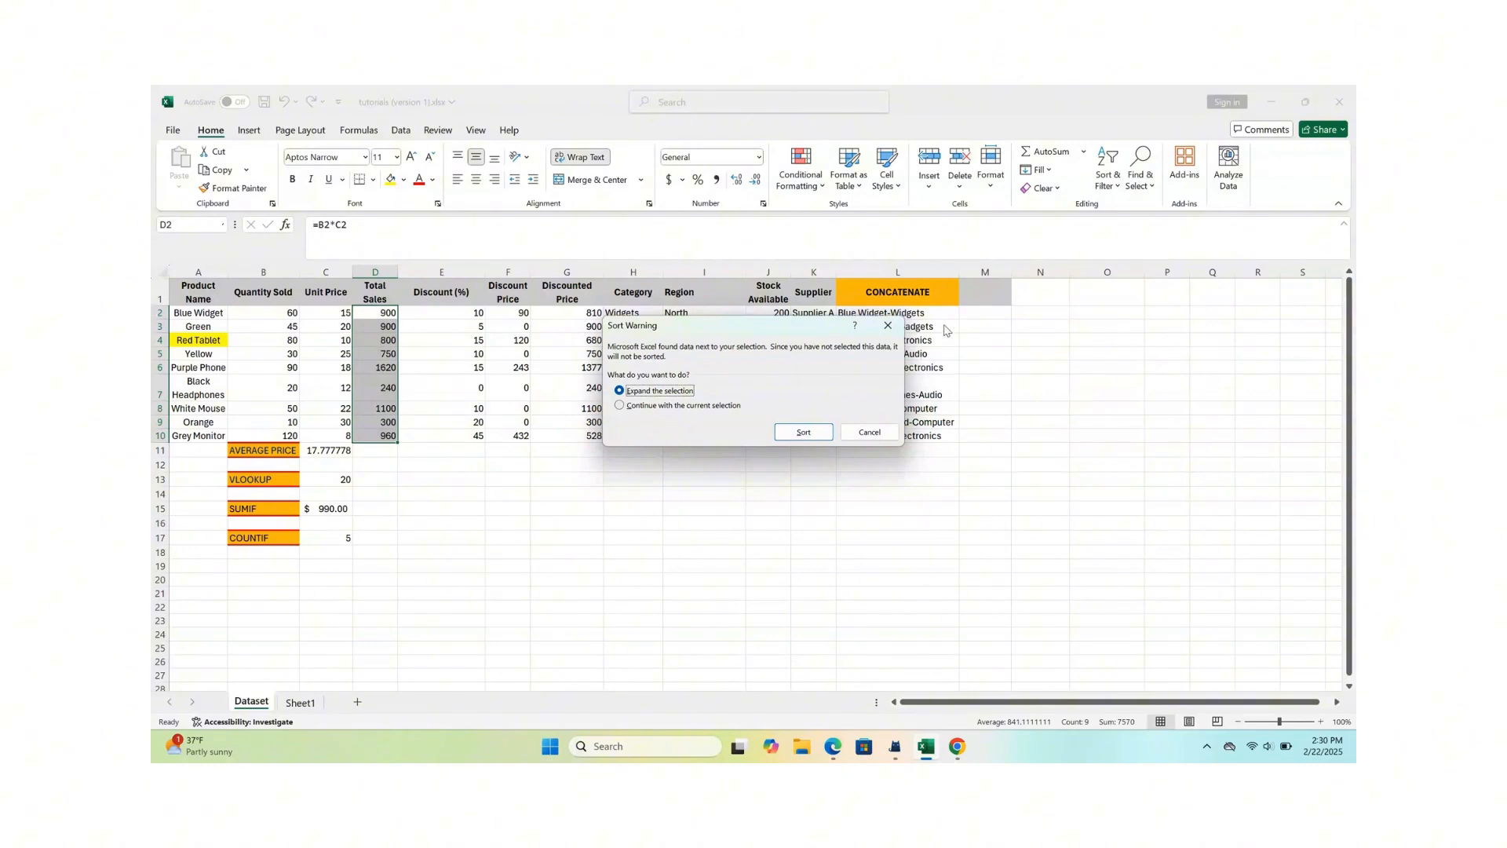
pyautogui.click(888, 325)
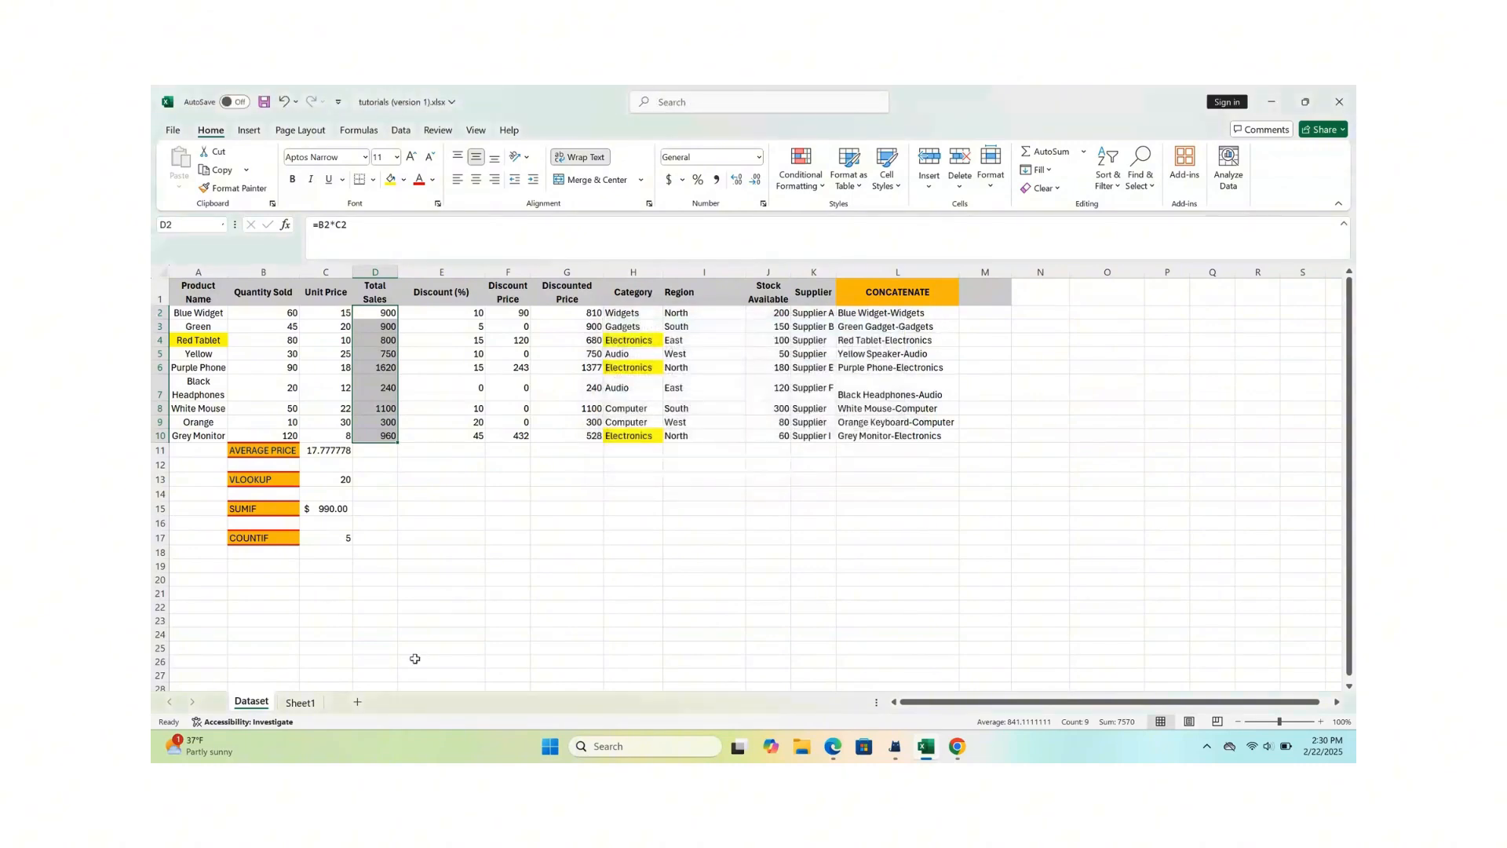
# - Switch to Sheet1 and examine the first-name and last-name columns in rows 4 to 13
pyautogui.click(308, 704)
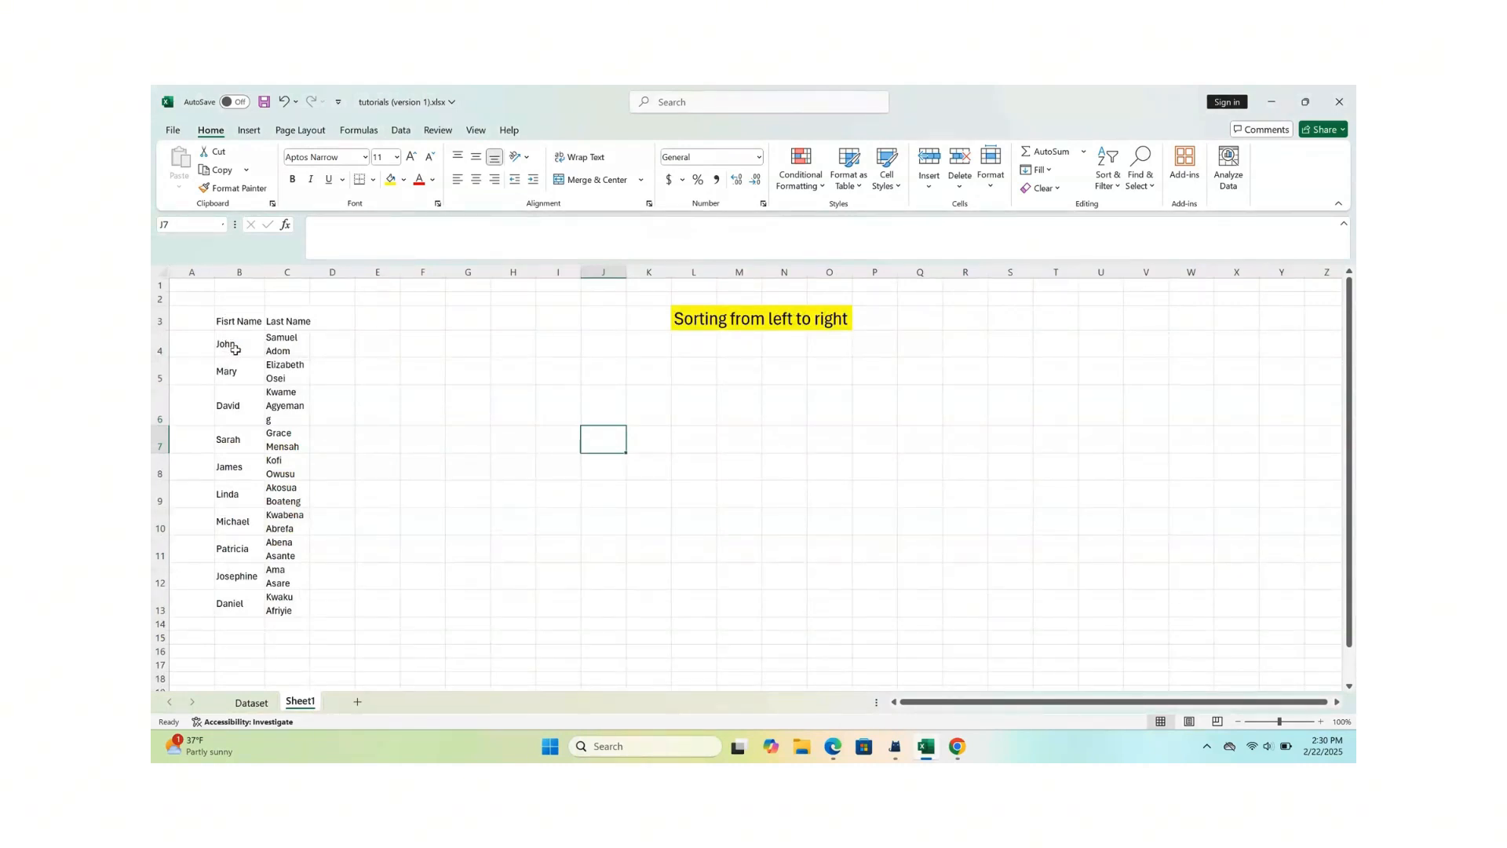
pyautogui.moveTo(235, 349); pyautogui.dragTo(237, 597)
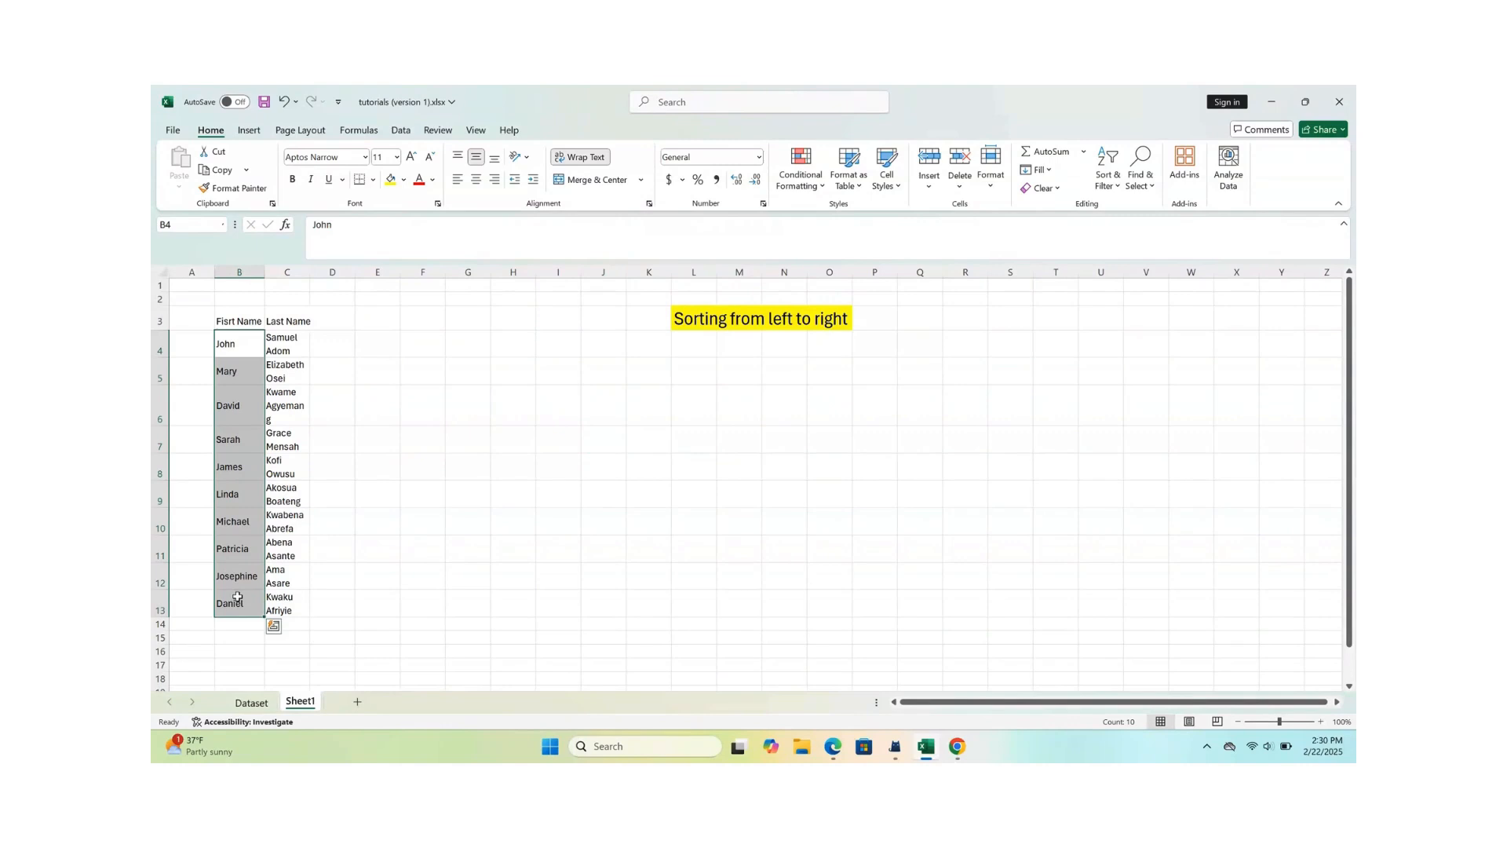
pyautogui.moveTo(298, 339); pyautogui.dragTo(272, 611)
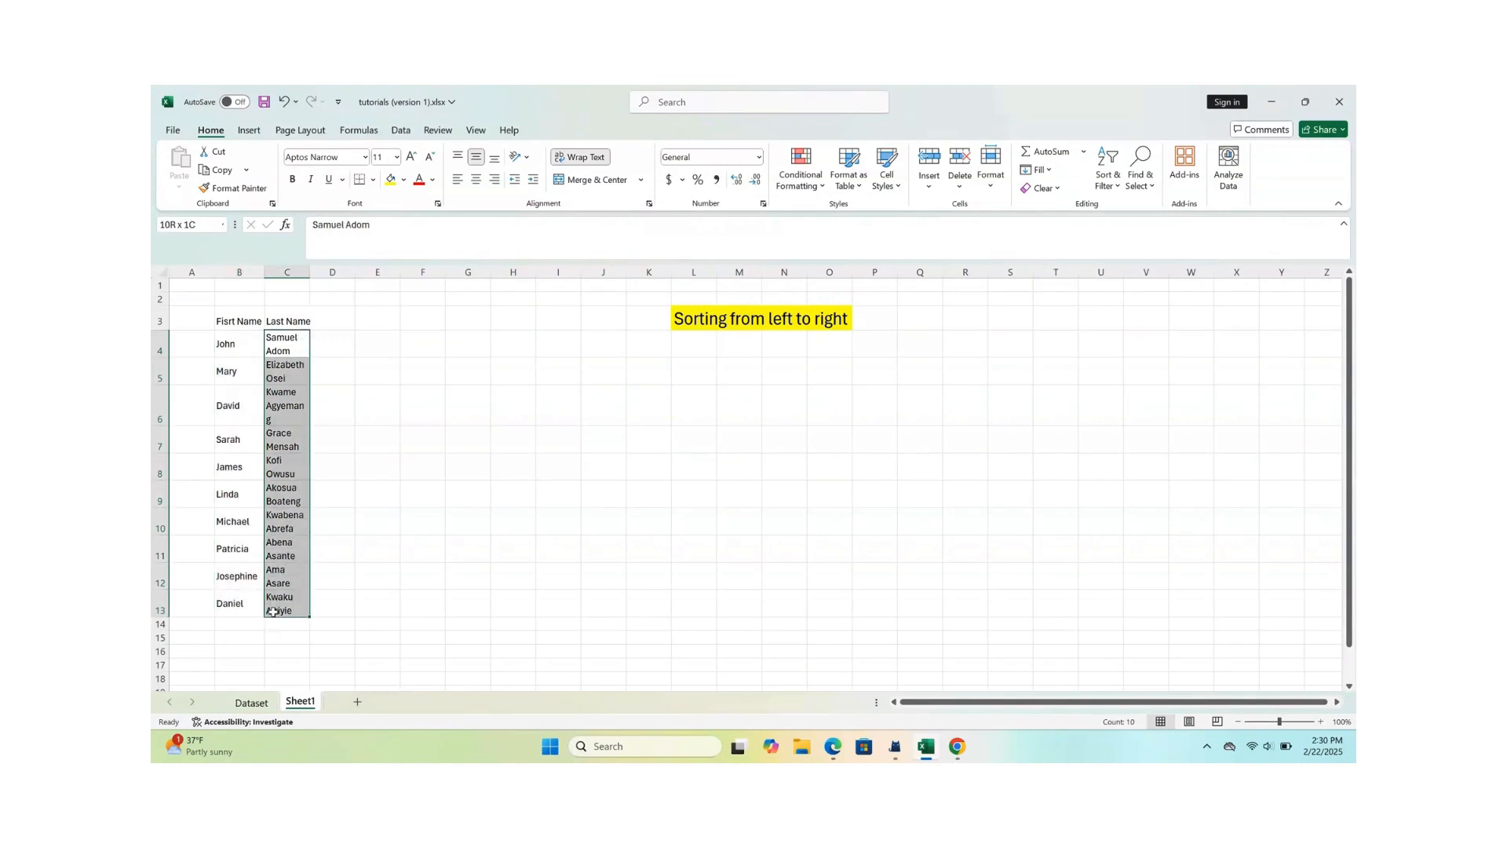
pyautogui.click(405, 516)
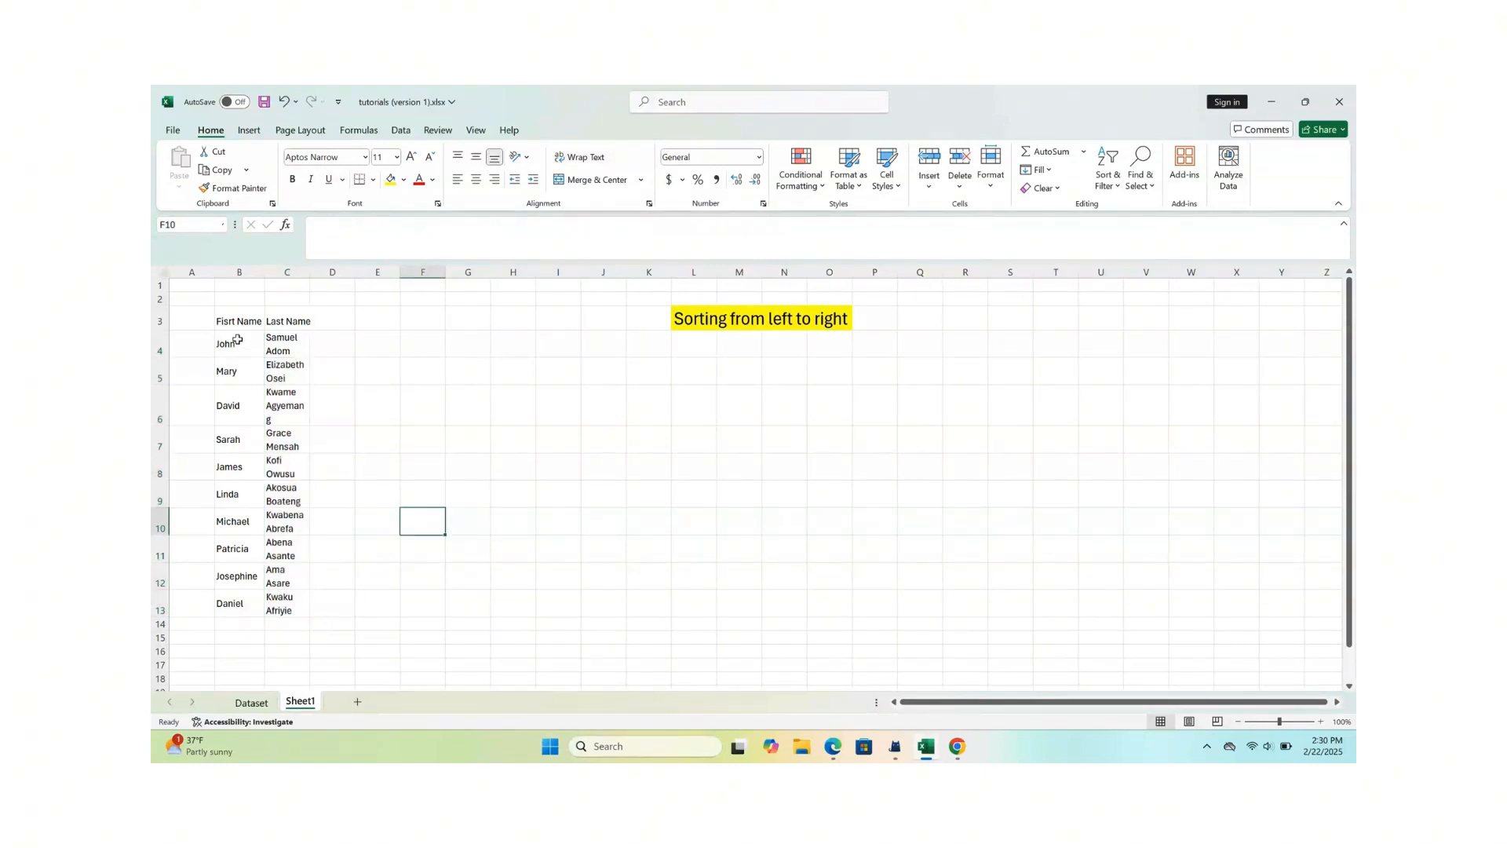
pyautogui.moveTo(237, 343); pyautogui.dragTo(241, 611)
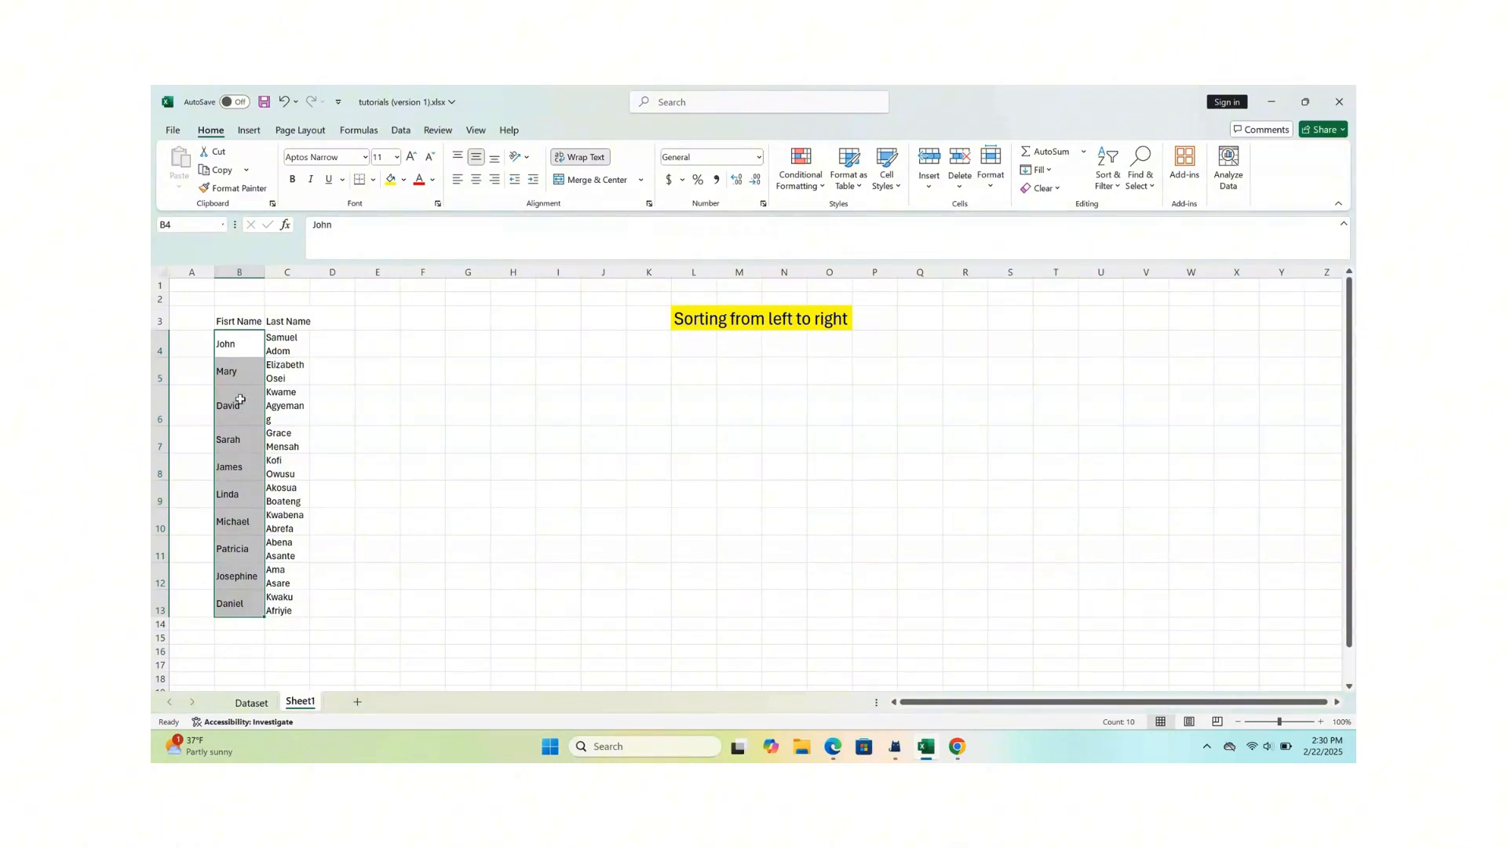
pyautogui.click(364, 438)
# - Sort only the first names in B4:B13 from A to Z, continuing with the current selection
pyautogui.moveTo(235, 346); pyautogui.dragTo(229, 598)
pyautogui.rightClick(230, 599)
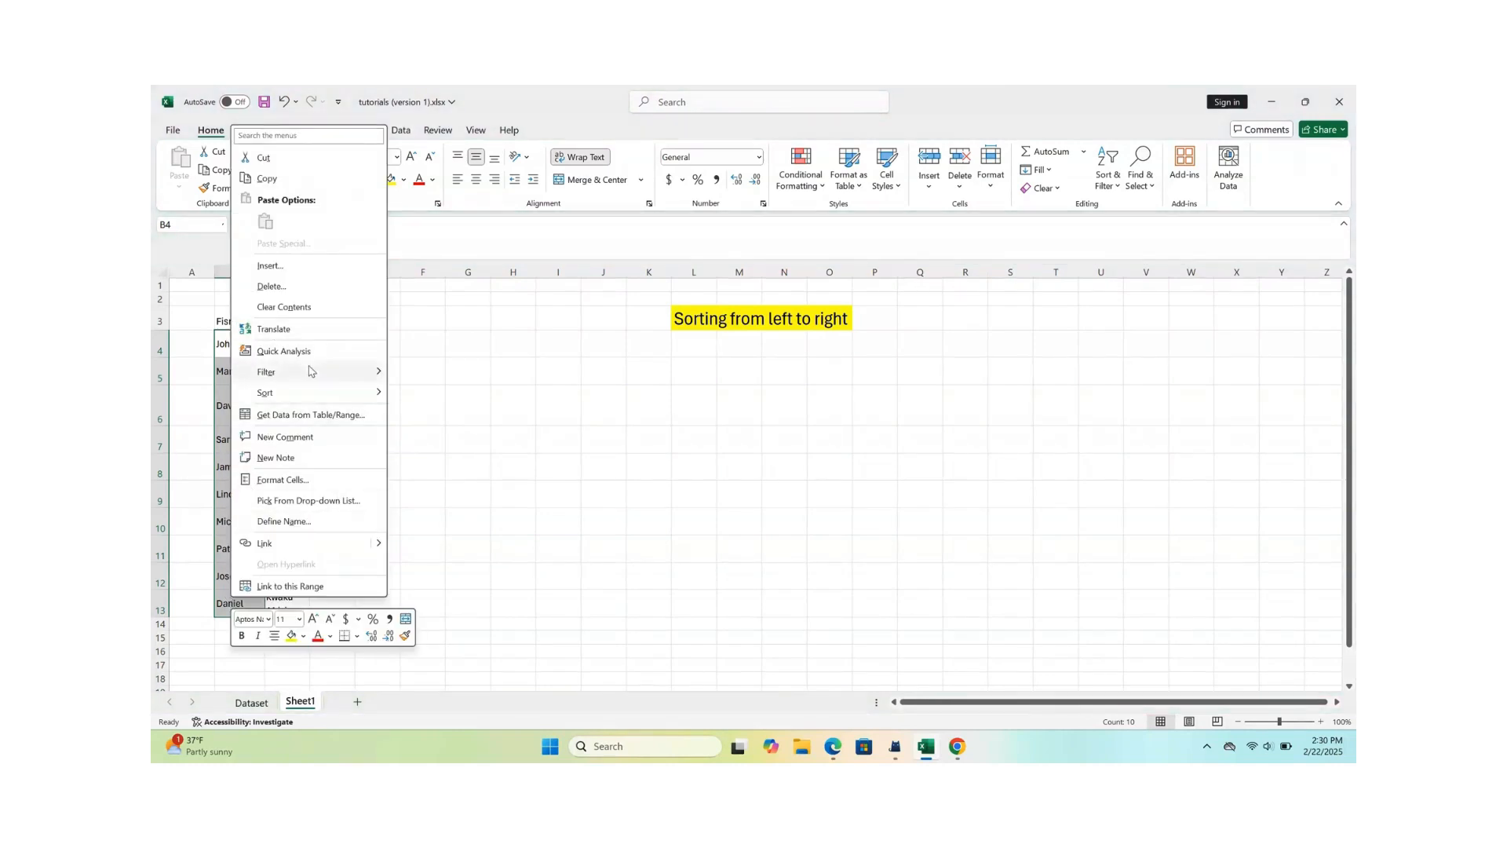
pyautogui.moveTo(322, 394)
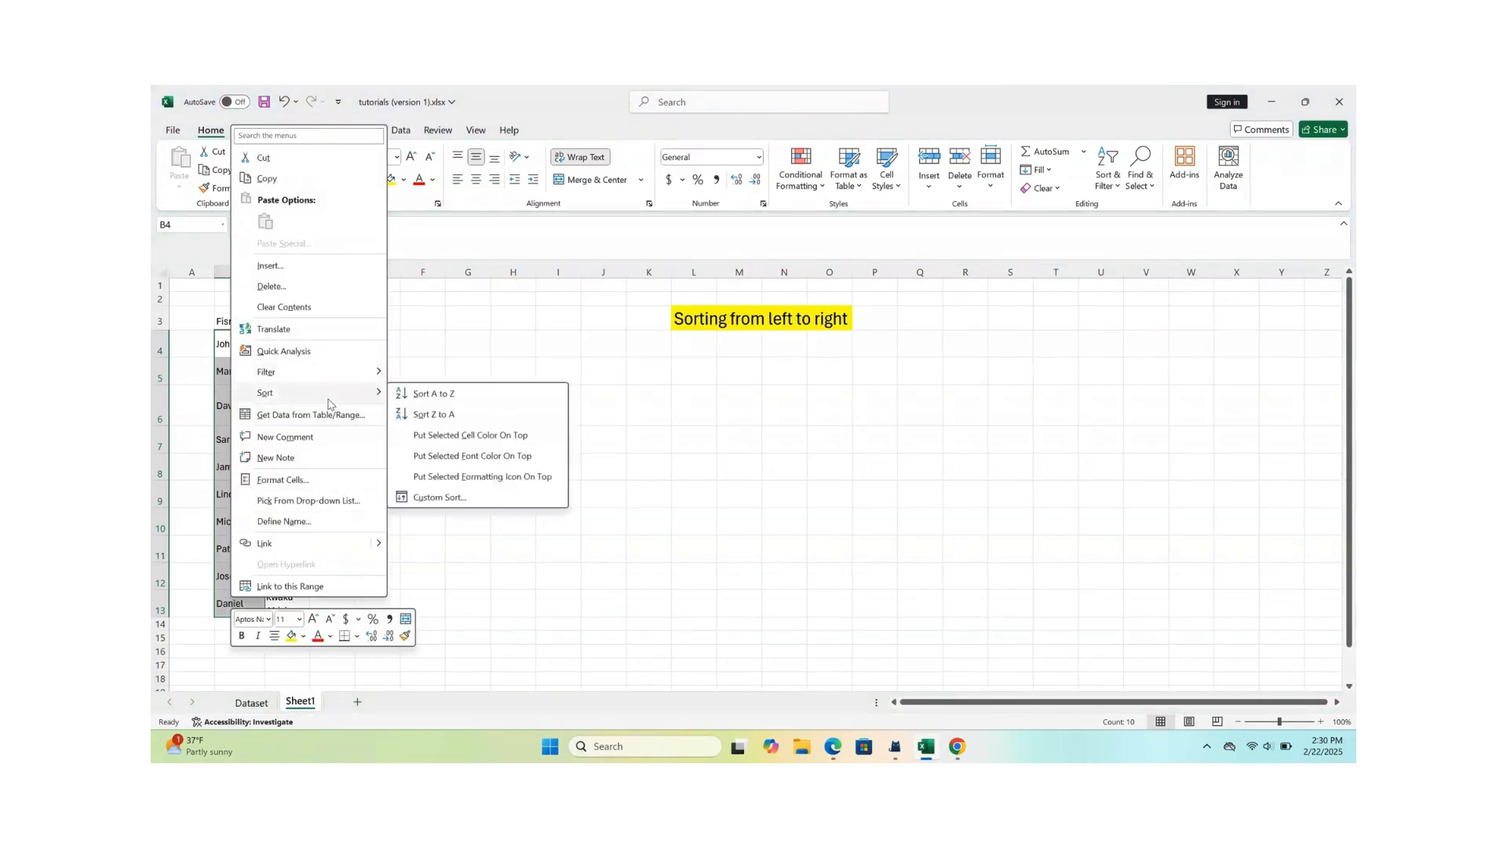
pyautogui.click(464, 394)
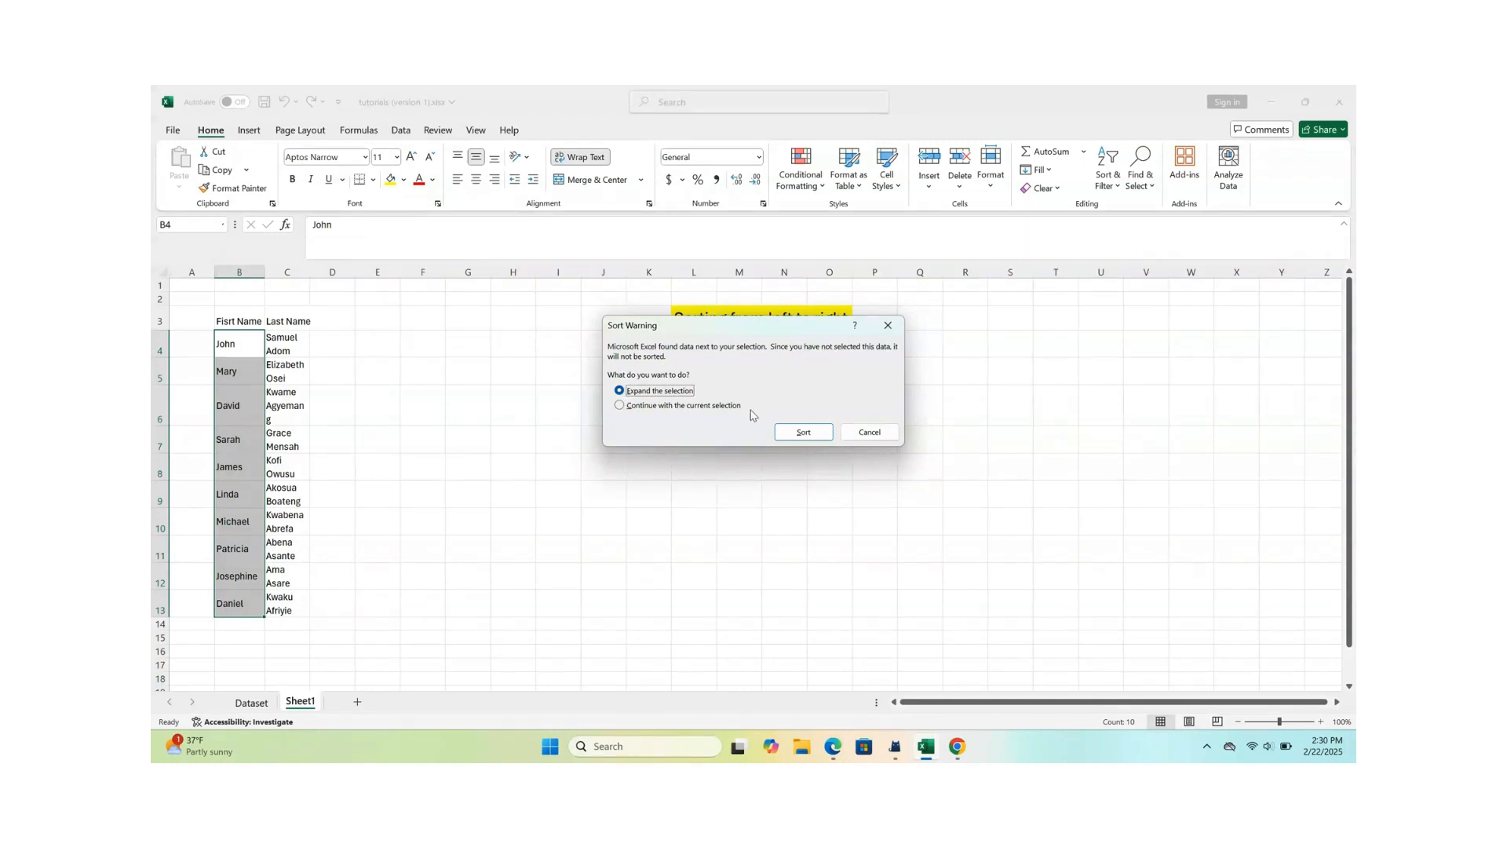
pyautogui.click(620, 406)
pyautogui.click(804, 433)
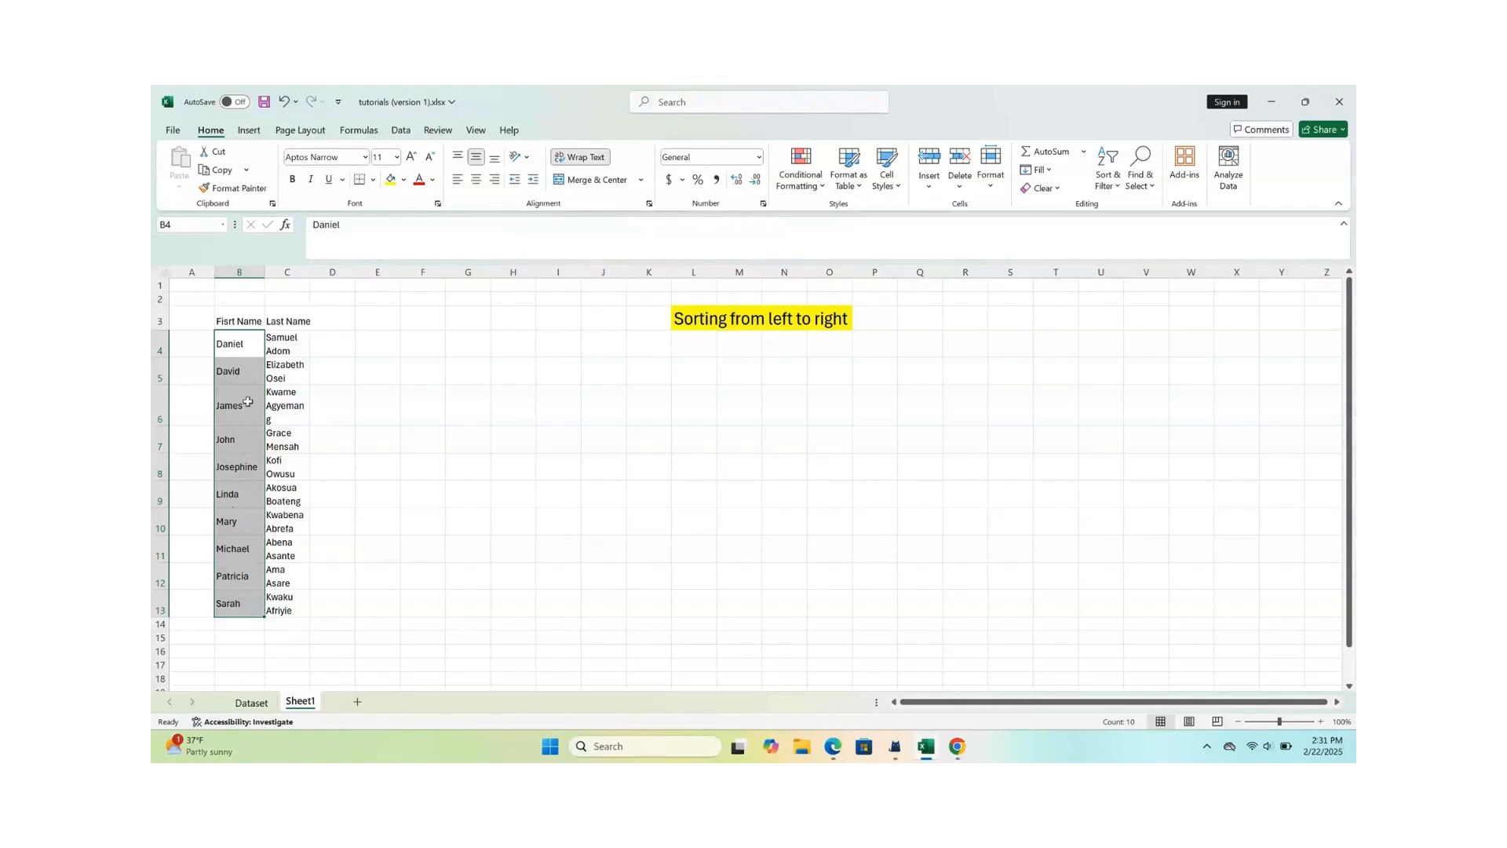
# - Undo the sort of the first-name column
pyautogui.click(228, 446)
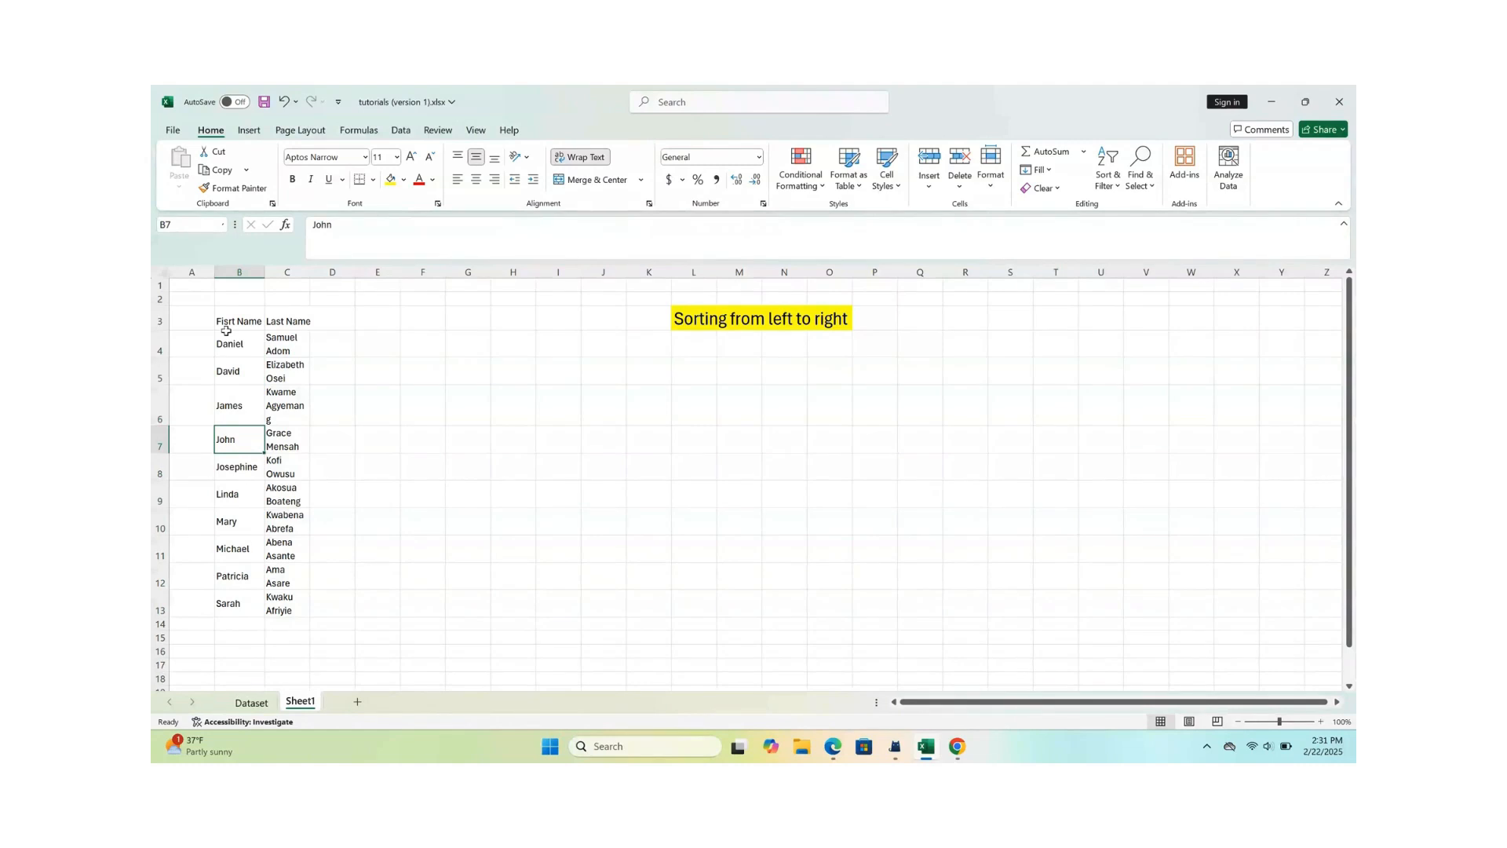
pyautogui.click(283, 102)
pyautogui.click(322, 366)
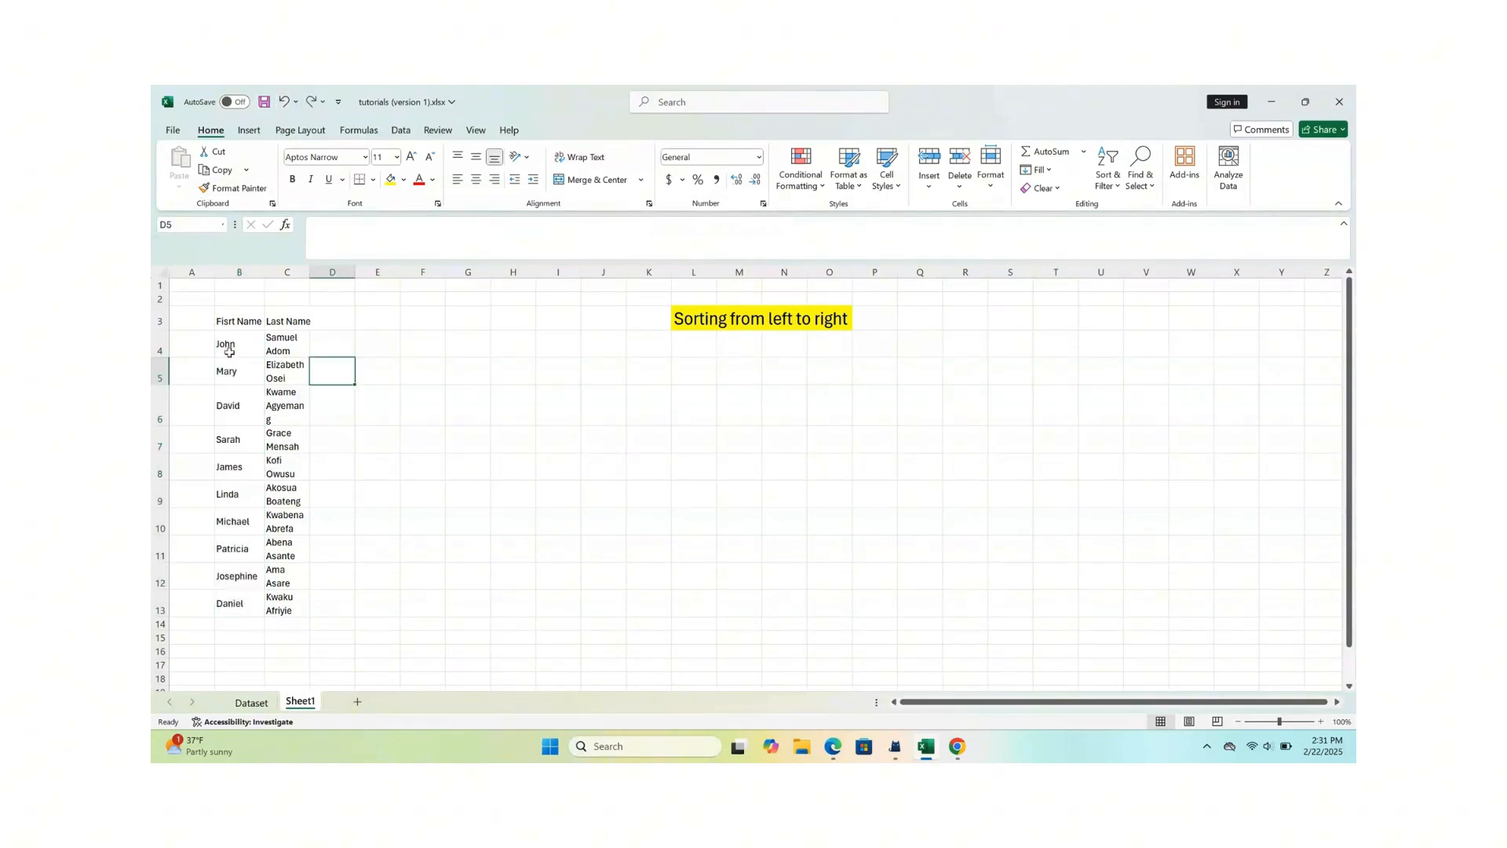
# - Sort the first names in B4:B13 from A to Z, expanding the selection so the last names move with them
pyautogui.moveTo(230, 350); pyautogui.dragTo(235, 601)
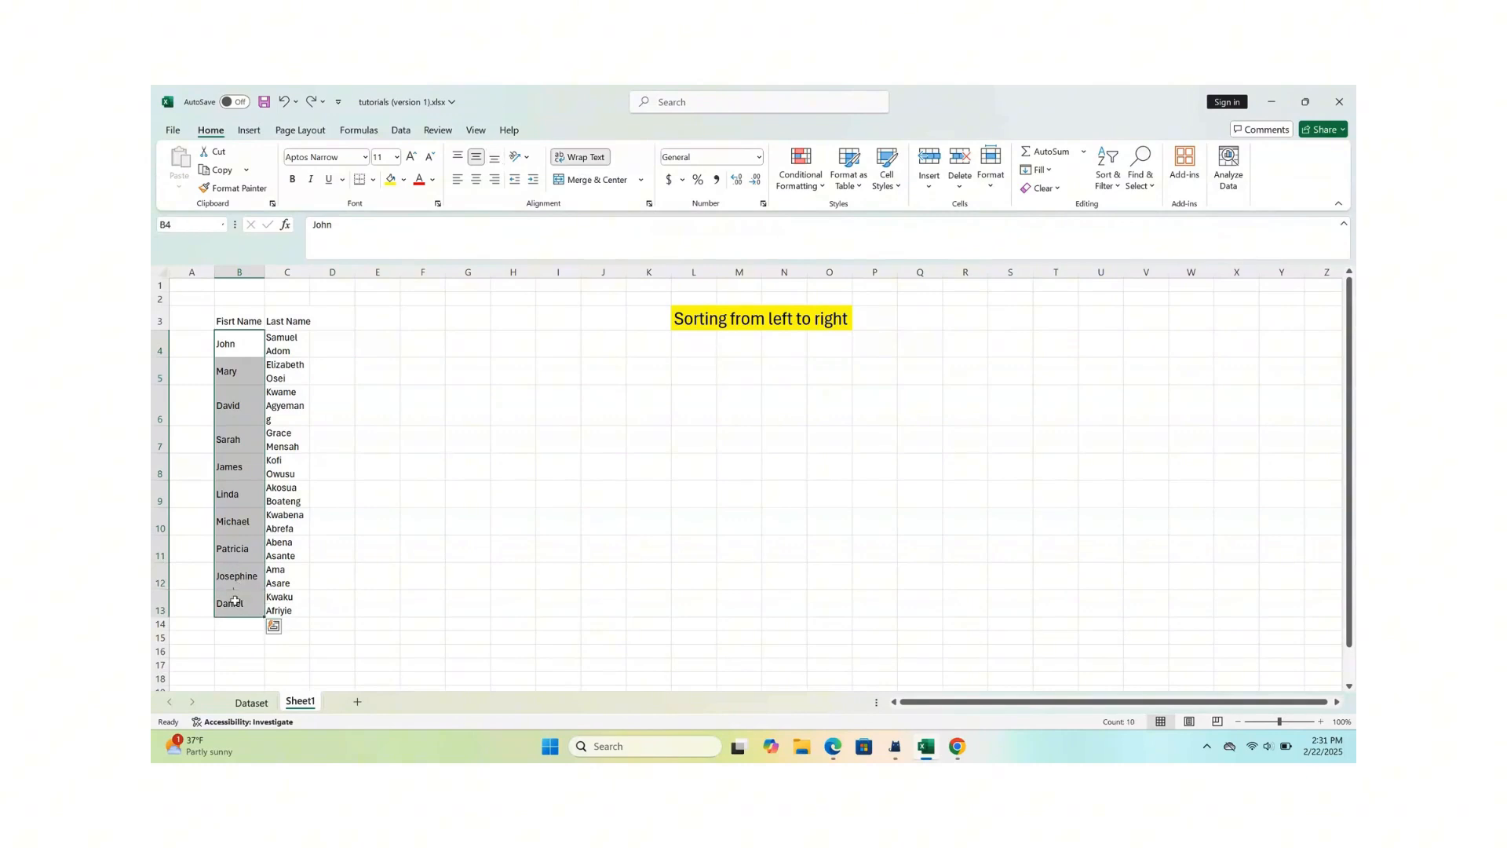
pyautogui.rightClick(235, 603)
pyautogui.moveTo(357, 397)
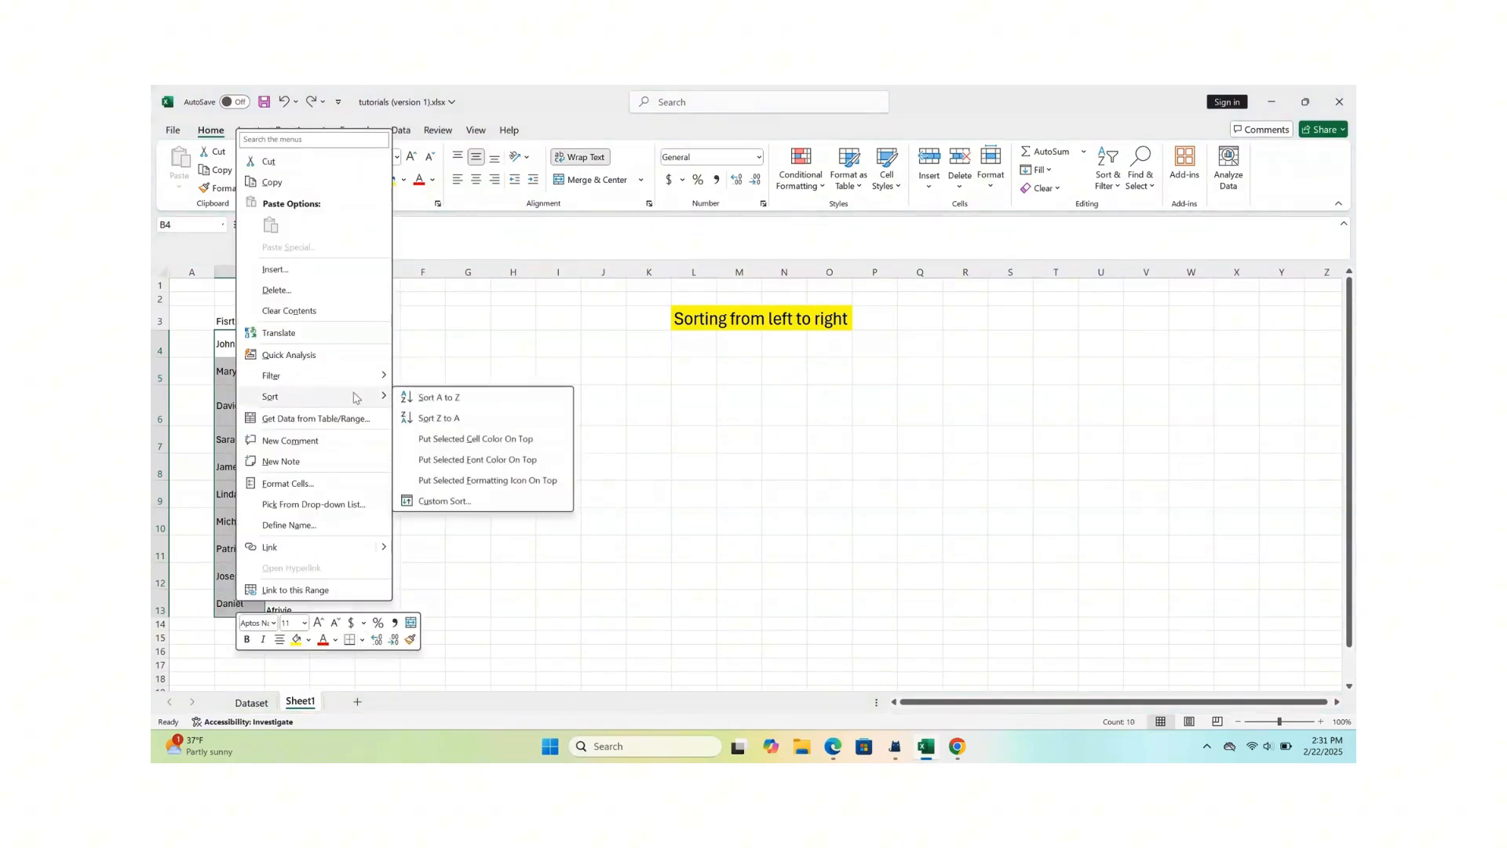
pyautogui.click(445, 402)
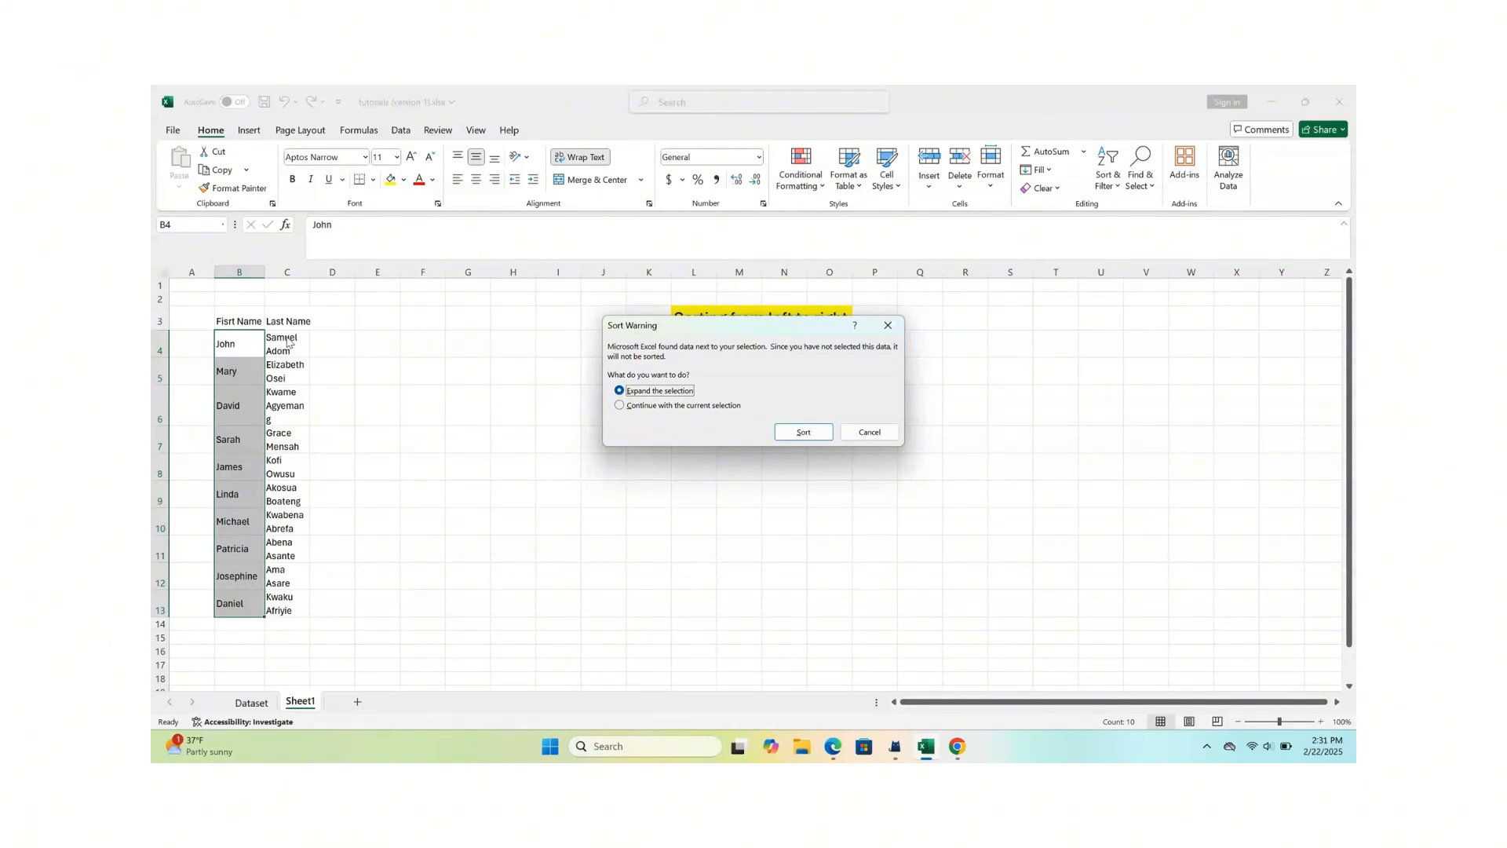
pyautogui.click(804, 431)
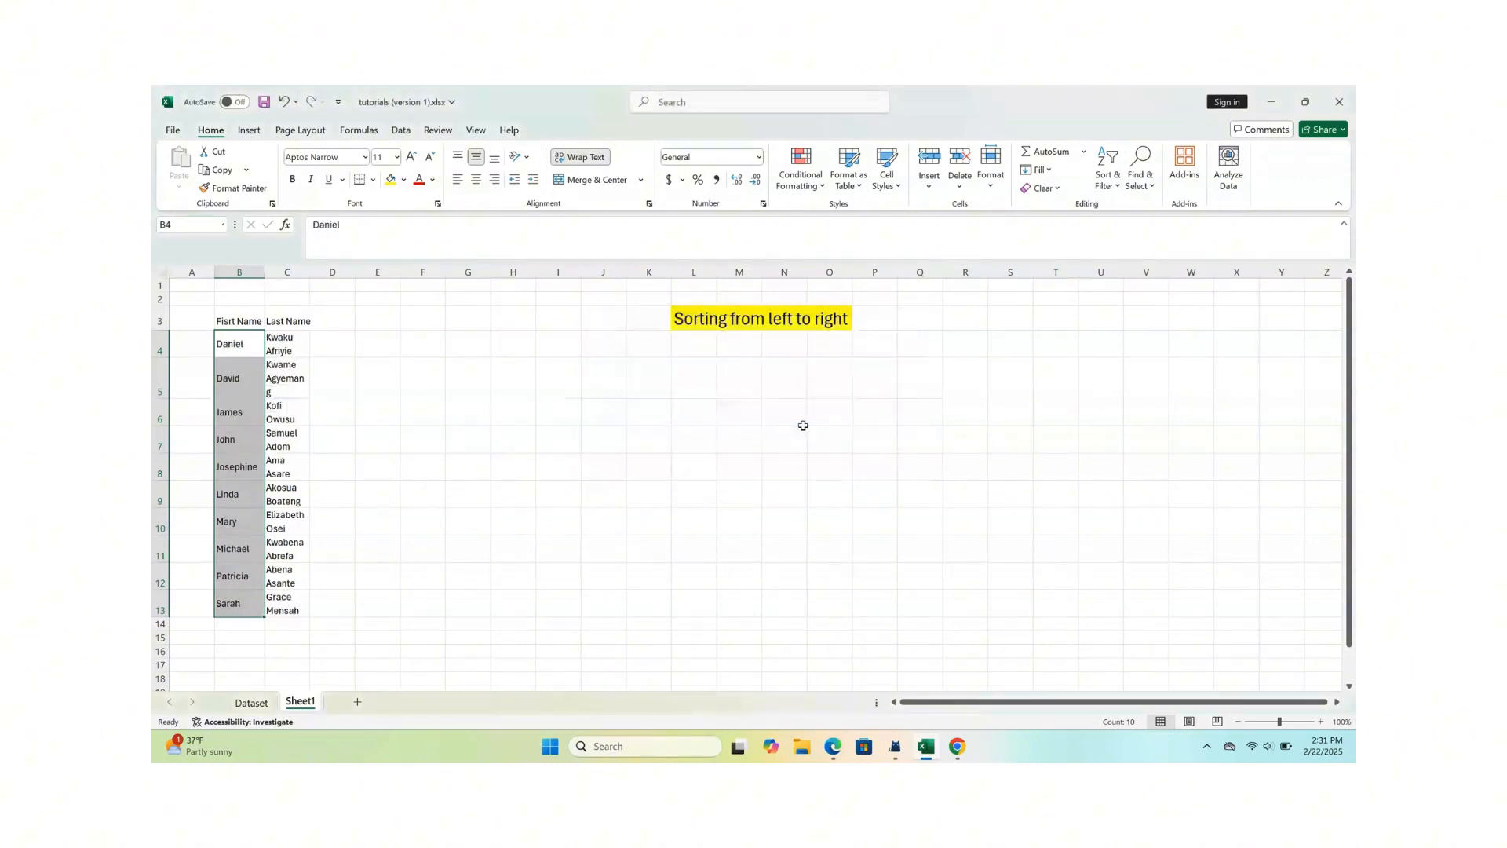
pyautogui.click(249, 435)
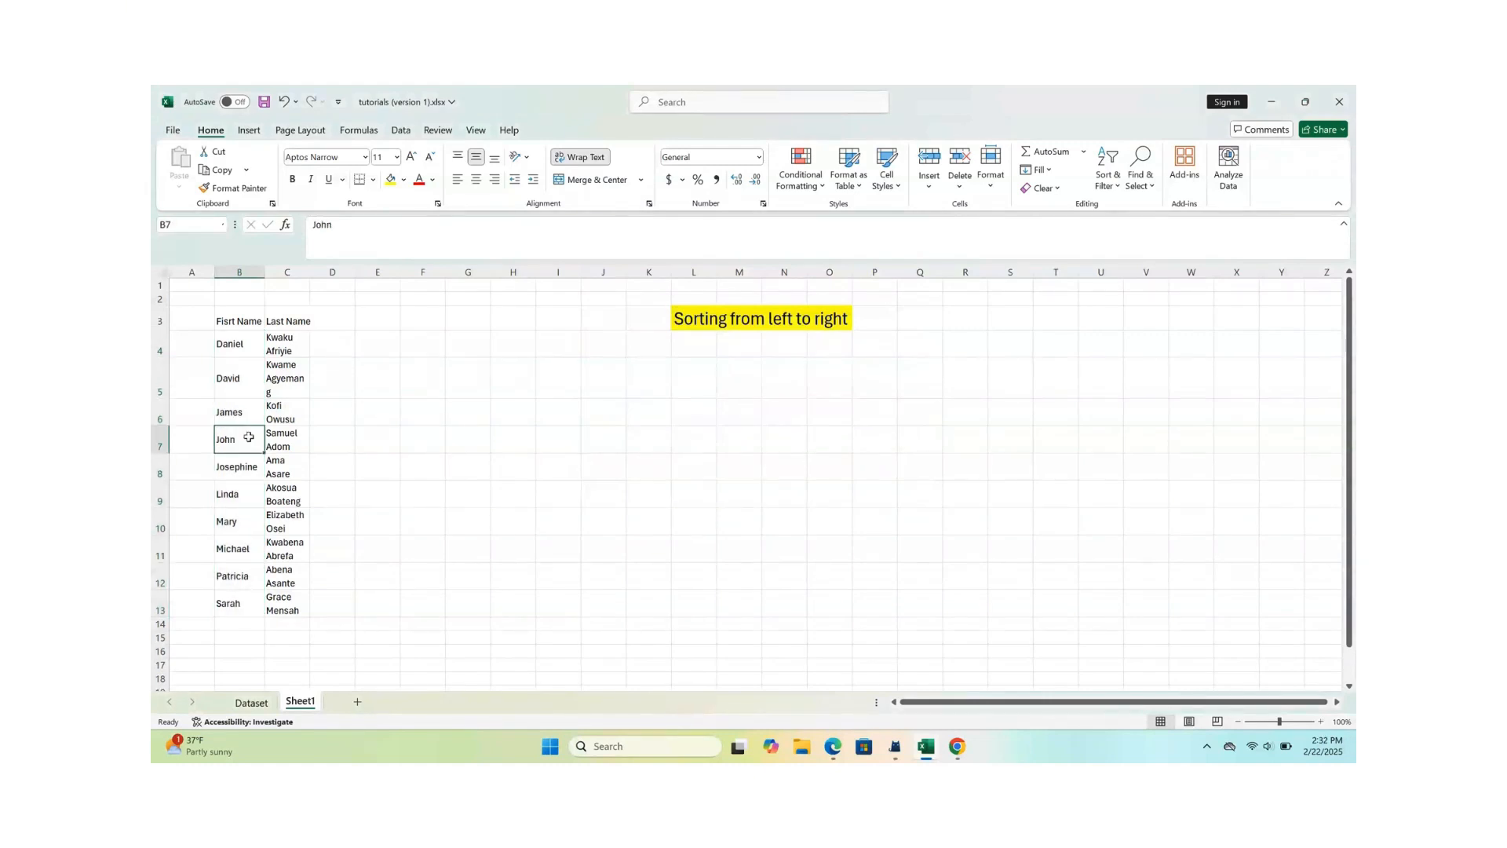
pyautogui.click(289, 449)
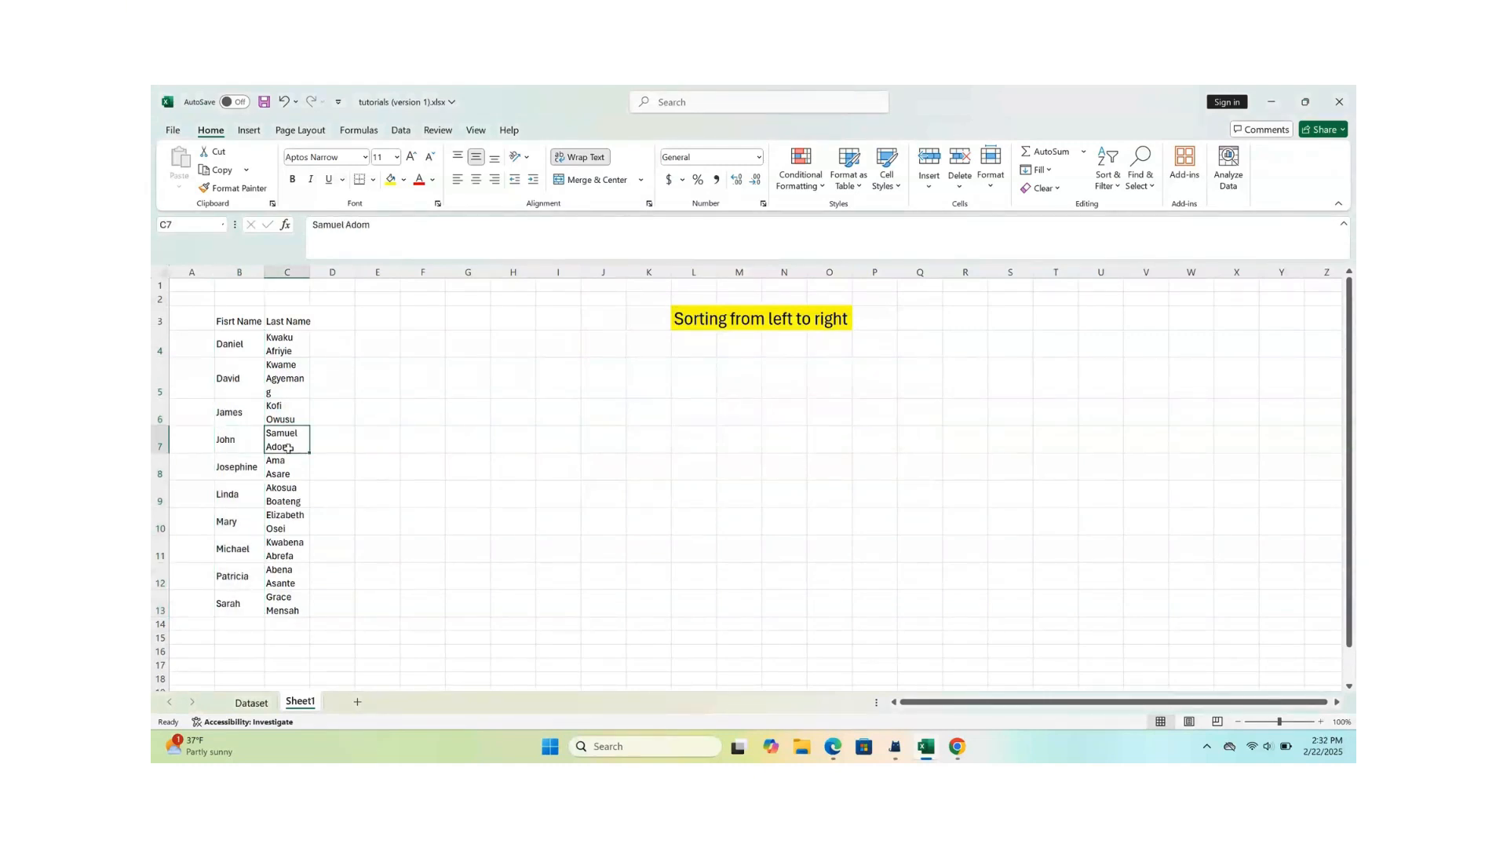
pyautogui.click(245, 449)
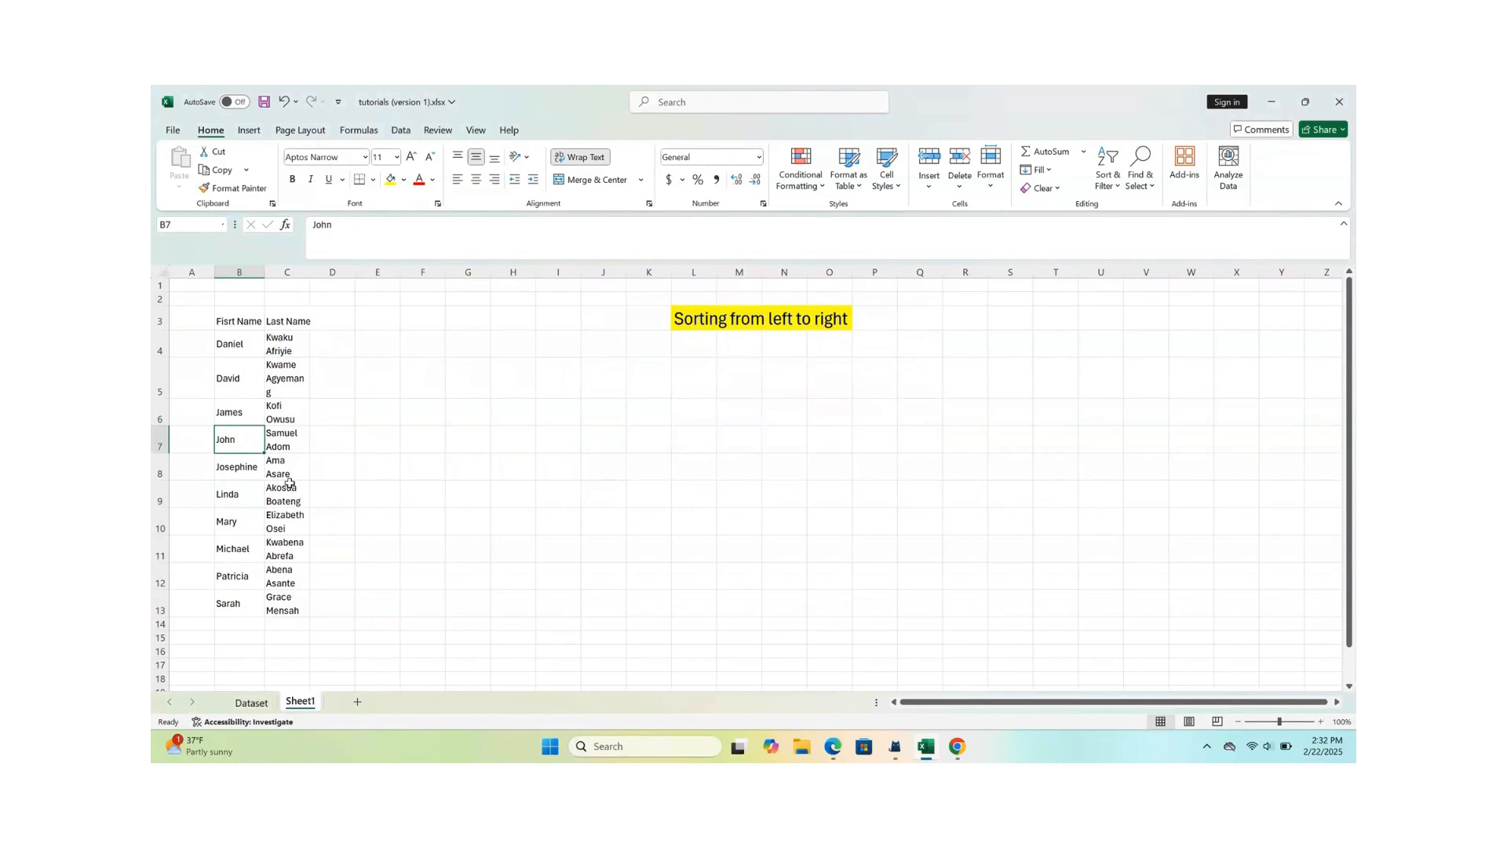
# - Convert the range A1:L10 on the Dataset sheet into a table that has headers
pyautogui.click(251, 704)
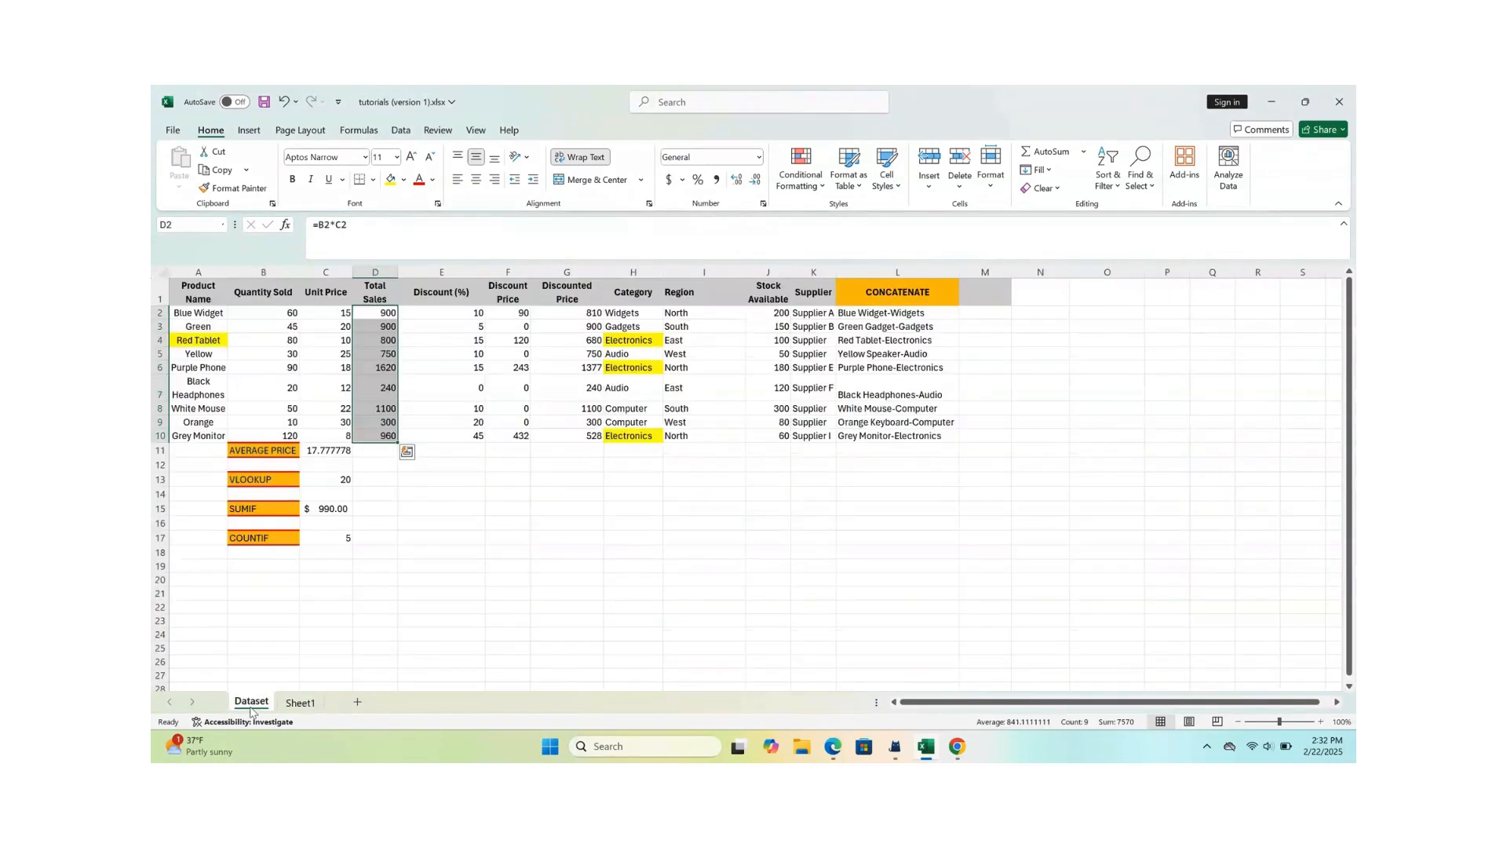
pyautogui.click(405, 498)
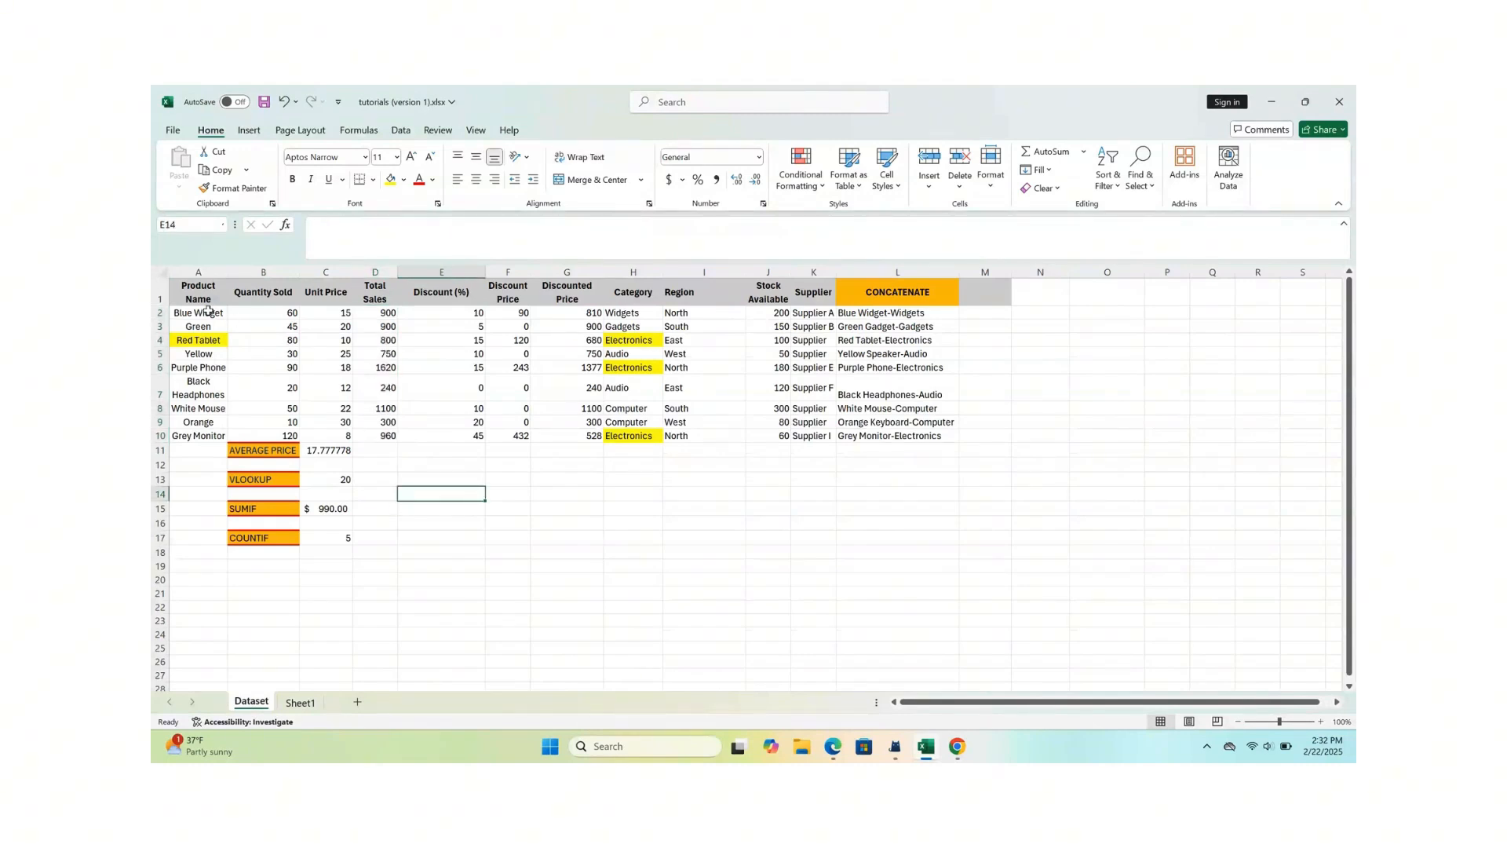
pyautogui.moveTo(195, 295); pyautogui.dragTo(940, 432)
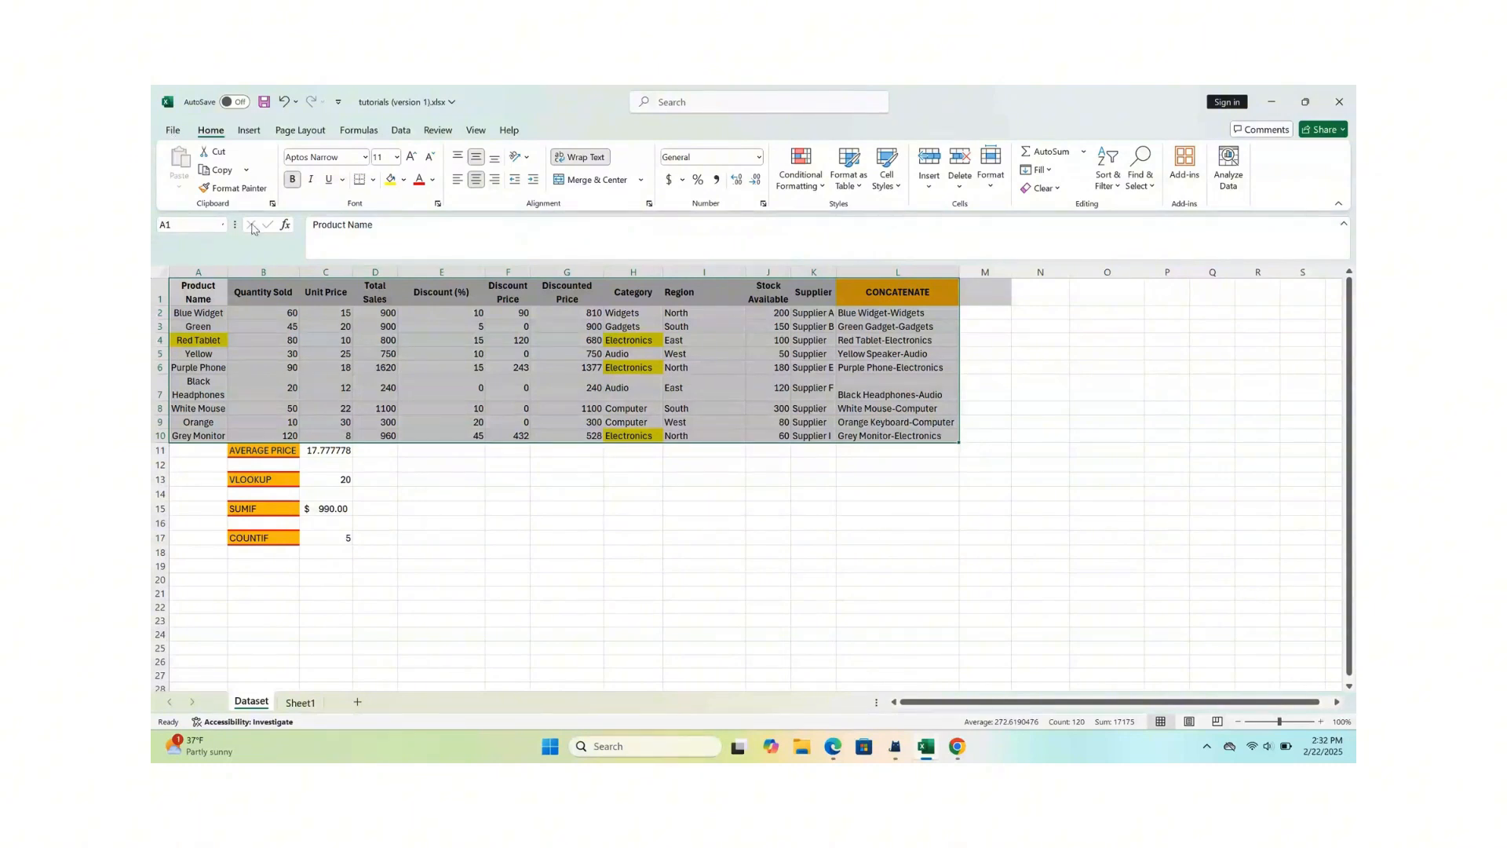
pyautogui.click(248, 132)
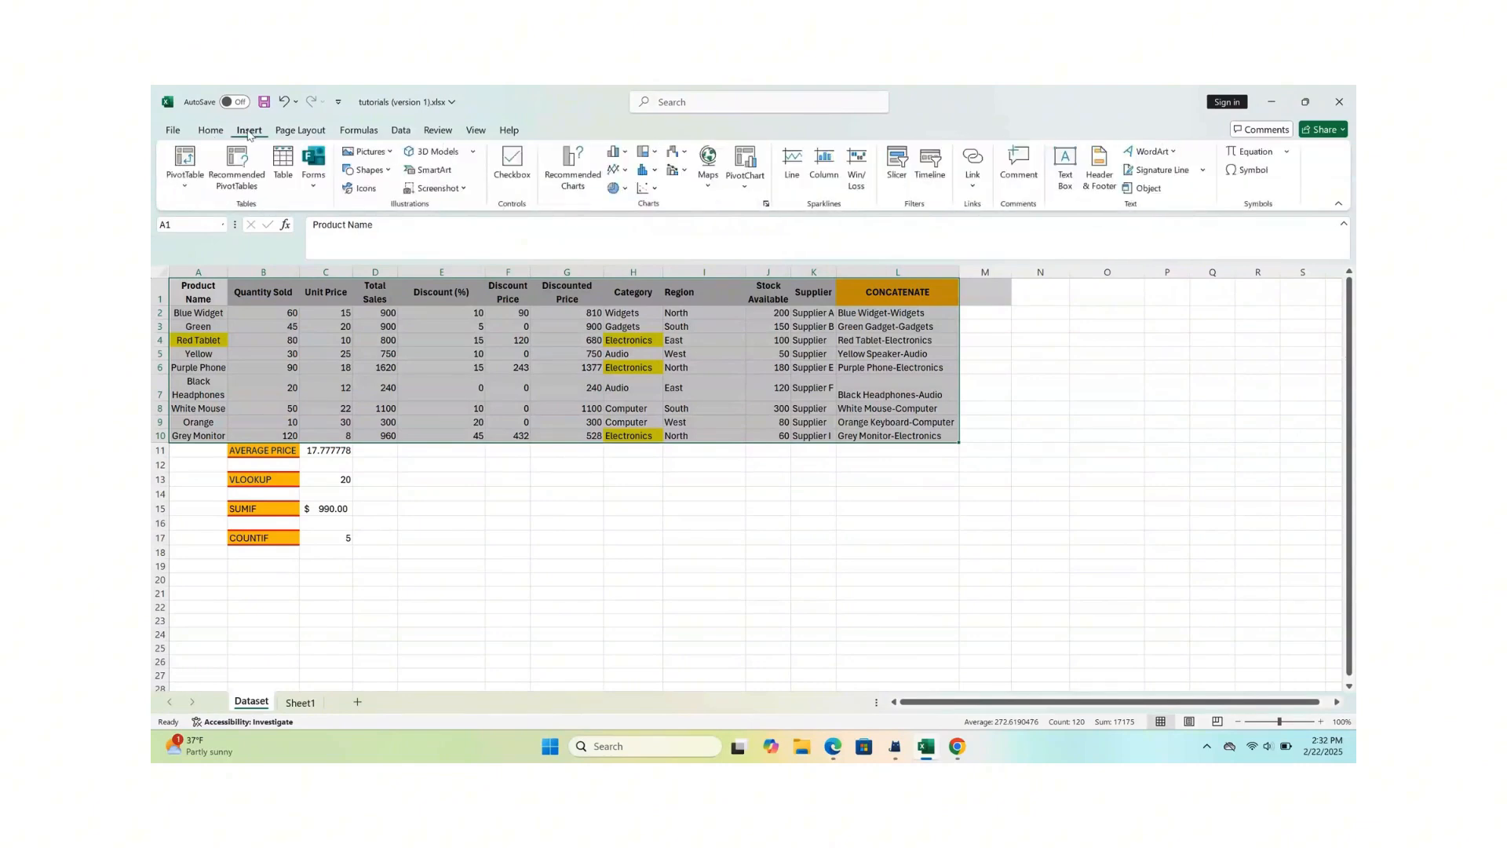
pyautogui.click(284, 161)
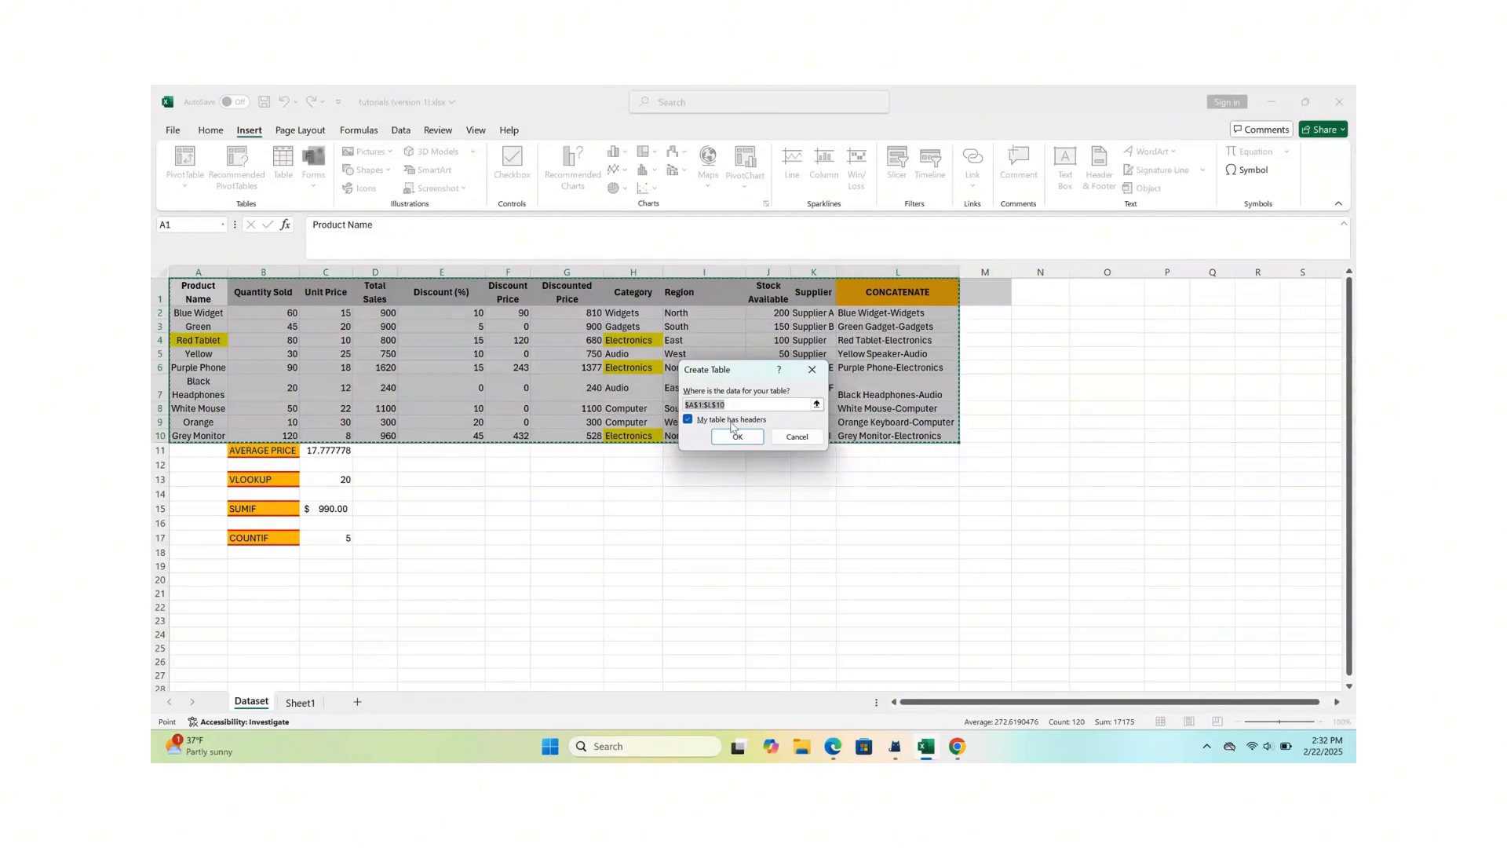
pyautogui.click(688, 420)
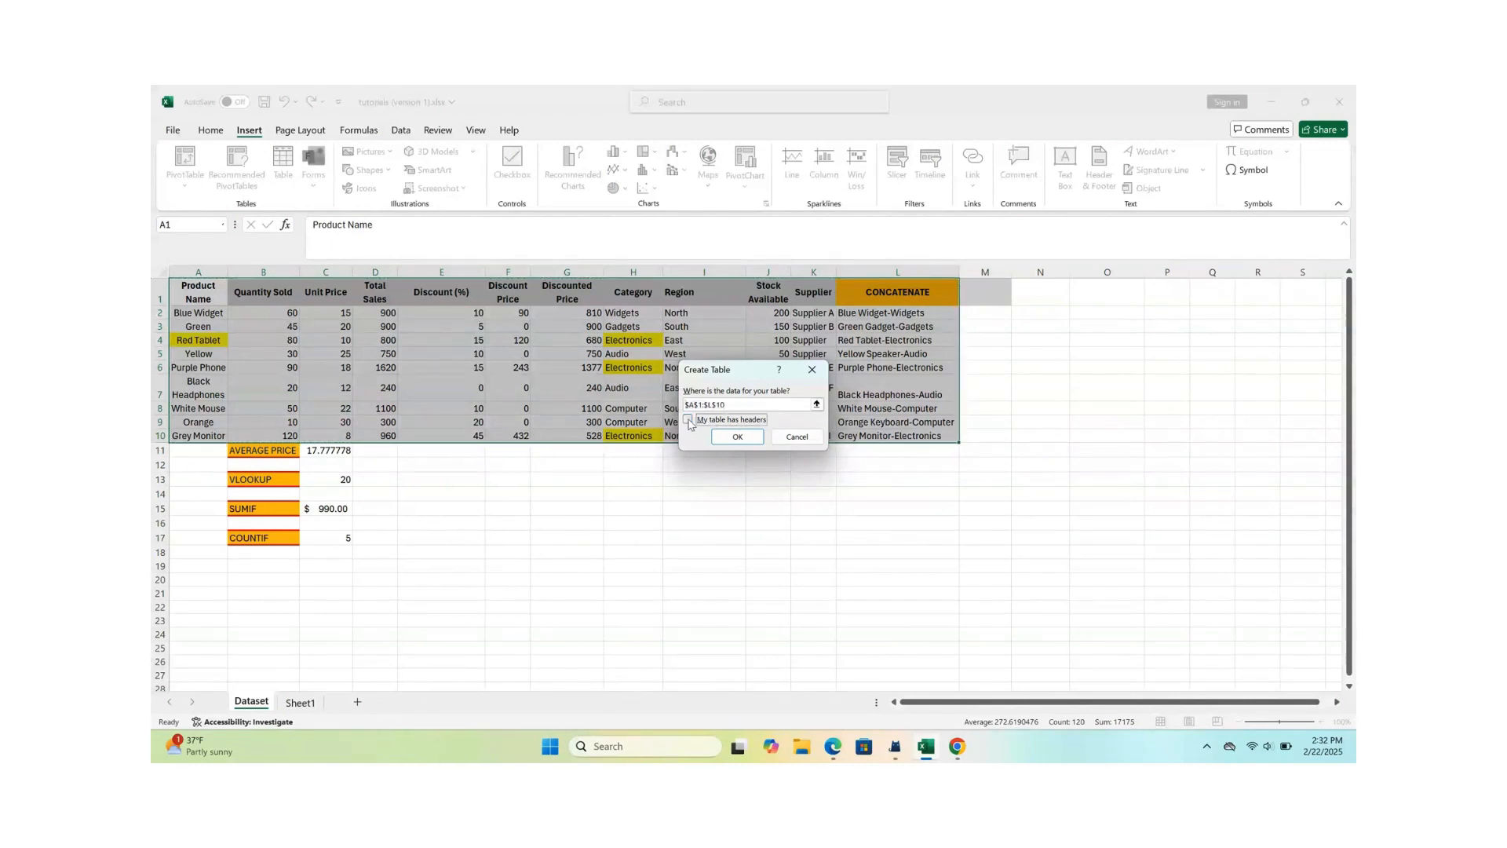
pyautogui.click(689, 421)
pyautogui.click(738, 441)
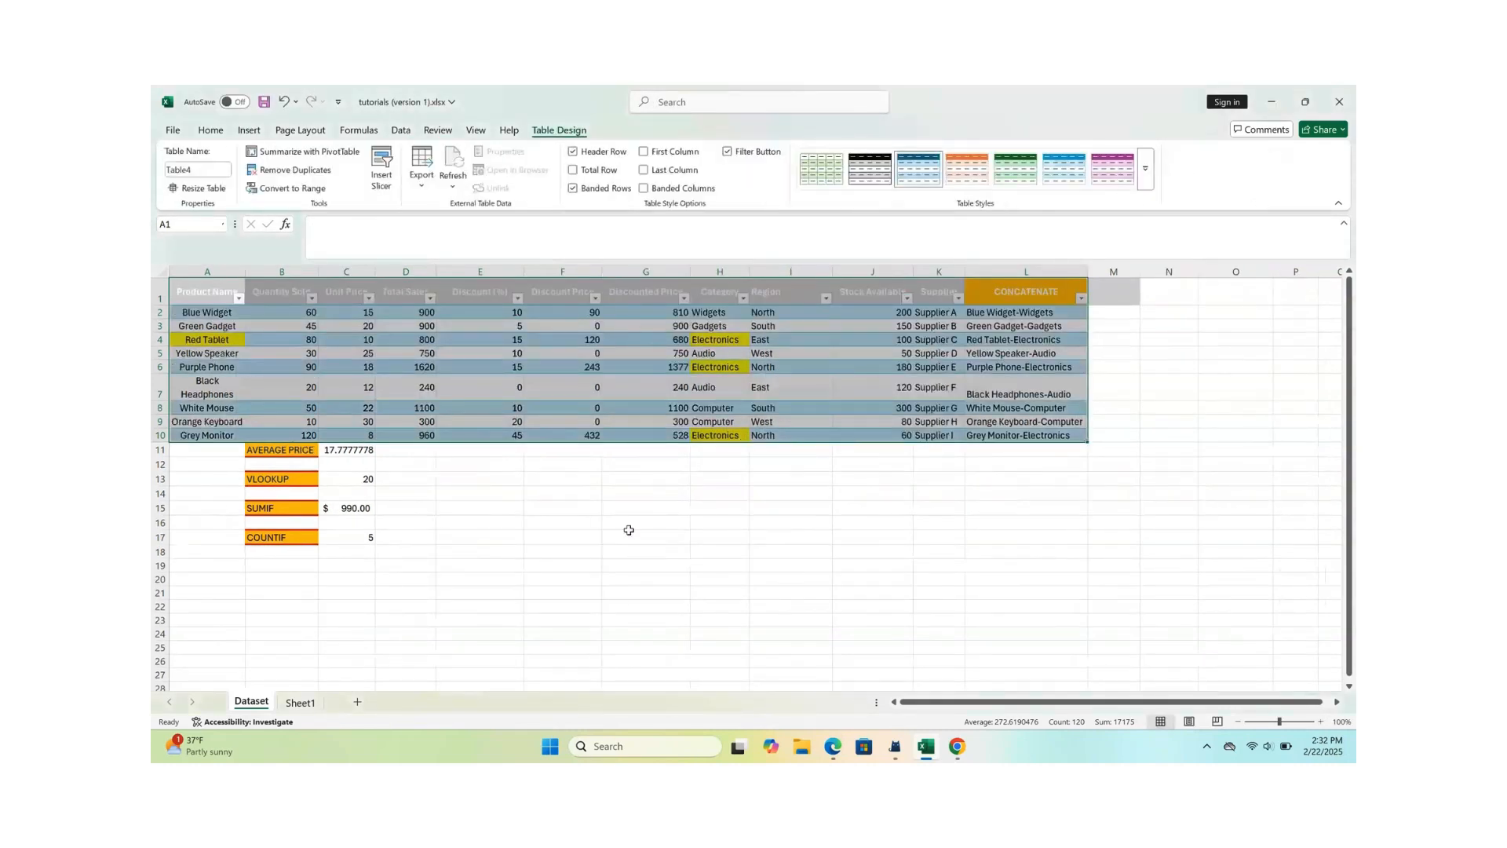
# - Sort the table by Total Sales from largest to smallest
pyautogui.click(628, 524)
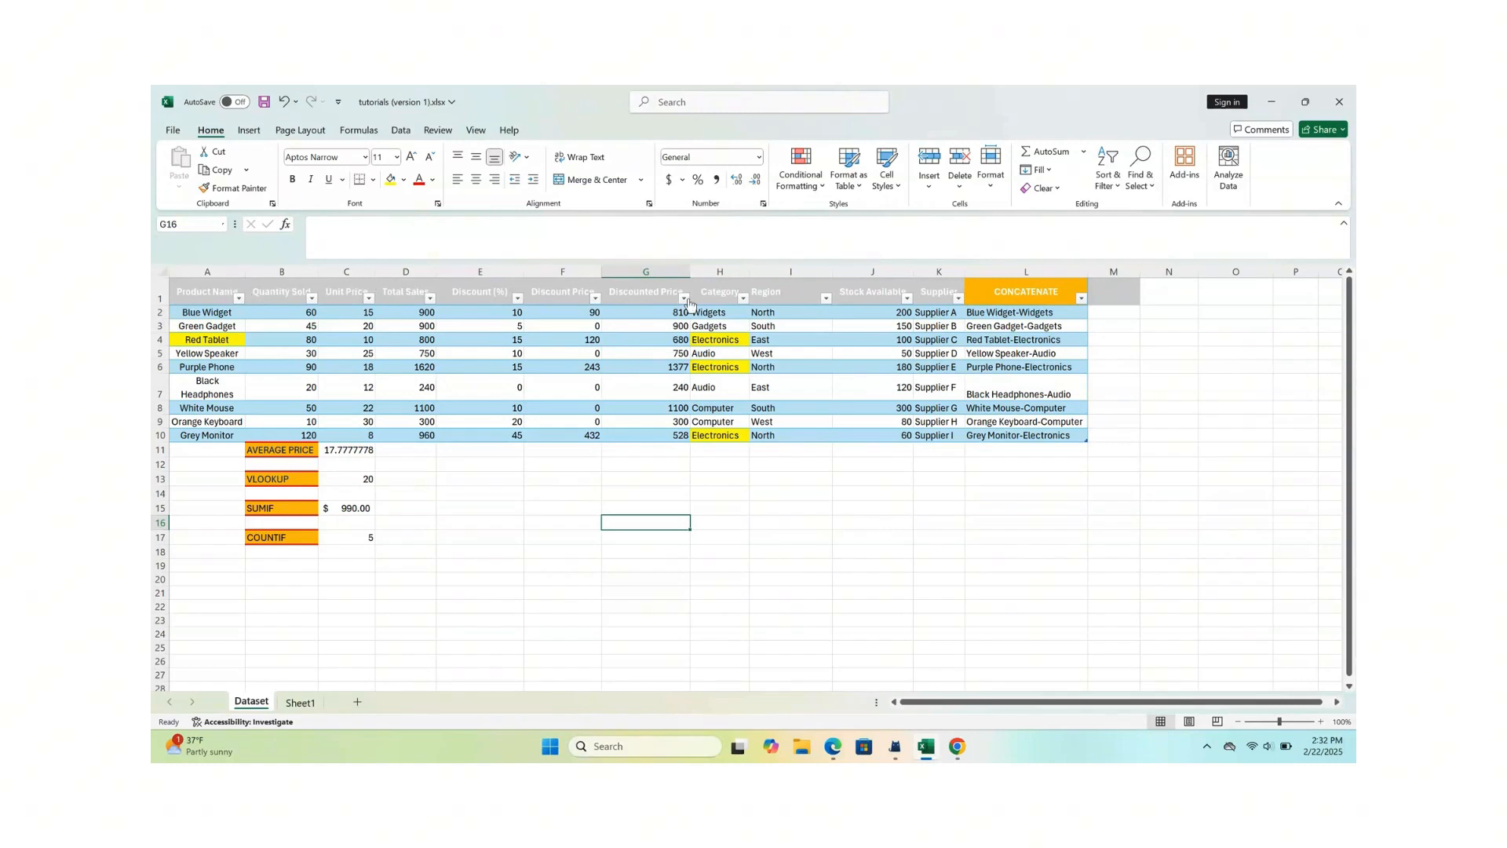
pyautogui.click(430, 301)
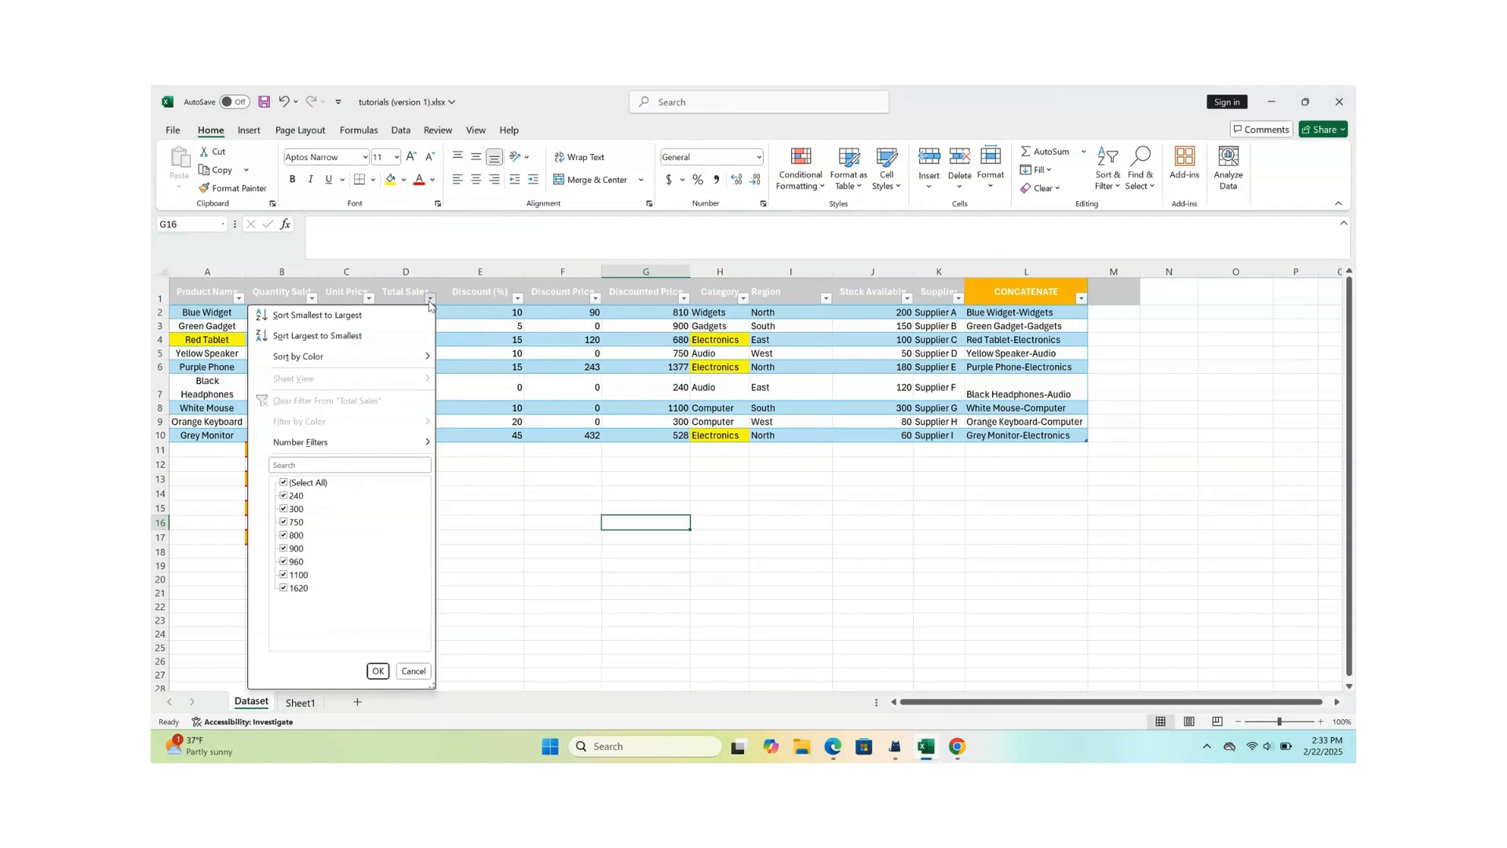
pyautogui.click(318, 336)
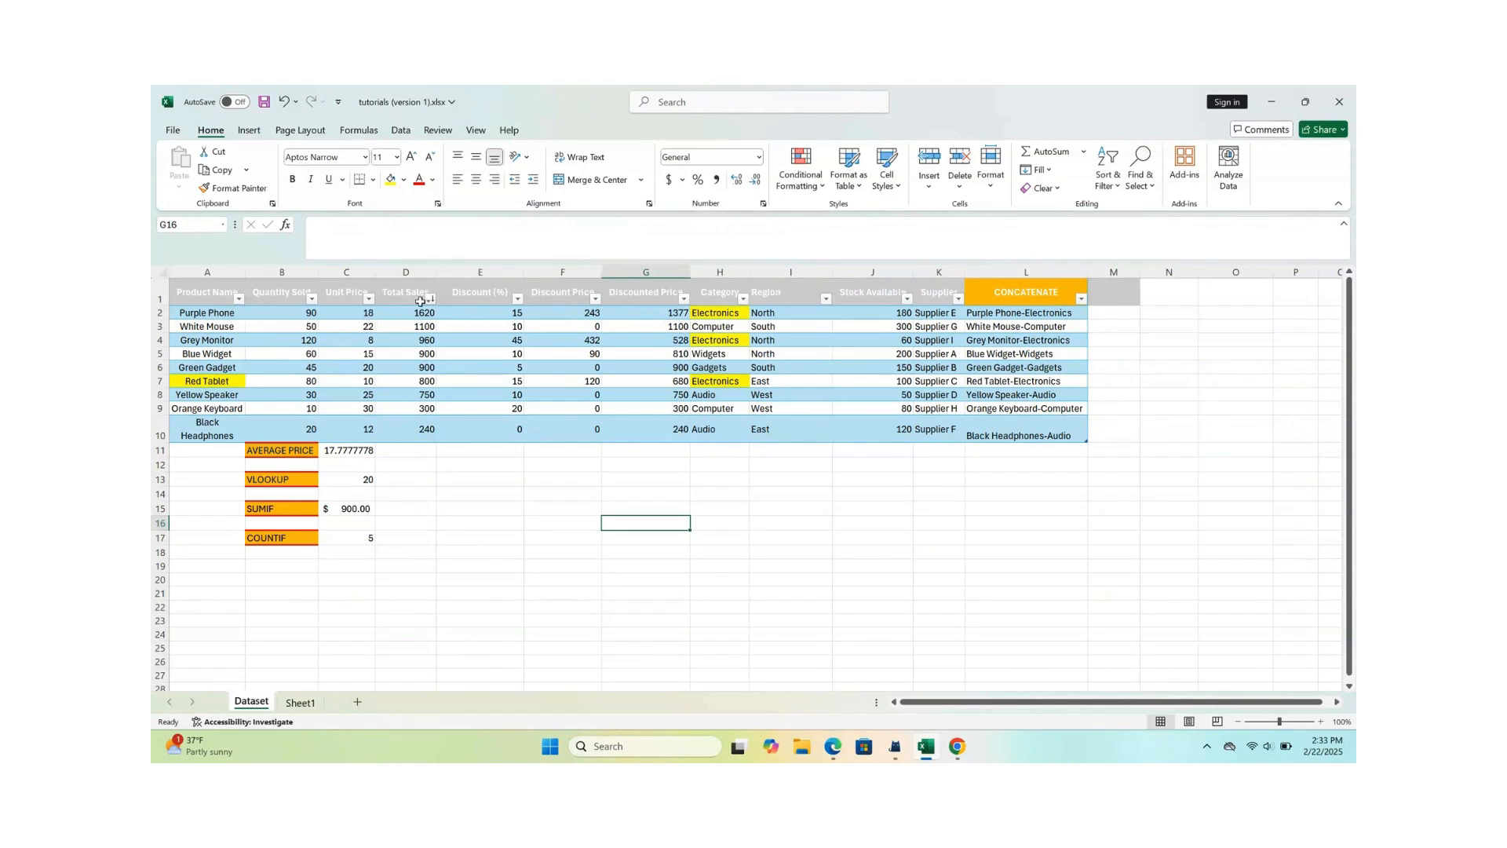
# - Filter the Total Sales column to show rows greater than 800 and less than 1100
pyautogui.click(431, 299)
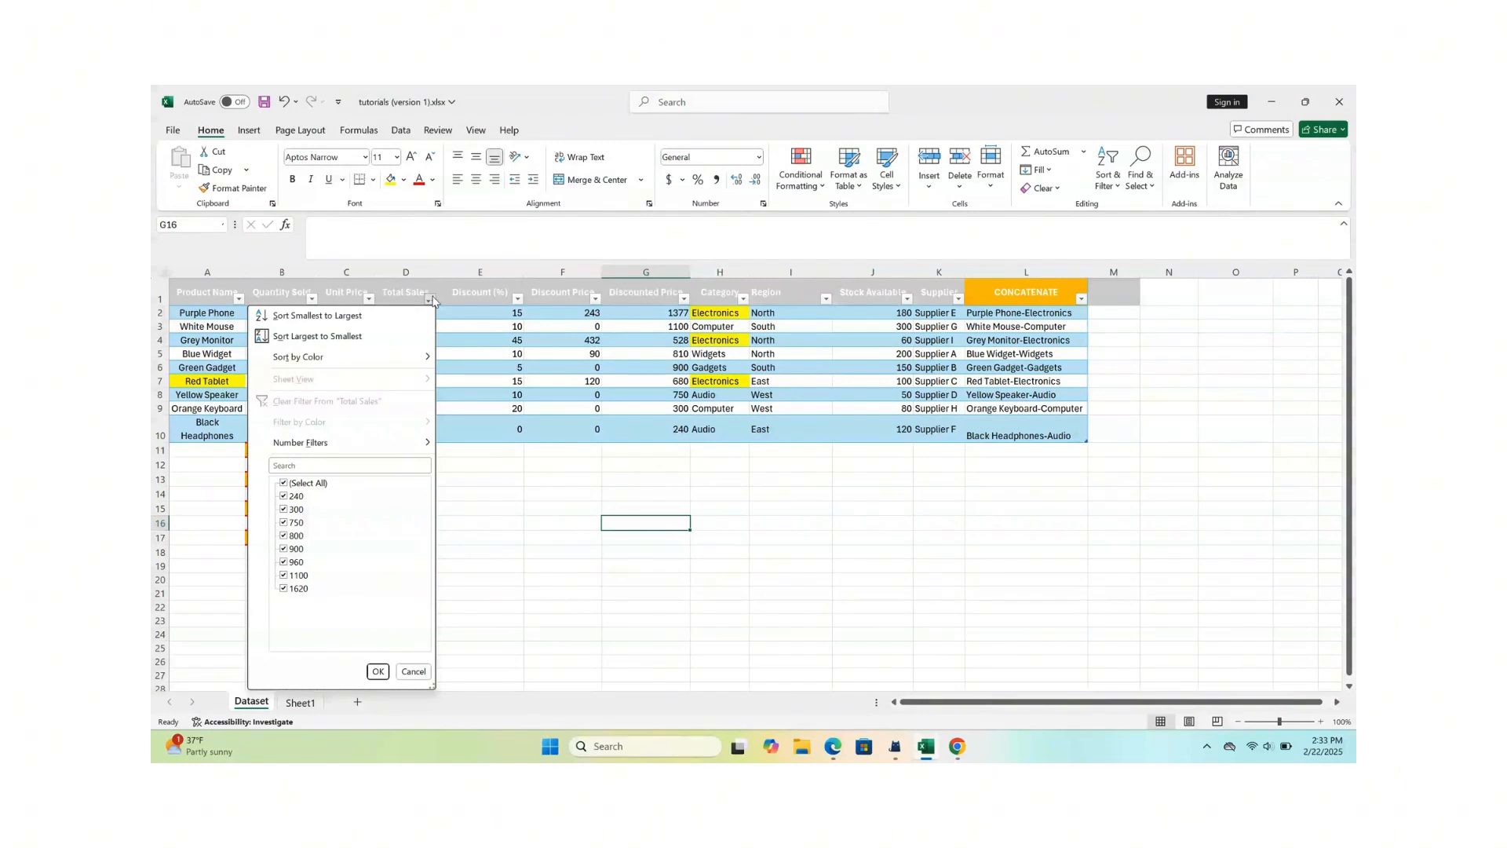
pyautogui.moveTo(339, 449)
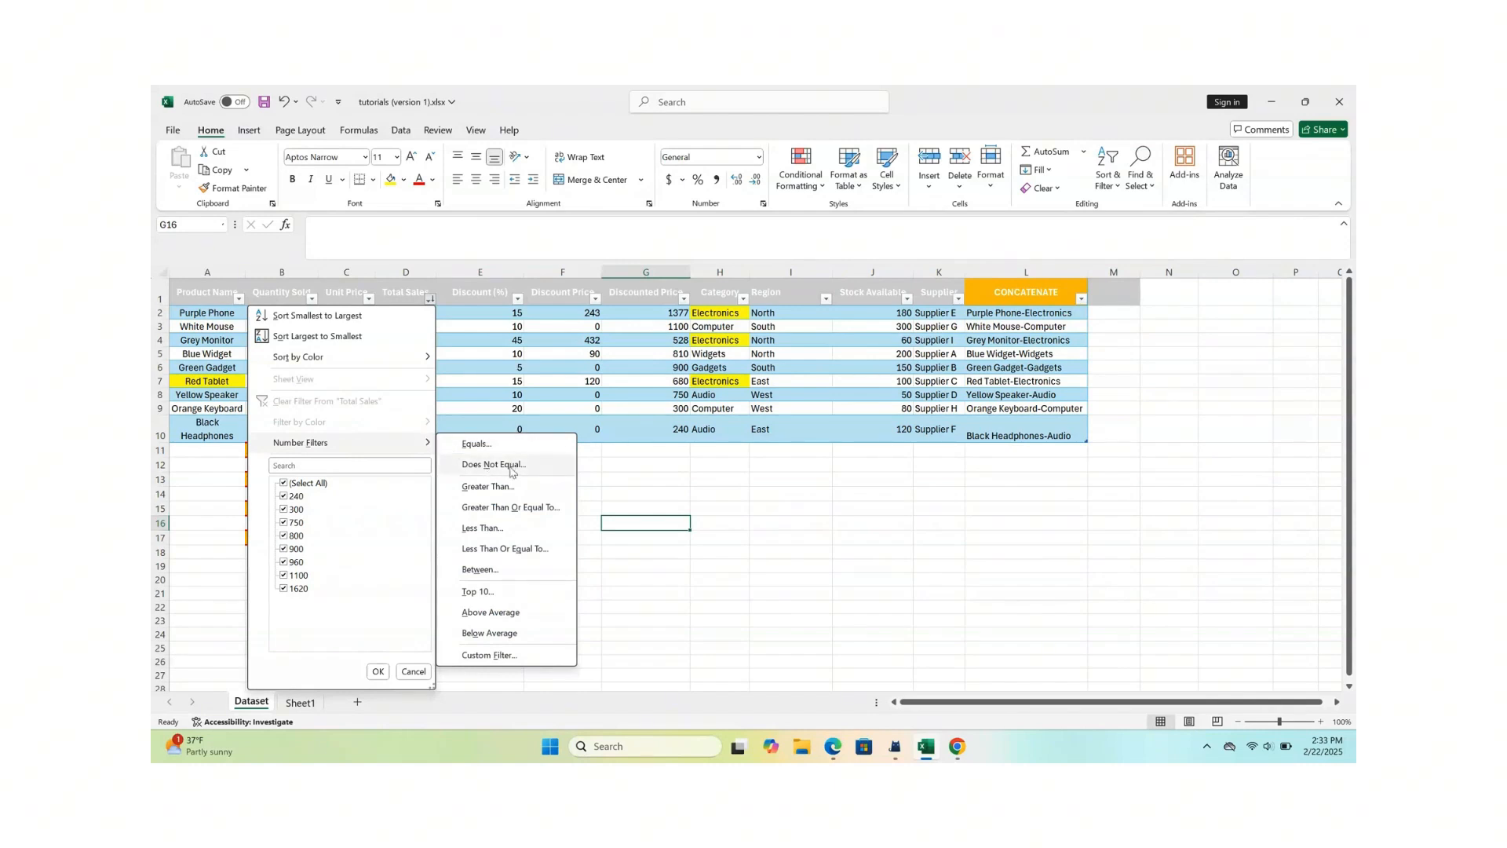
pyautogui.click(502, 488)
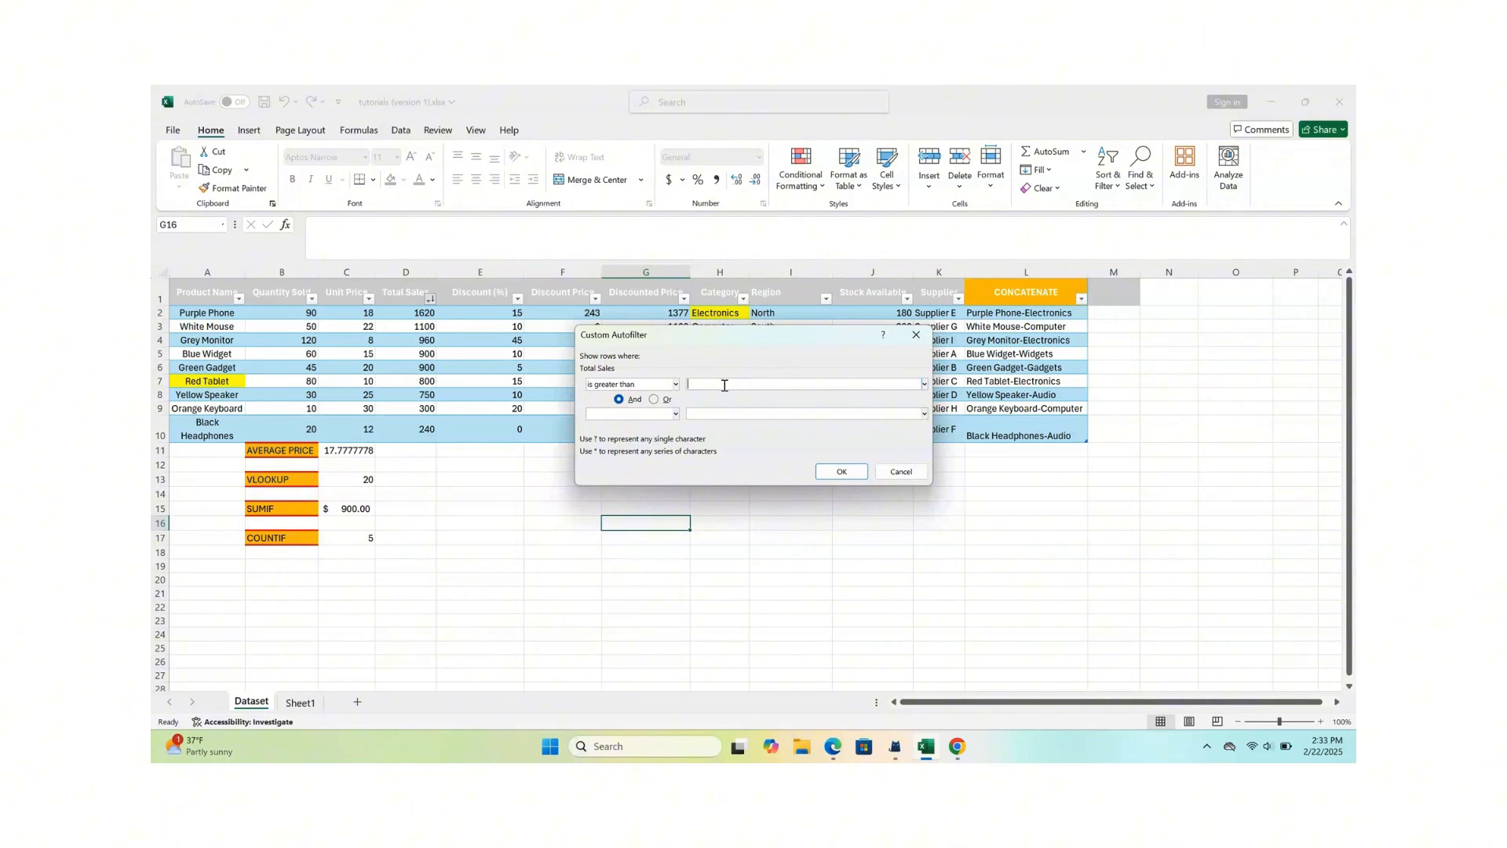
pyautogui.write('800')
pyautogui.click(677, 415)
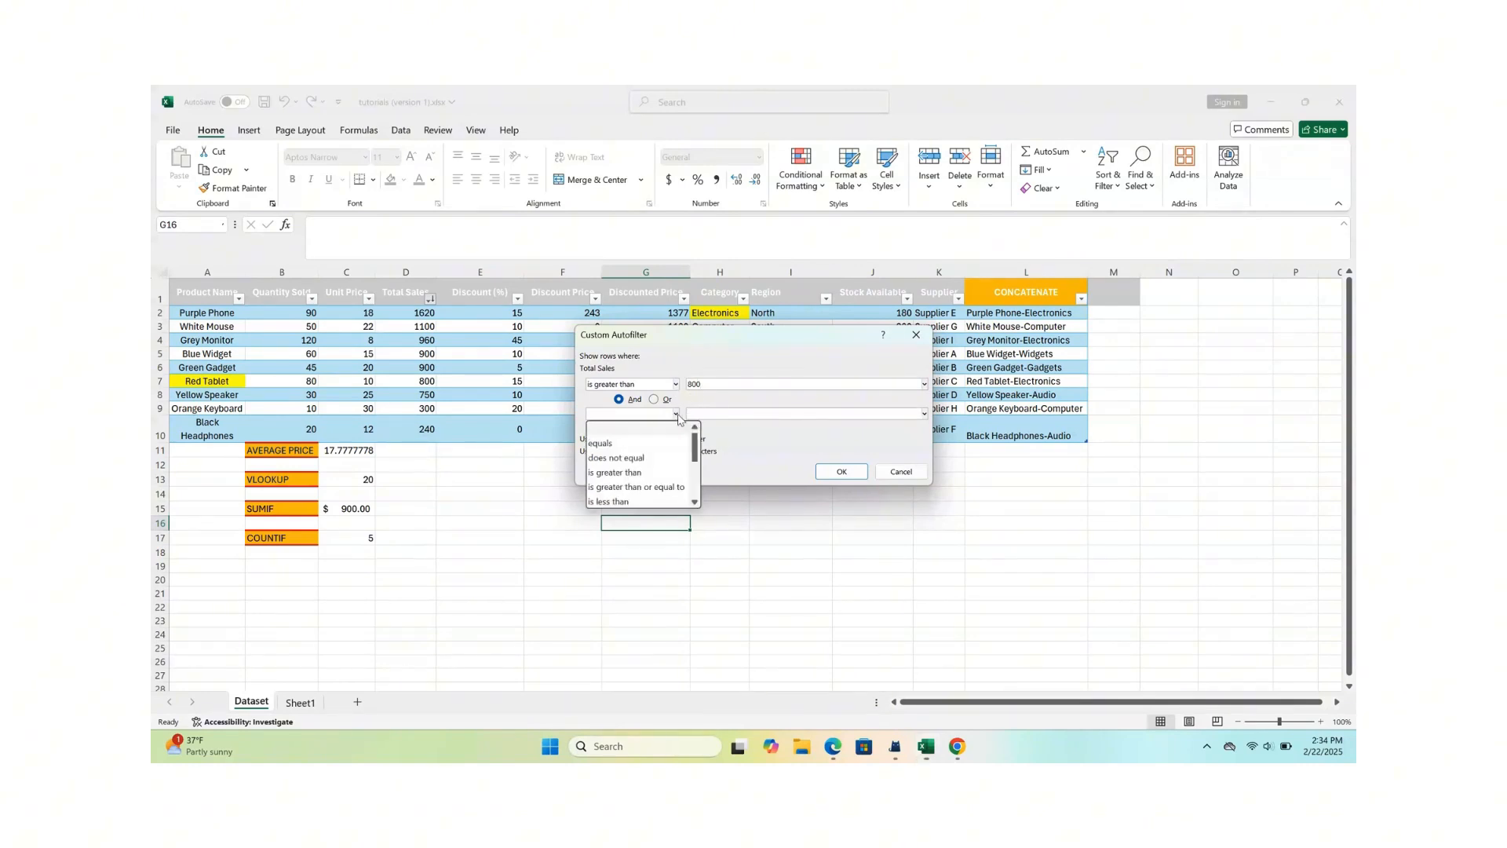
pyautogui.click(614, 503)
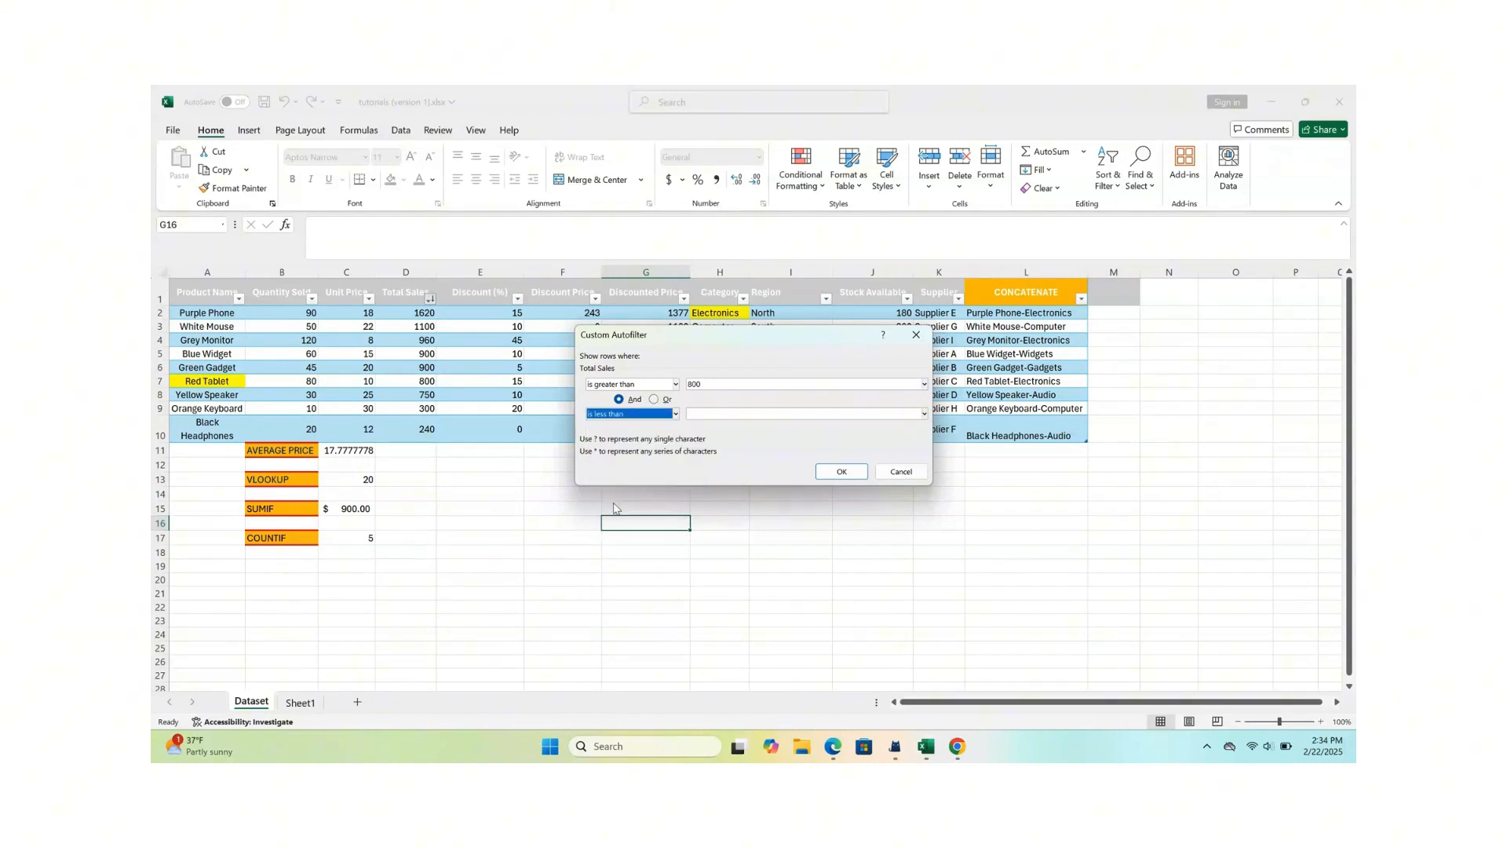
pyautogui.click(713, 415)
pyautogui.write('1')
pyautogui.write('11')
pyautogui.click(842, 472)
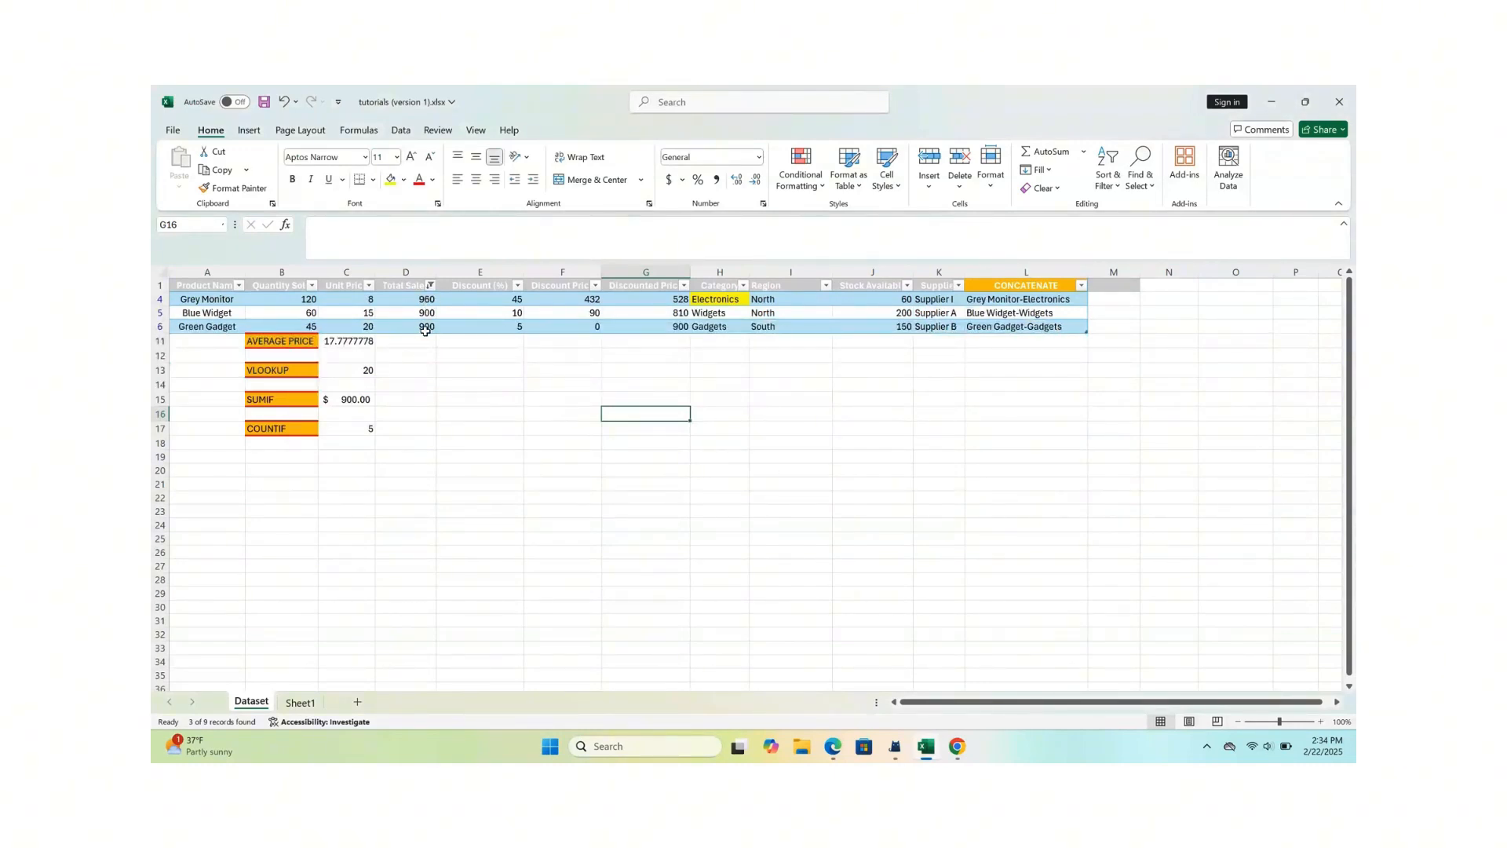
# - Change the Total Sales filter to show only rows that equal 800
pyautogui.click(430, 287)
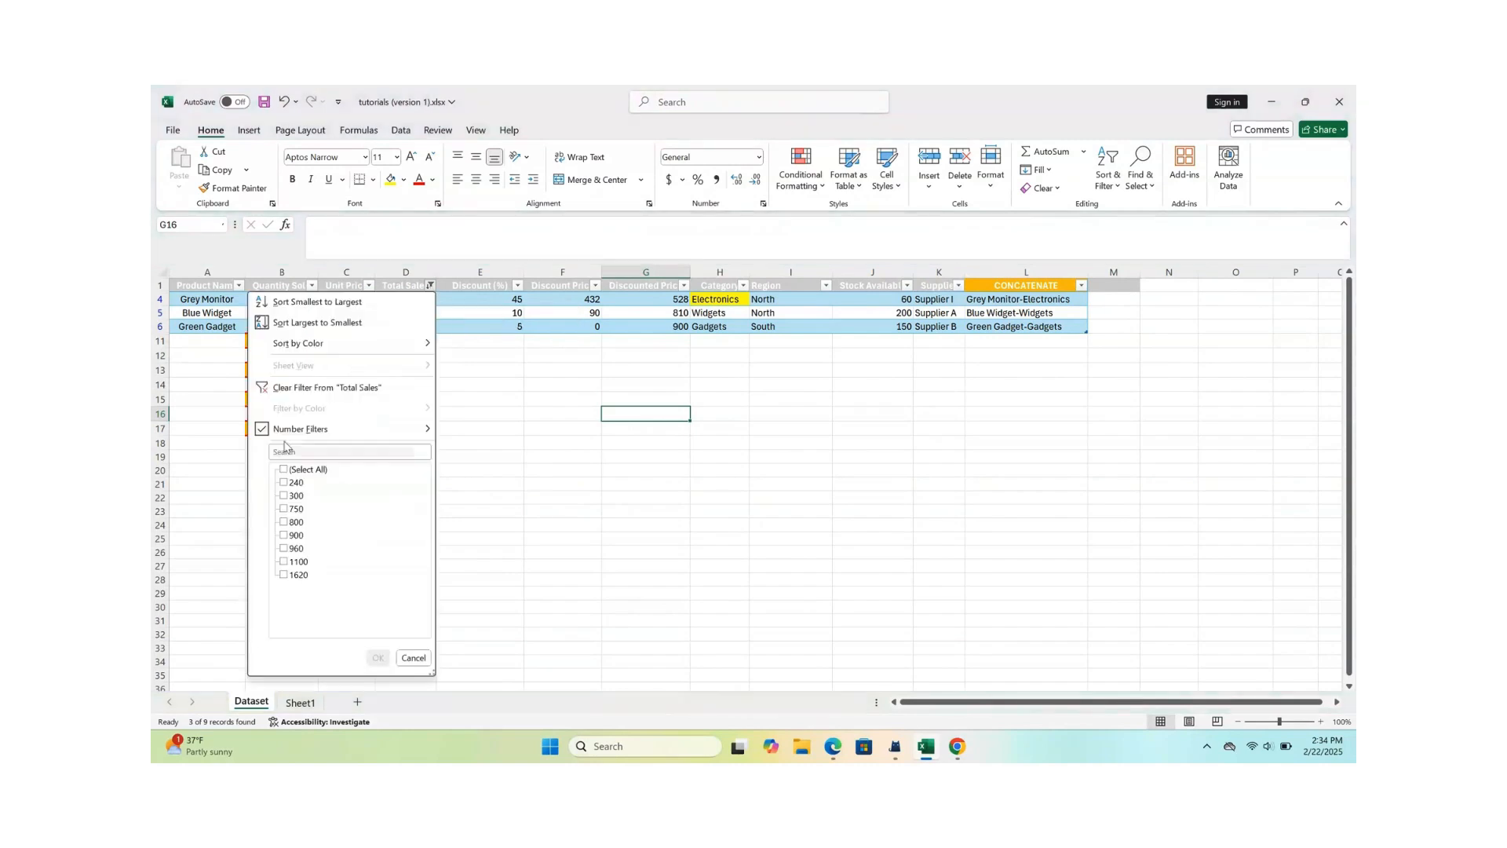
pyautogui.moveTo(287, 437)
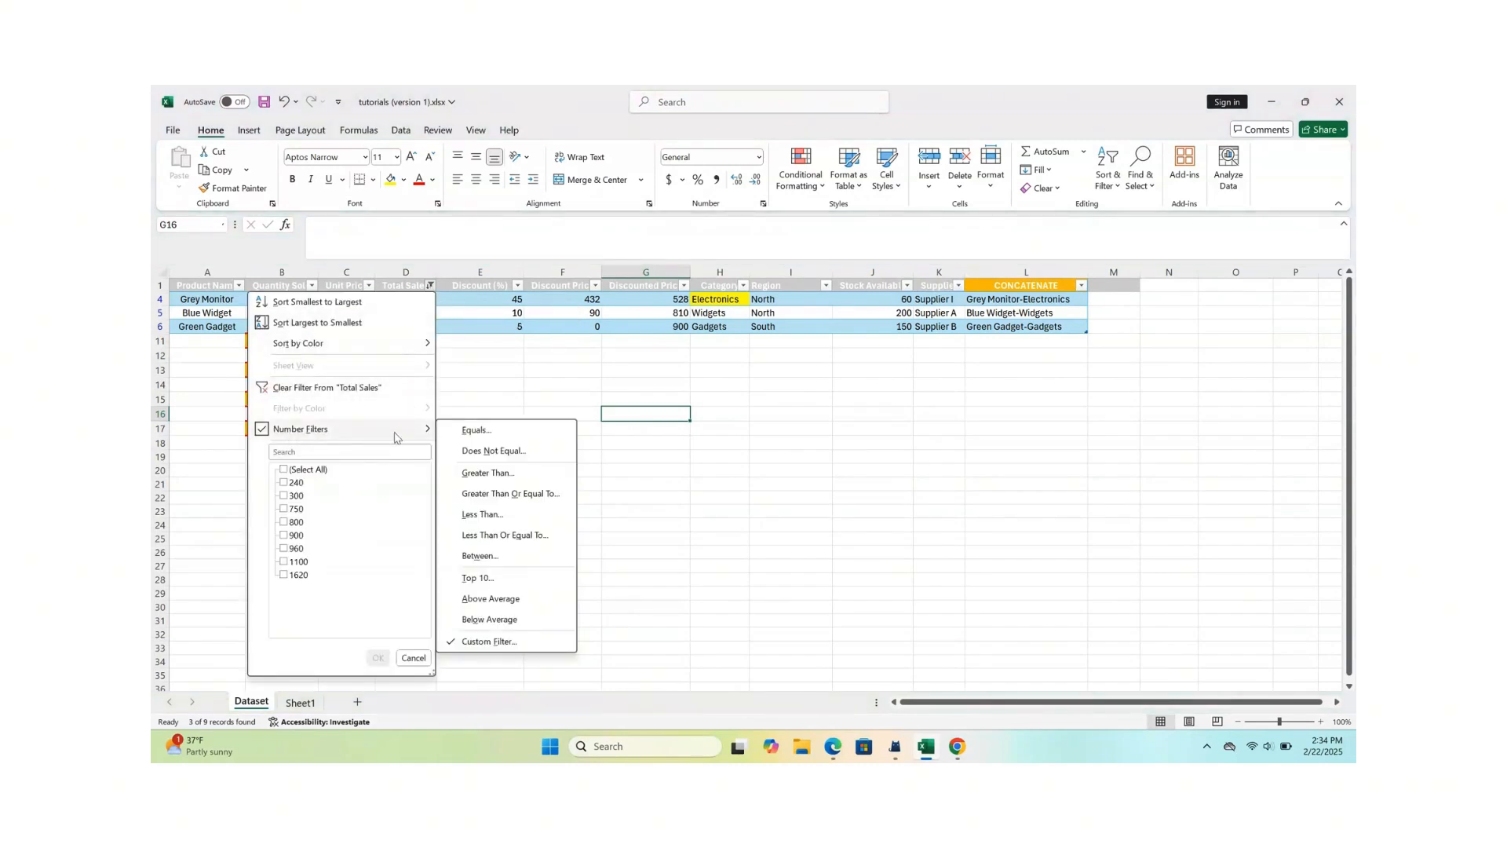
pyautogui.click(517, 436)
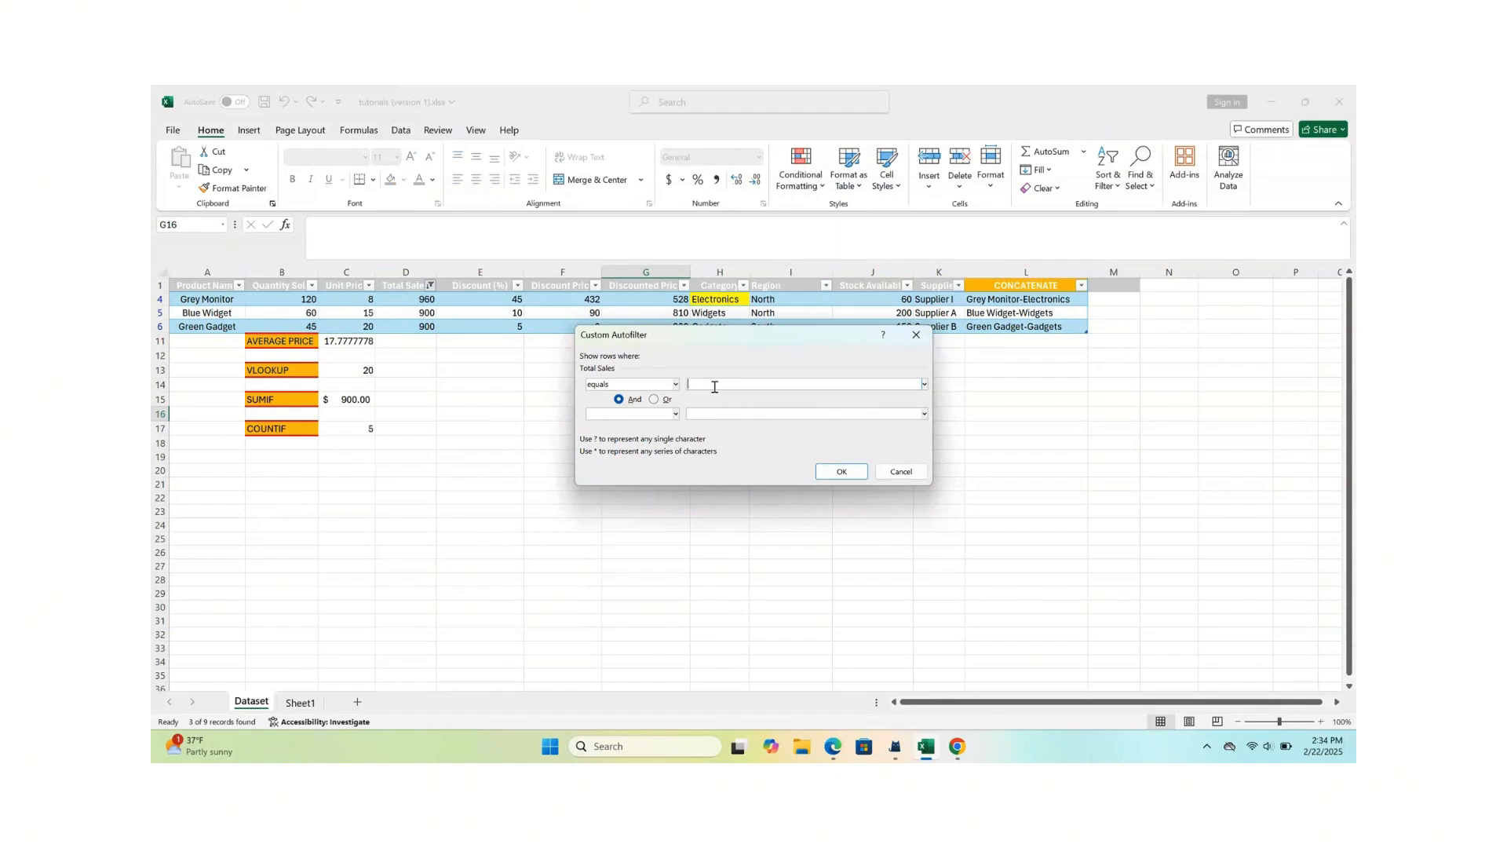
pyautogui.write('800')
pyautogui.click(842, 472)
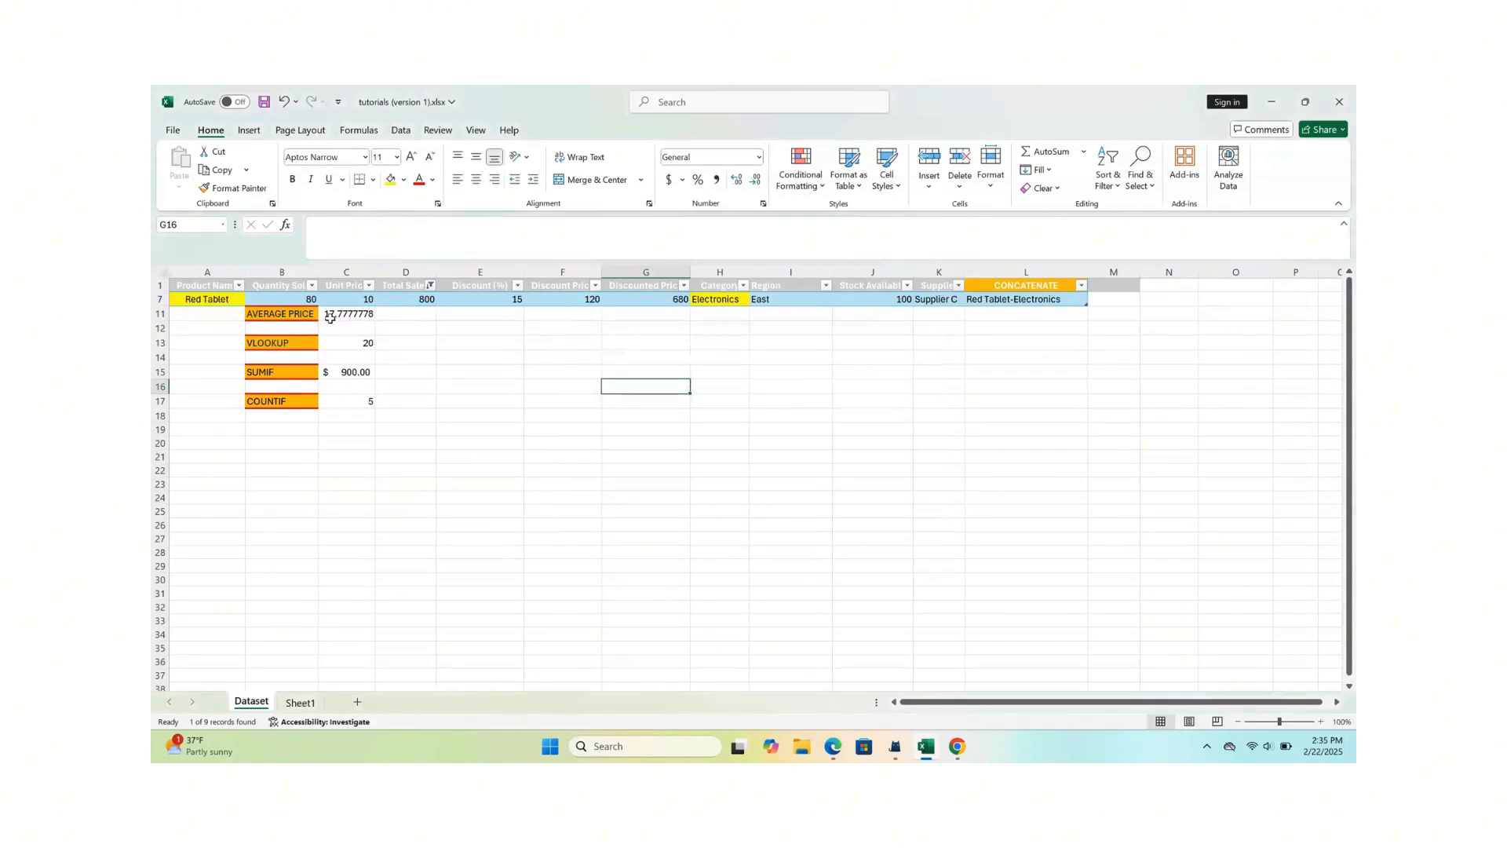
# - Change the Total Sales filter to show only rows less than 800
pyautogui.click(431, 287)
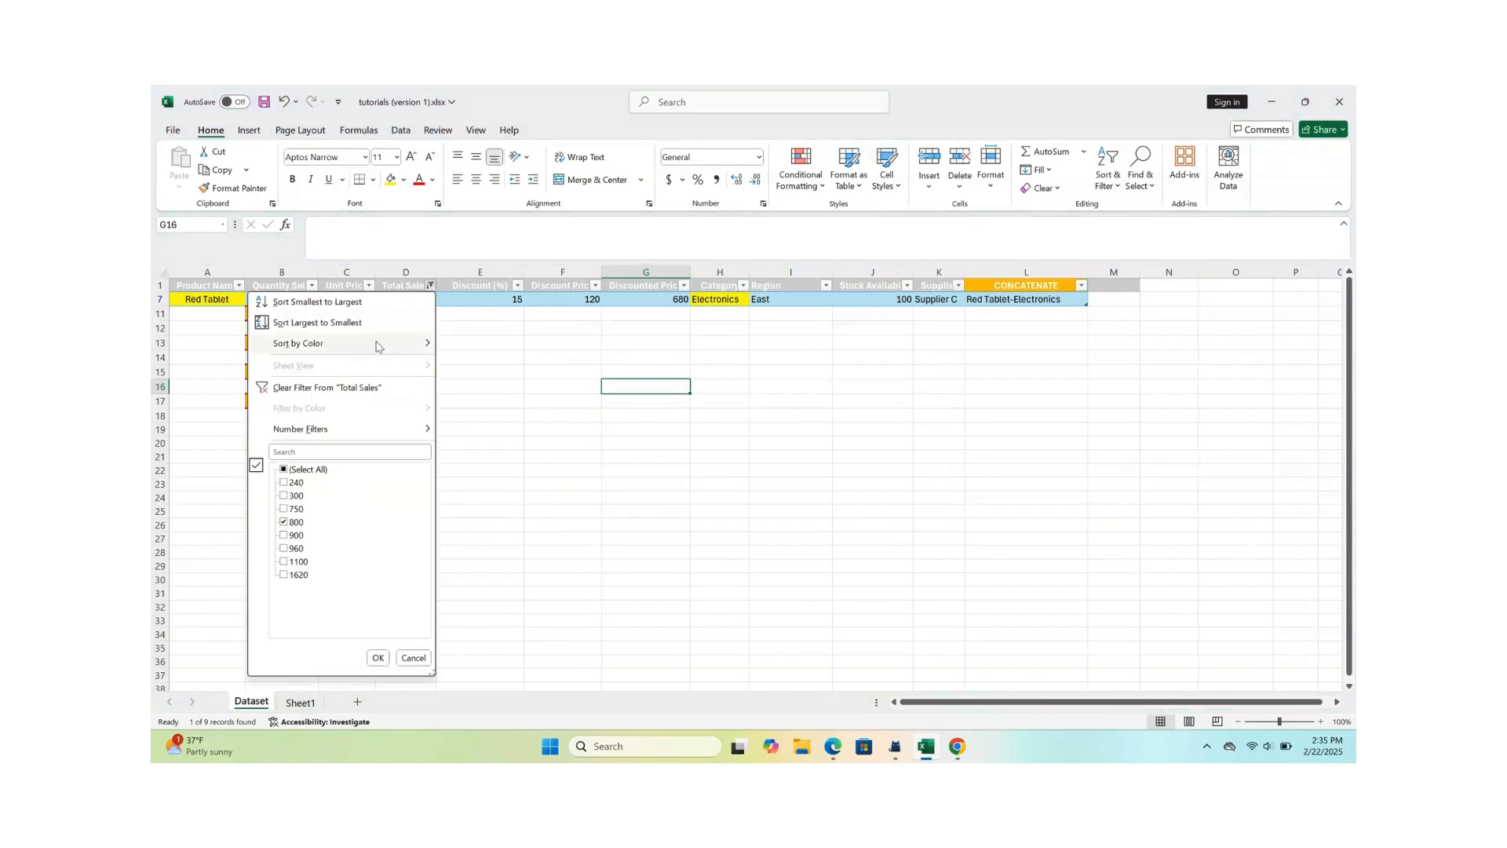
pyautogui.click(483, 365)
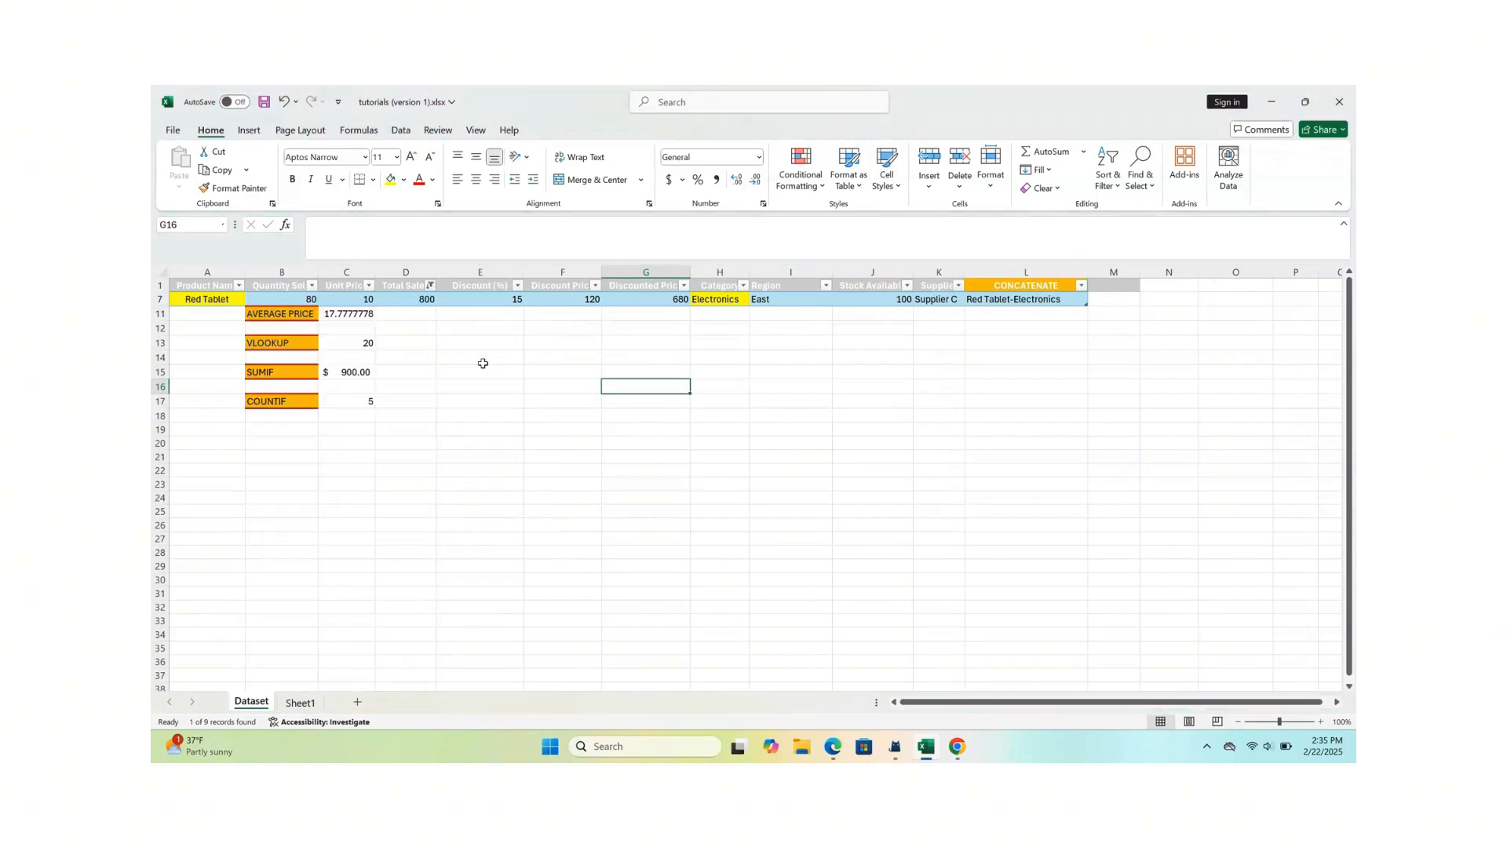
pyautogui.click(432, 287)
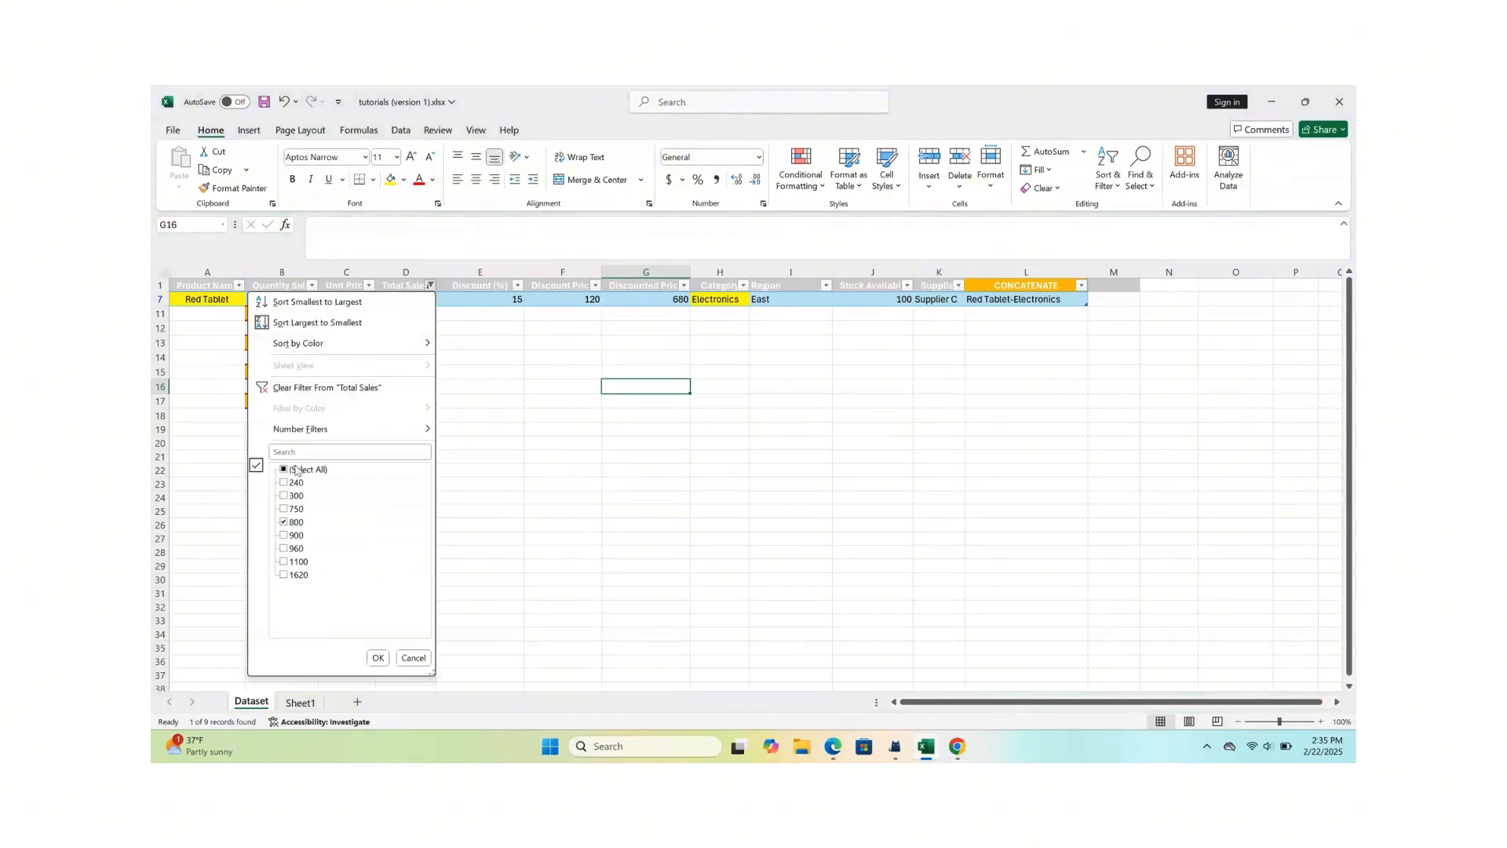
pyautogui.moveTo(394, 431)
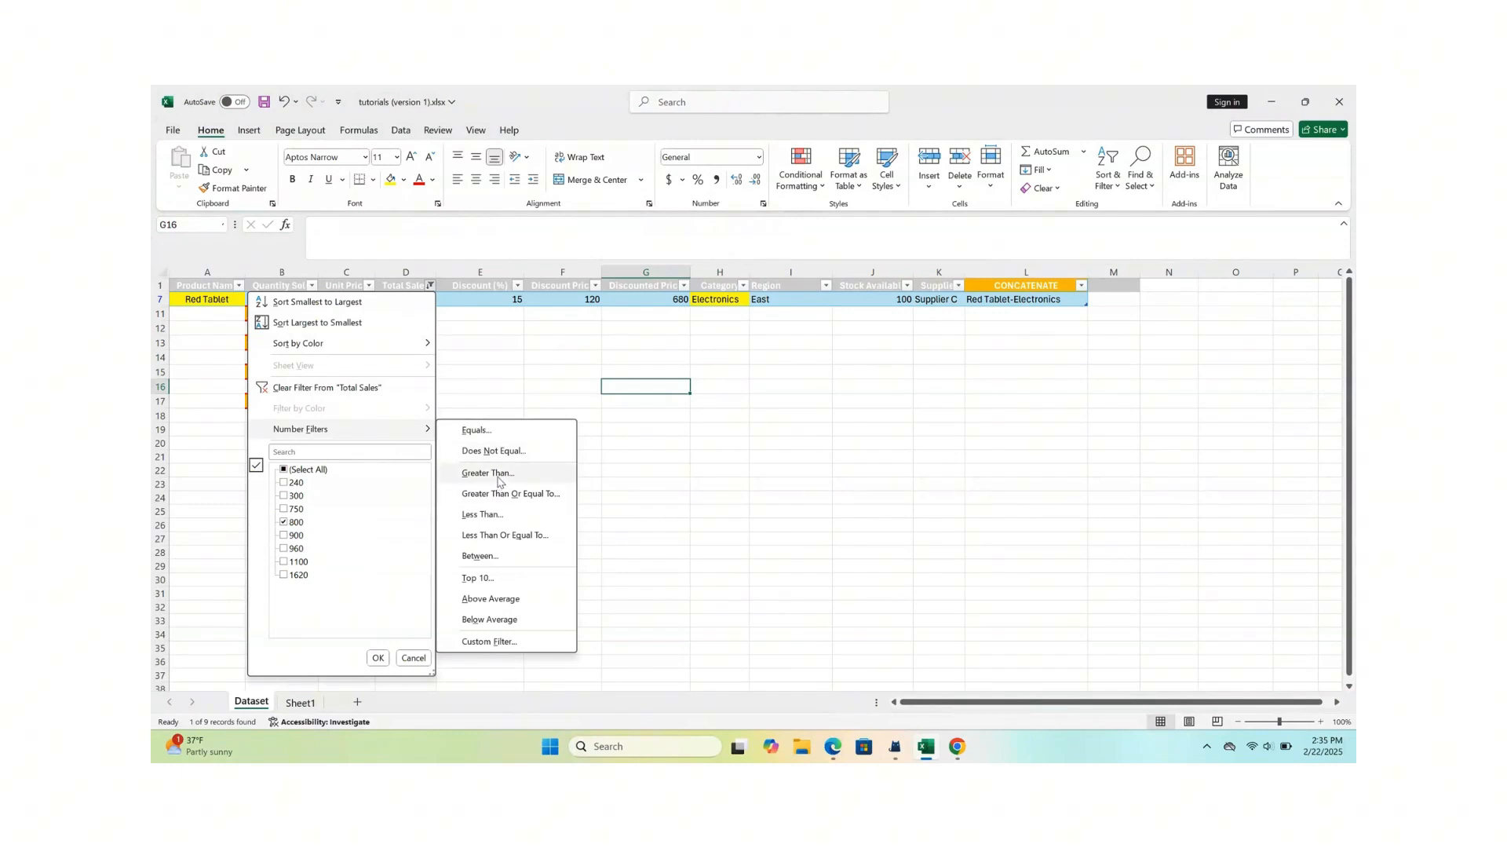
pyautogui.click(477, 516)
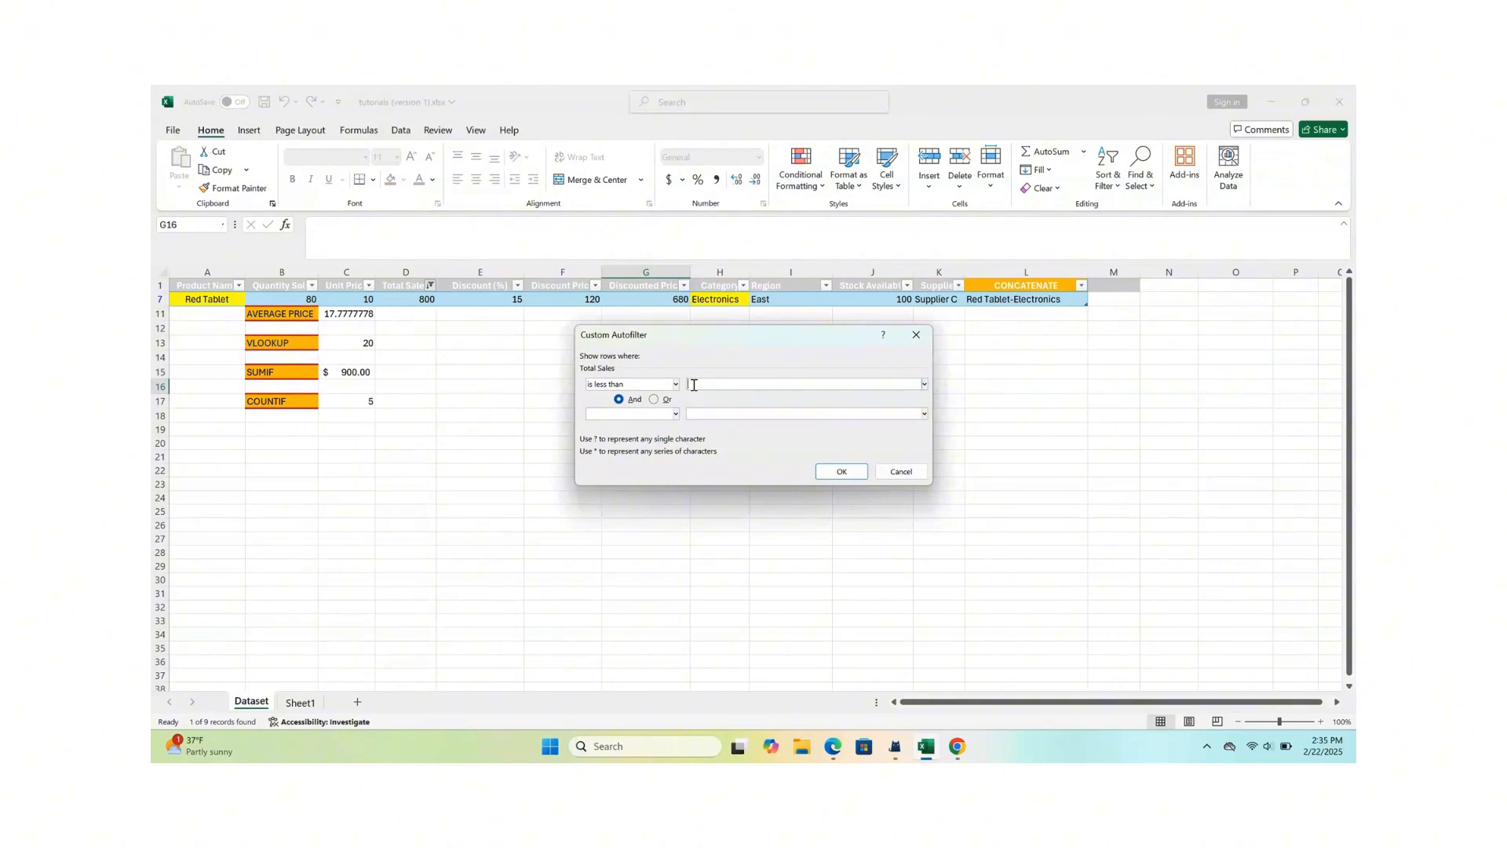
pyautogui.write('800')
pyautogui.click(837, 471)
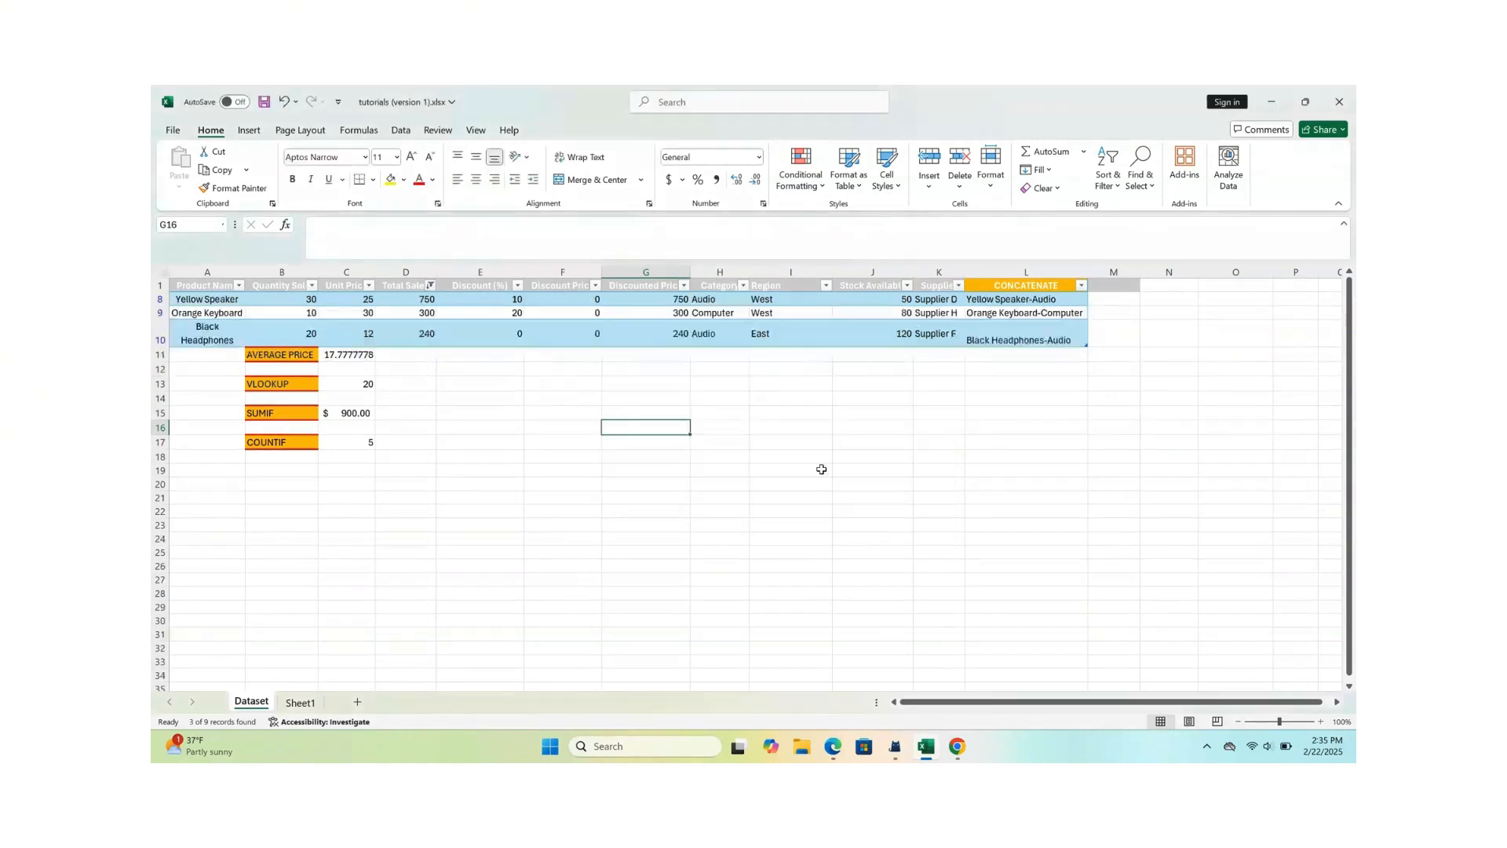
# - Review the total sales and the product names of the filtered rows
pyautogui.moveTo(422, 303); pyautogui.dragTo(418, 340)
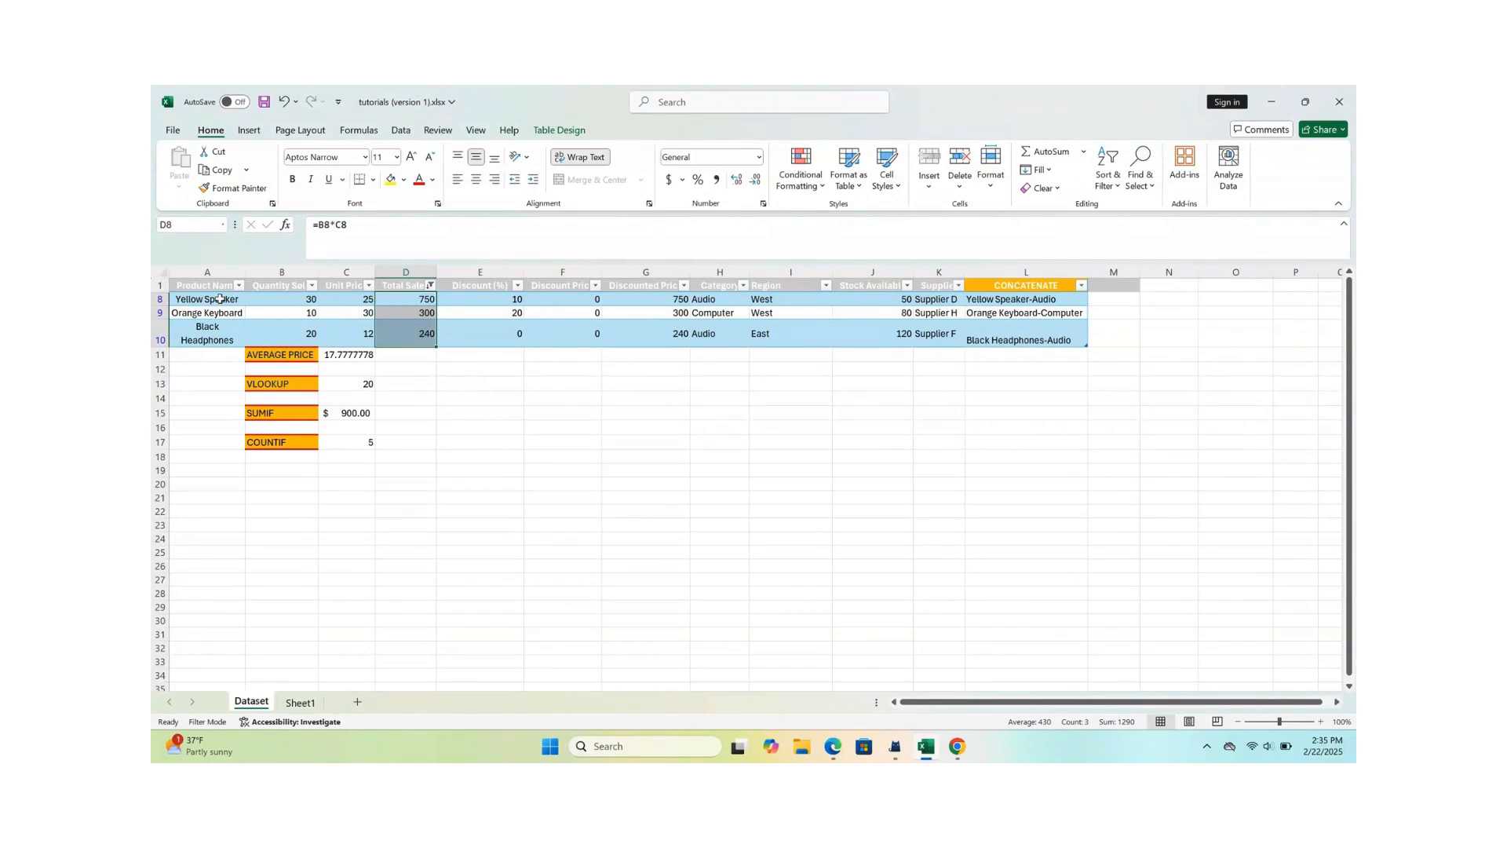
pyautogui.moveTo(220, 299); pyautogui.dragTo(210, 340)
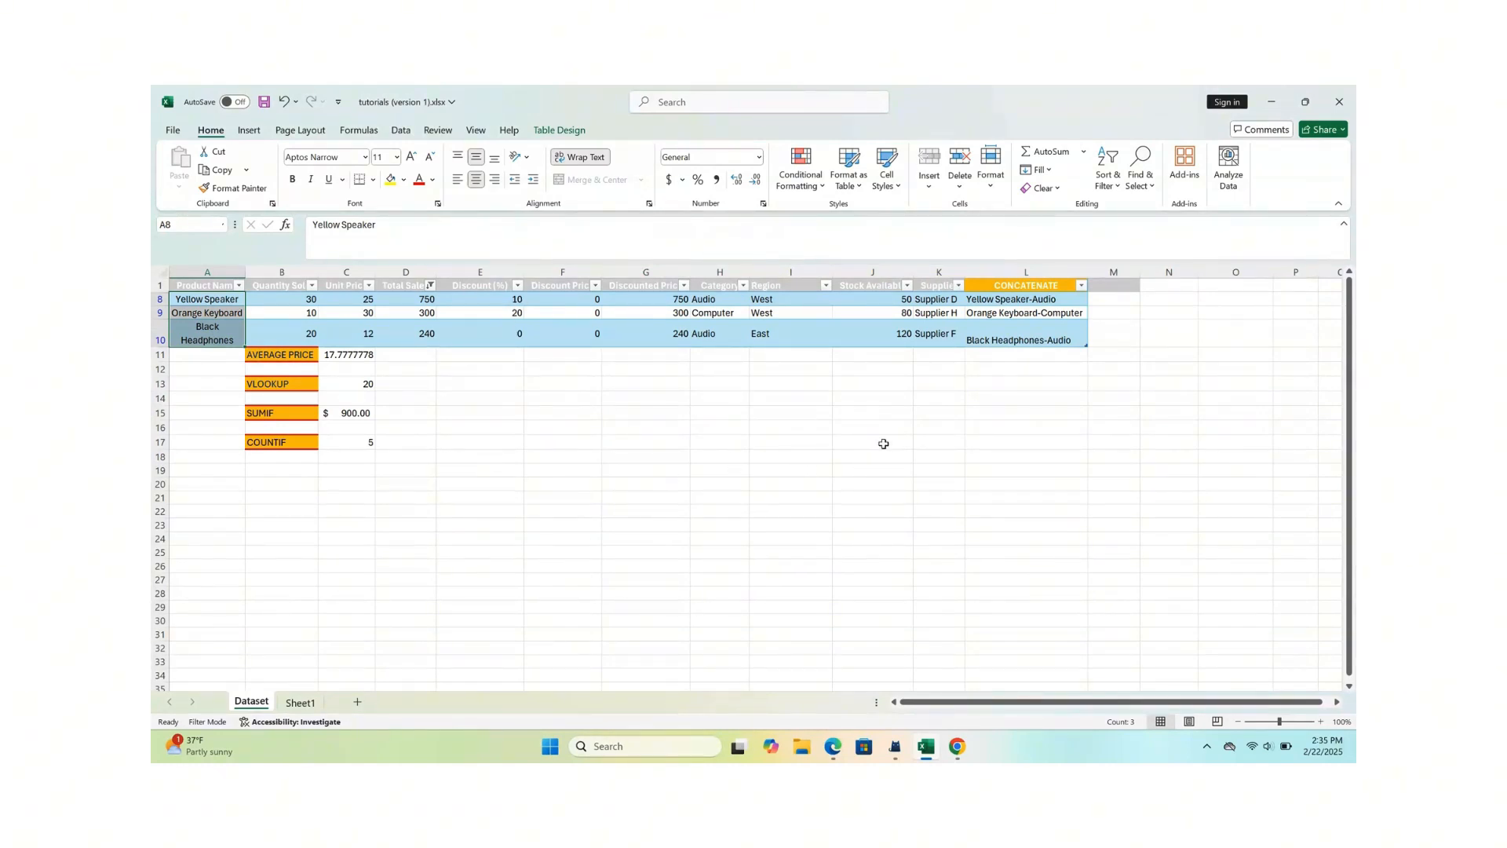
pyautogui.click(473, 398)
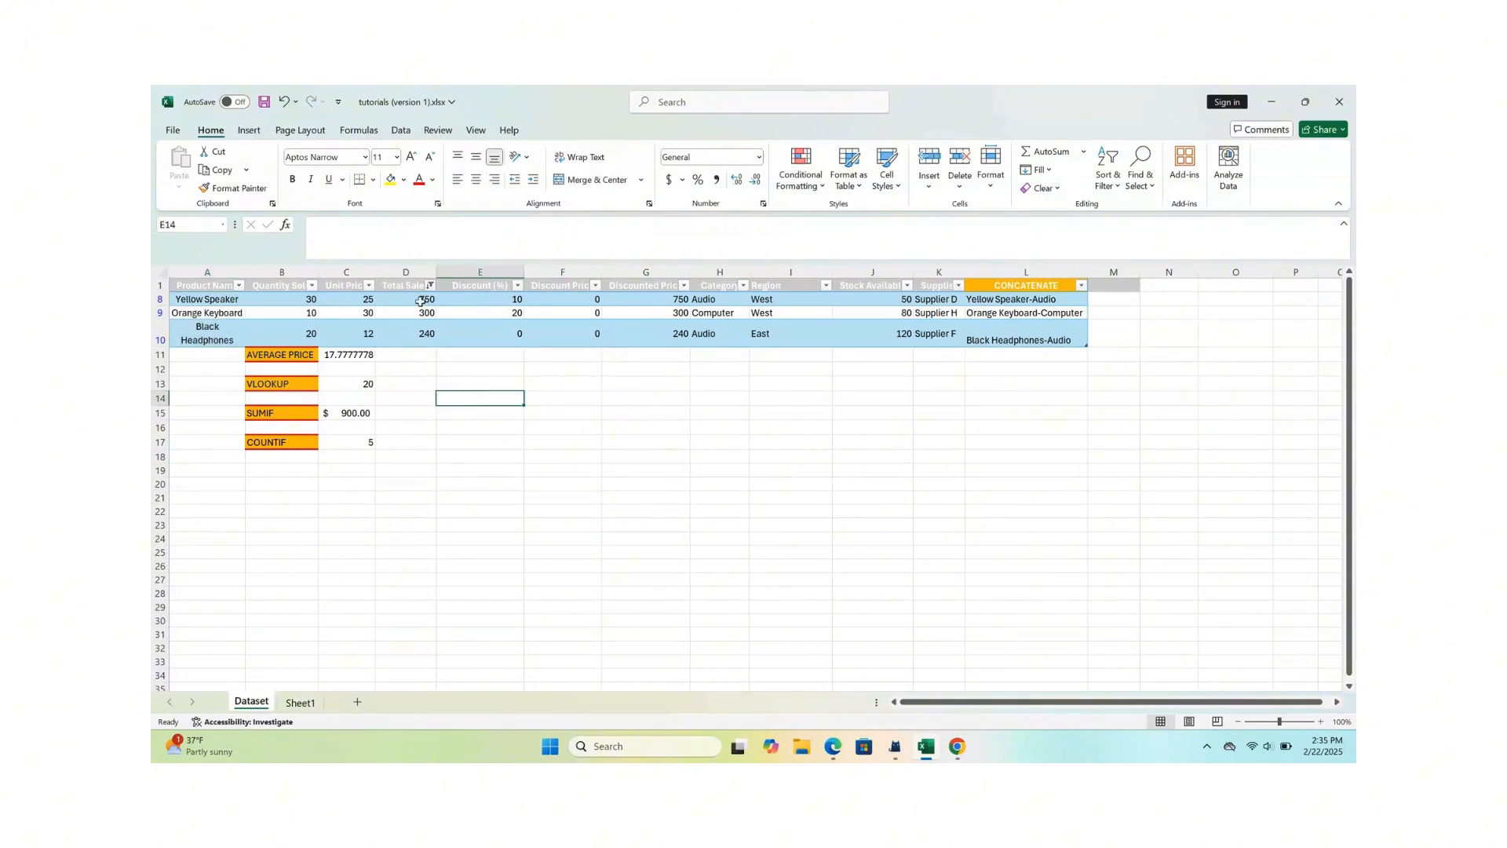
# - Show all rows again by reselecting every value in the Total Sales filter
pyautogui.moveTo(263, 431)
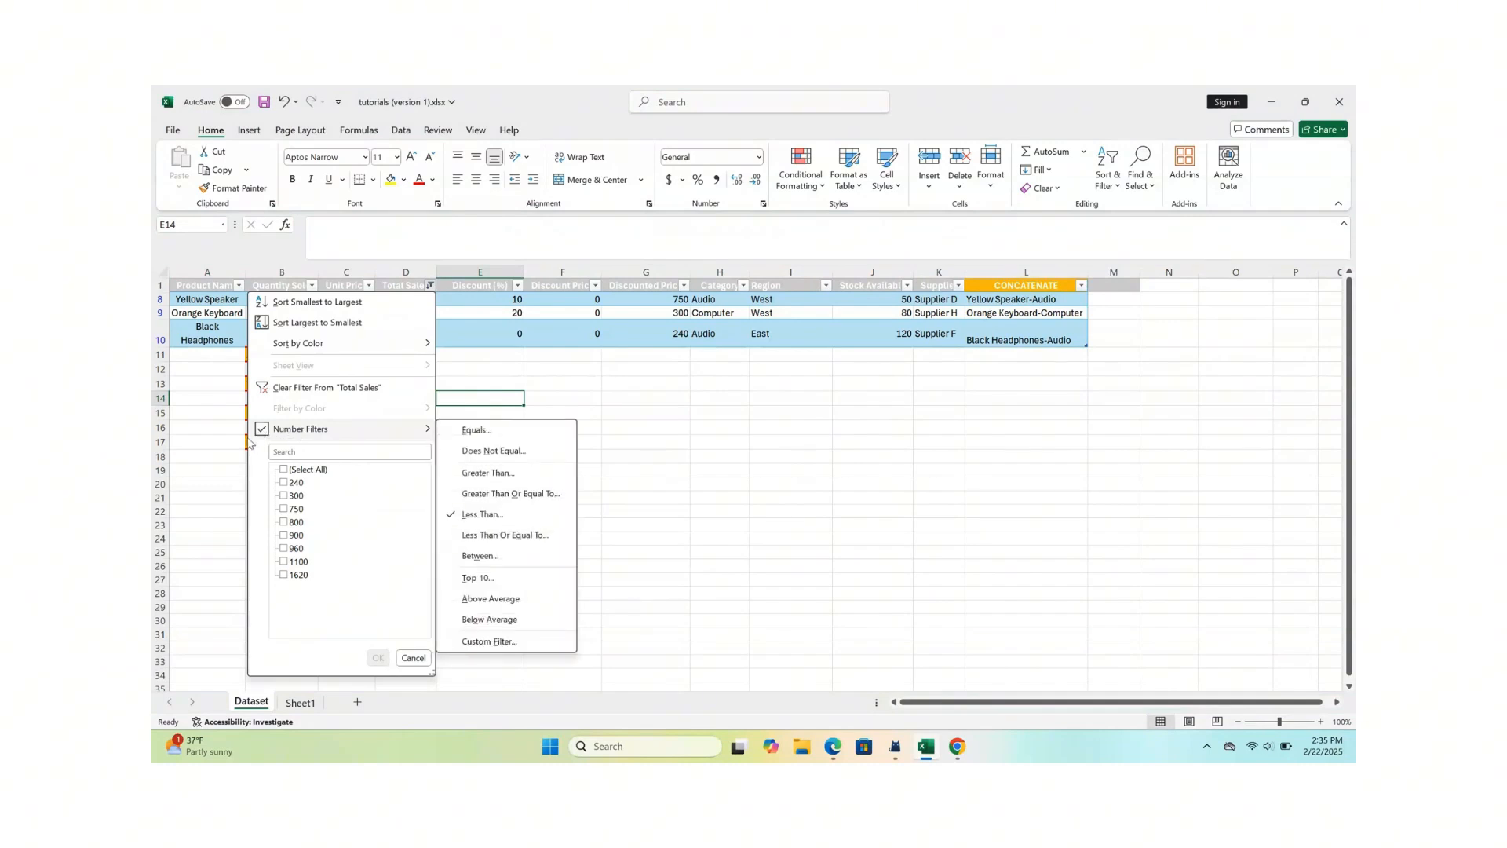
pyautogui.click(285, 470)
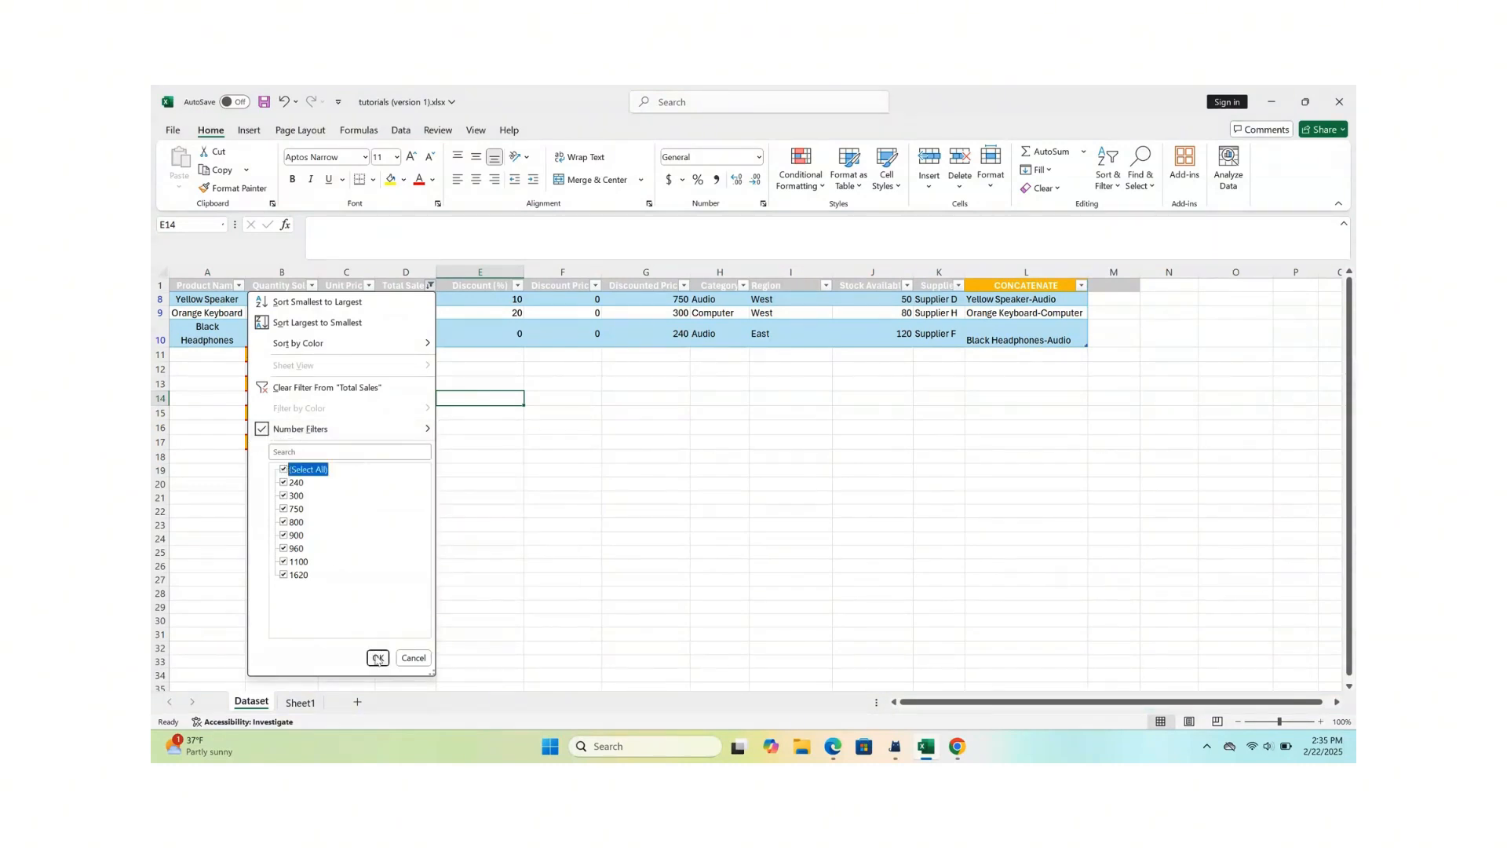
pyautogui.click(377, 658)
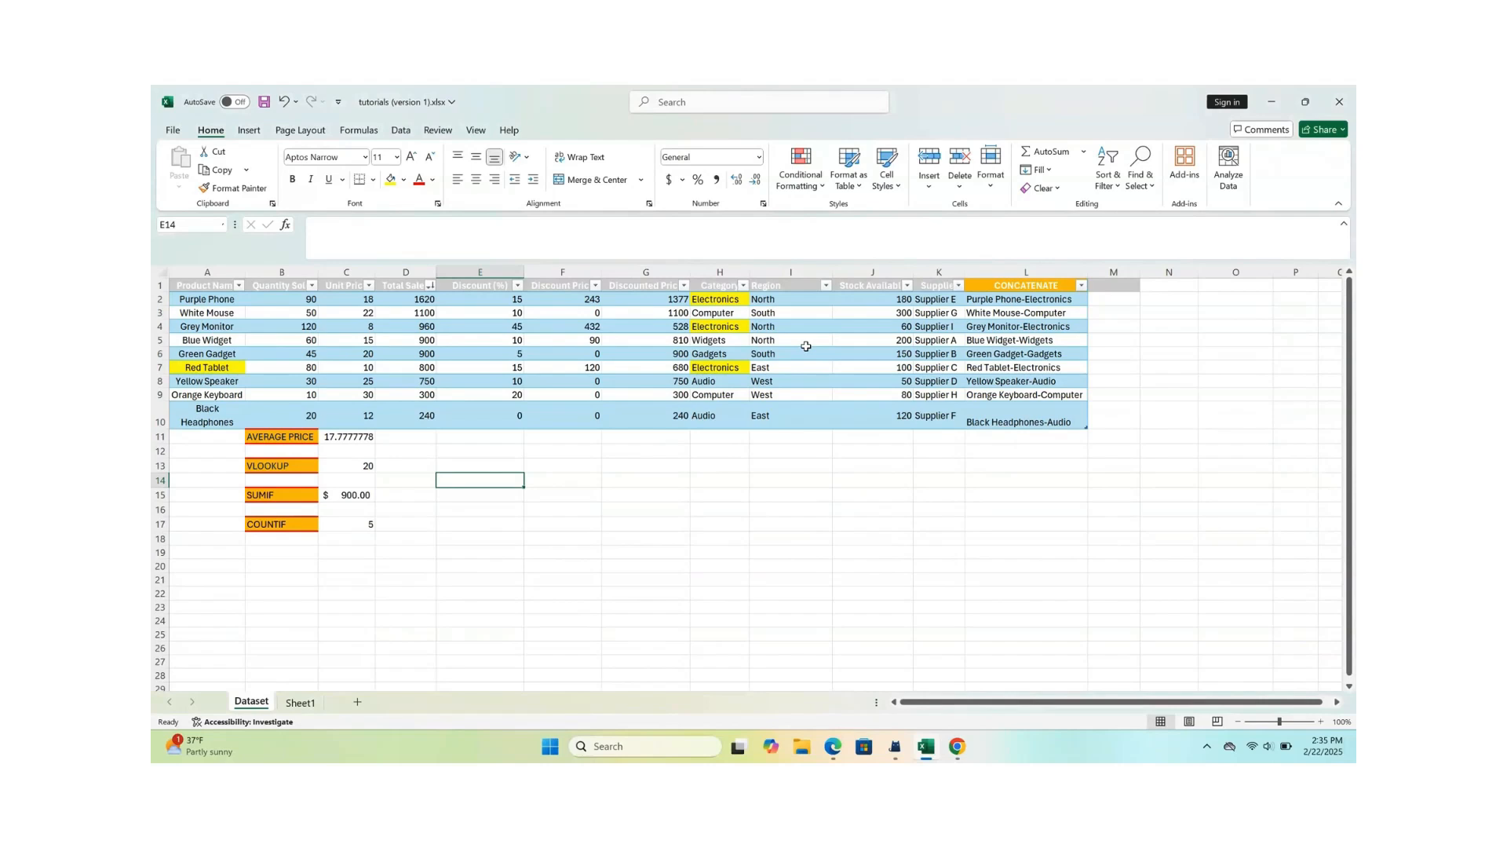
# - Locate the Electronics entries in the Category column and filter the table to show only that category
pyautogui.click(728, 300)
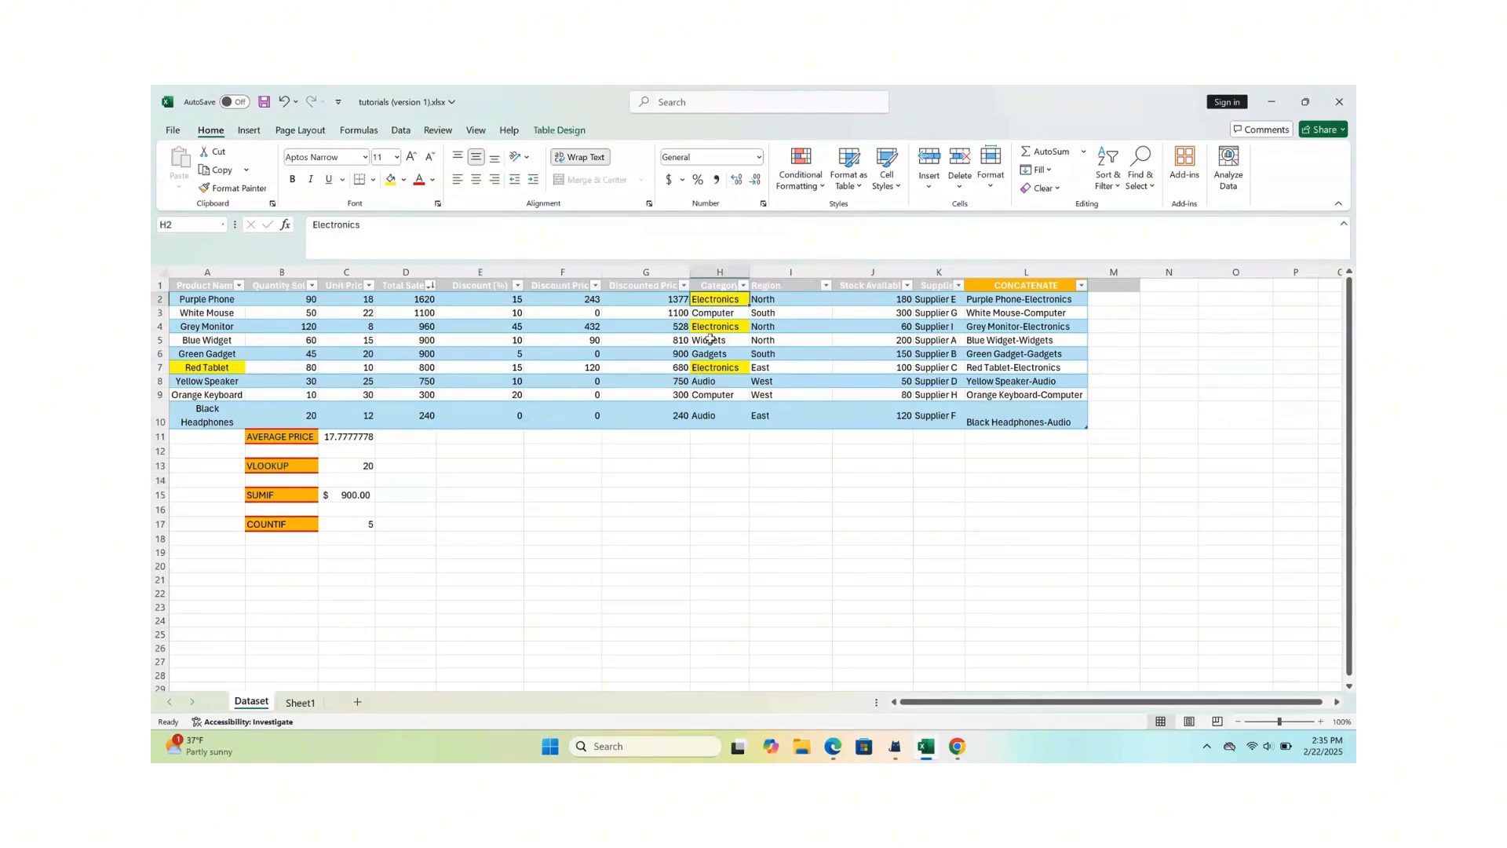
pyautogui.click(714, 329)
pyautogui.click(708, 370)
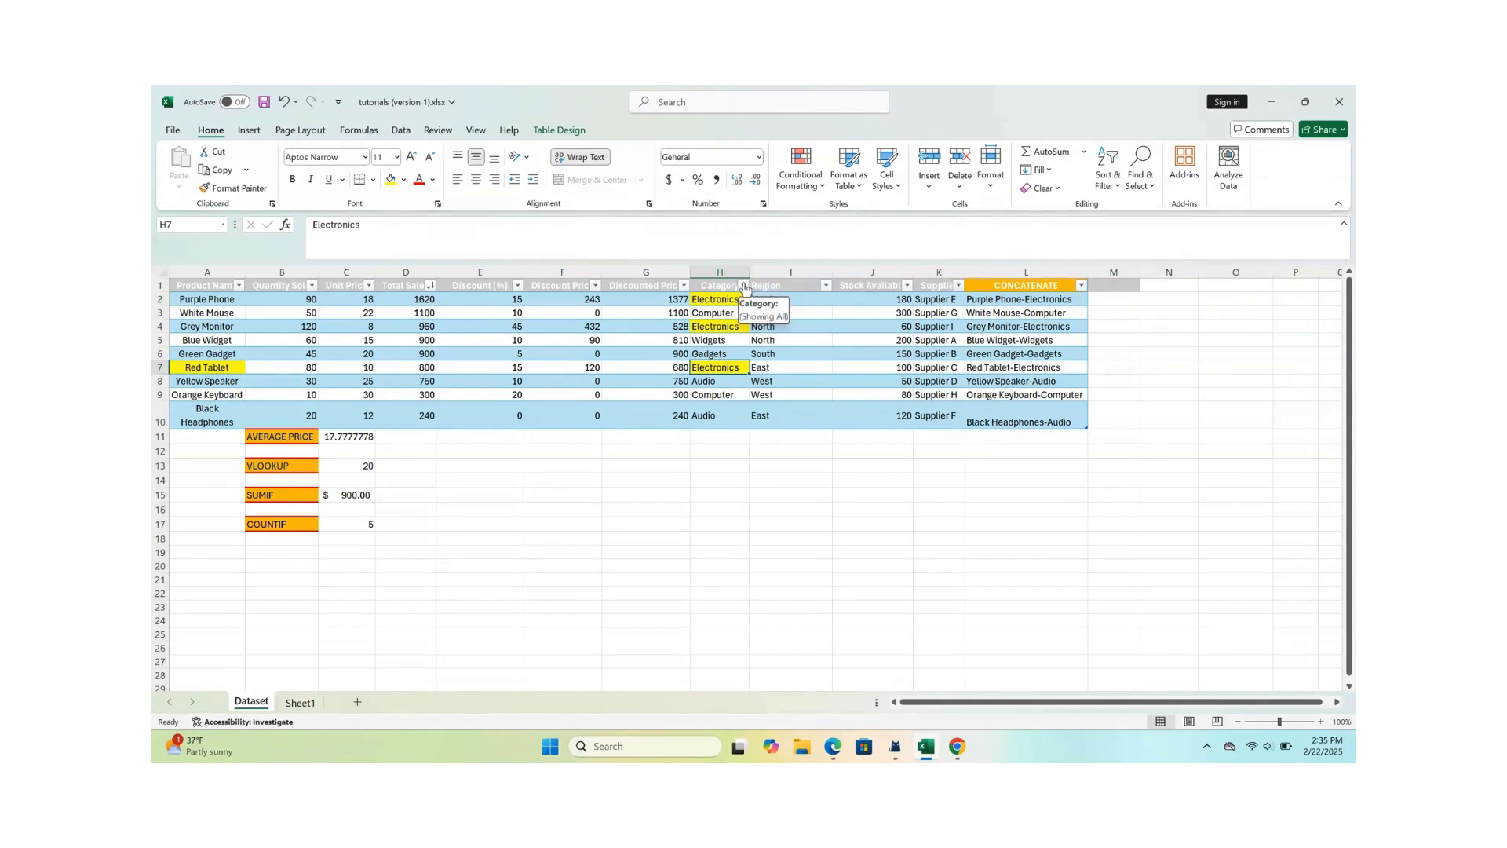
pyautogui.click(745, 288)
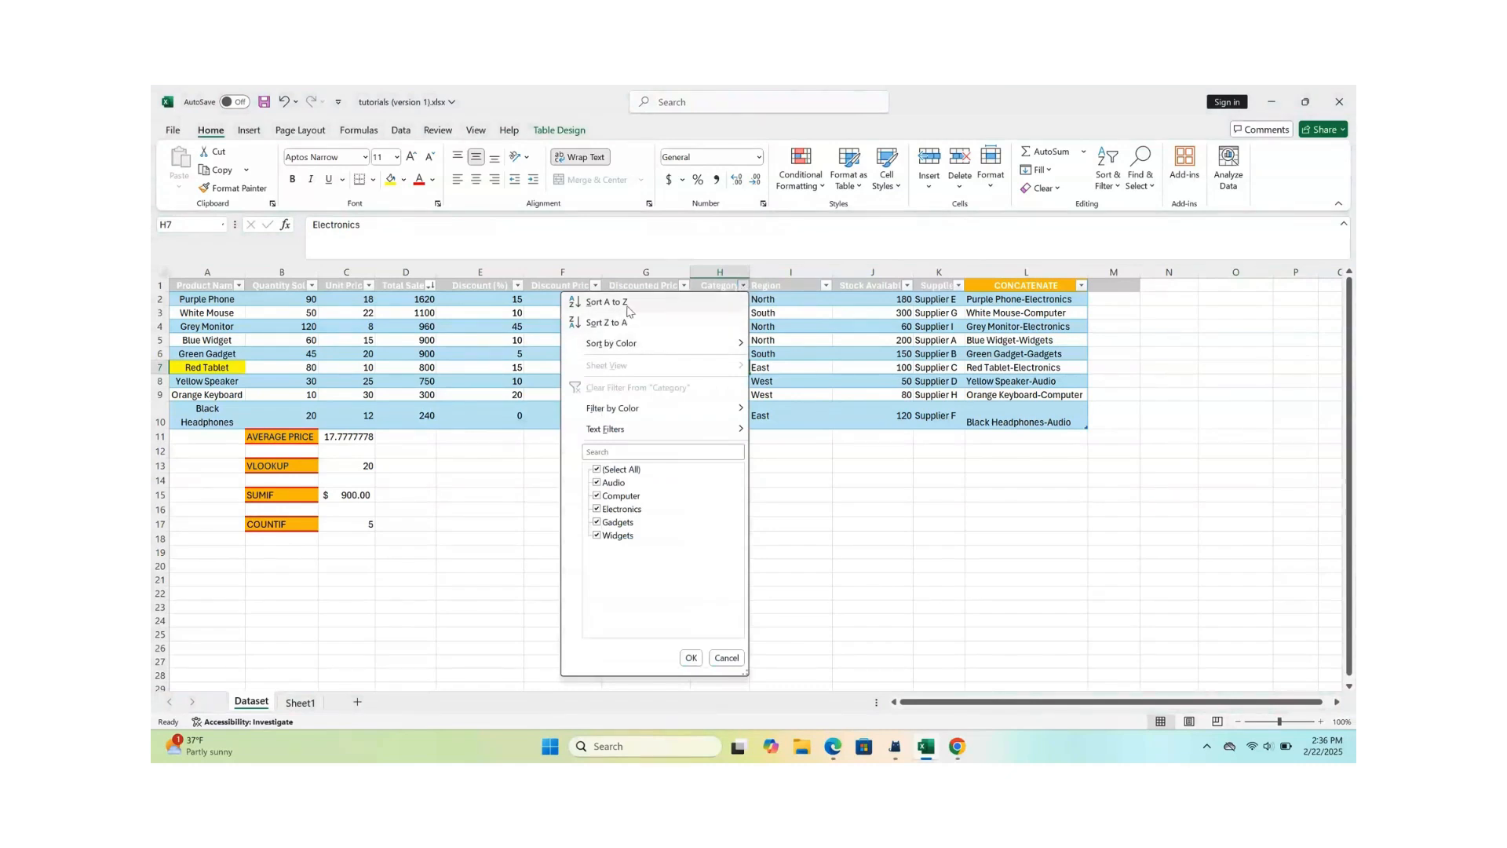
pyautogui.click(597, 471)
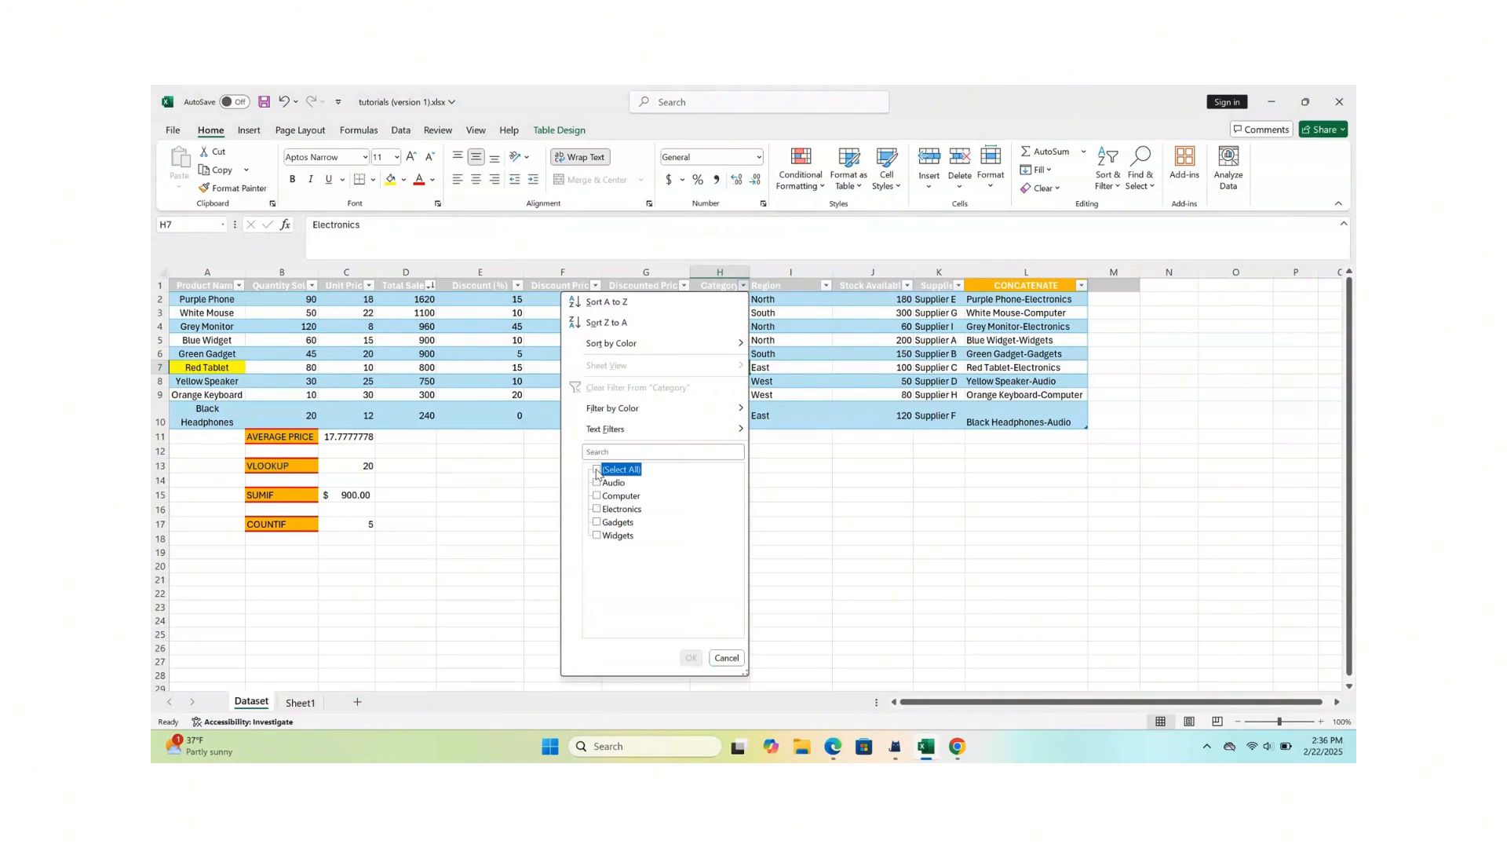
pyautogui.click(597, 510)
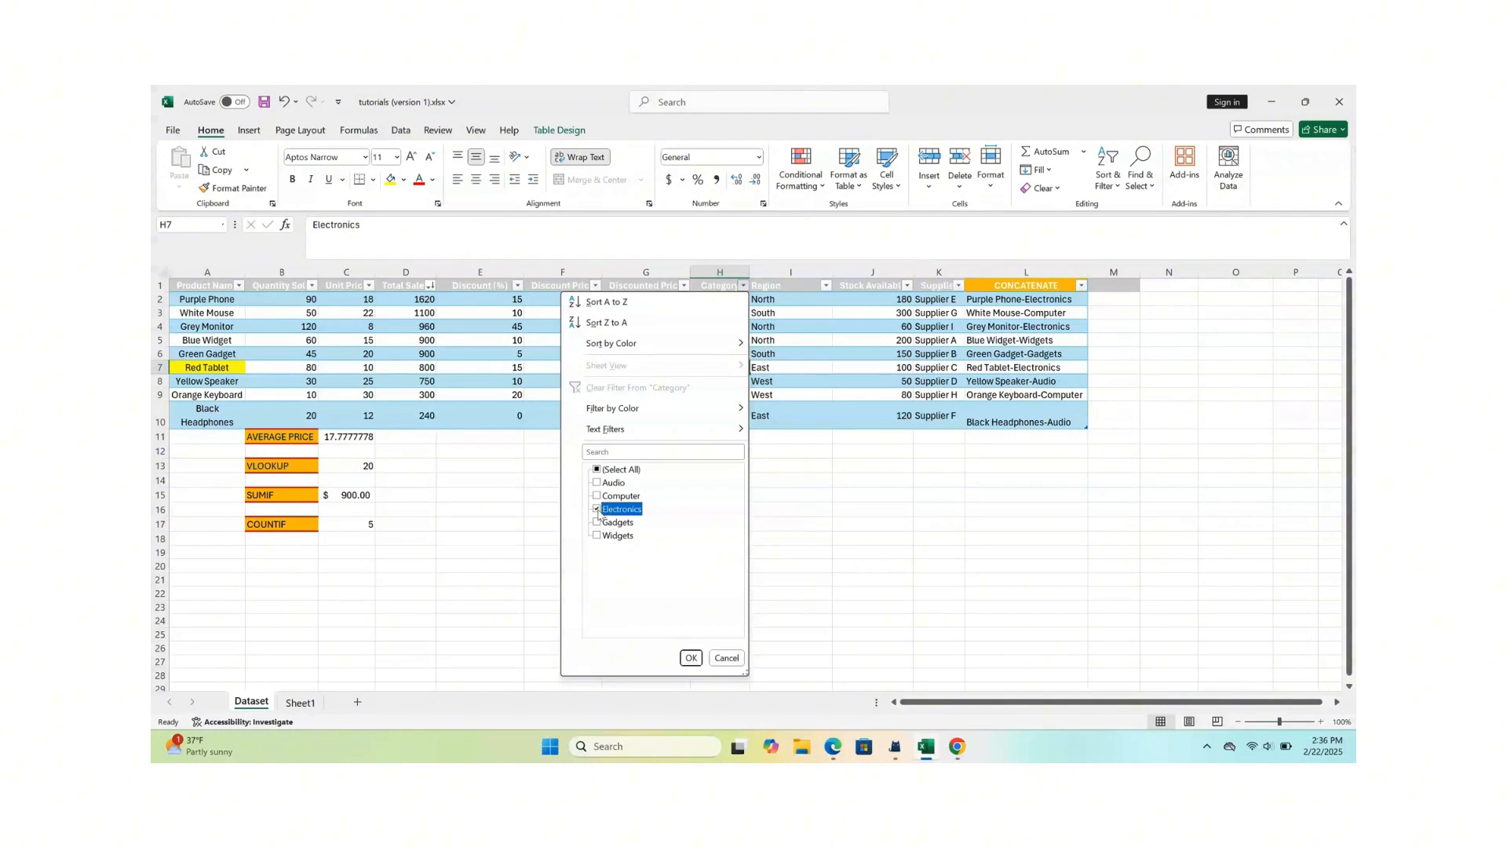
pyautogui.click(690, 658)
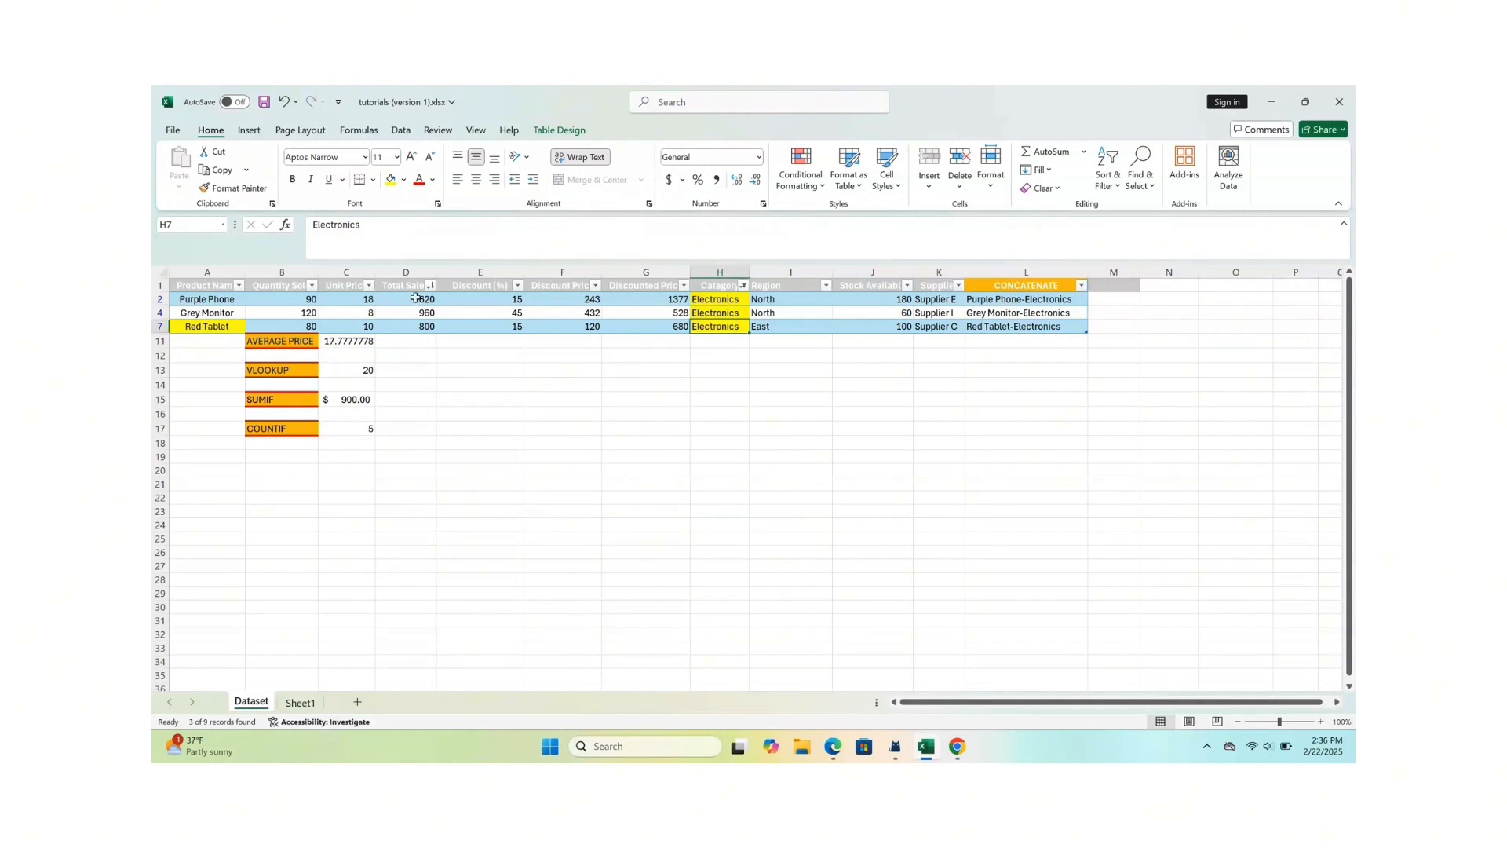
# - Select the Total Sales values of the Electronics rows to read their sum and average
pyautogui.moveTo(416, 297); pyautogui.dragTo(415, 326)
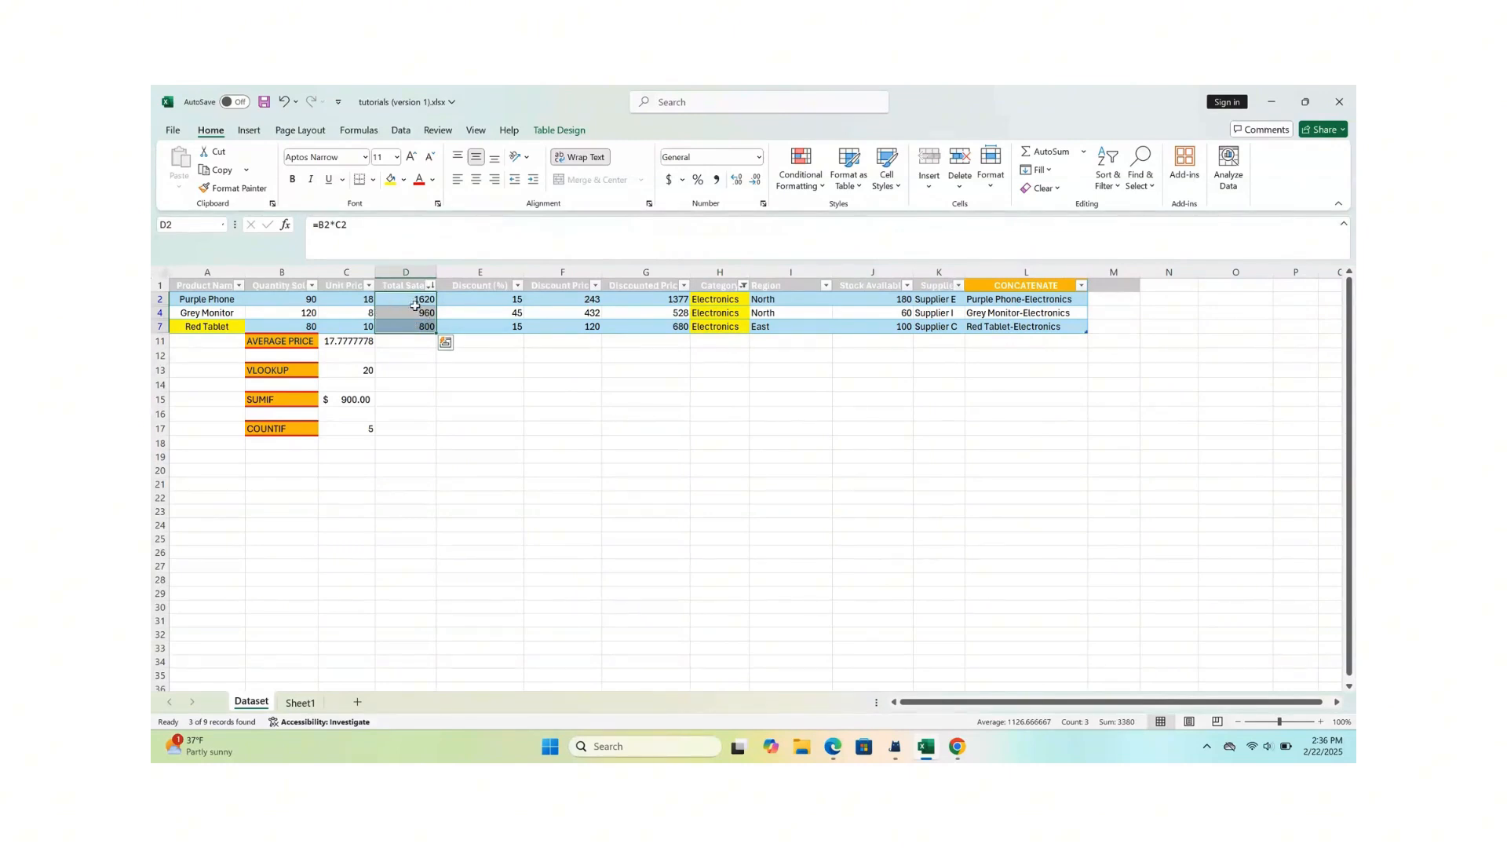
pyautogui.click(428, 386)
pyautogui.moveTo(407, 302); pyautogui.dragTo(416, 329)
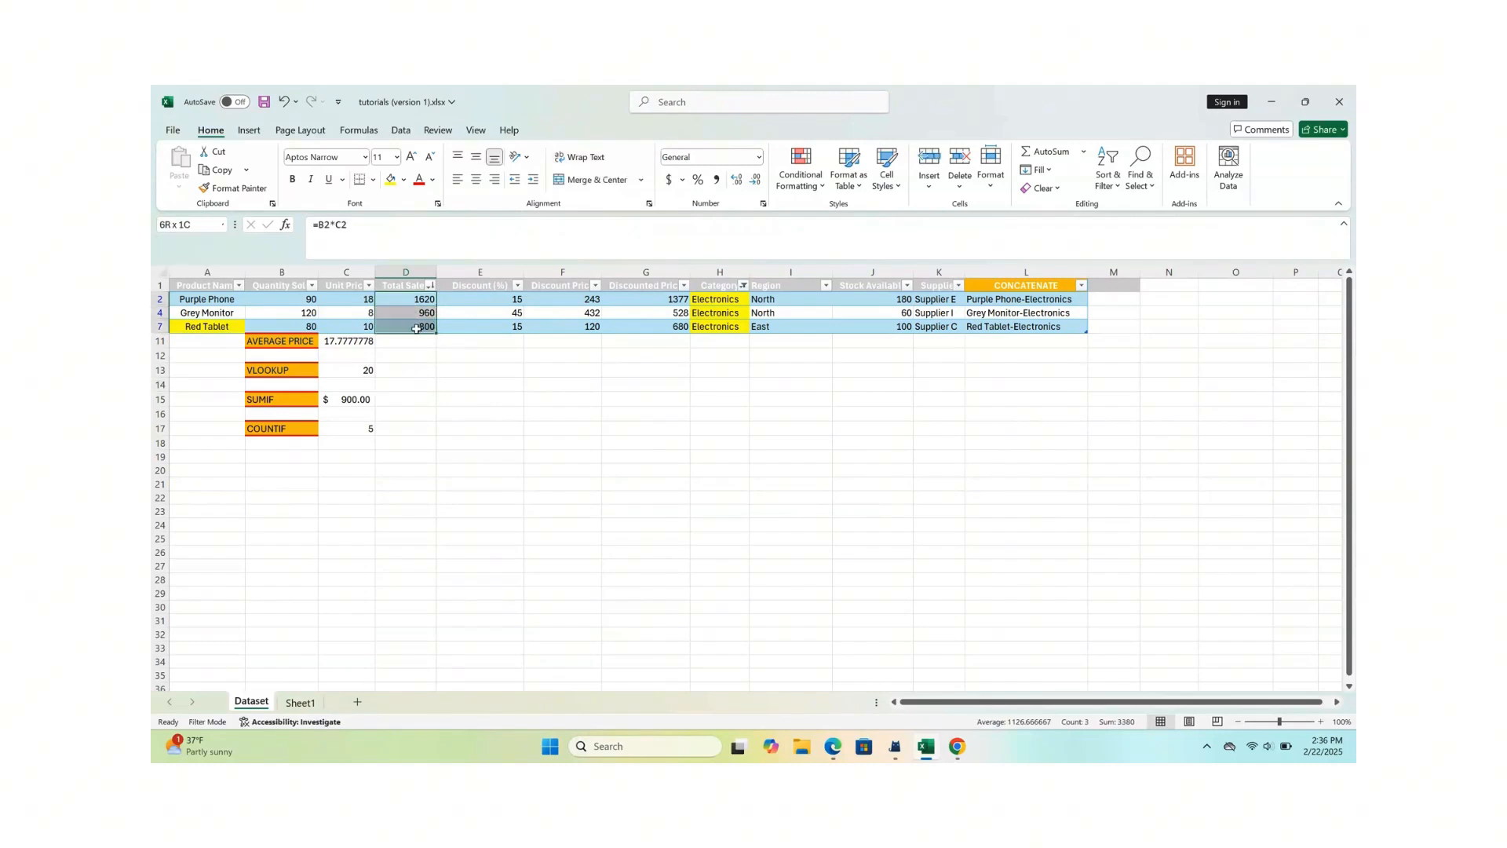
pyautogui.click(444, 402)
pyautogui.moveTo(422, 299); pyautogui.dragTo(423, 329)
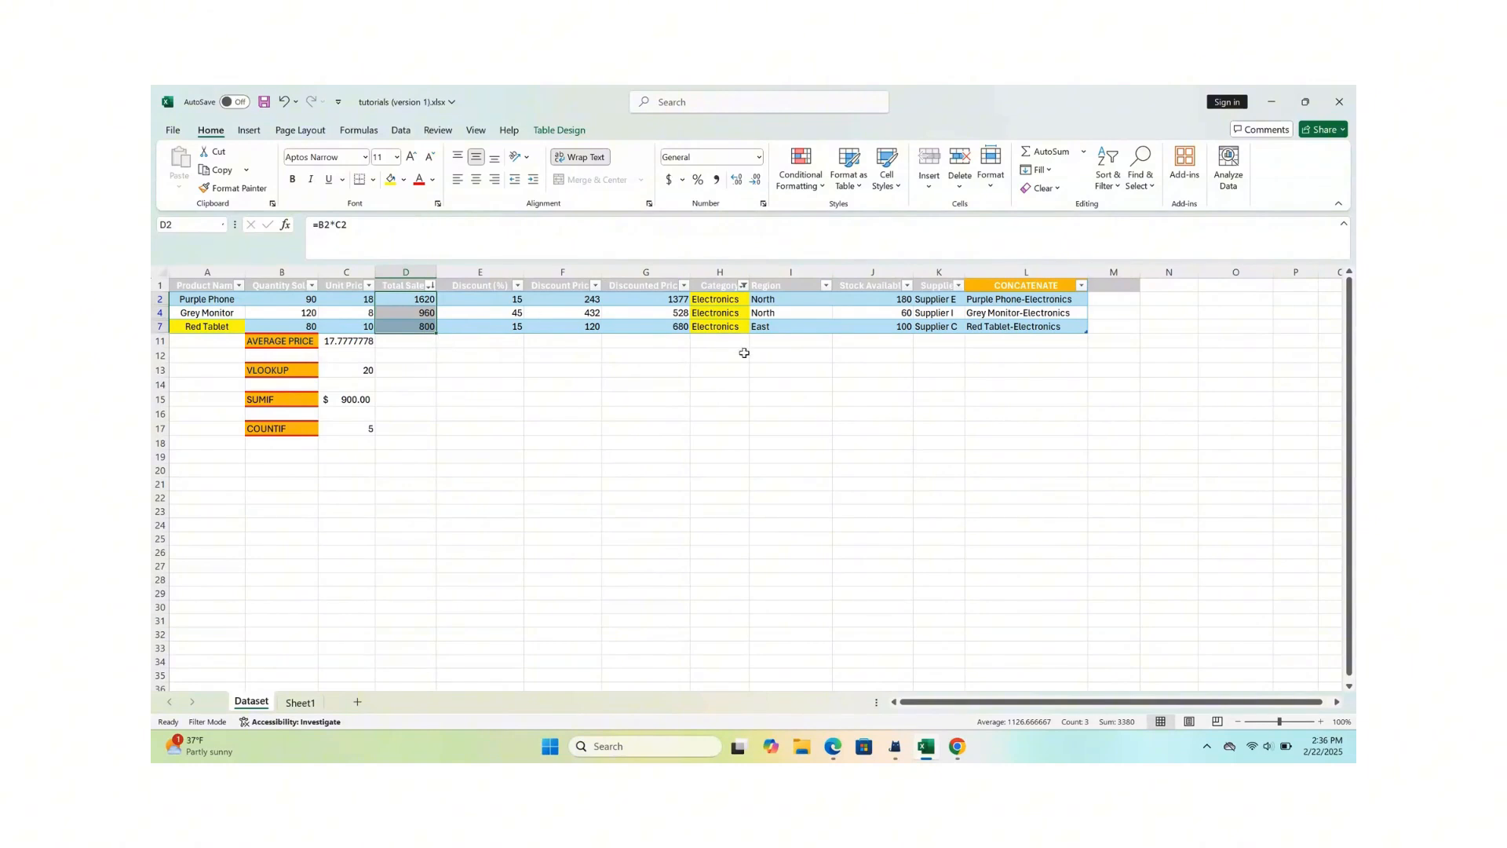
# - Show all rows again by reselecting every category in the Category filter
pyautogui.click(745, 287)
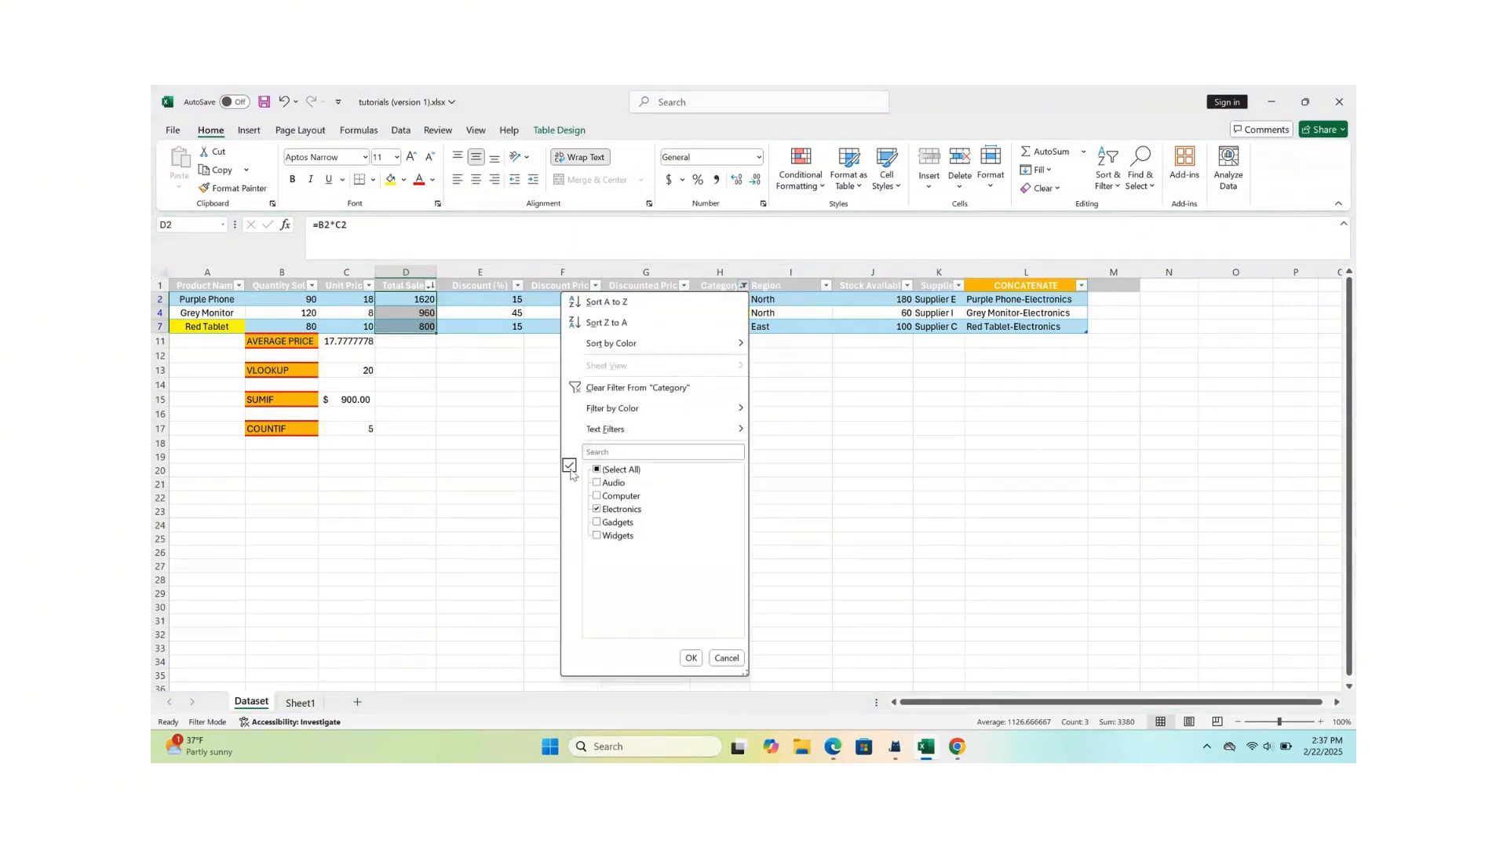
pyautogui.click(597, 470)
pyautogui.click(691, 658)
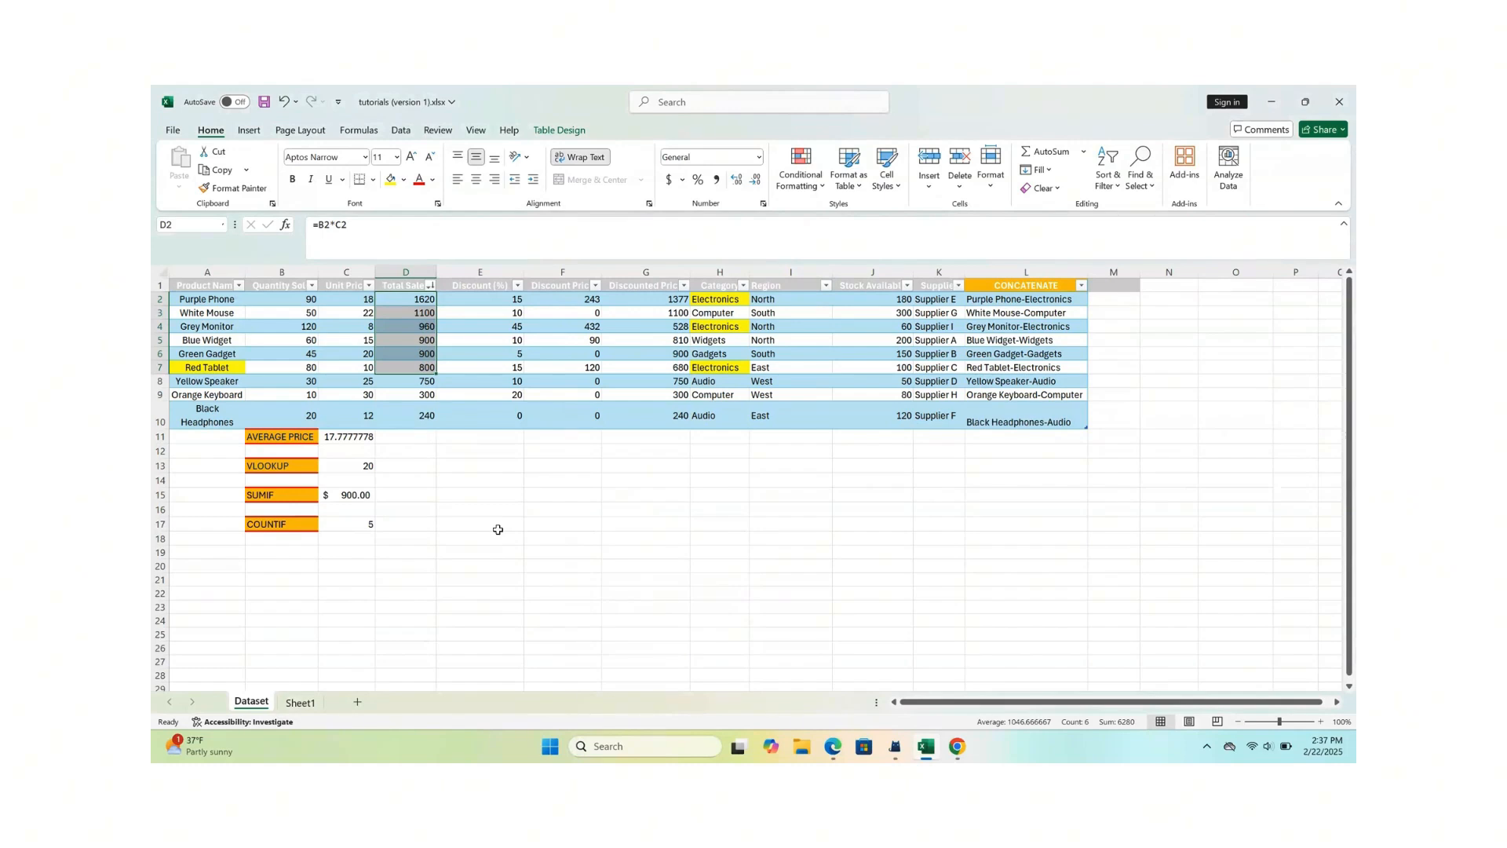
pyautogui.click(612, 483)
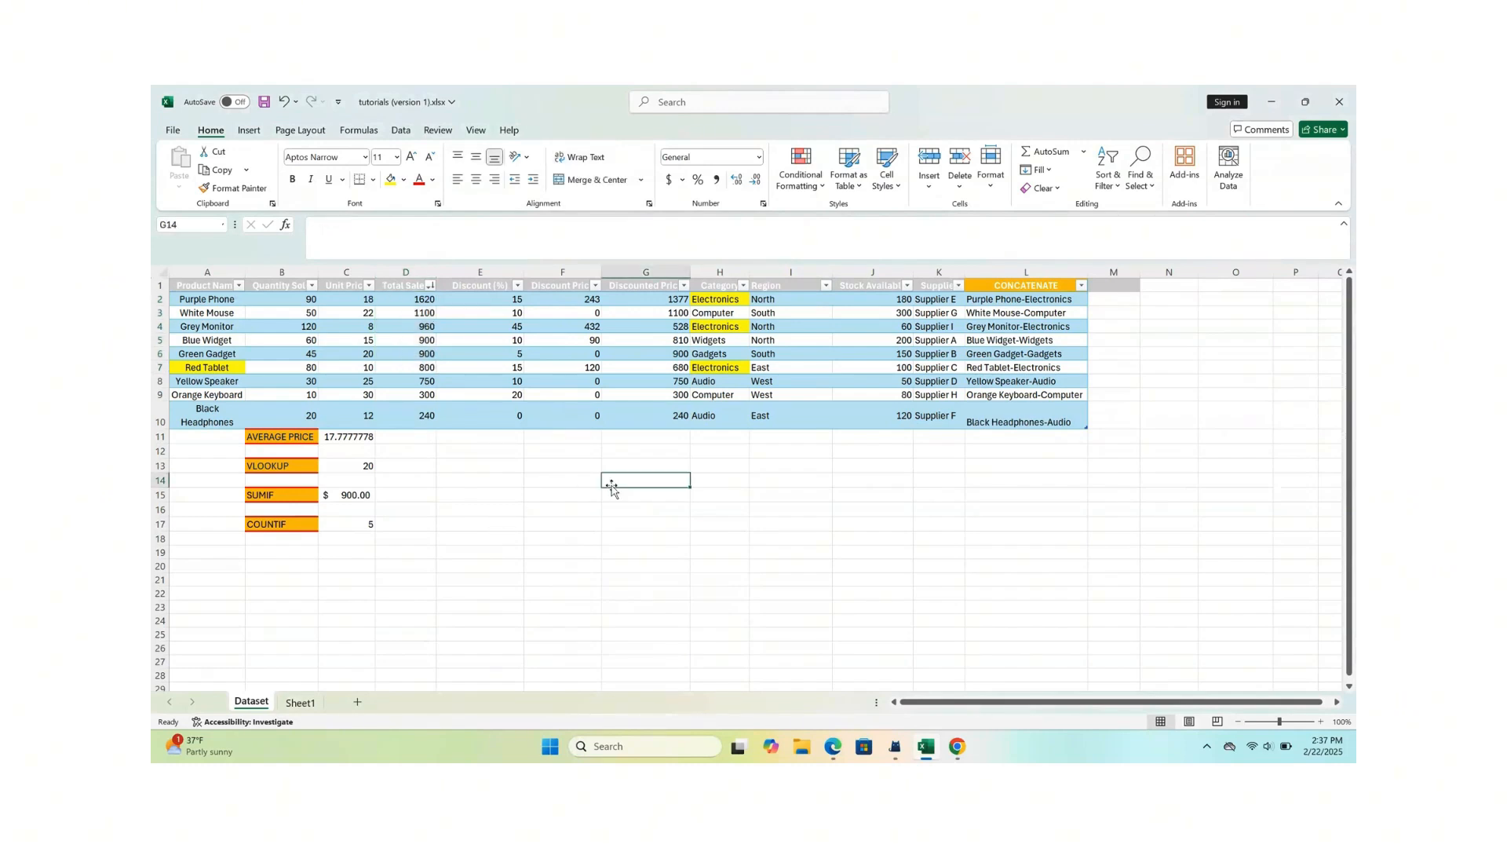
# - Filter the sales table by Region to show only the North rows
pyautogui.click(826, 286)
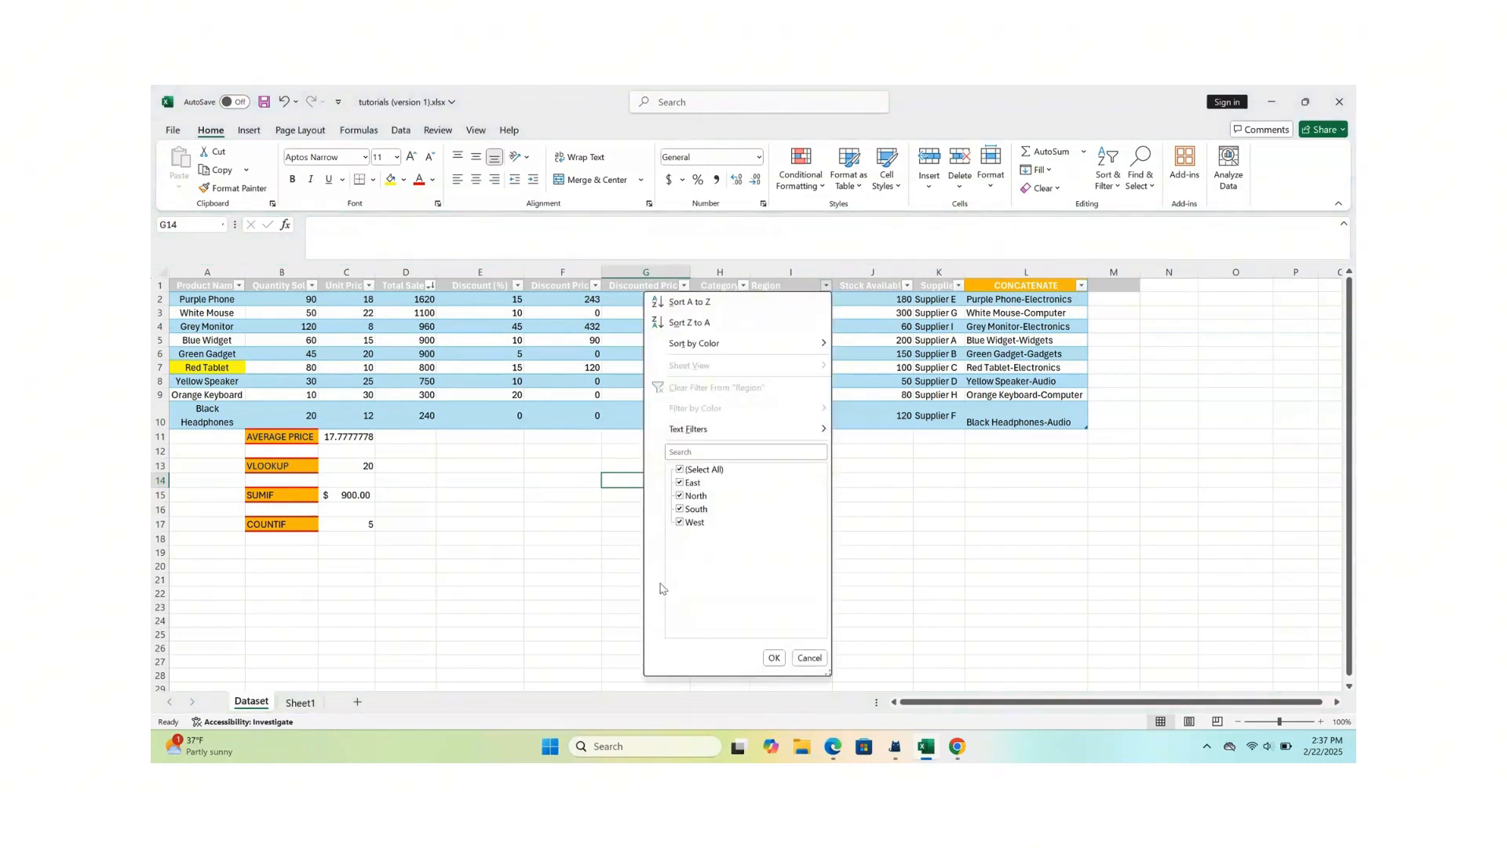
pyautogui.click(681, 470)
pyautogui.click(680, 495)
pyautogui.click(772, 658)
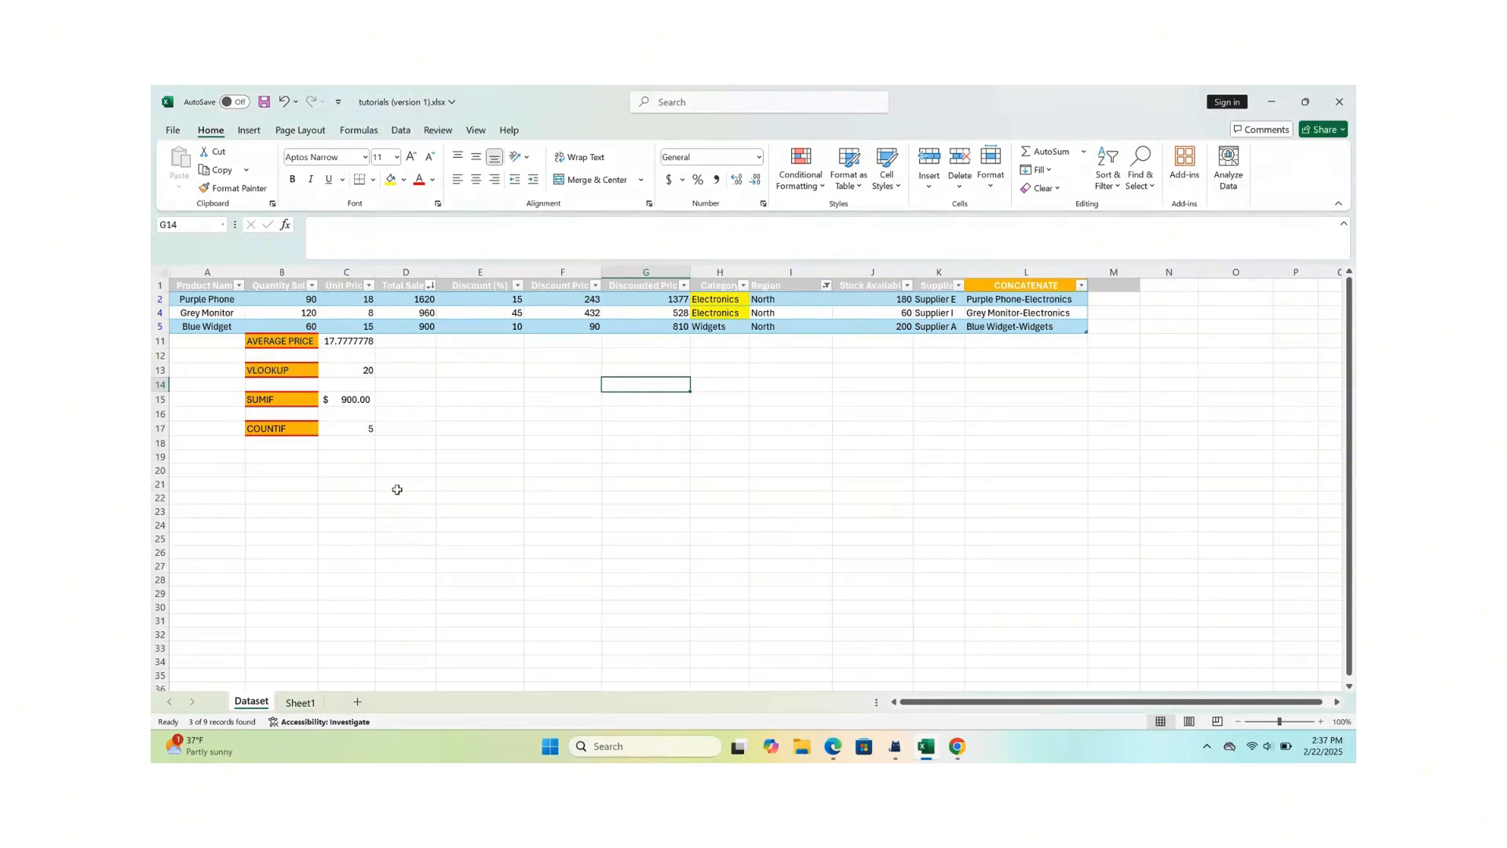
# - On Sheet1, enter the values 1, 3, 6, 8, 3, 8 and 9 across cells K5 to Q5
pyautogui.click(300, 702)
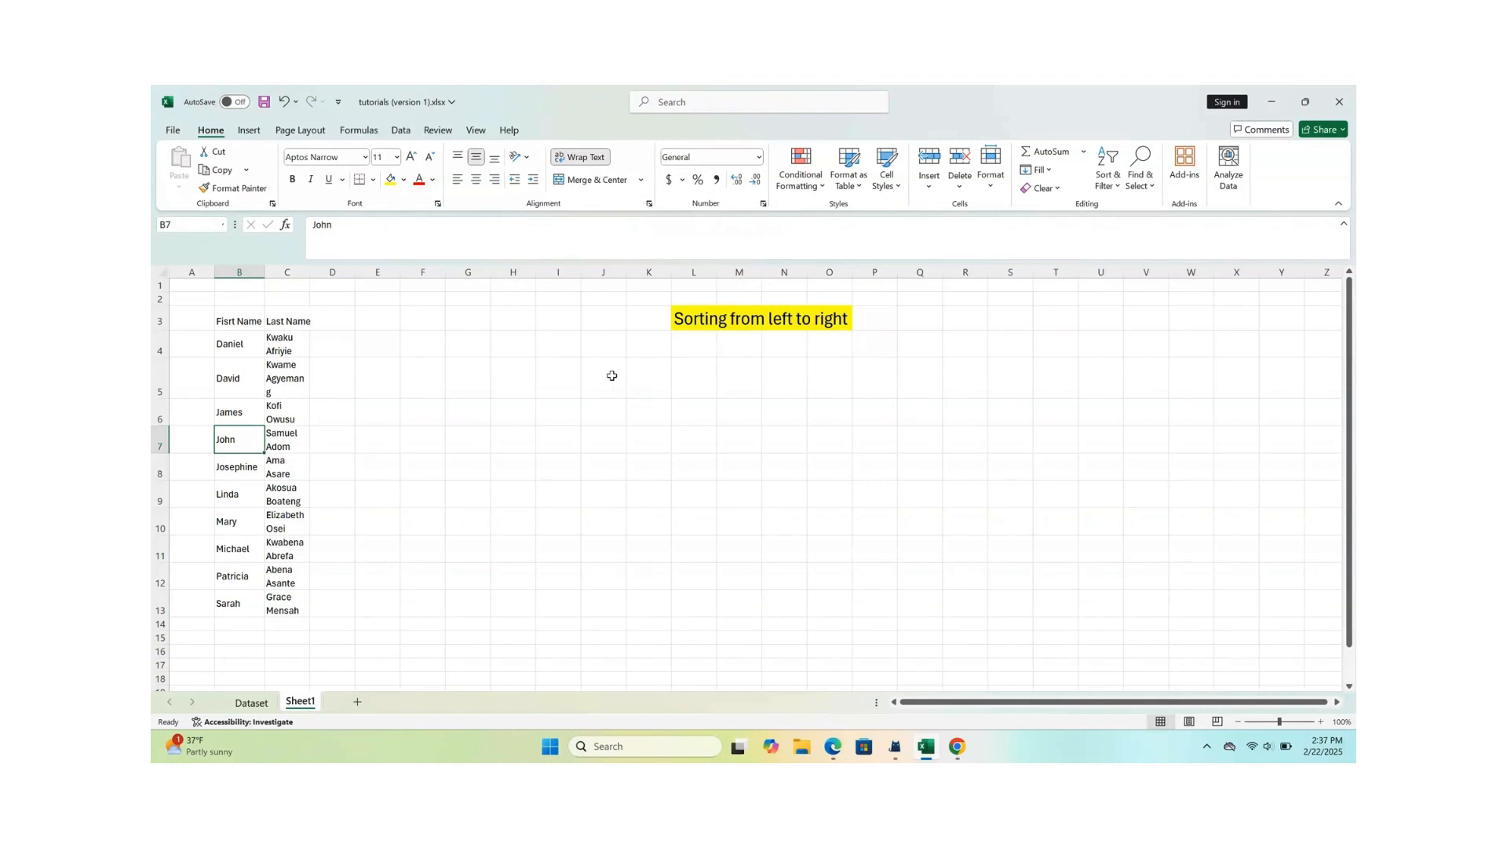
pyautogui.click(638, 376)
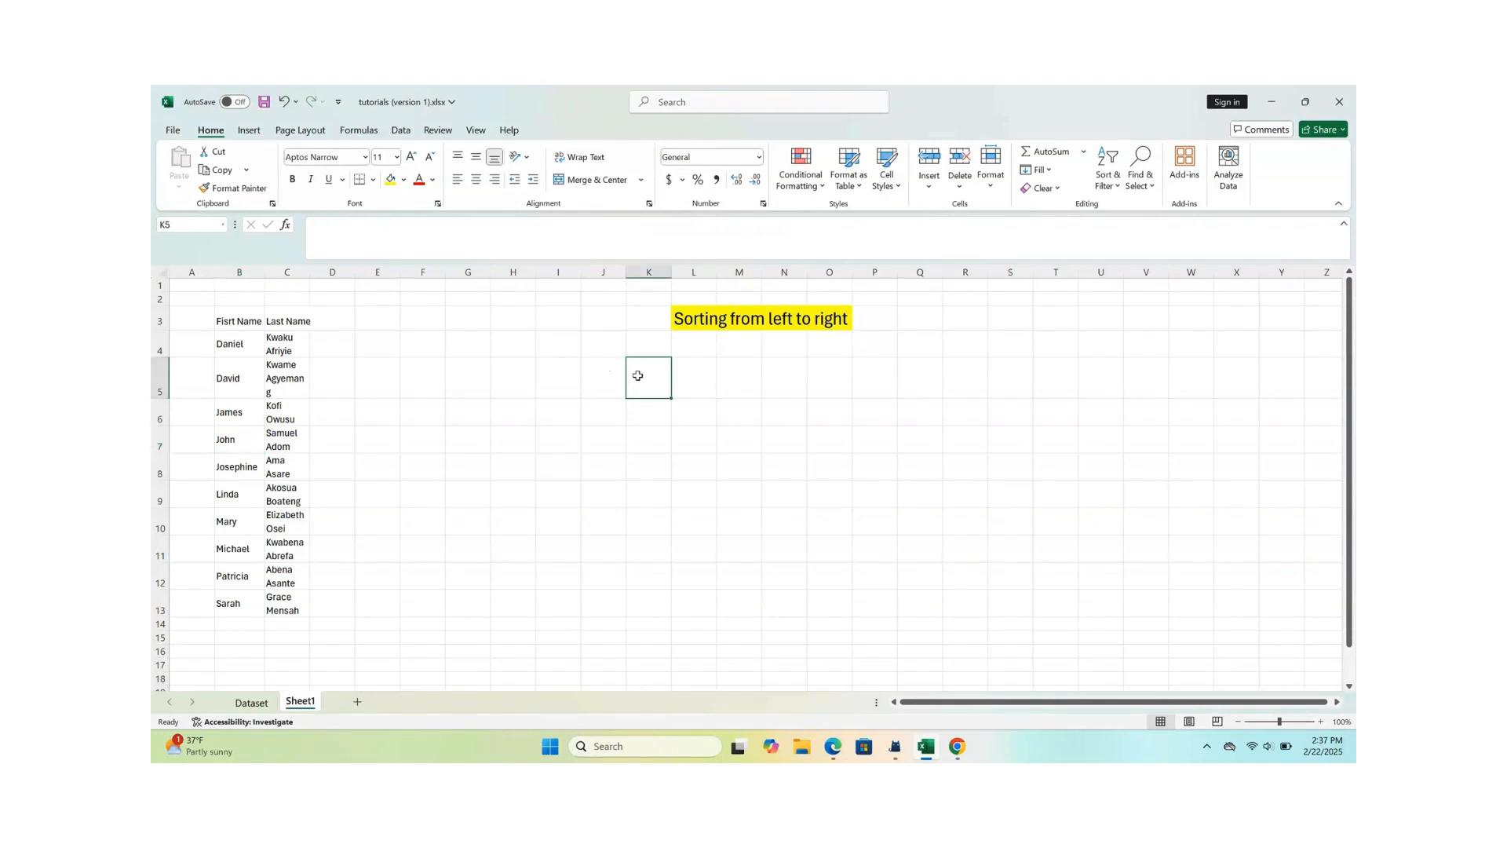
pyautogui.write('1')
pyautogui.press('Tab')
pyautogui.write('3')
pyautogui.press('Tab')
pyautogui.write('6')
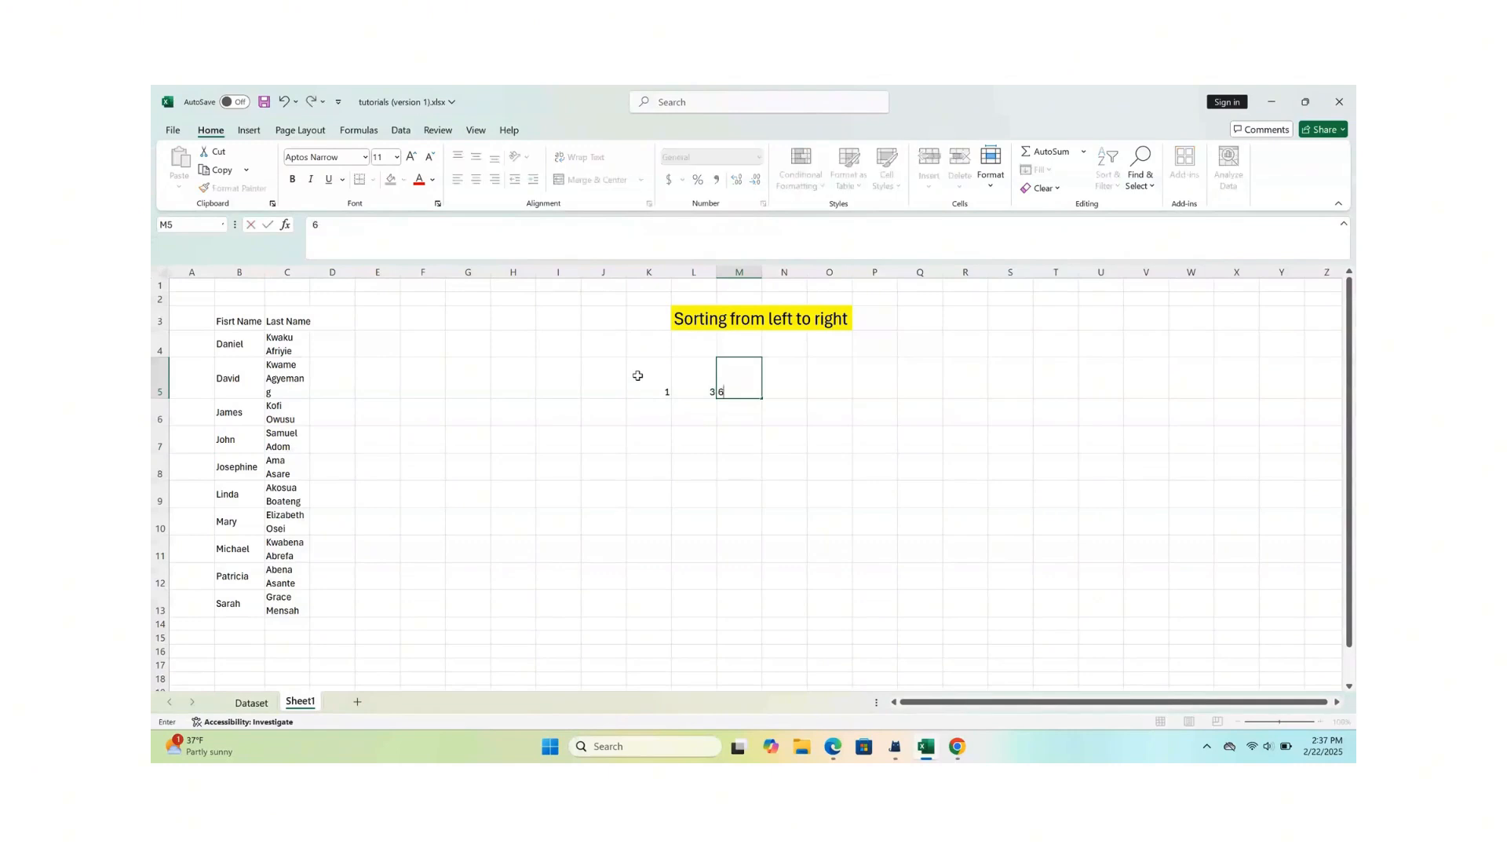
pyautogui.press('Tab')
pyautogui.write('8')
pyautogui.press('Tab')
pyautogui.write('3')
pyautogui.press('Tab')
pyautogui.write('8')
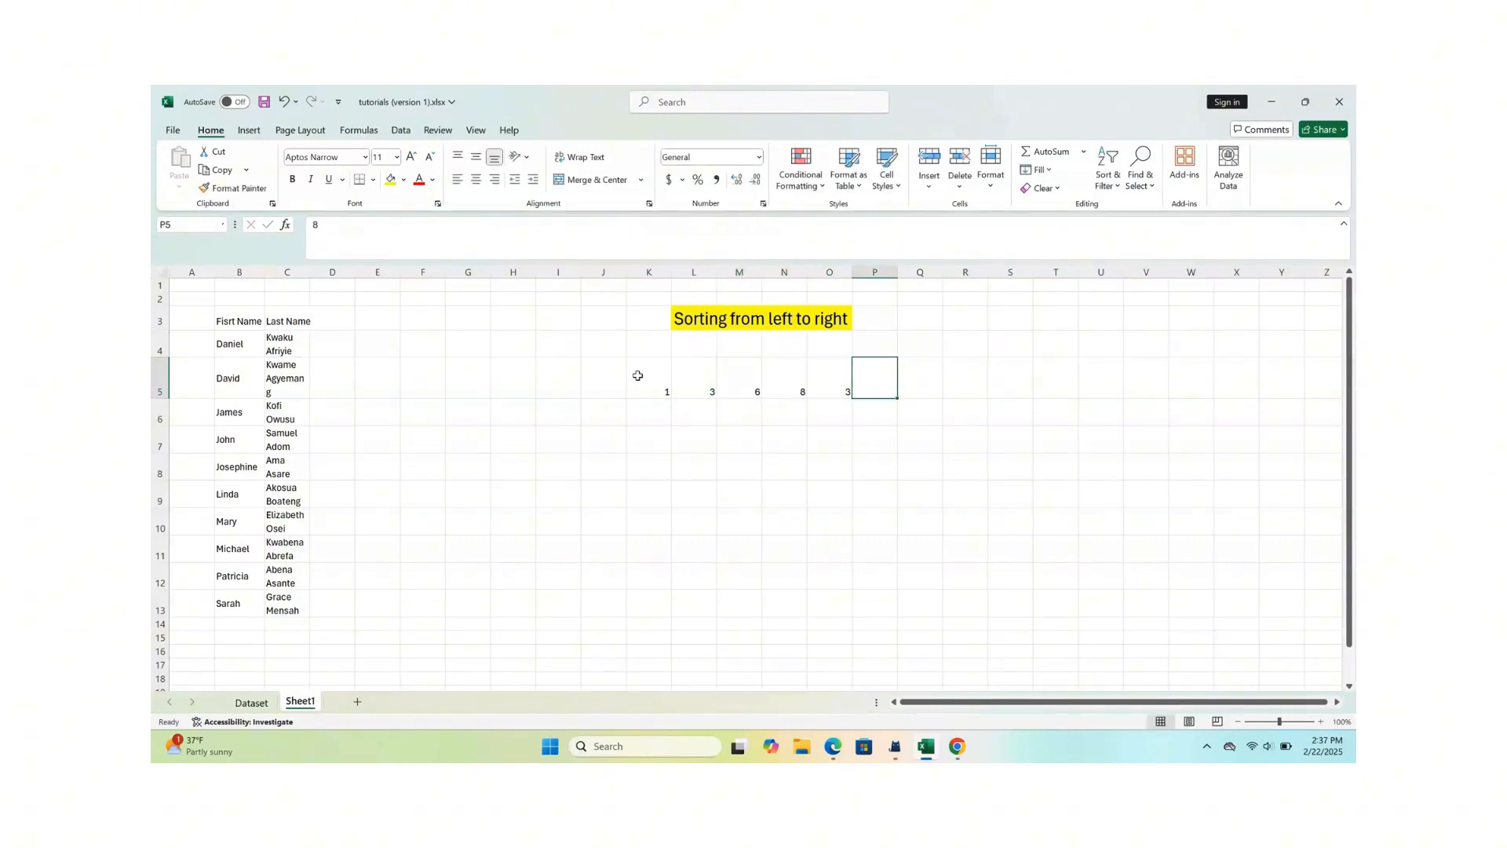
pyautogui.press('Tab')
pyautogui.write('9')
pyautogui.press('Tab')
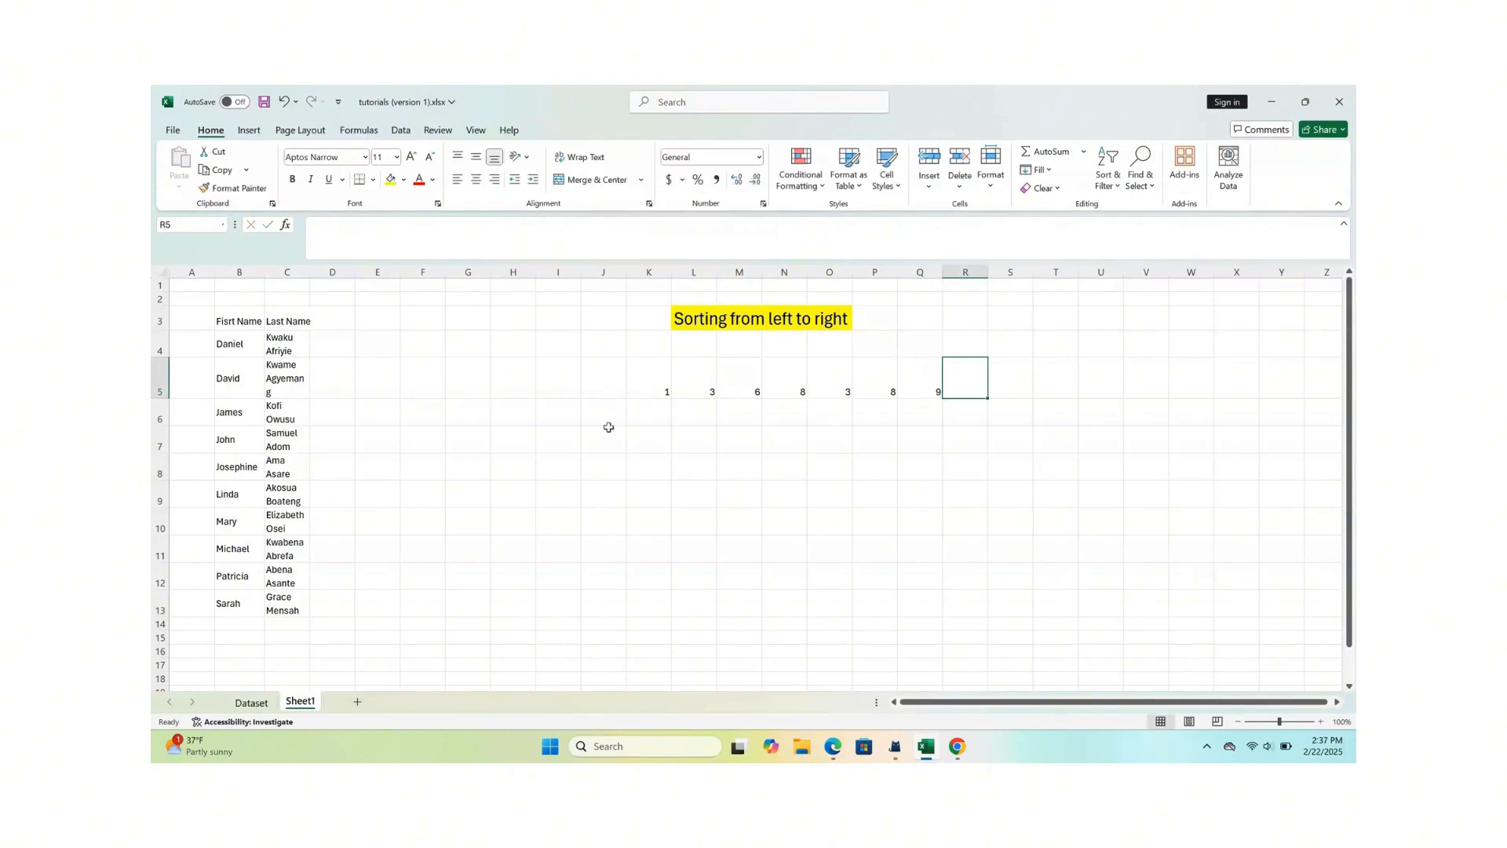
# - Try twice to sort the number row K5:Q5 from largest to smallest with the direct sort command
pyautogui.moveTo(640, 390); pyautogui.dragTo(926, 380)
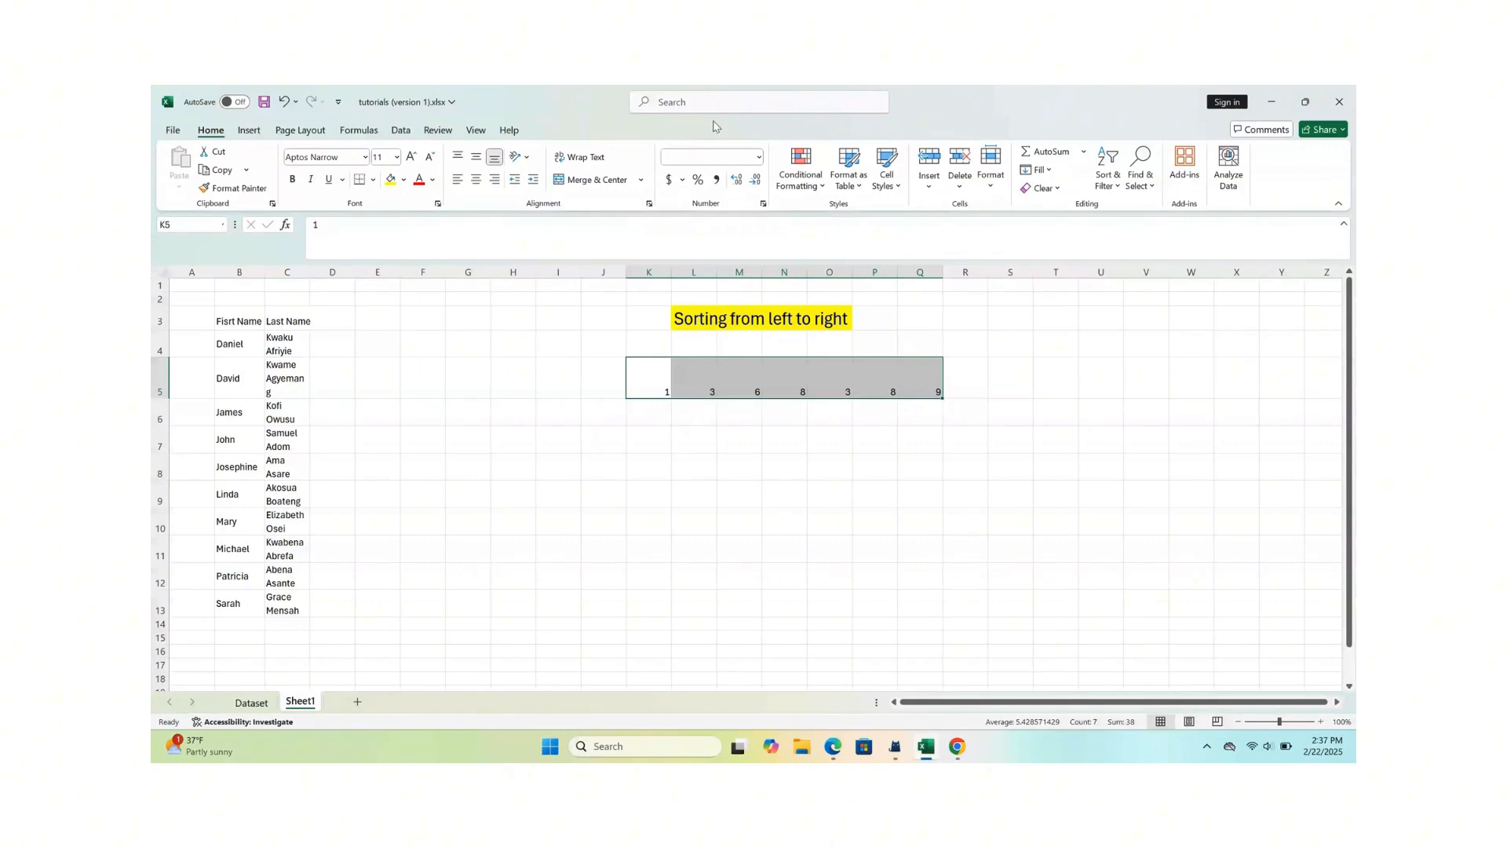
pyautogui.click(405, 132)
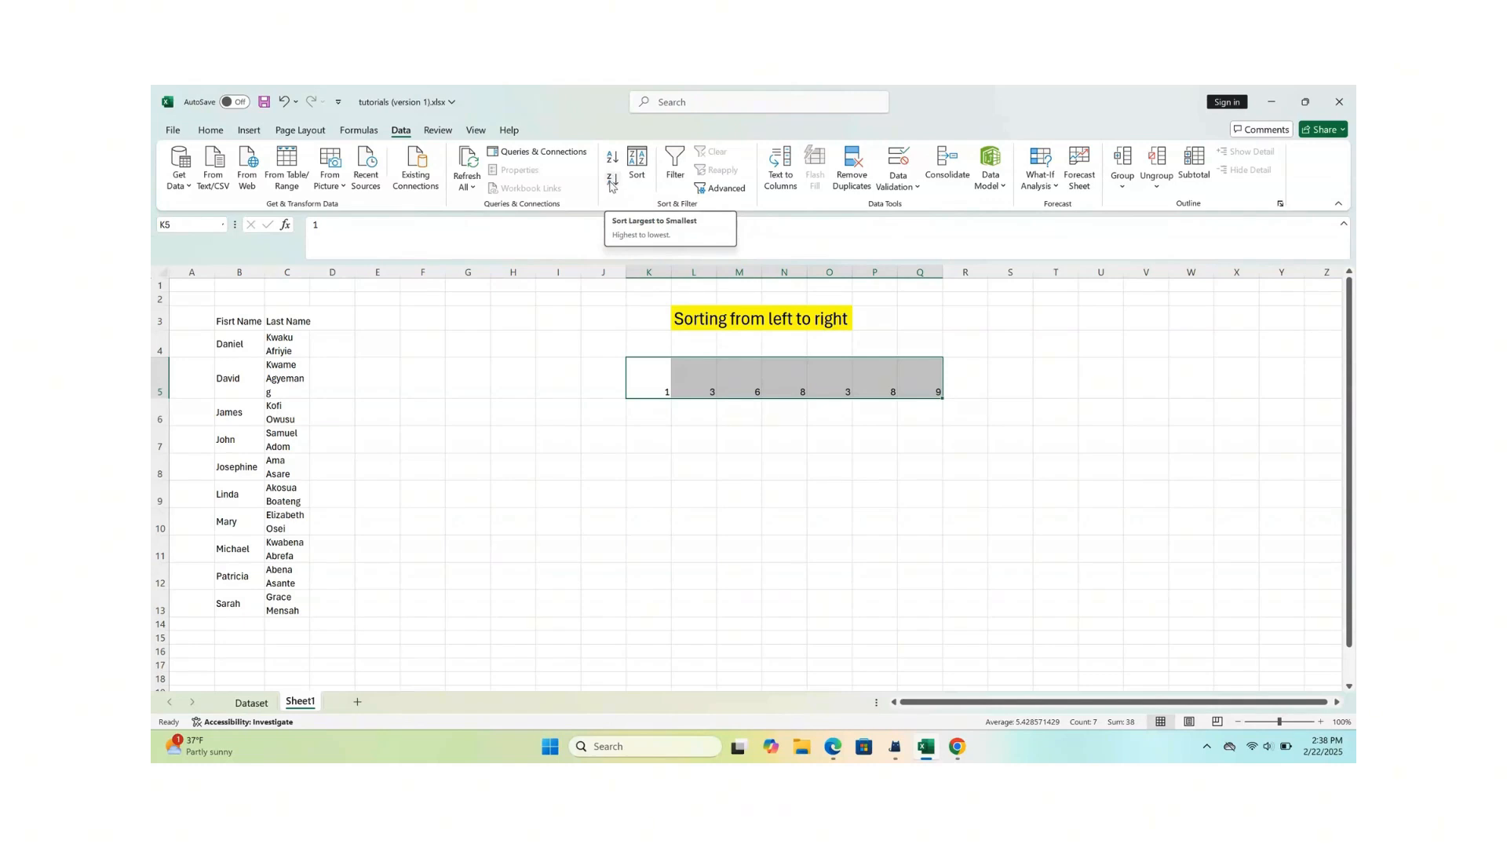
pyautogui.click(613, 182)
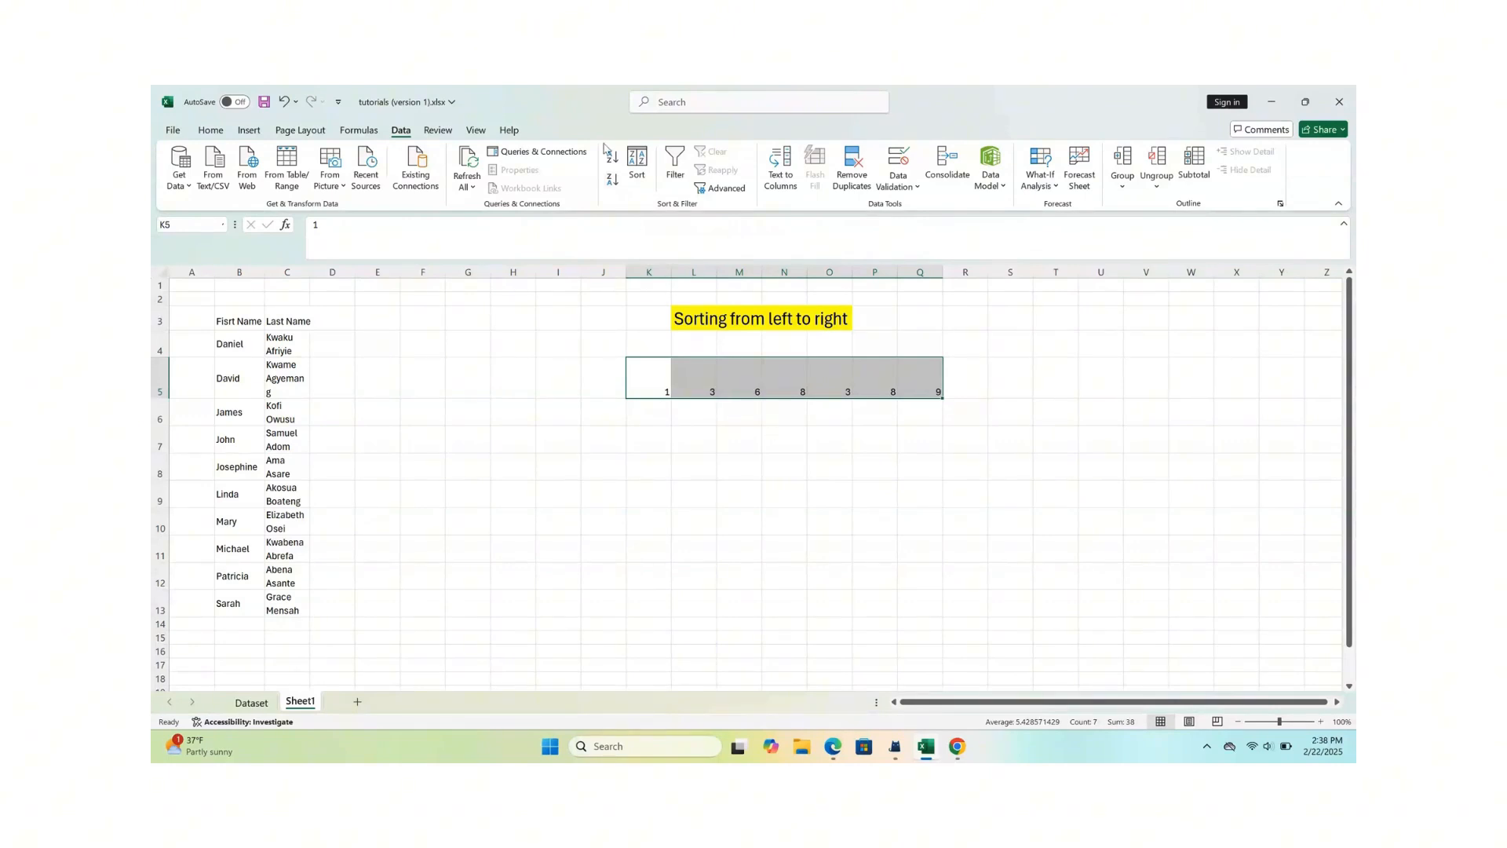
pyautogui.click(722, 430)
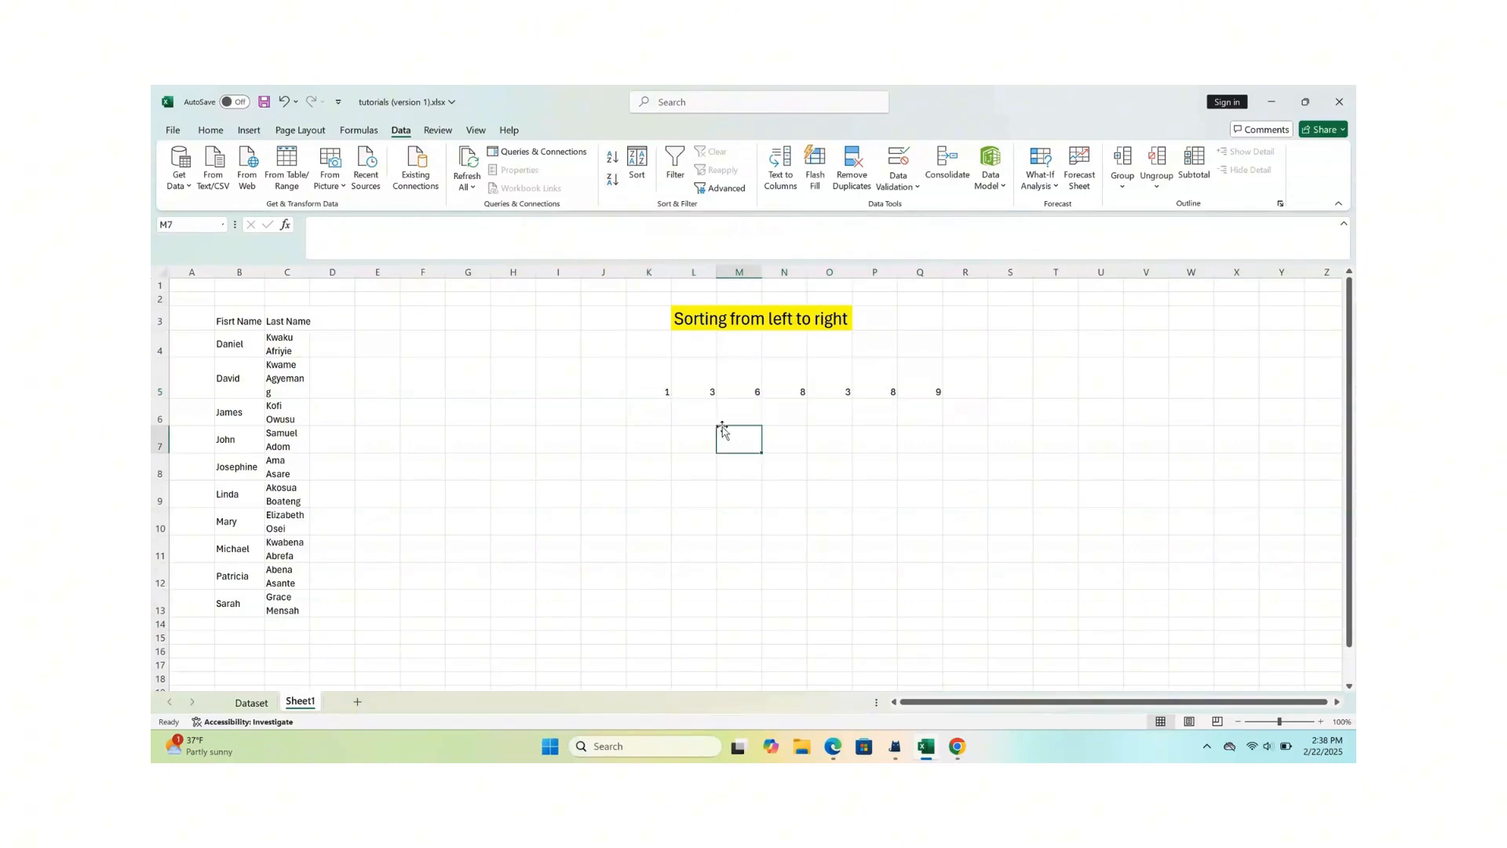
pyautogui.moveTo(656, 387); pyautogui.dragTo(917, 389)
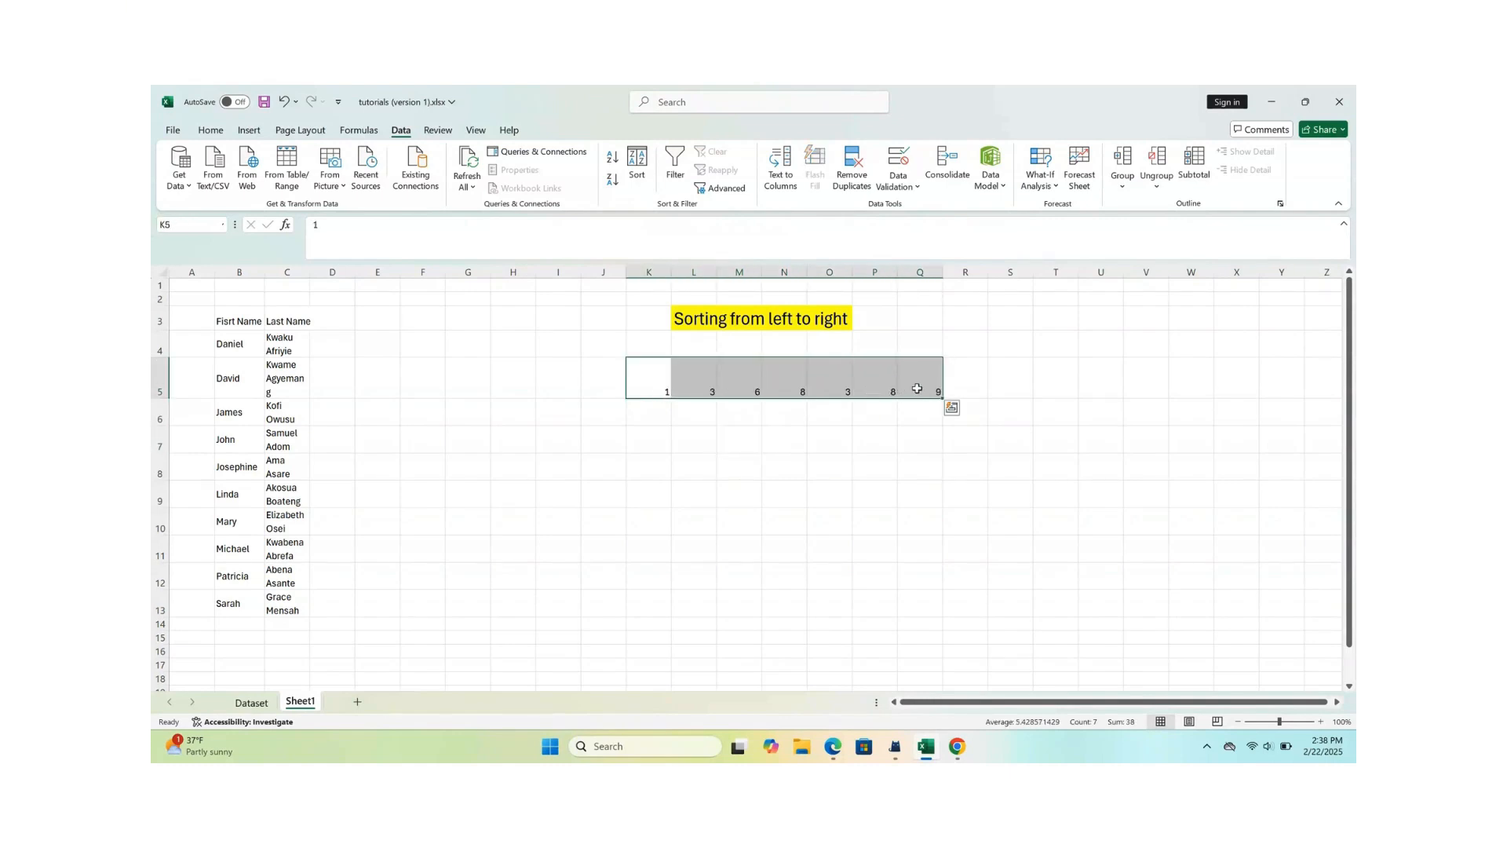
pyautogui.rightClick(917, 389)
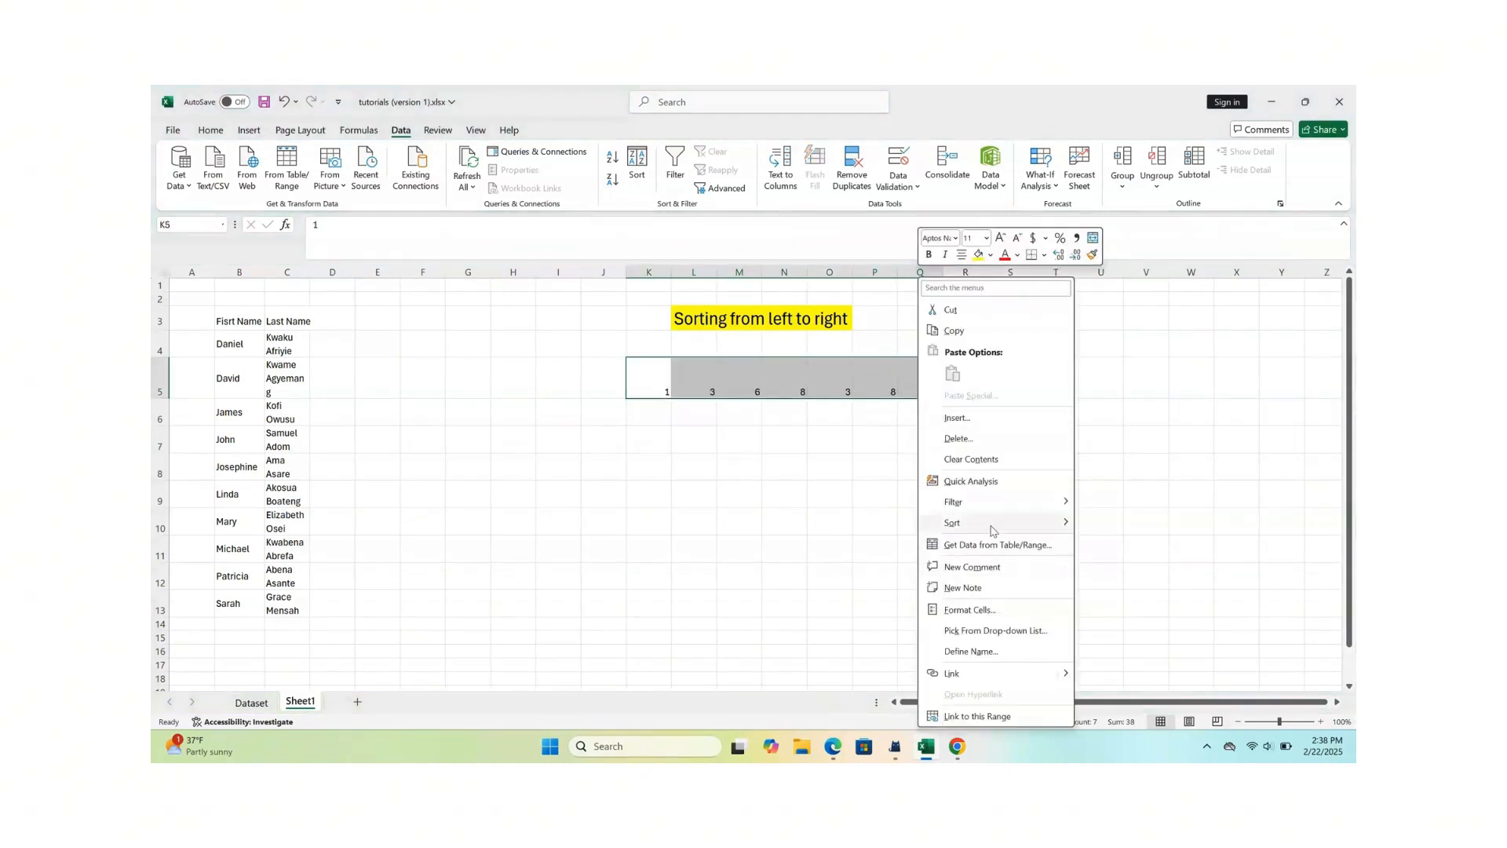
pyautogui.moveTo(992, 530)
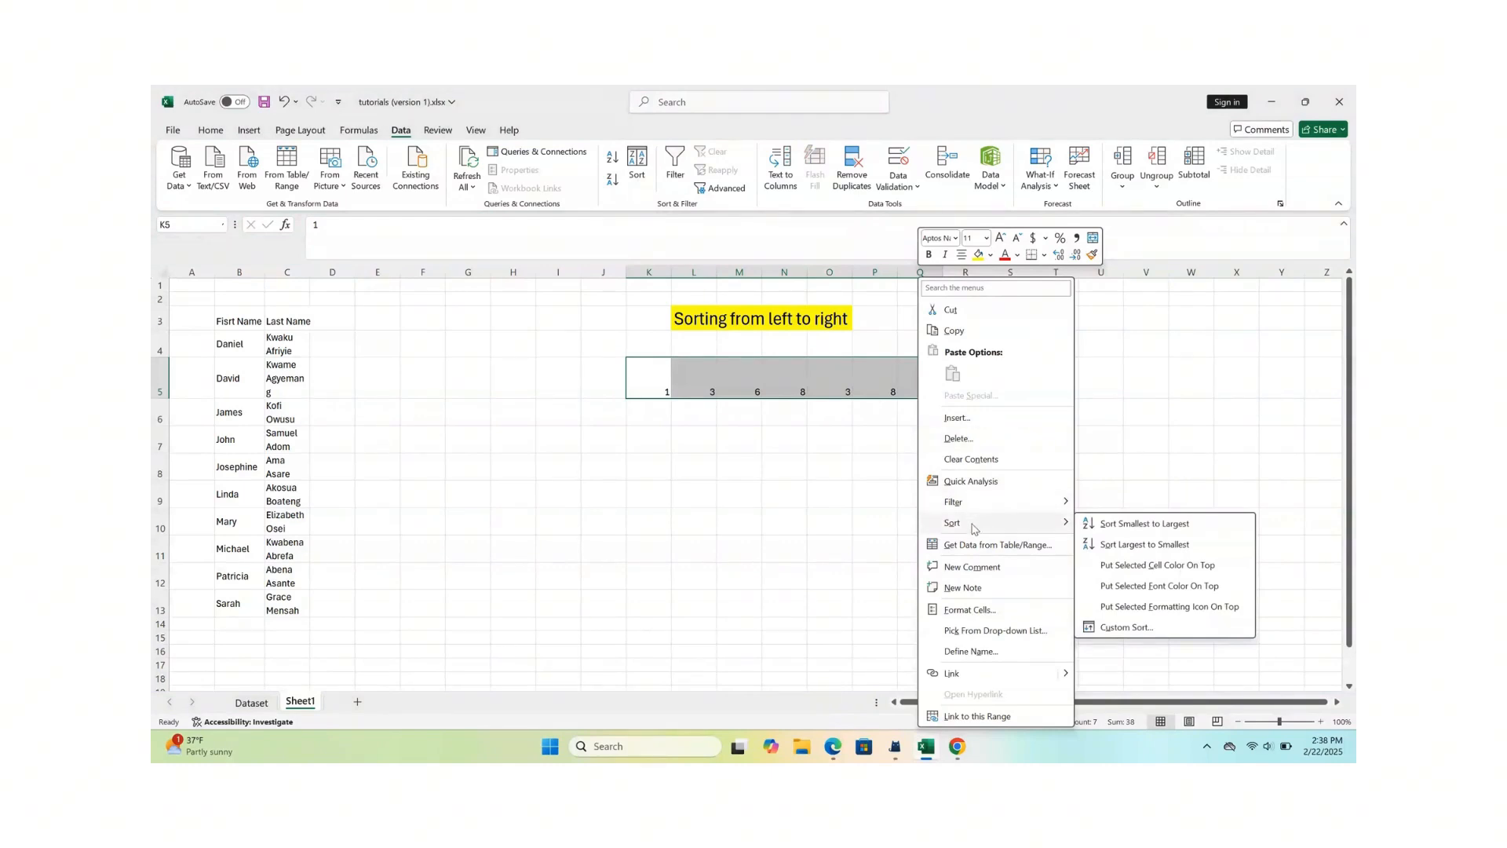
pyautogui.click(1129, 545)
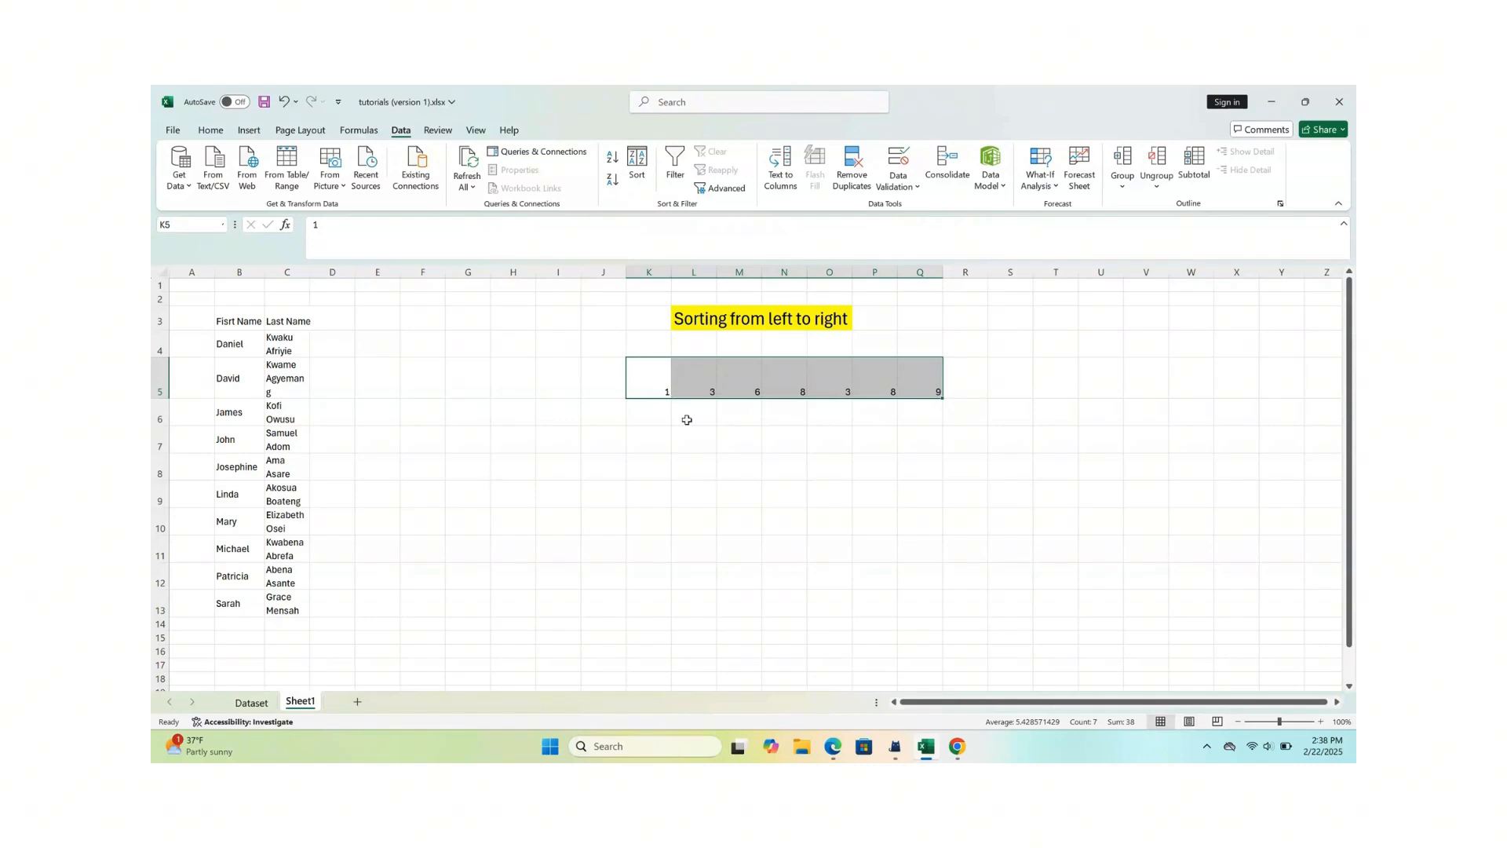
pyautogui.click(686, 419)
# - Start a custom sort on the number row K5:Q5 and set its orientation to Sort left to right
pyautogui.moveTo(654, 390); pyautogui.dragTo(923, 392)
pyautogui.click(637, 161)
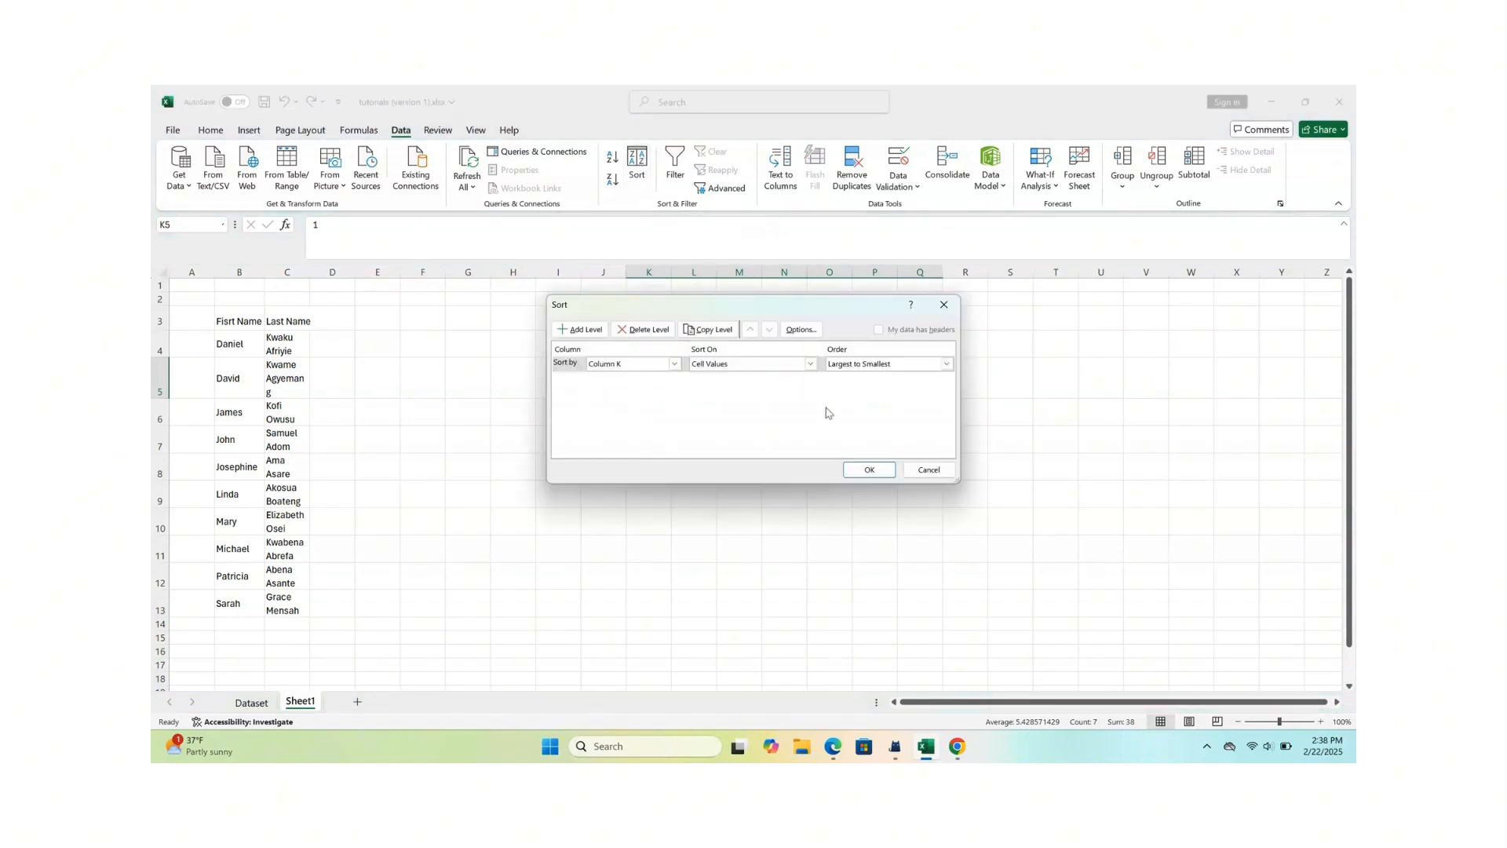
pyautogui.click(801, 329)
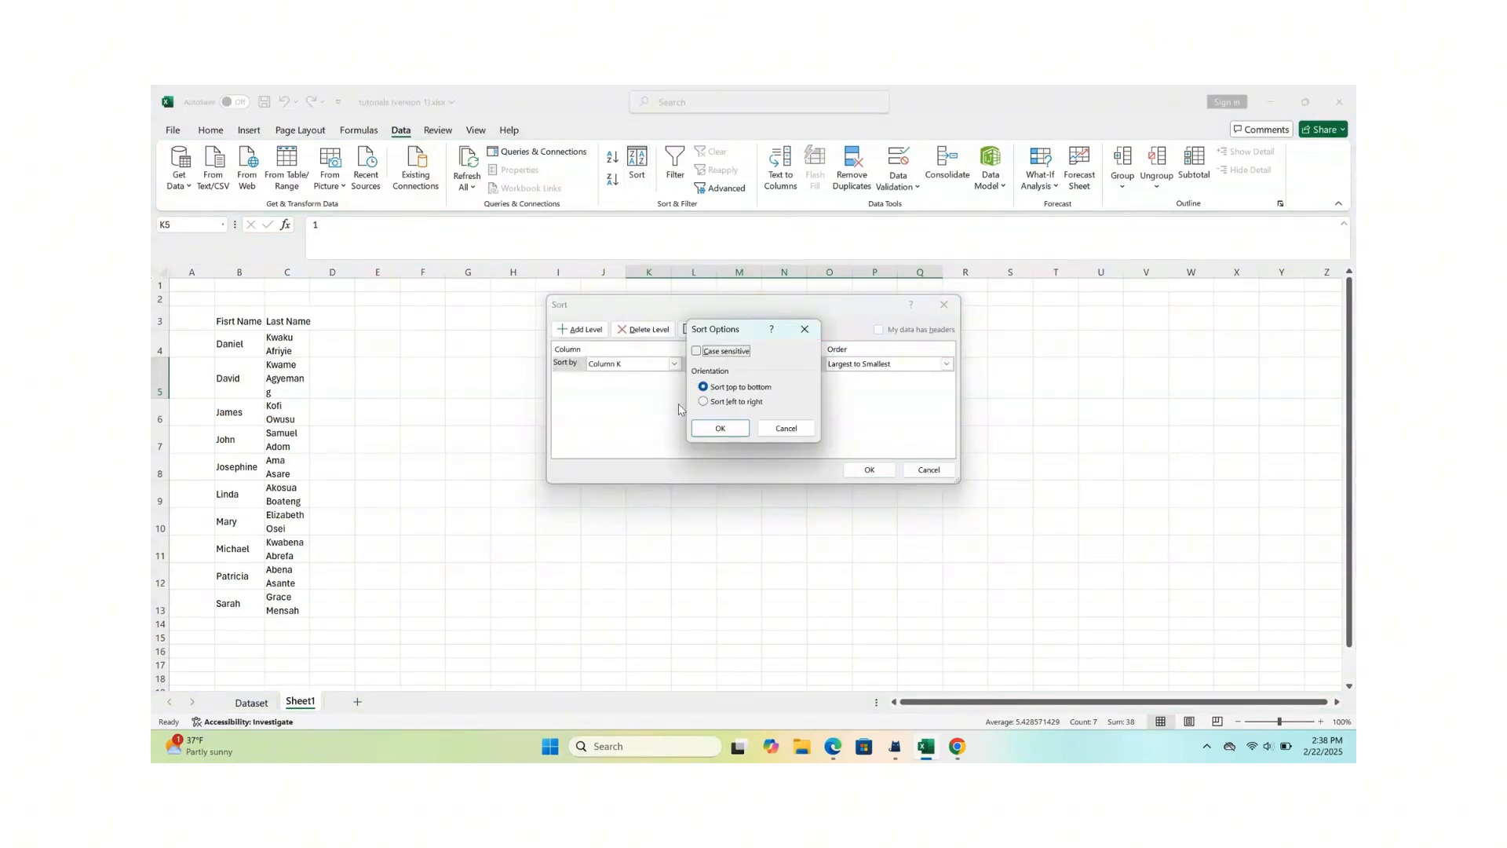
pyautogui.click(704, 402)
pyautogui.click(716, 431)
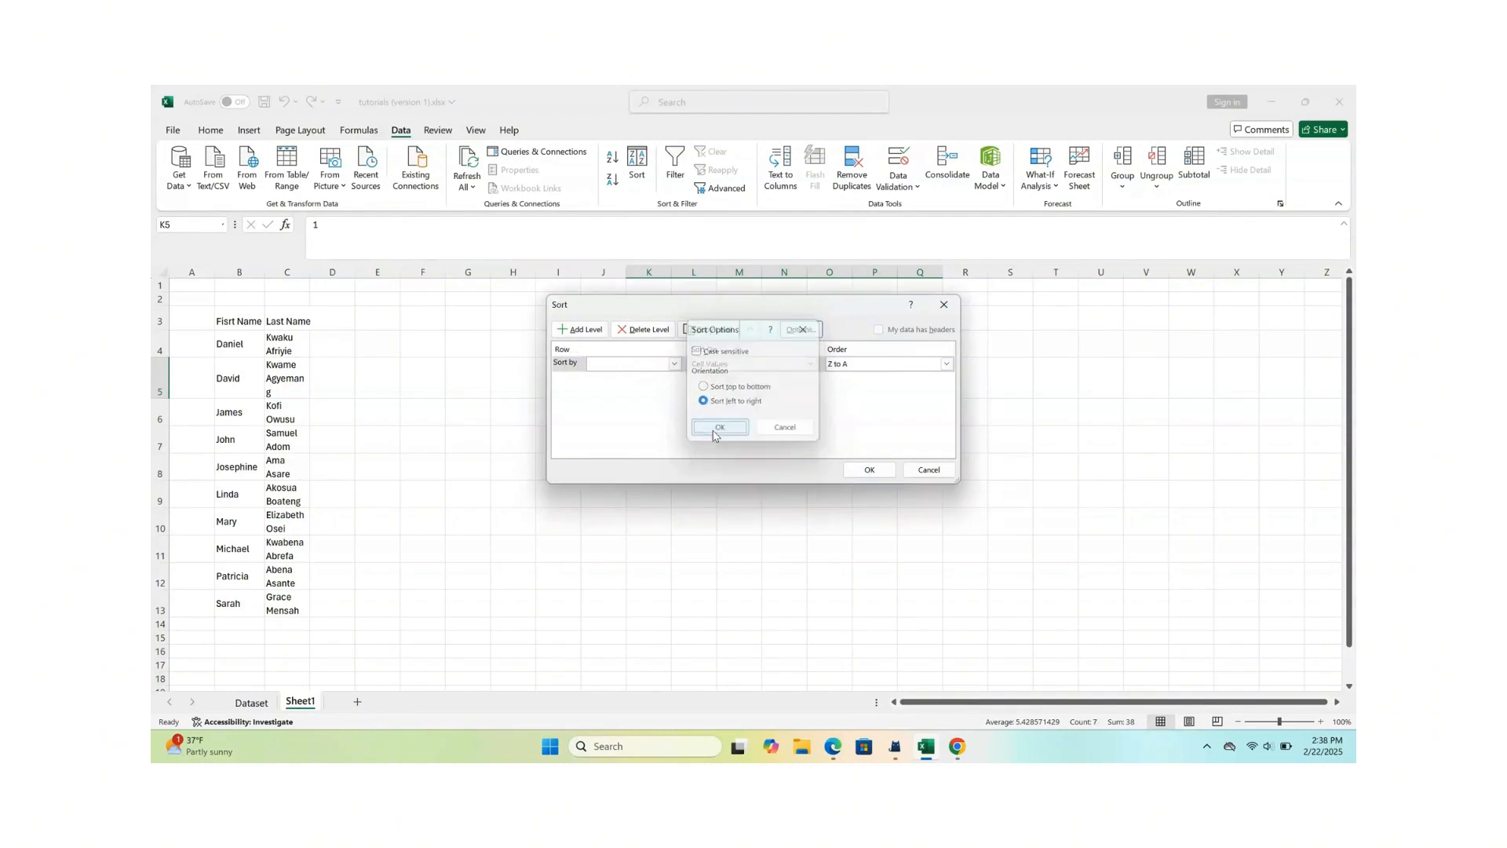
# - Sort by Row 5 on cell values in Largest to Smallest order and apply the sort
pyautogui.click(675, 365)
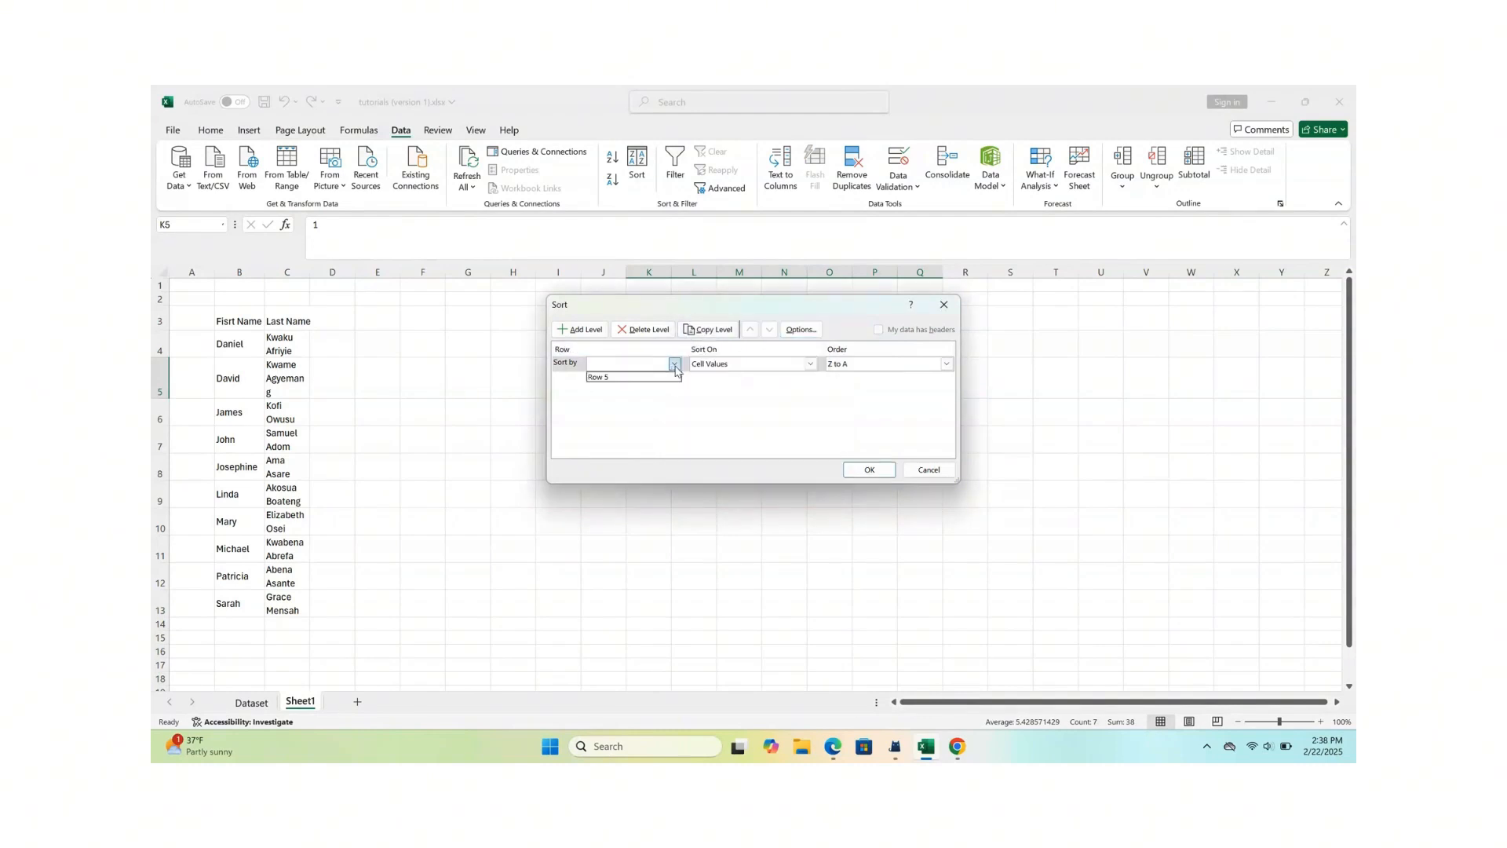
pyautogui.click(607, 379)
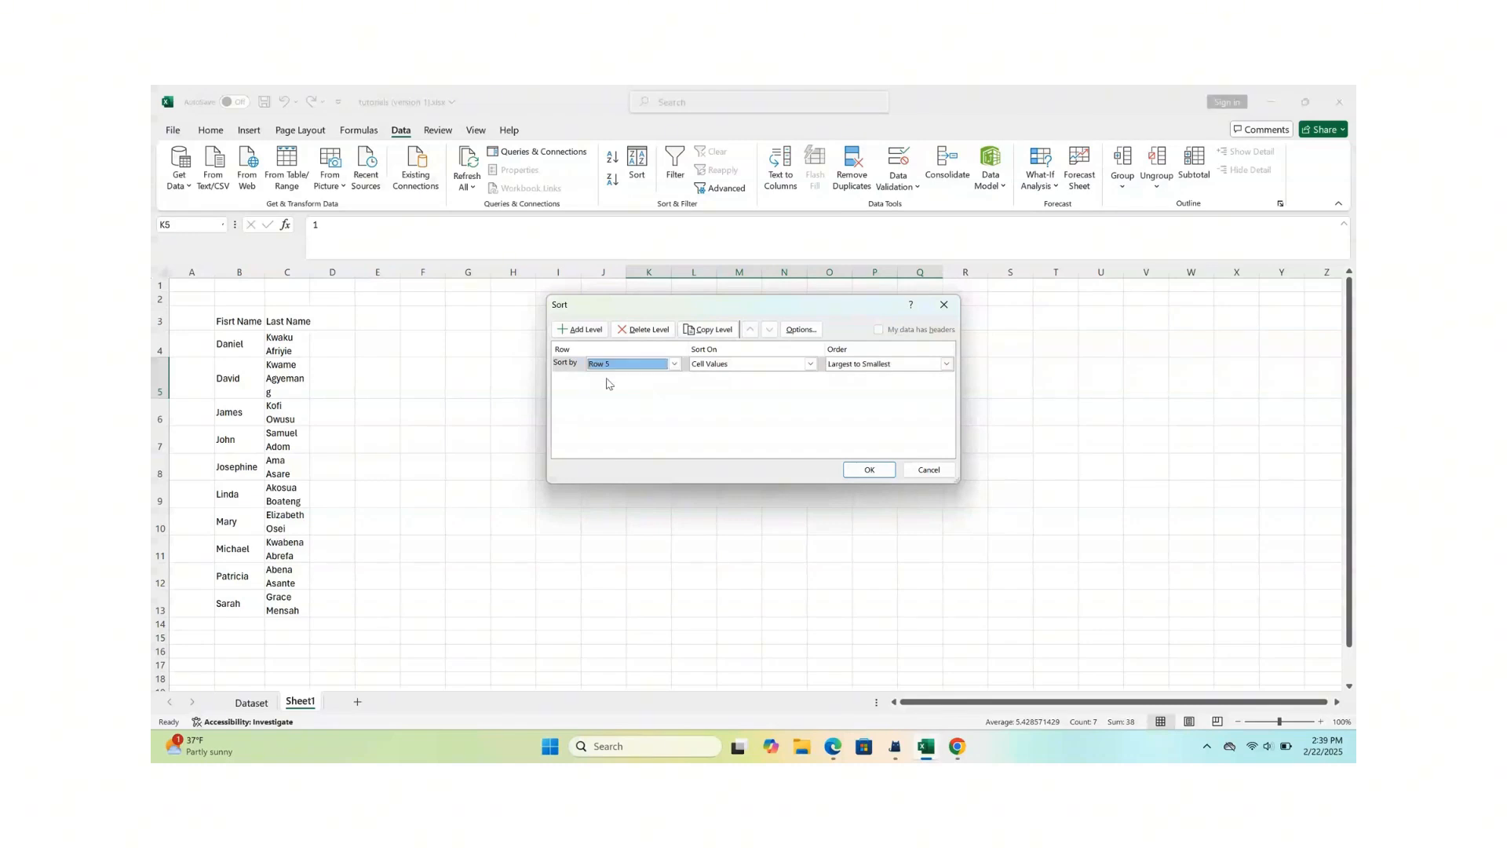
pyautogui.click(947, 365)
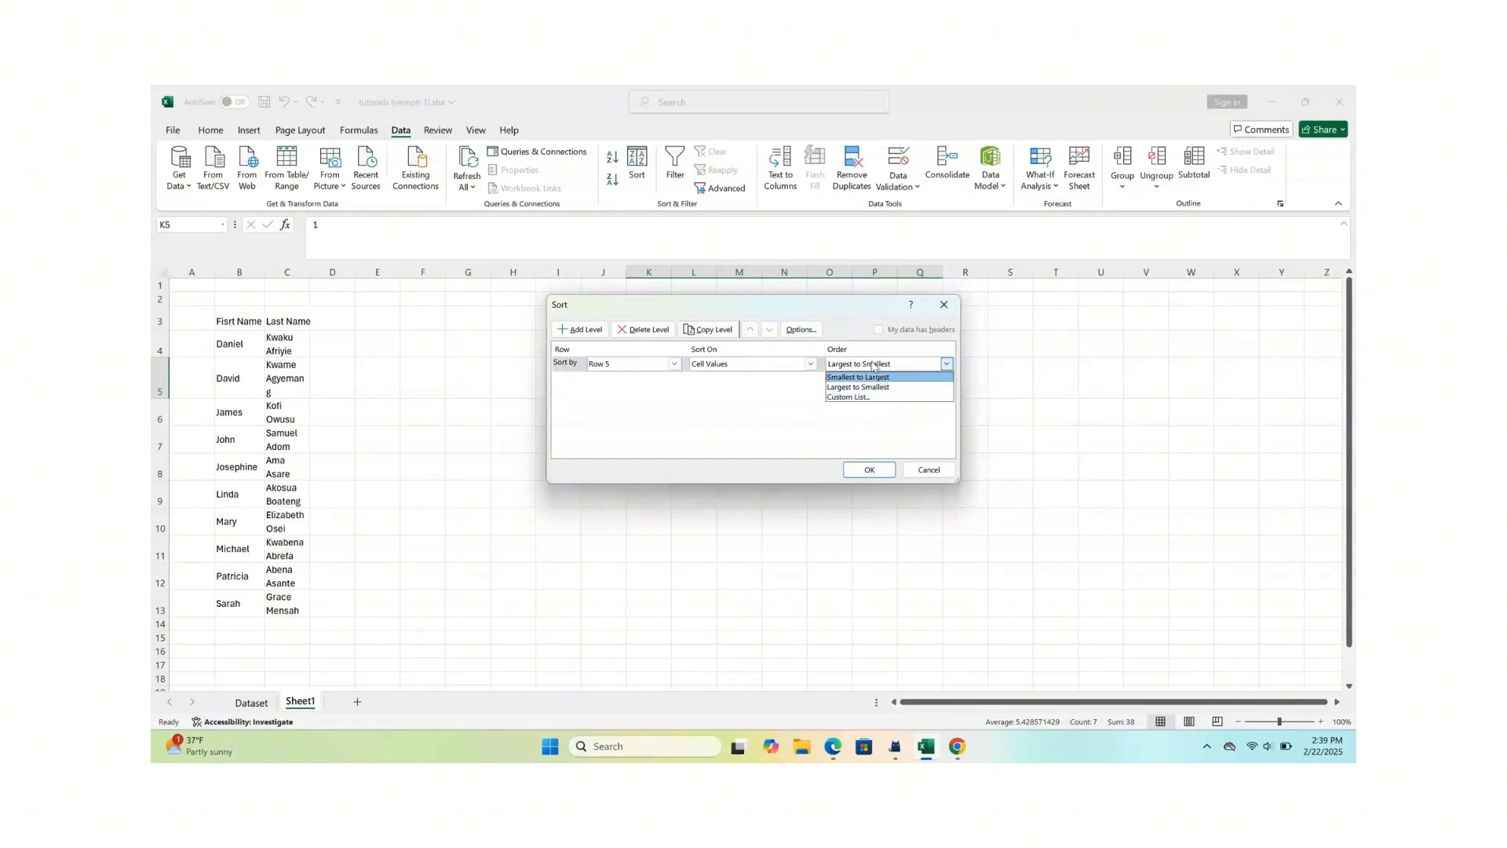
pyautogui.click(856, 386)
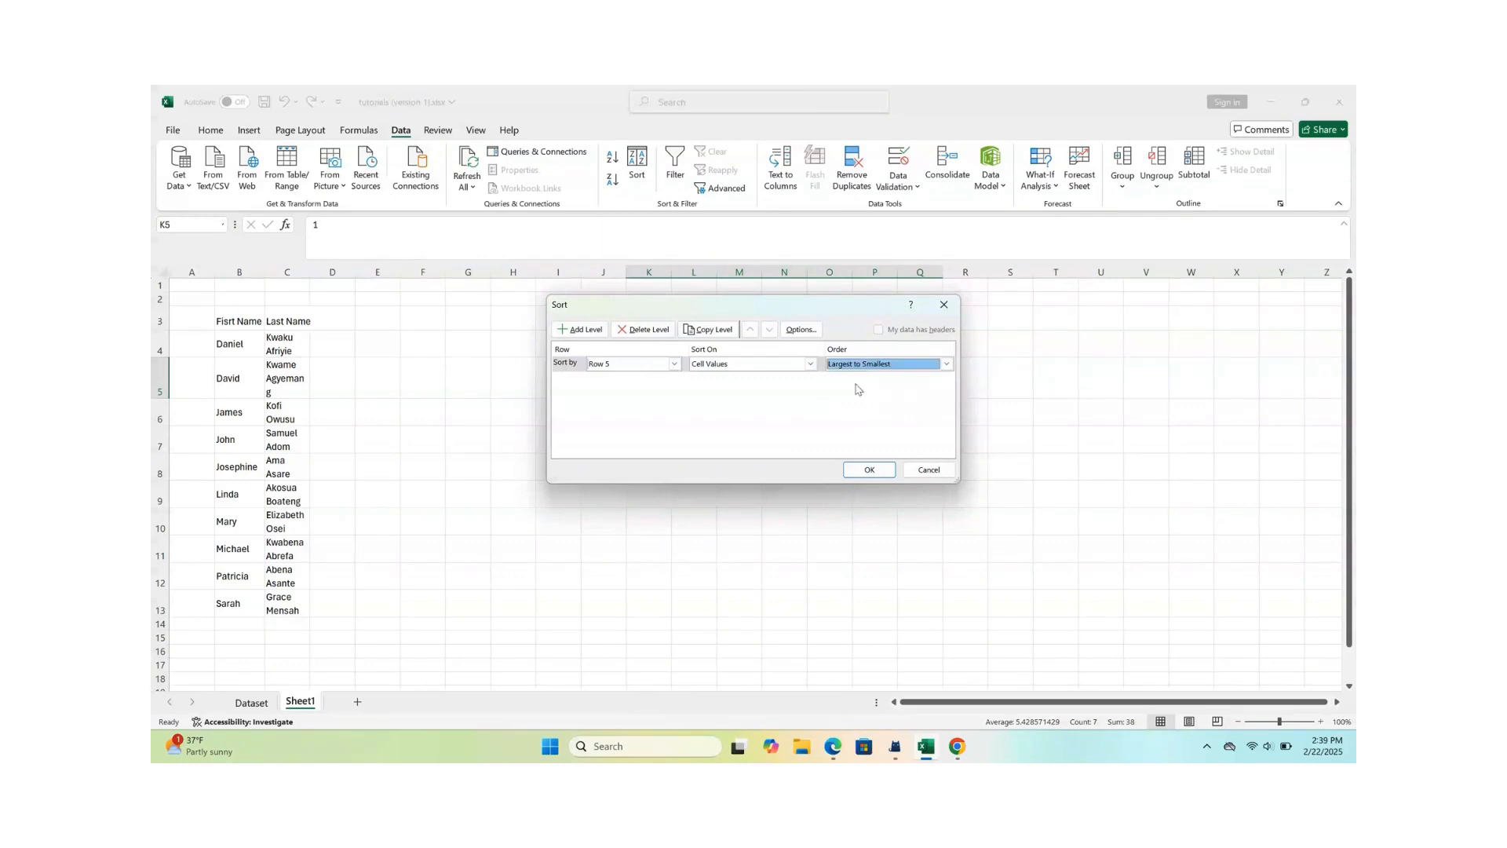
pyautogui.click(868, 469)
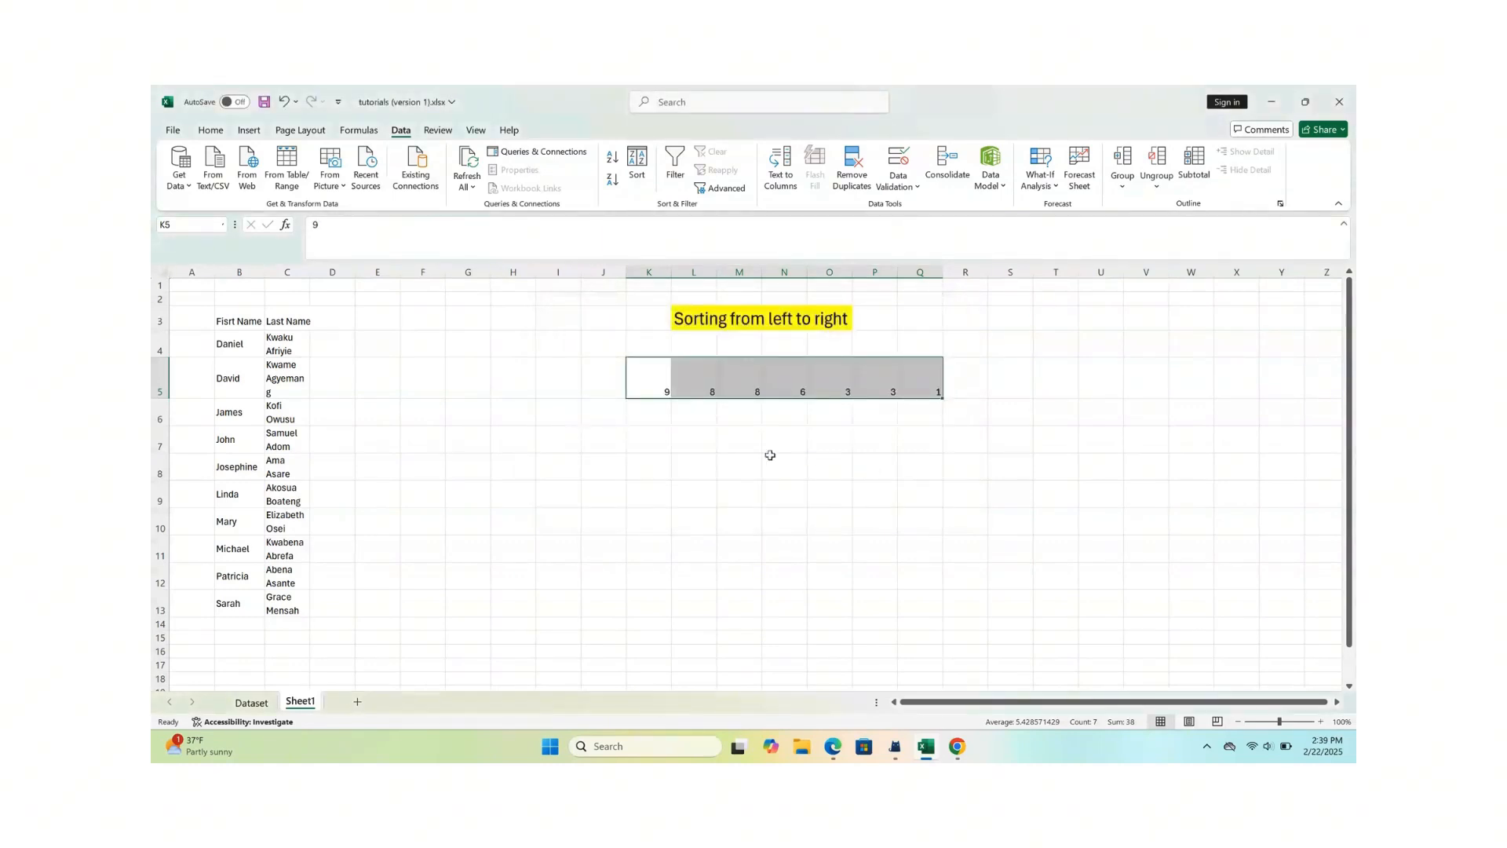
pyautogui.click(736, 463)
# - Re-sort the number row K5:Q5 left to right by Row 5 in Smallest to Largest order
pyautogui.moveTo(658, 388); pyautogui.dragTo(917, 383)
pyautogui.click(766, 437)
pyautogui.moveTo(661, 390); pyautogui.dragTo(911, 389)
pyautogui.click(638, 163)
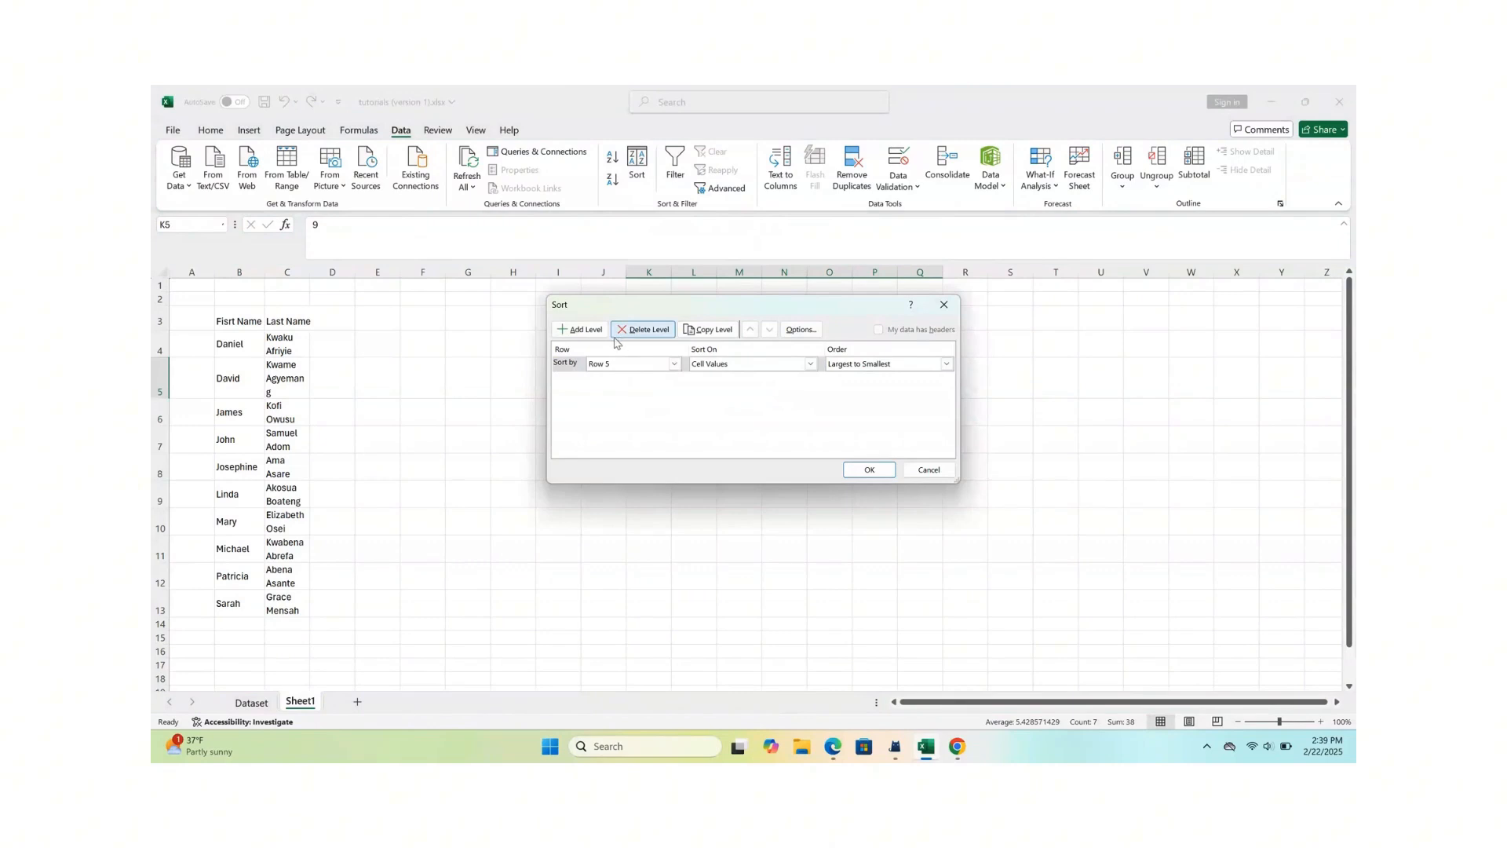
pyautogui.click(803, 330)
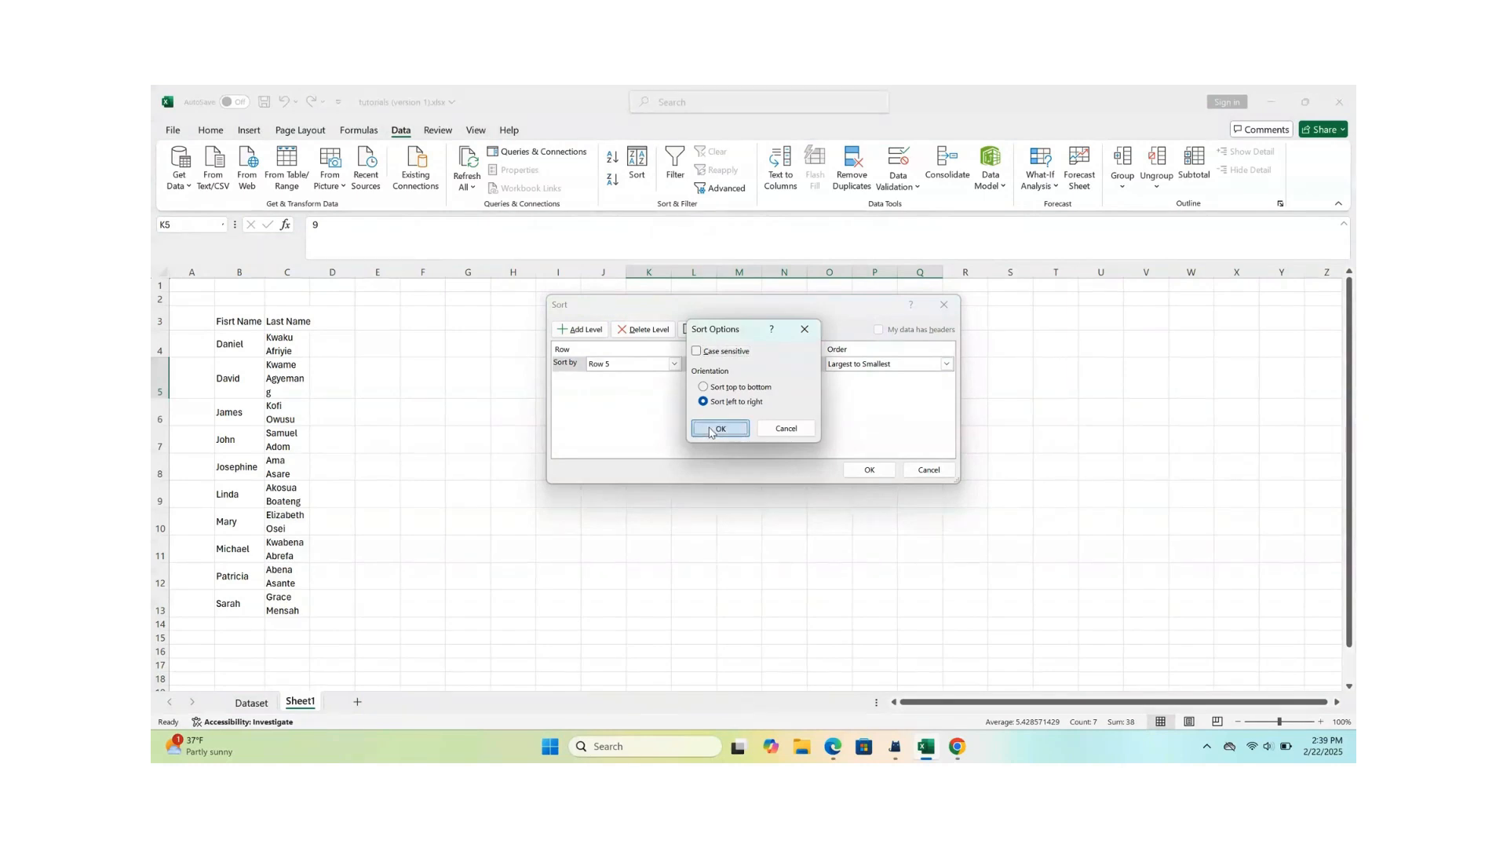
pyautogui.click(716, 429)
pyautogui.click(947, 365)
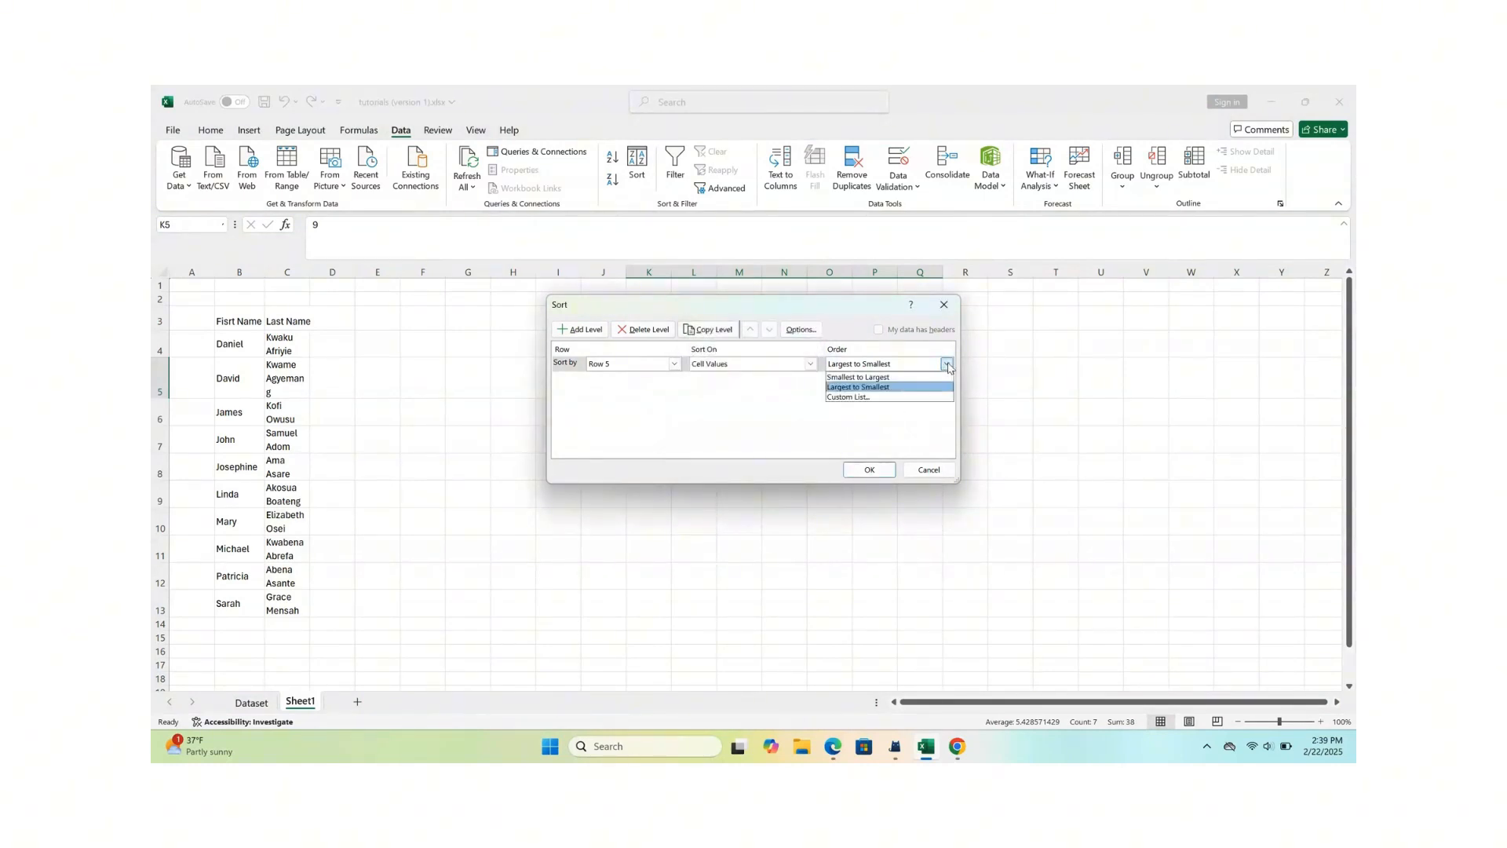
pyautogui.click(868, 378)
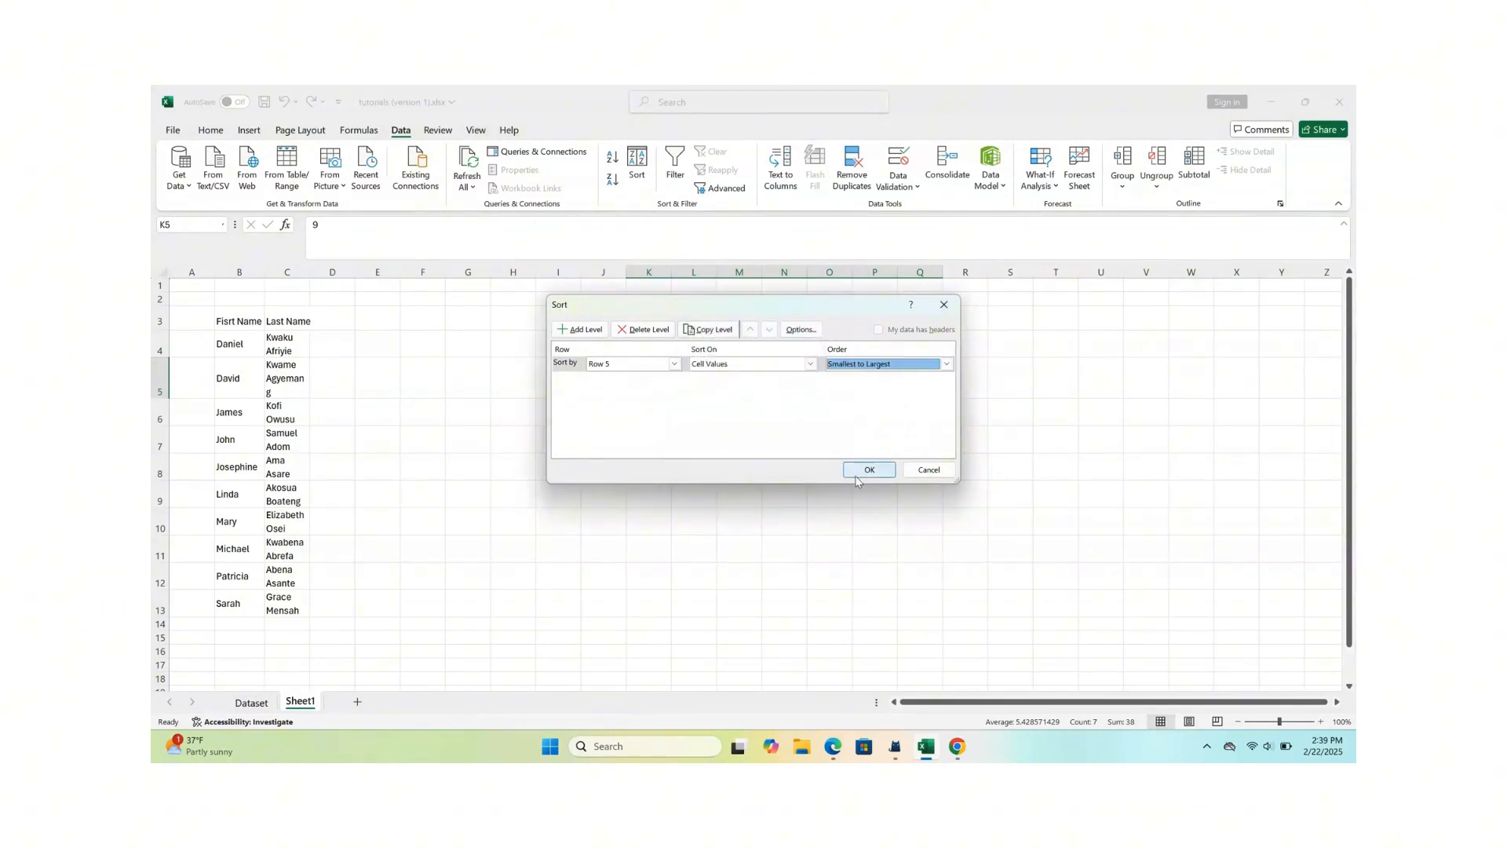
pyautogui.click(868, 470)
pyautogui.click(738, 464)
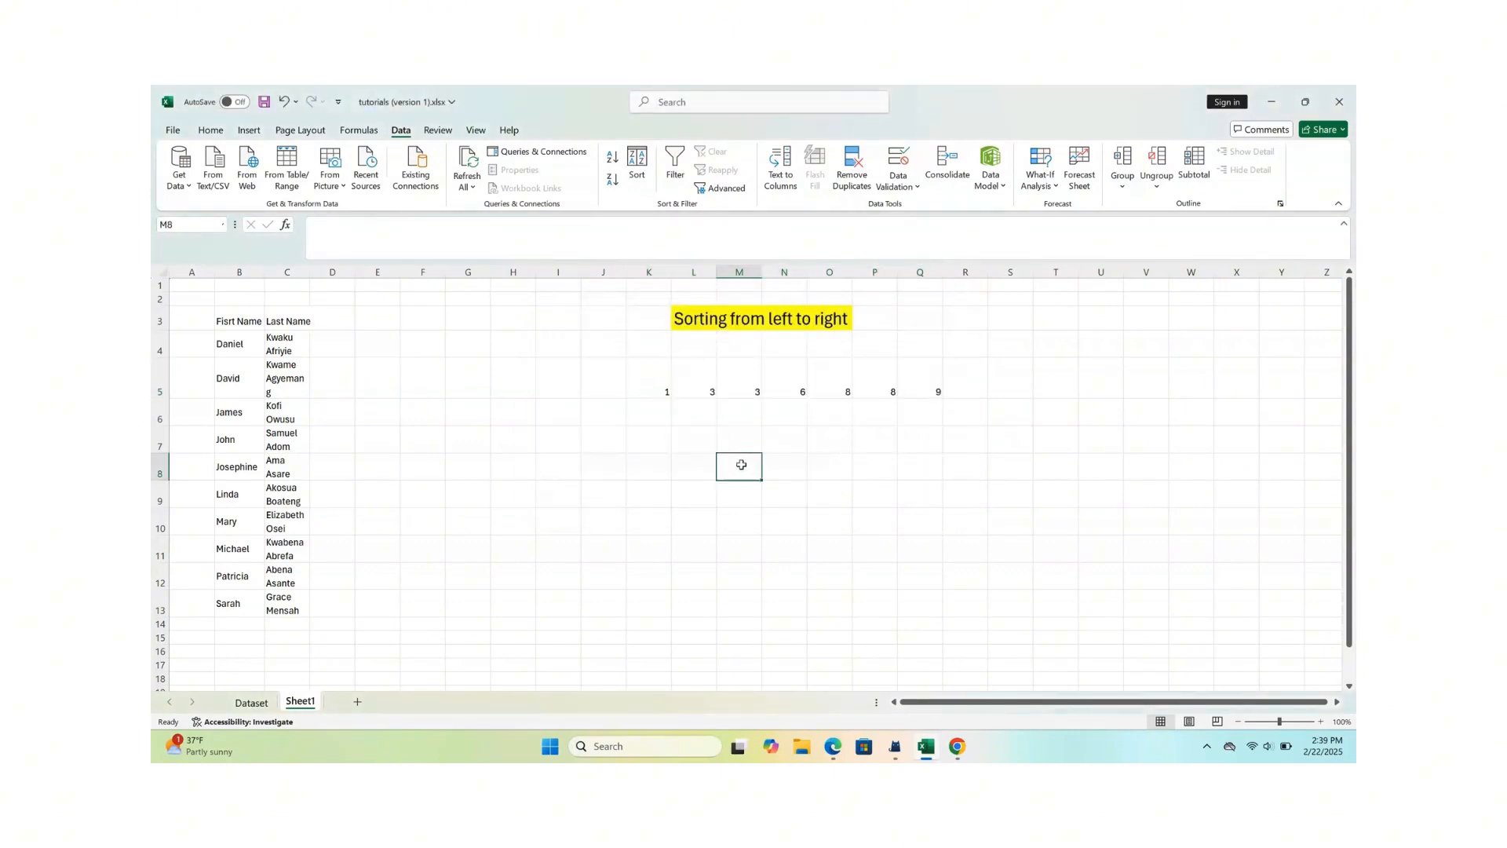
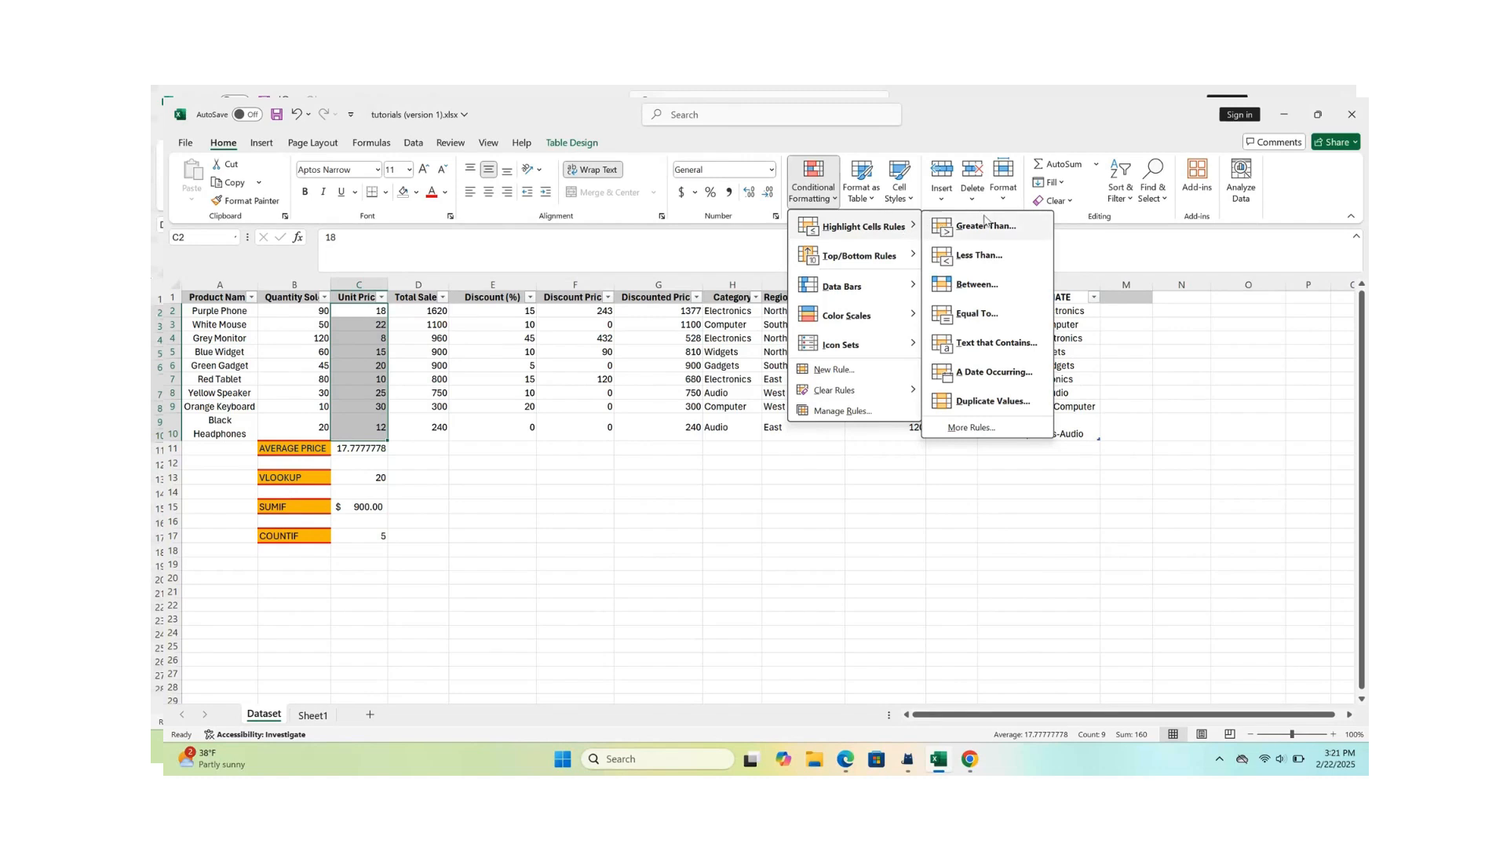
# - Start a Greater Than highlight rule on the Unit Price values C2:C10 with 15 as the threshold
pyautogui.click(991, 227)
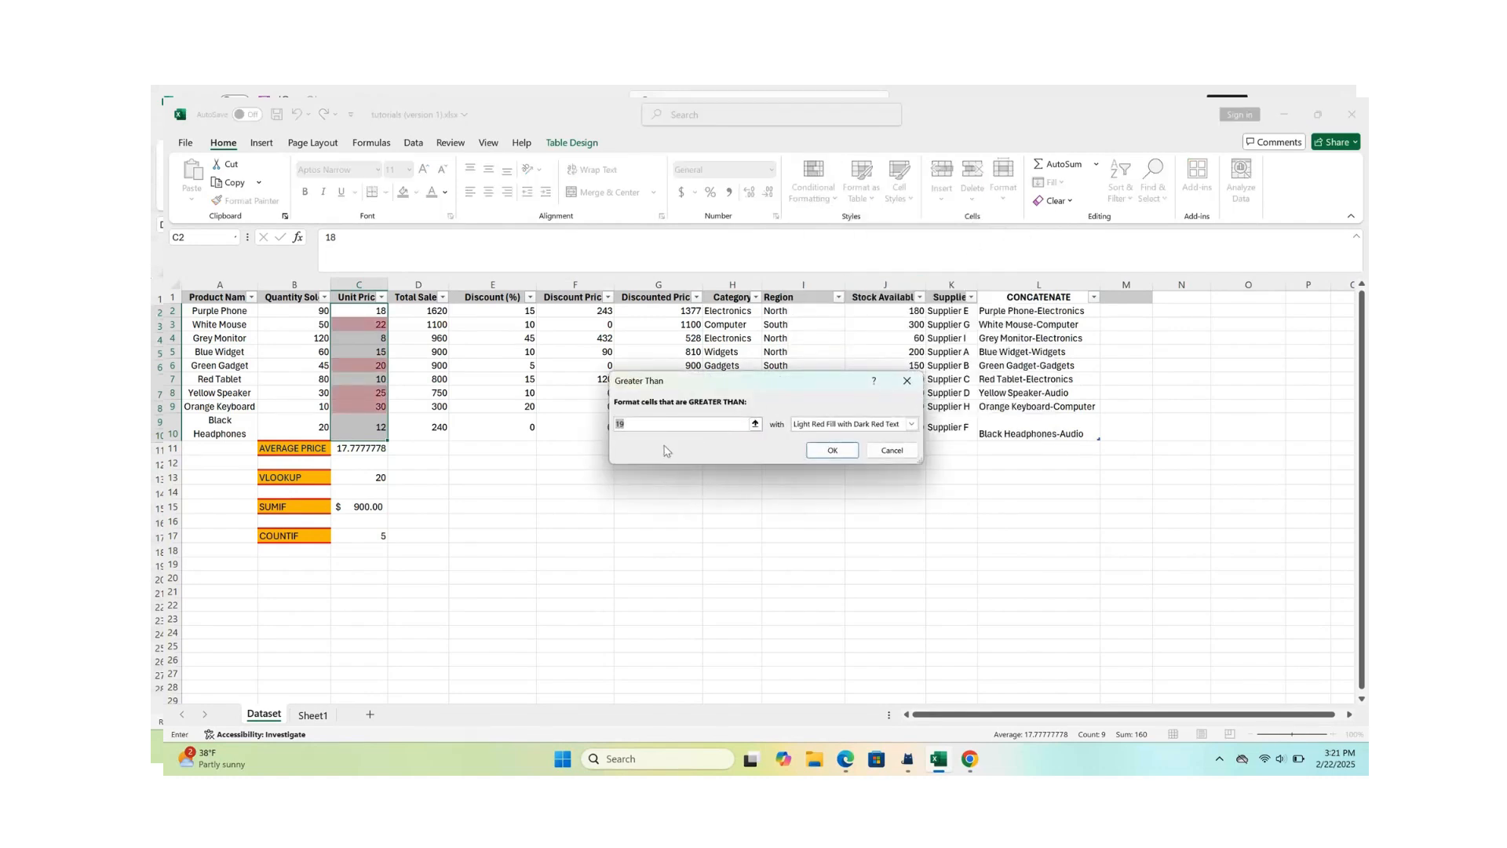
pyautogui.press('BackSpace')
pyautogui.write('15')
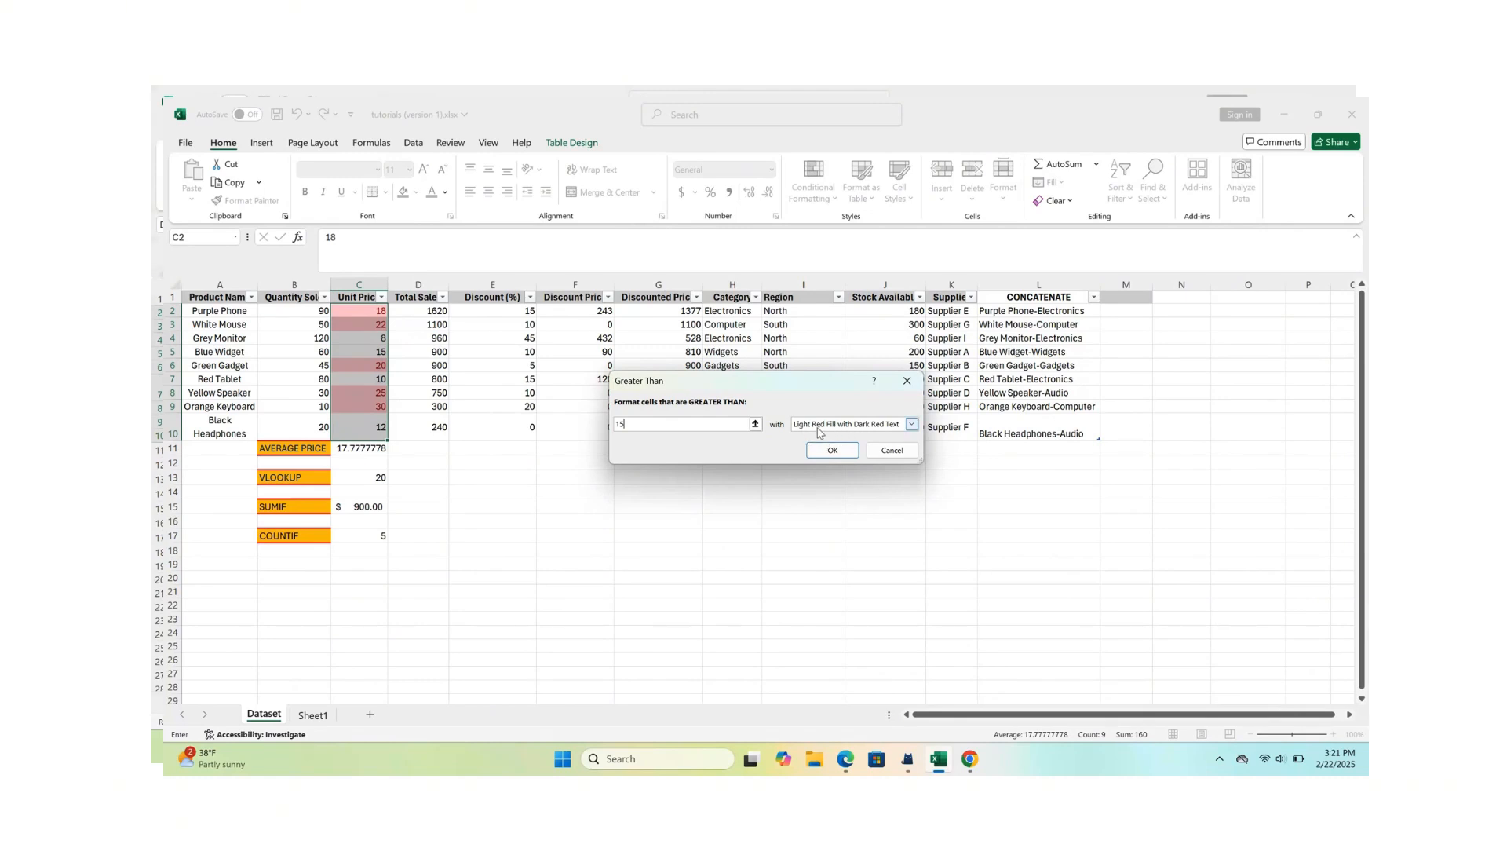
# - Try the Yellow Fill with Dark Yellow Text and Red Text formats for the Unit Price rule
pyautogui.click(911, 426)
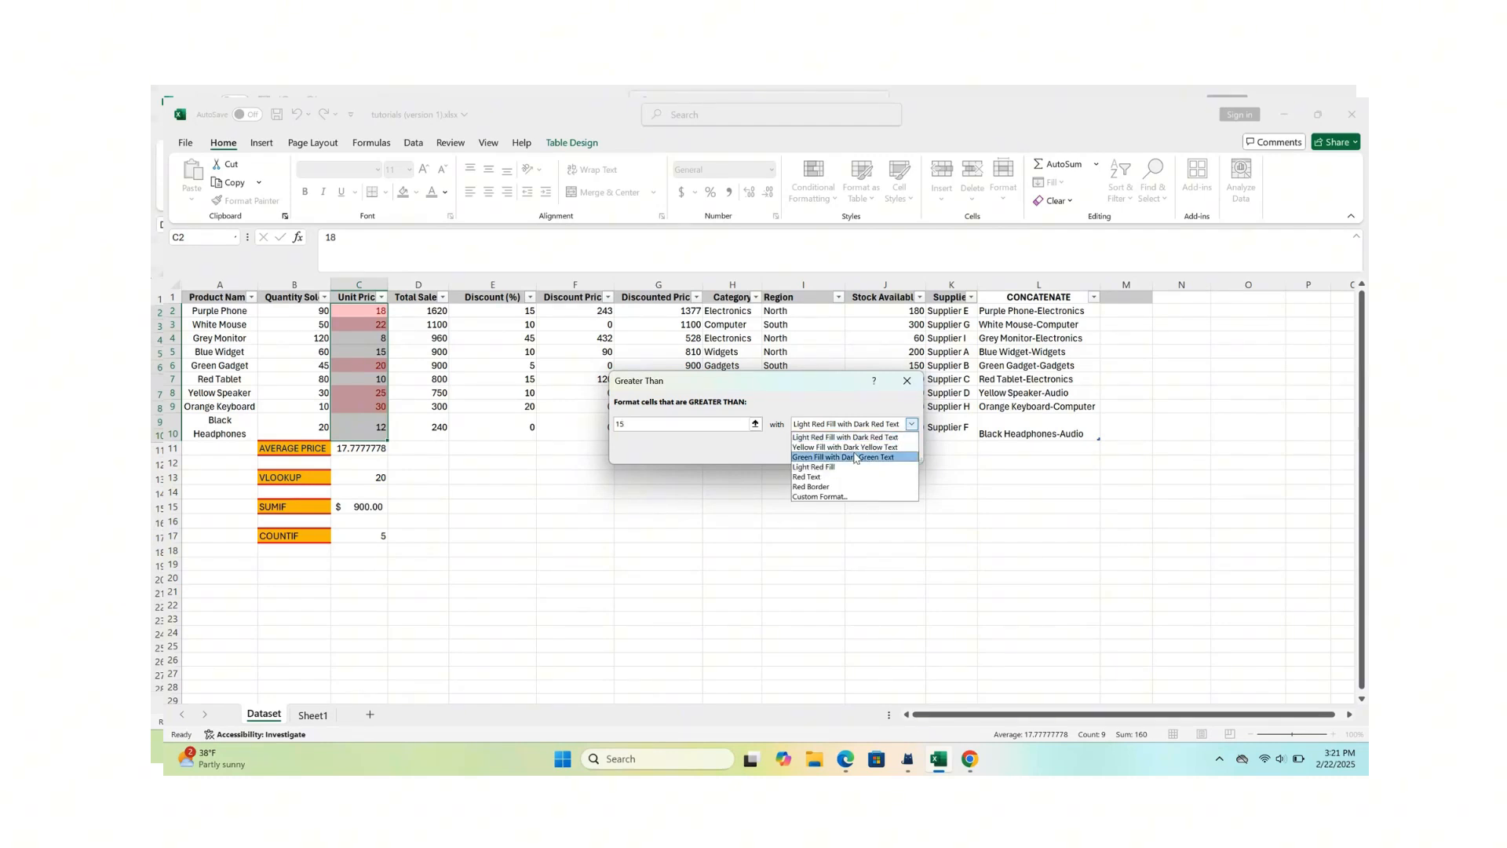
pyautogui.click(848, 447)
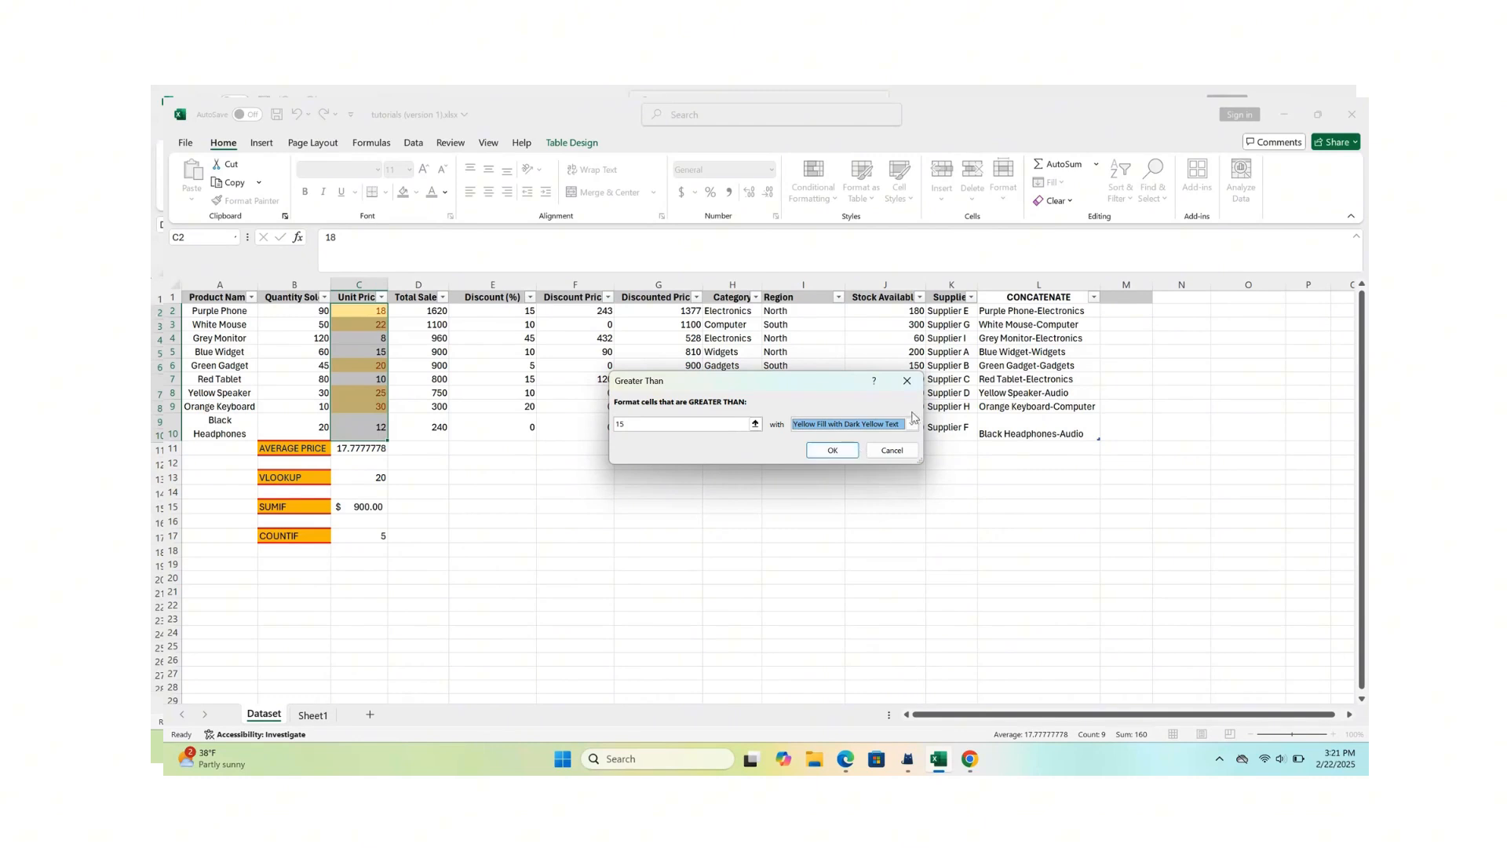
pyautogui.click(912, 424)
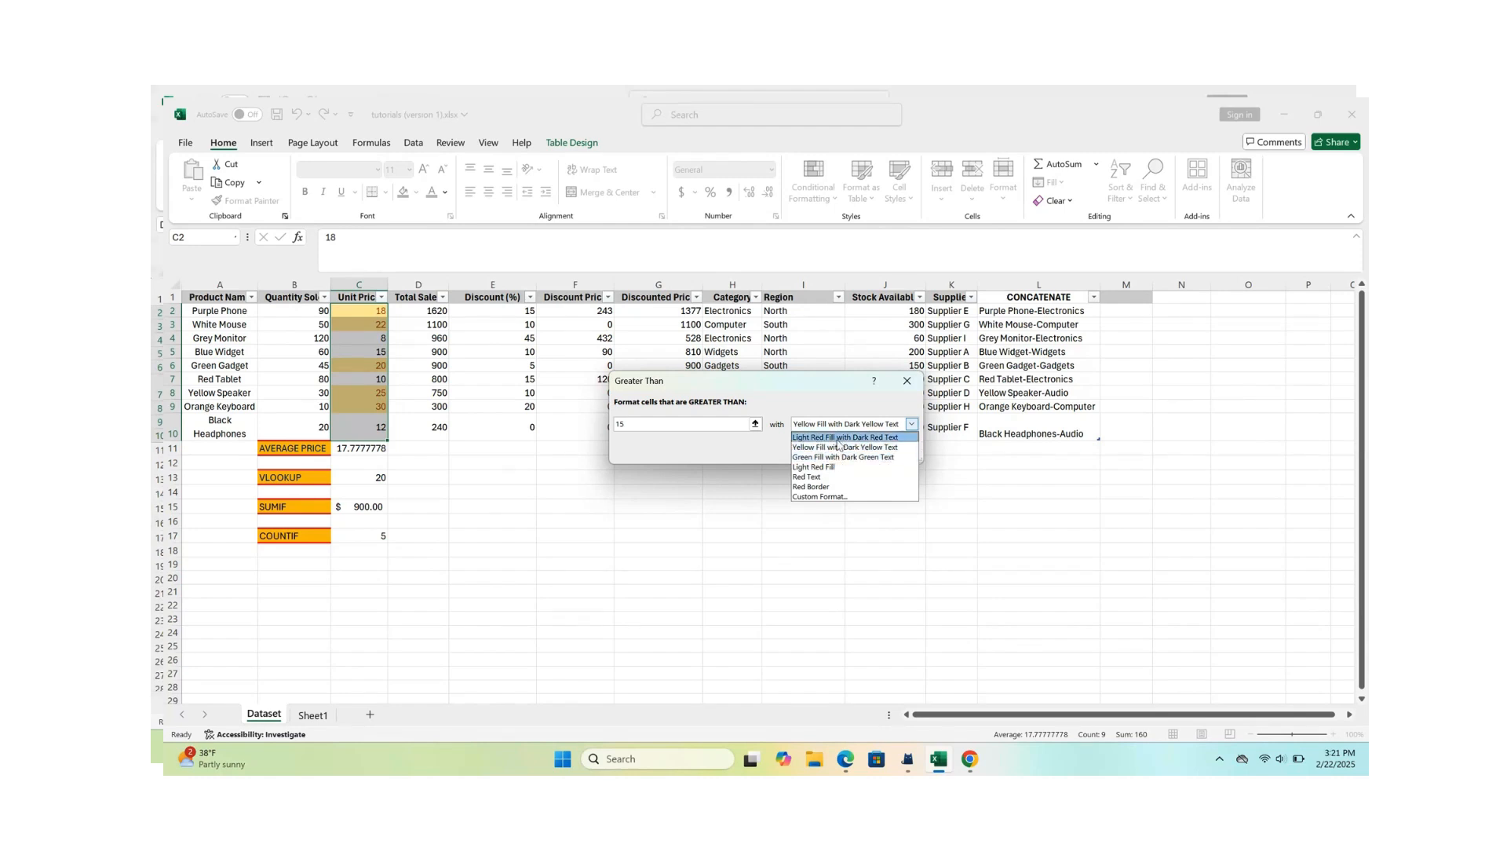
pyautogui.click(809, 476)
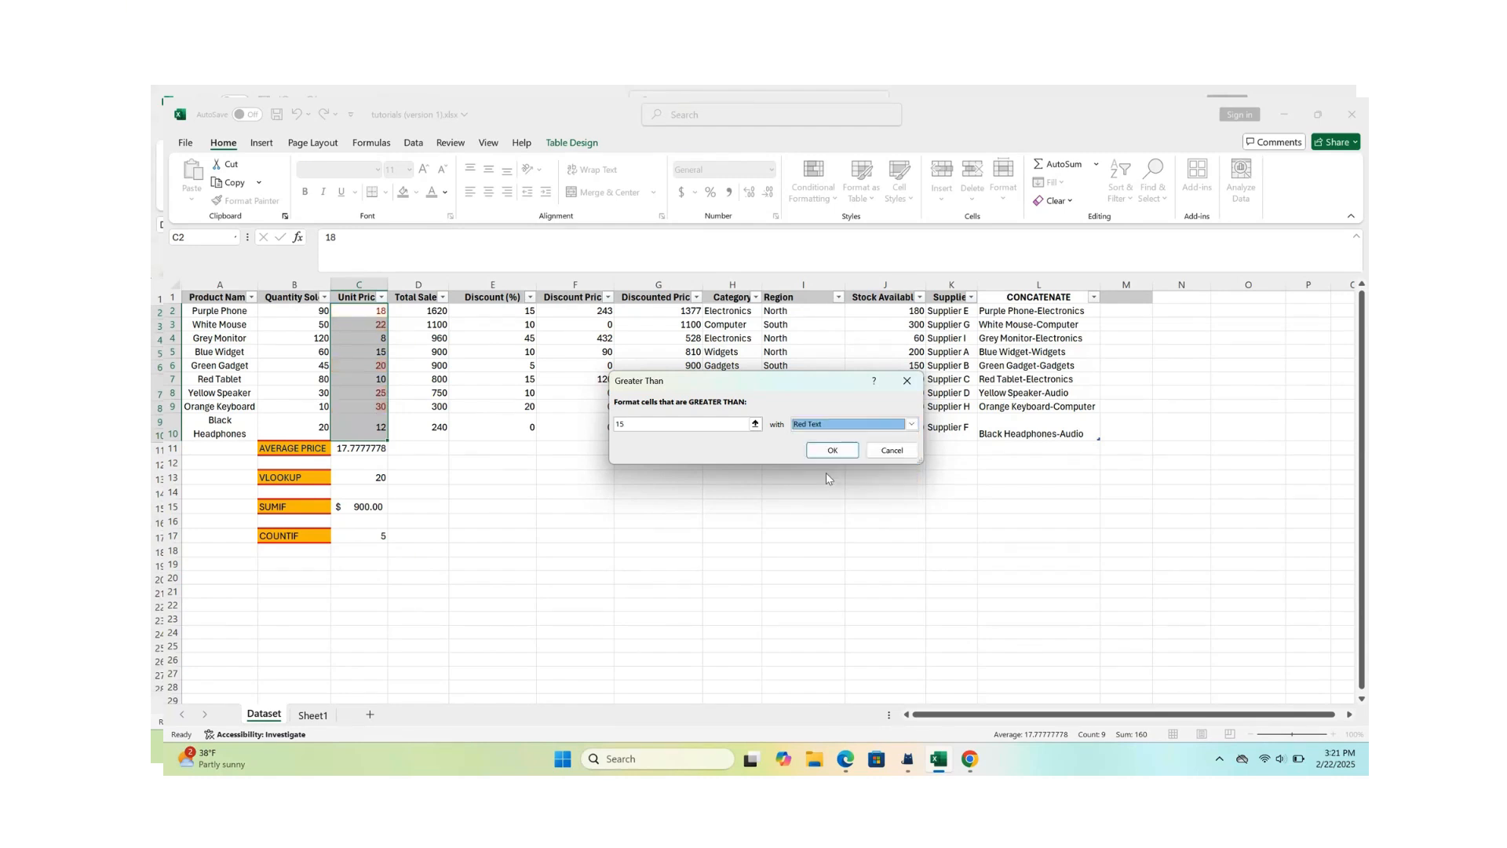
# - Choose Light Red Fill with Dark Red Text for the Unit Price rule and apply it
pyautogui.click(913, 424)
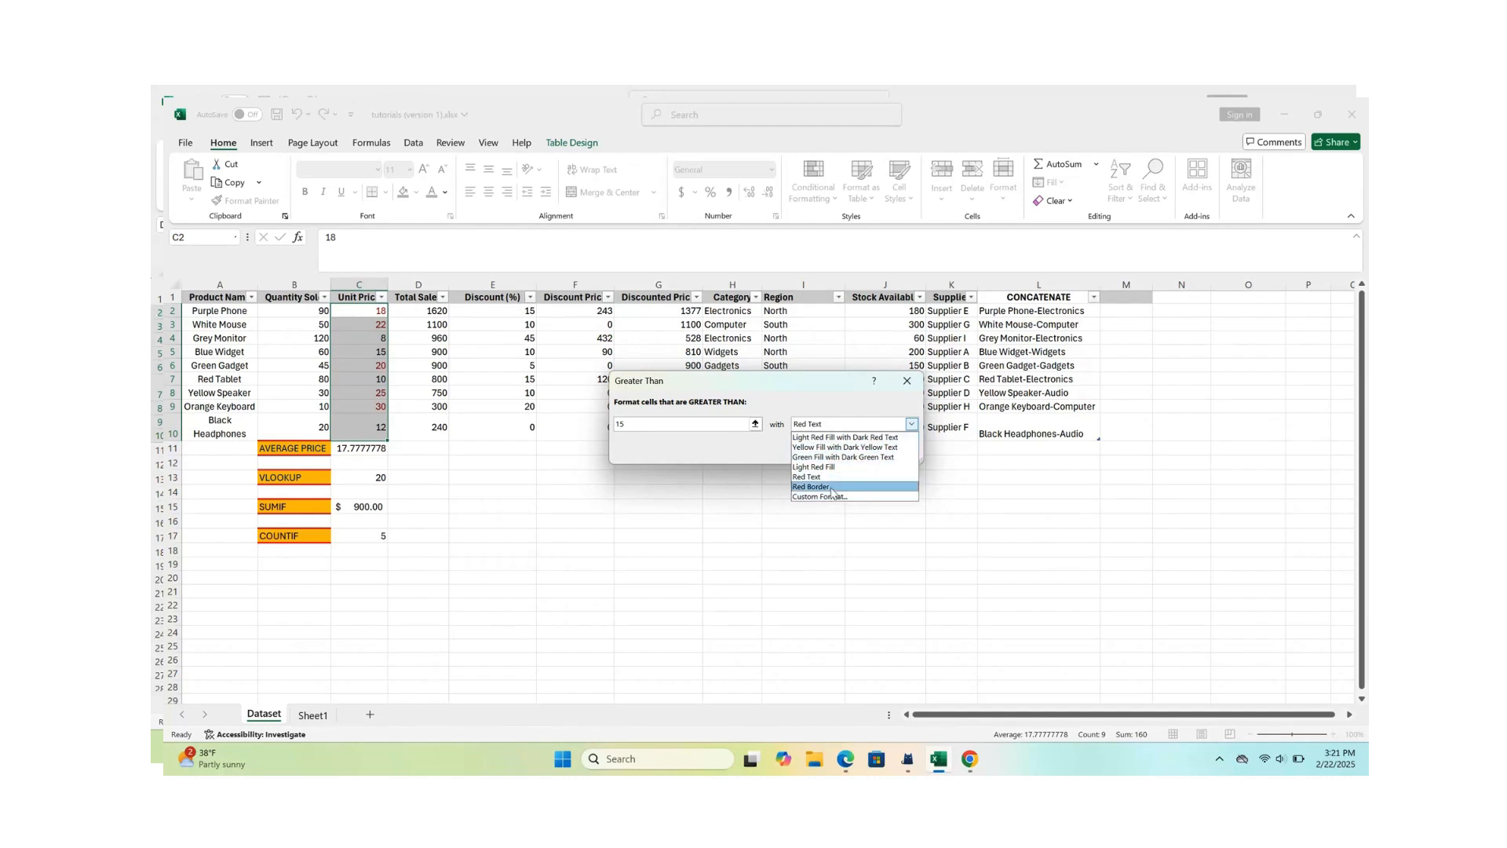
pyautogui.click(839, 437)
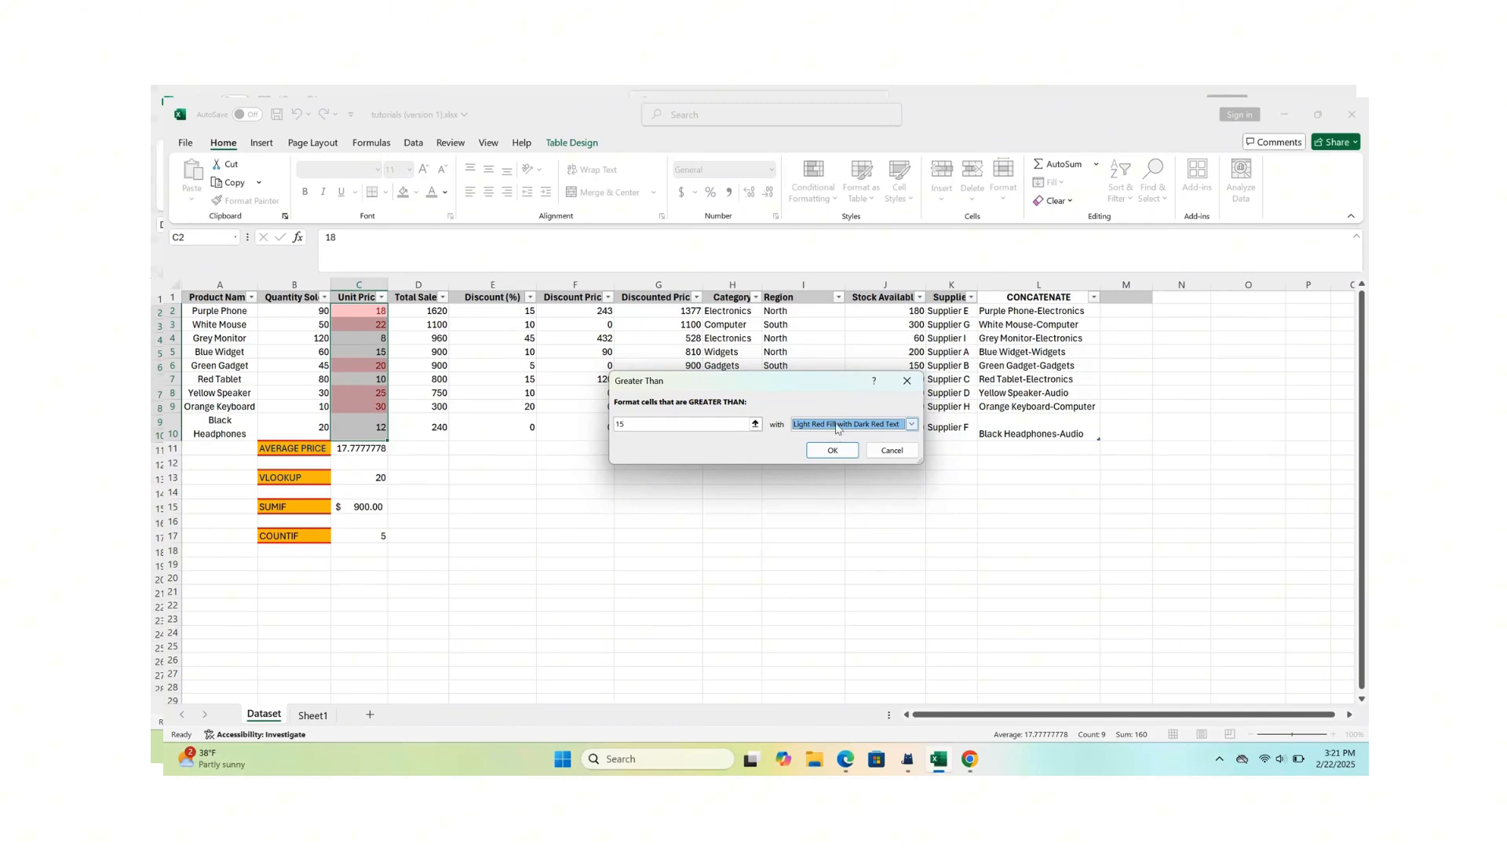
pyautogui.click(830, 451)
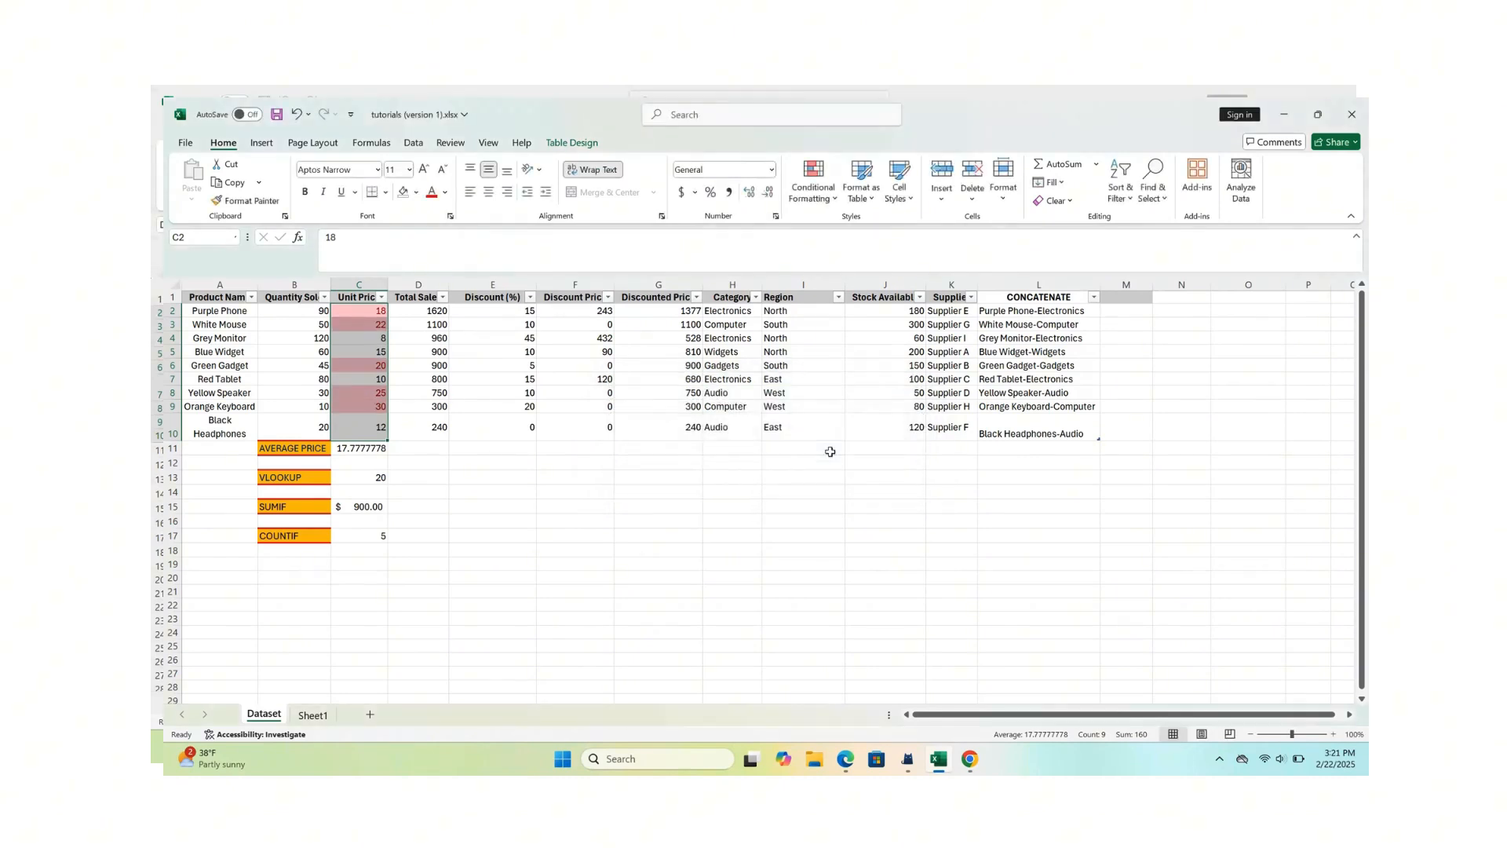
pyautogui.click(565, 477)
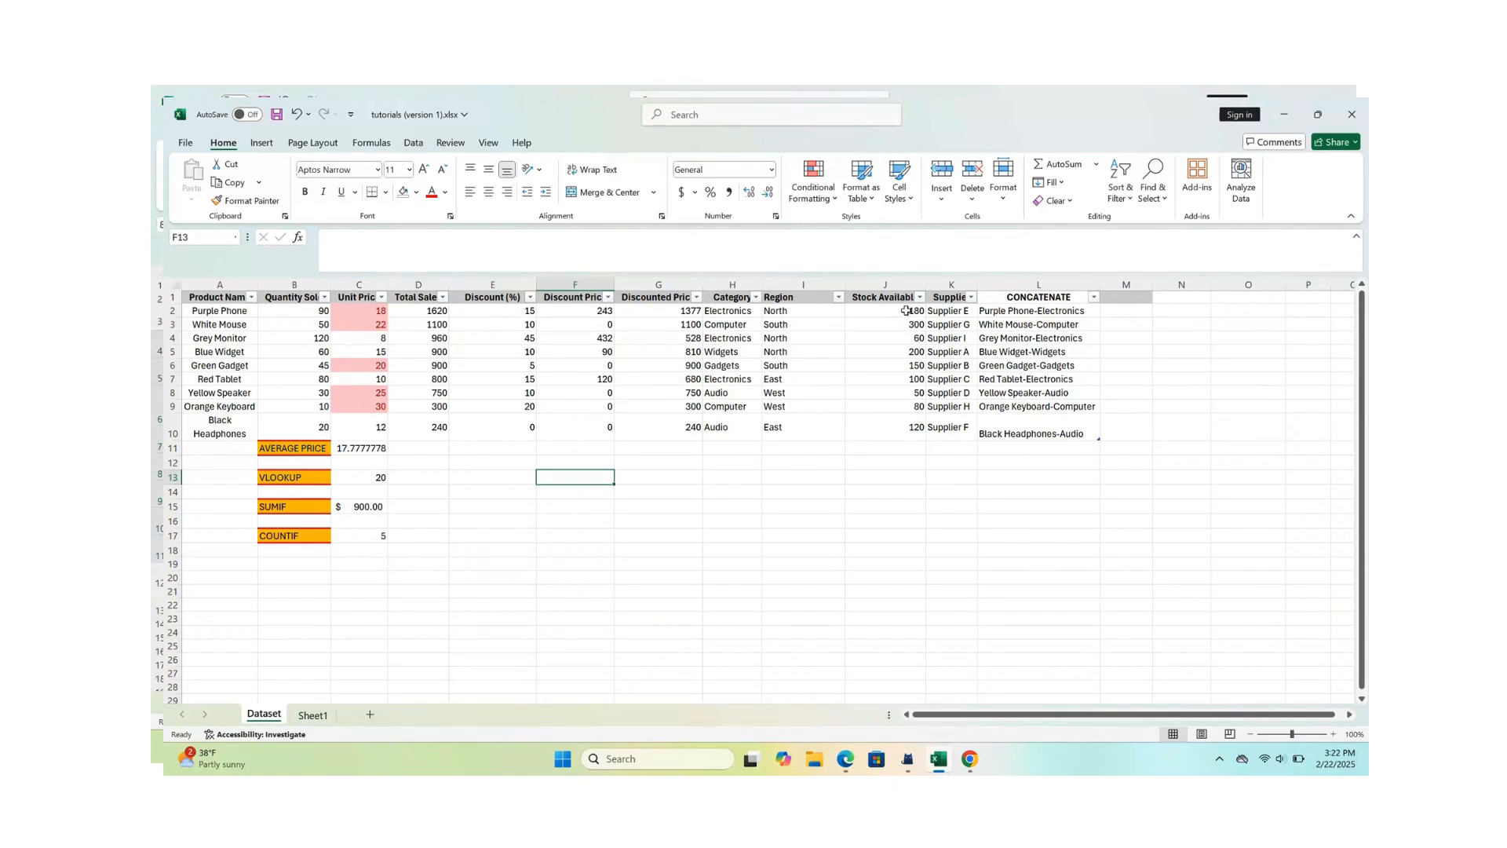
# - Apply the green-yellow-red color scale to the Stock Available values J2:J10, with green for the highest values
pyautogui.moveTo(908, 311); pyautogui.dragTo(907, 420)
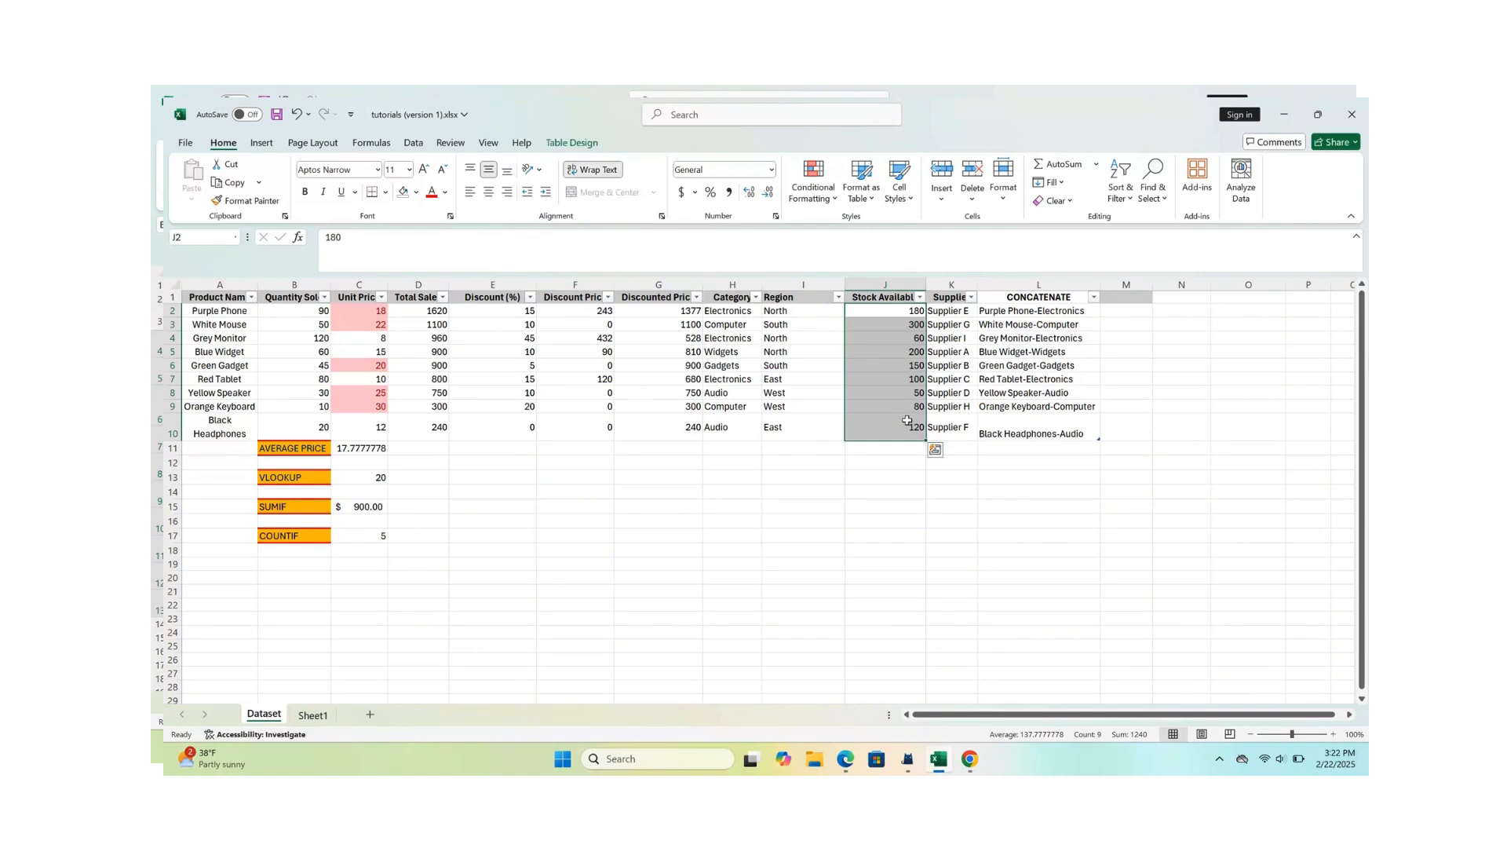
pyautogui.click(837, 198)
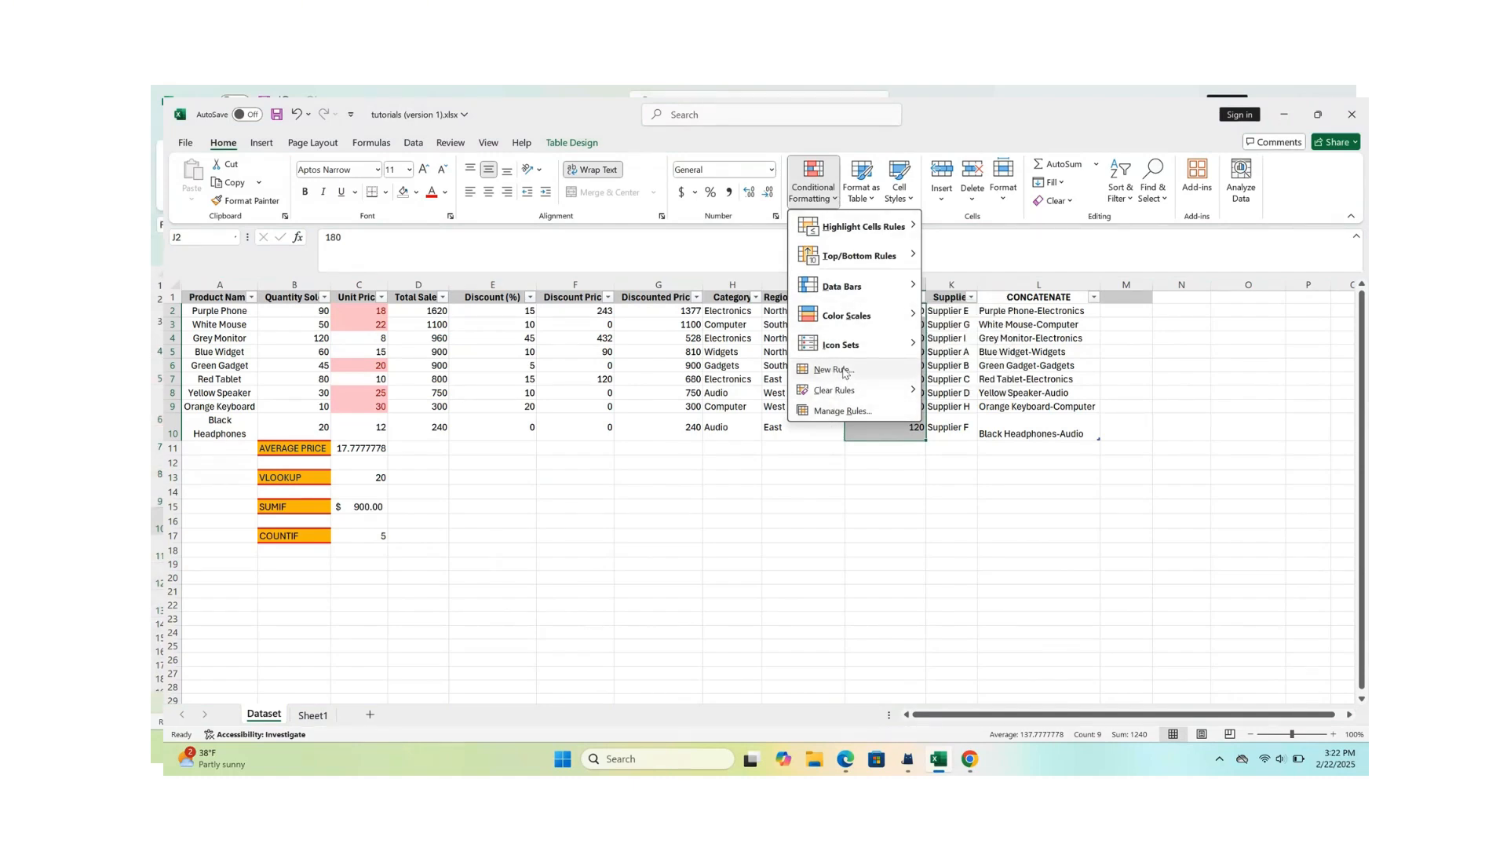
pyautogui.moveTo(830, 334)
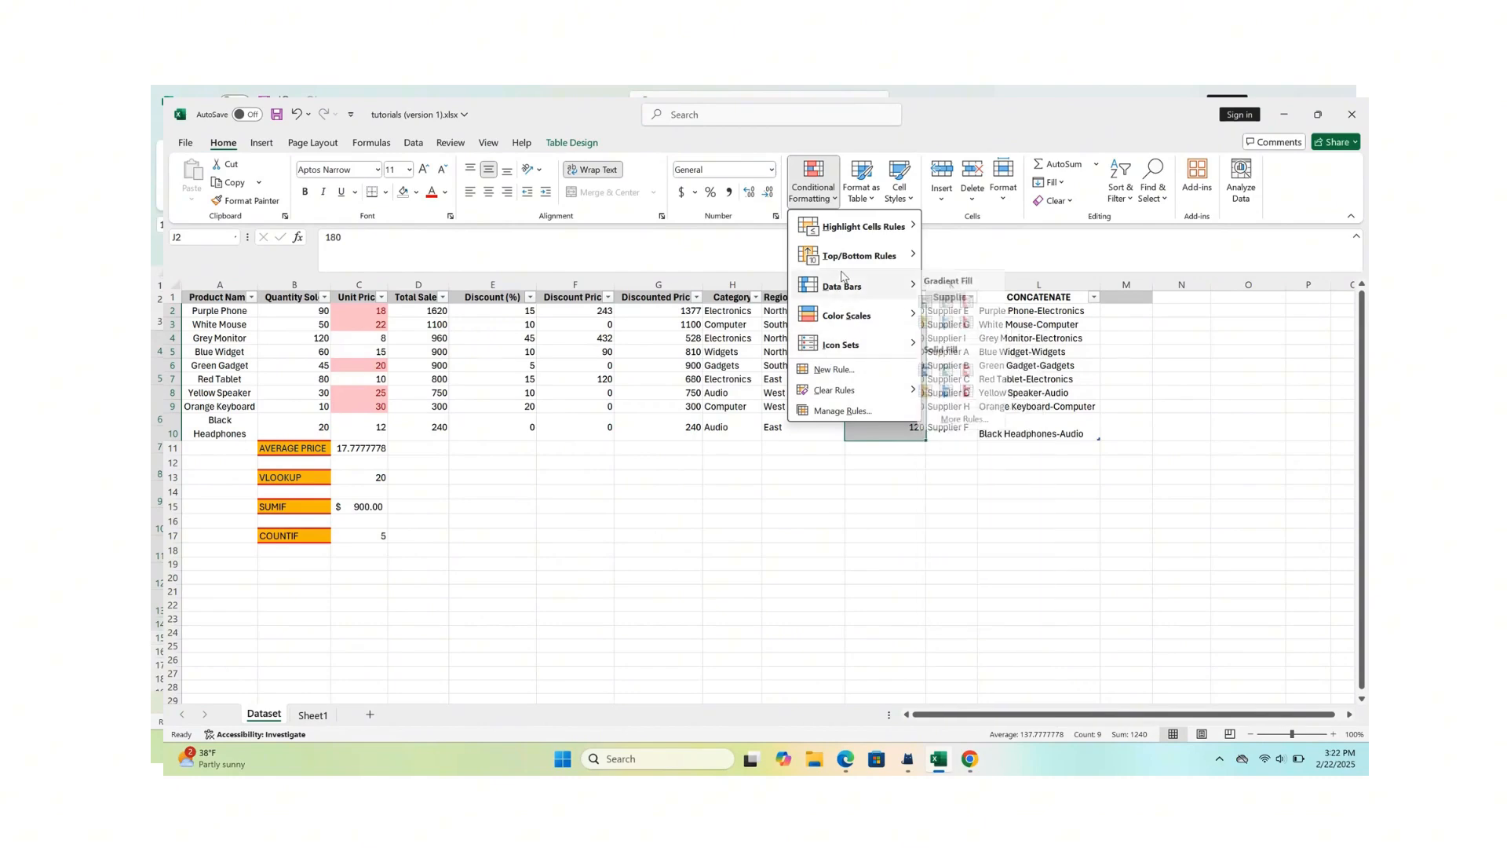
pyautogui.moveTo(854, 287)
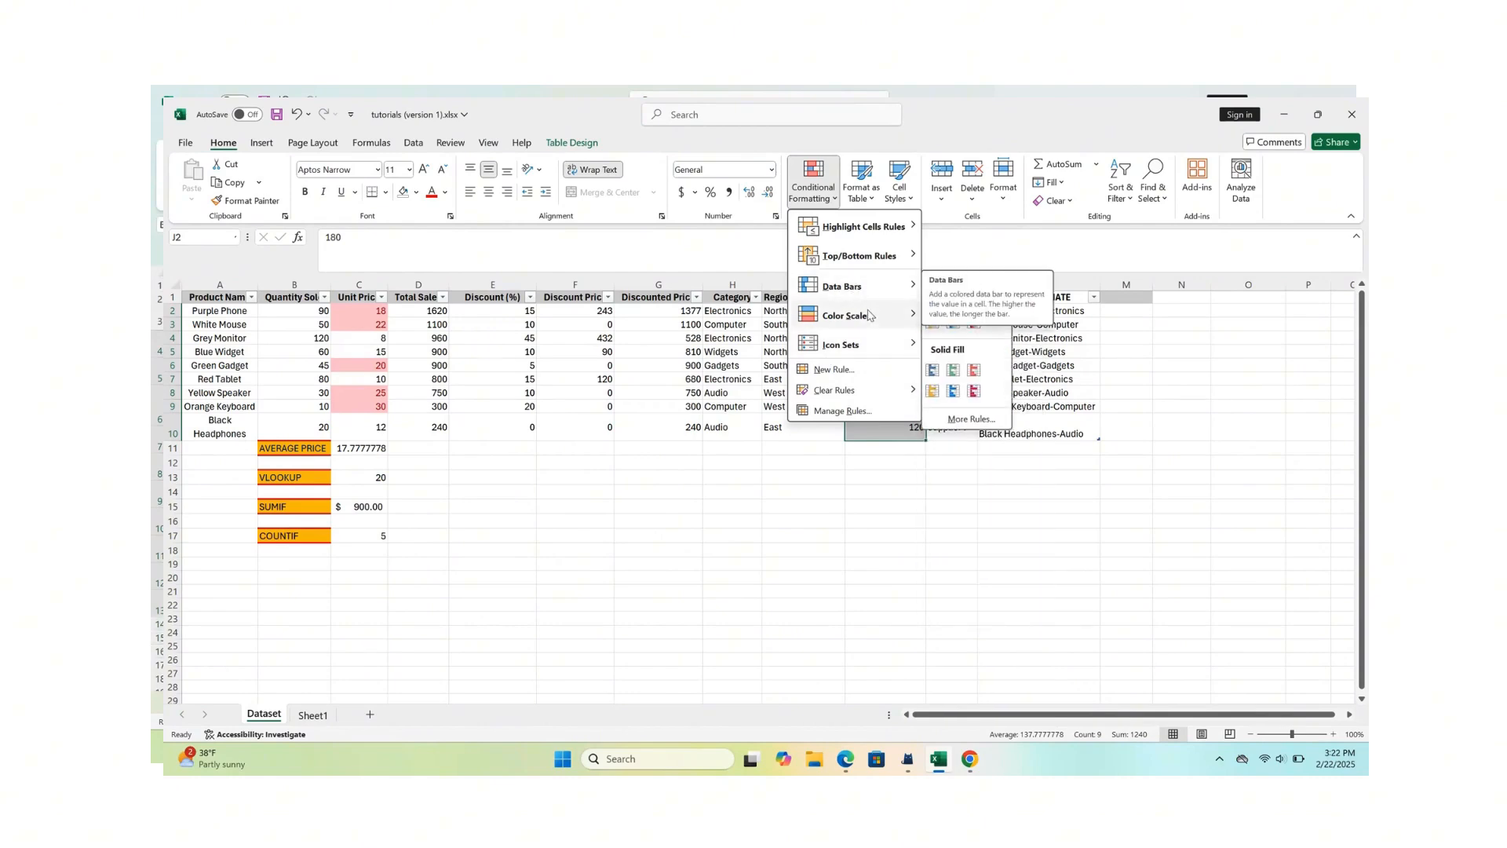
pyautogui.moveTo(871, 322)
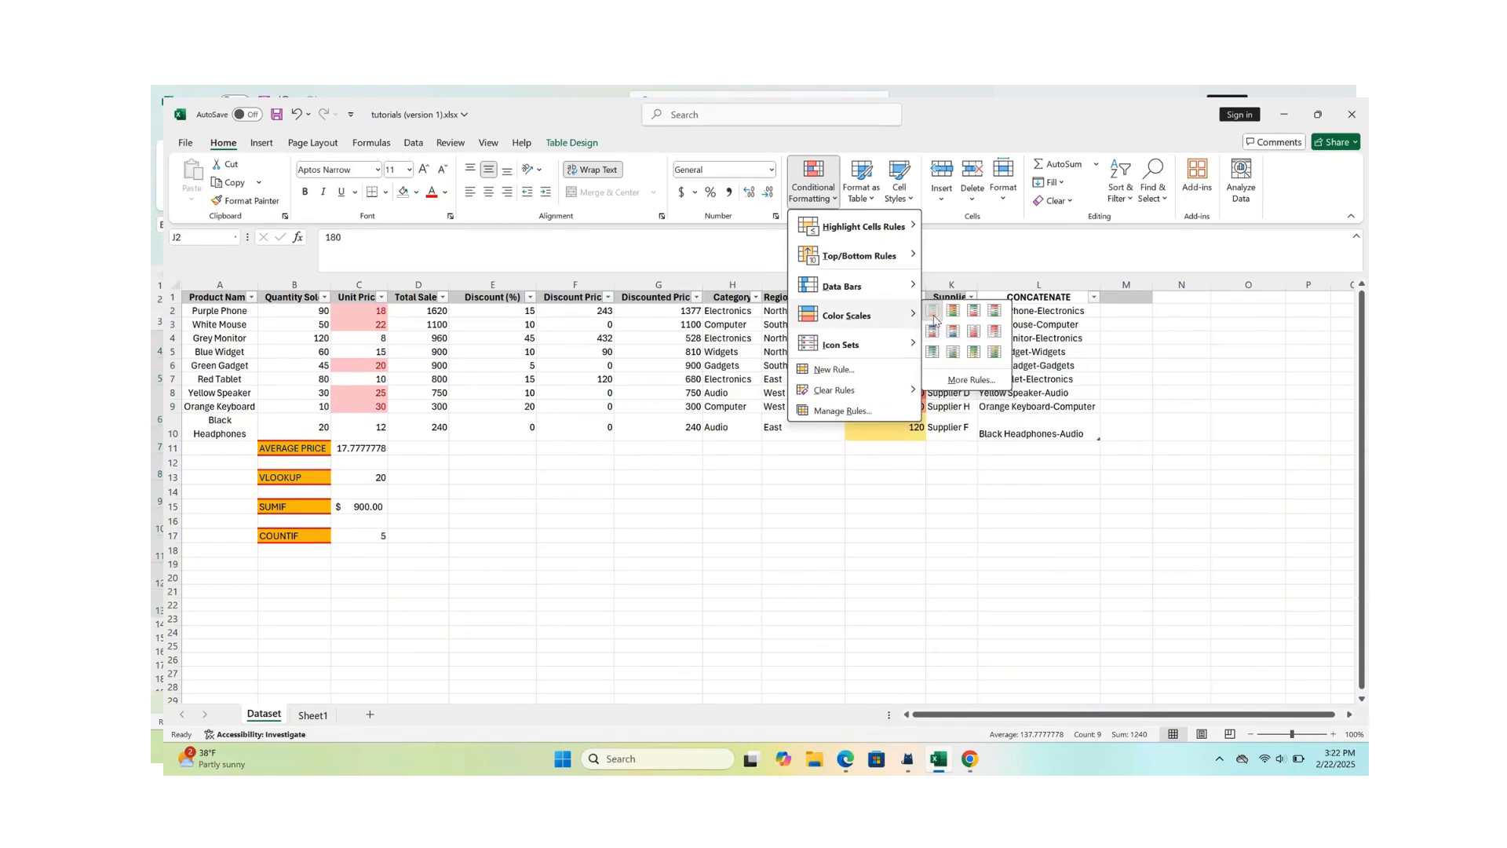
pyautogui.click(932, 311)
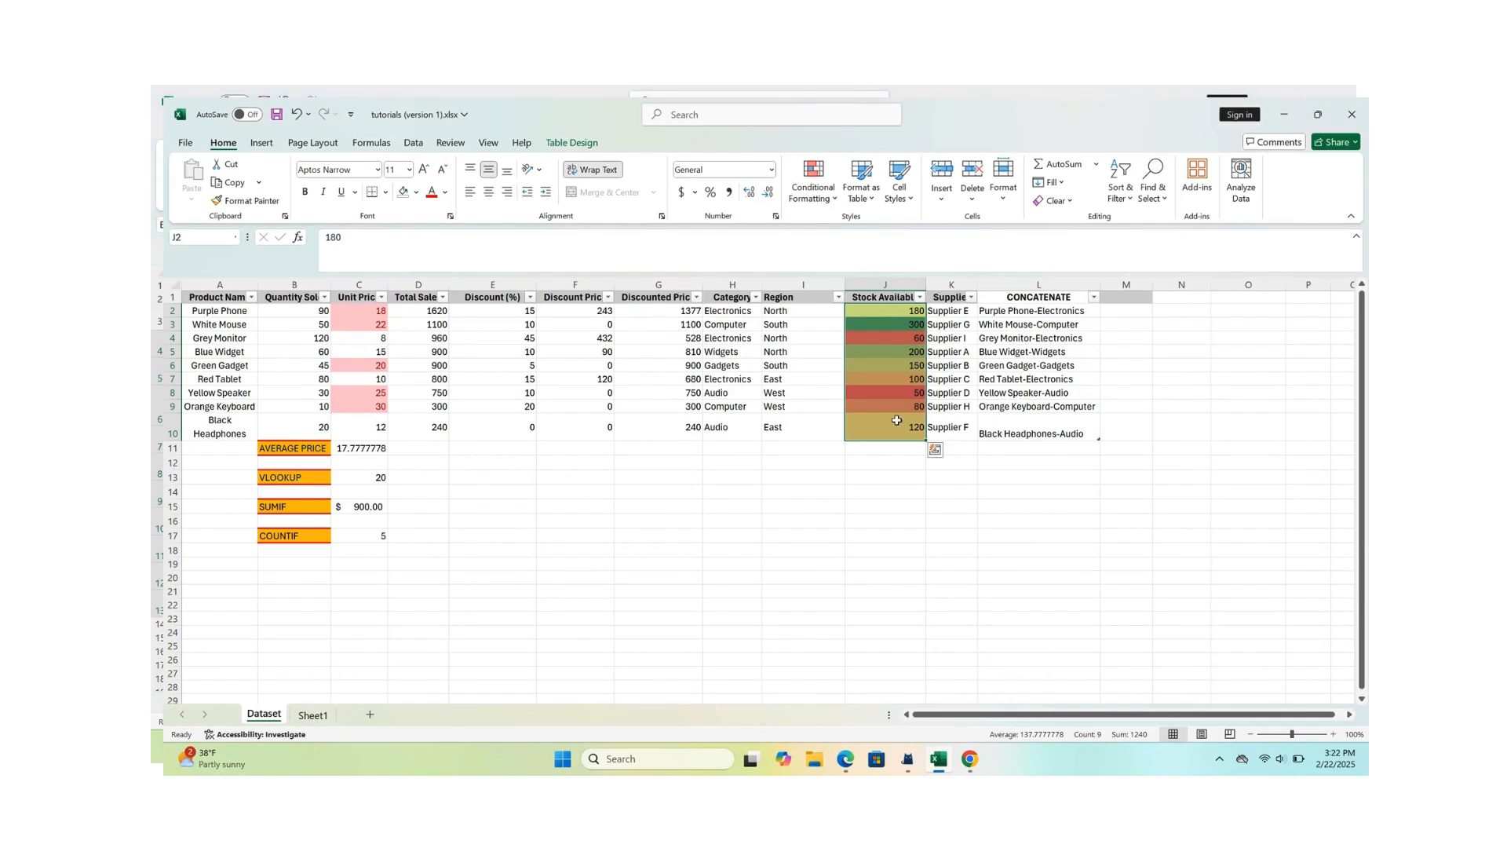
pyautogui.click(897, 520)
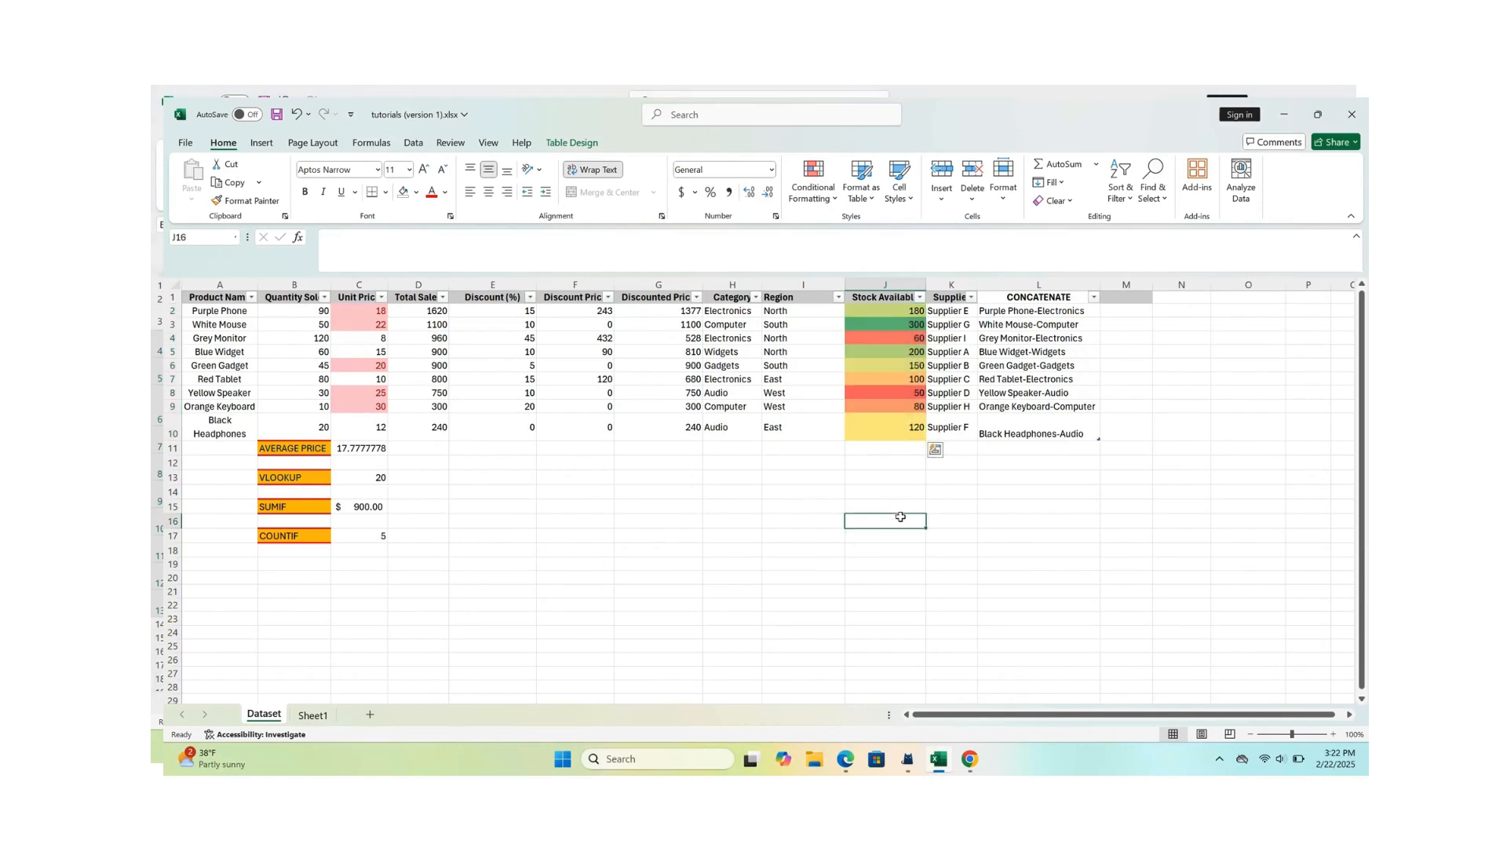
# - Examine the color-scaled stock values of the Grey Monitor, Yellow Speaker, Orange Keyboard and White Mouse
pyautogui.click(896, 342)
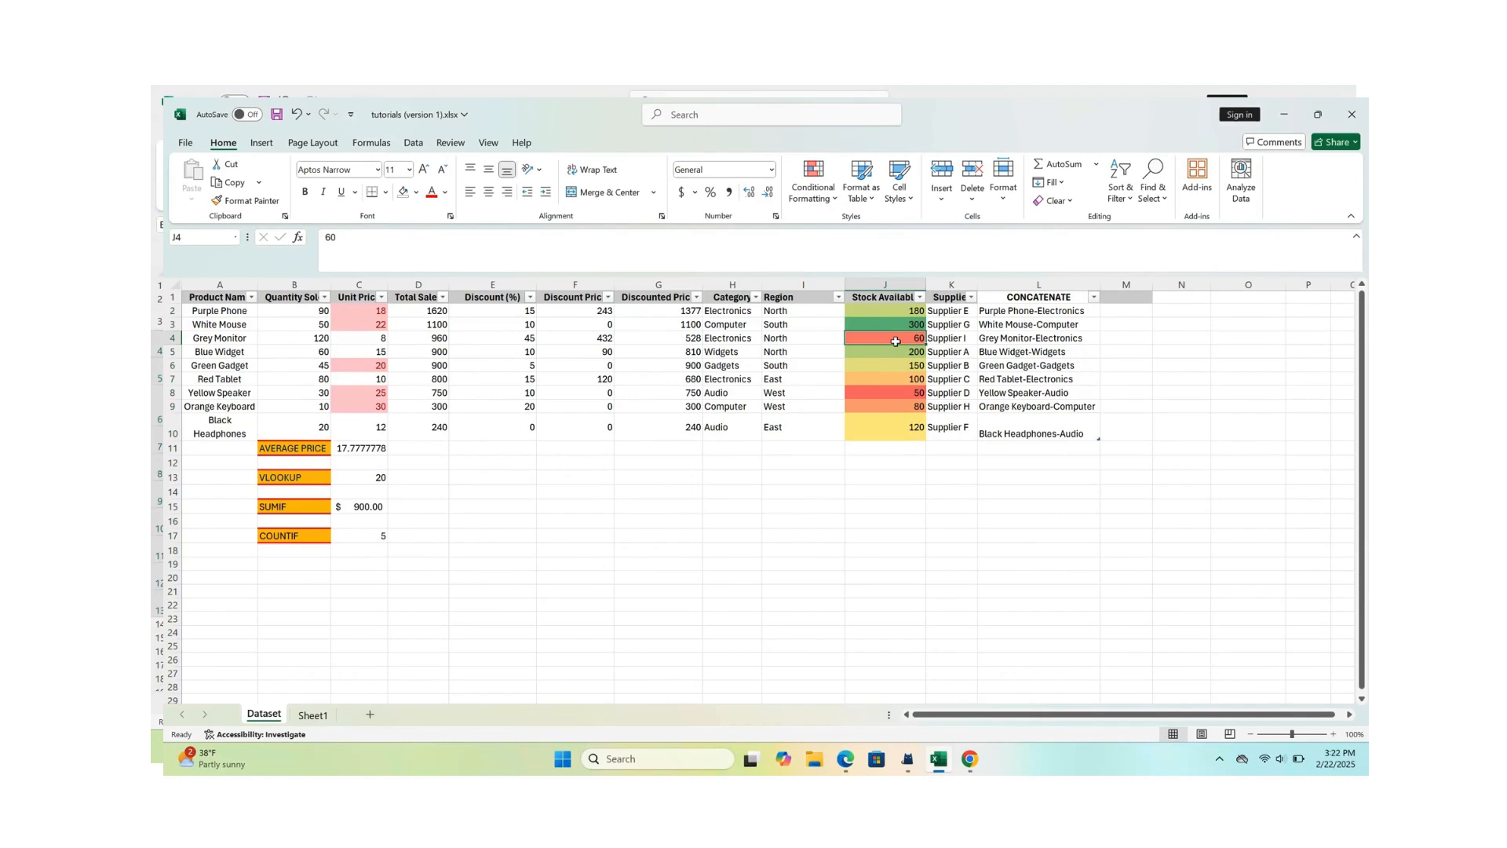
pyautogui.click(894, 393)
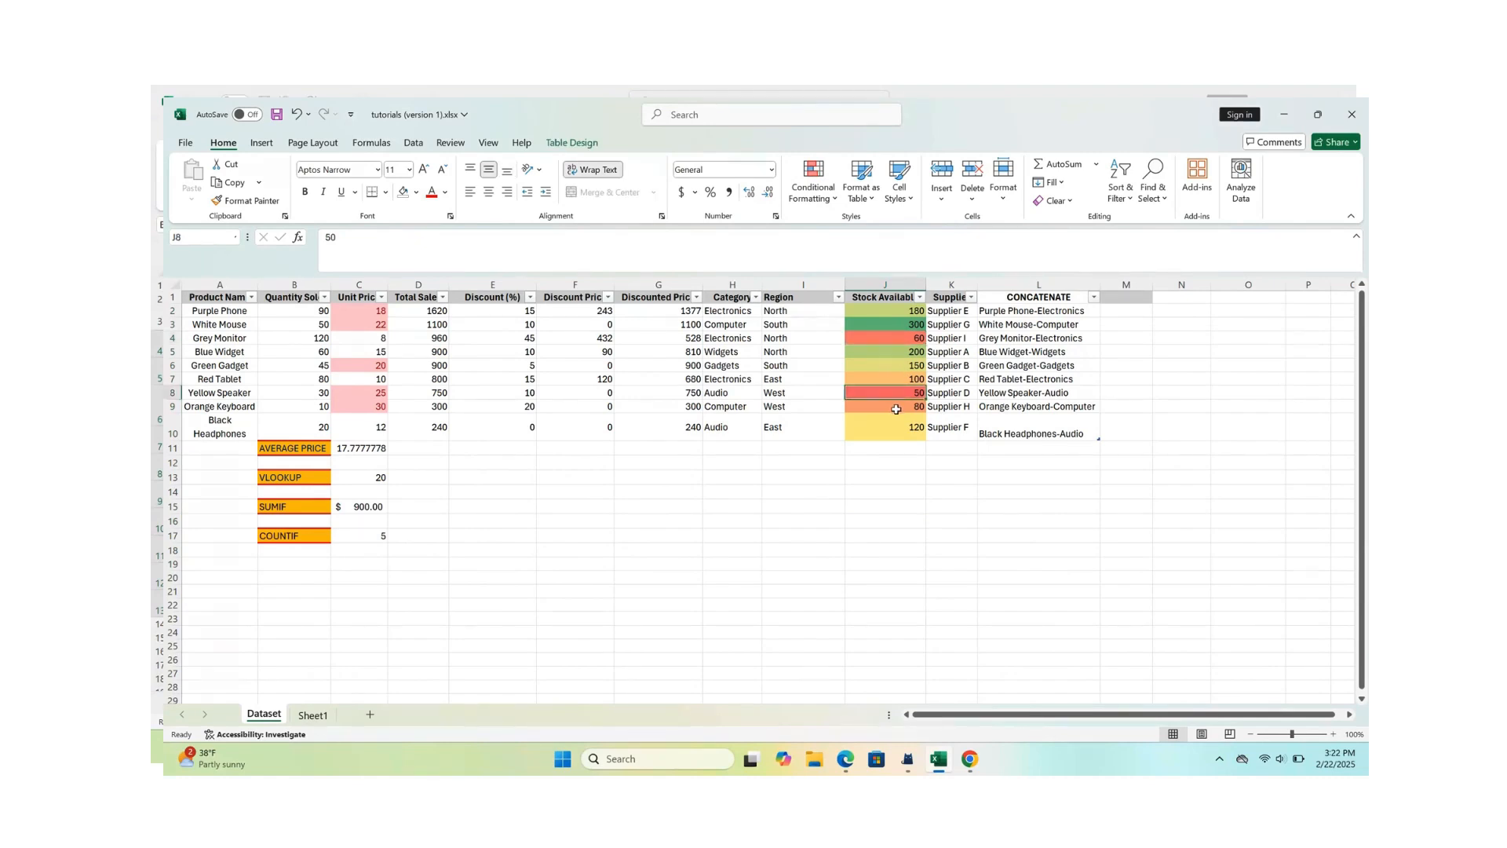
pyautogui.click(896, 407)
pyautogui.click(900, 393)
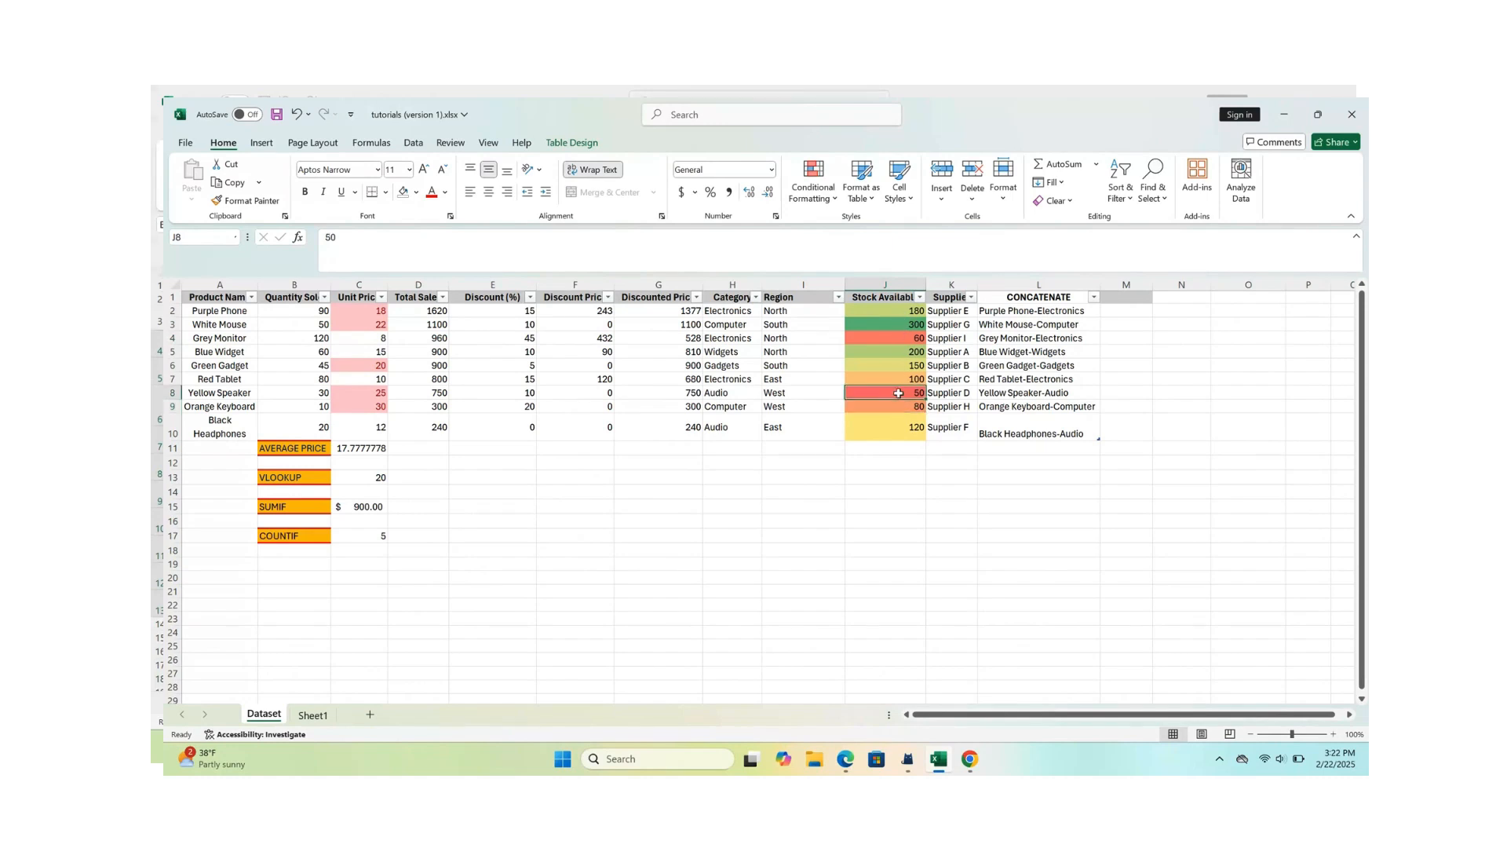
pyautogui.click(895, 340)
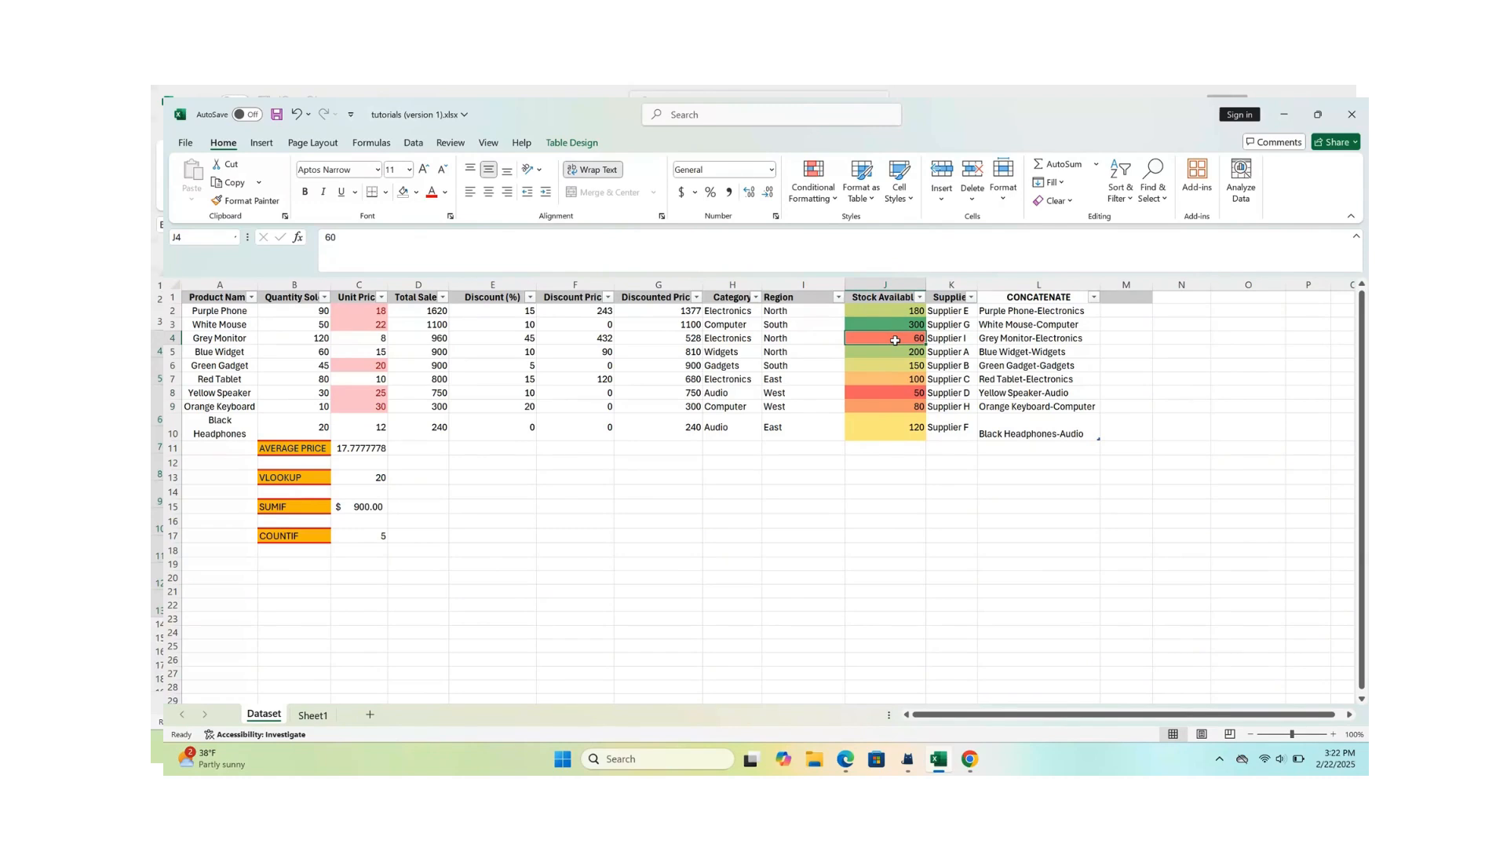
pyautogui.click(898, 325)
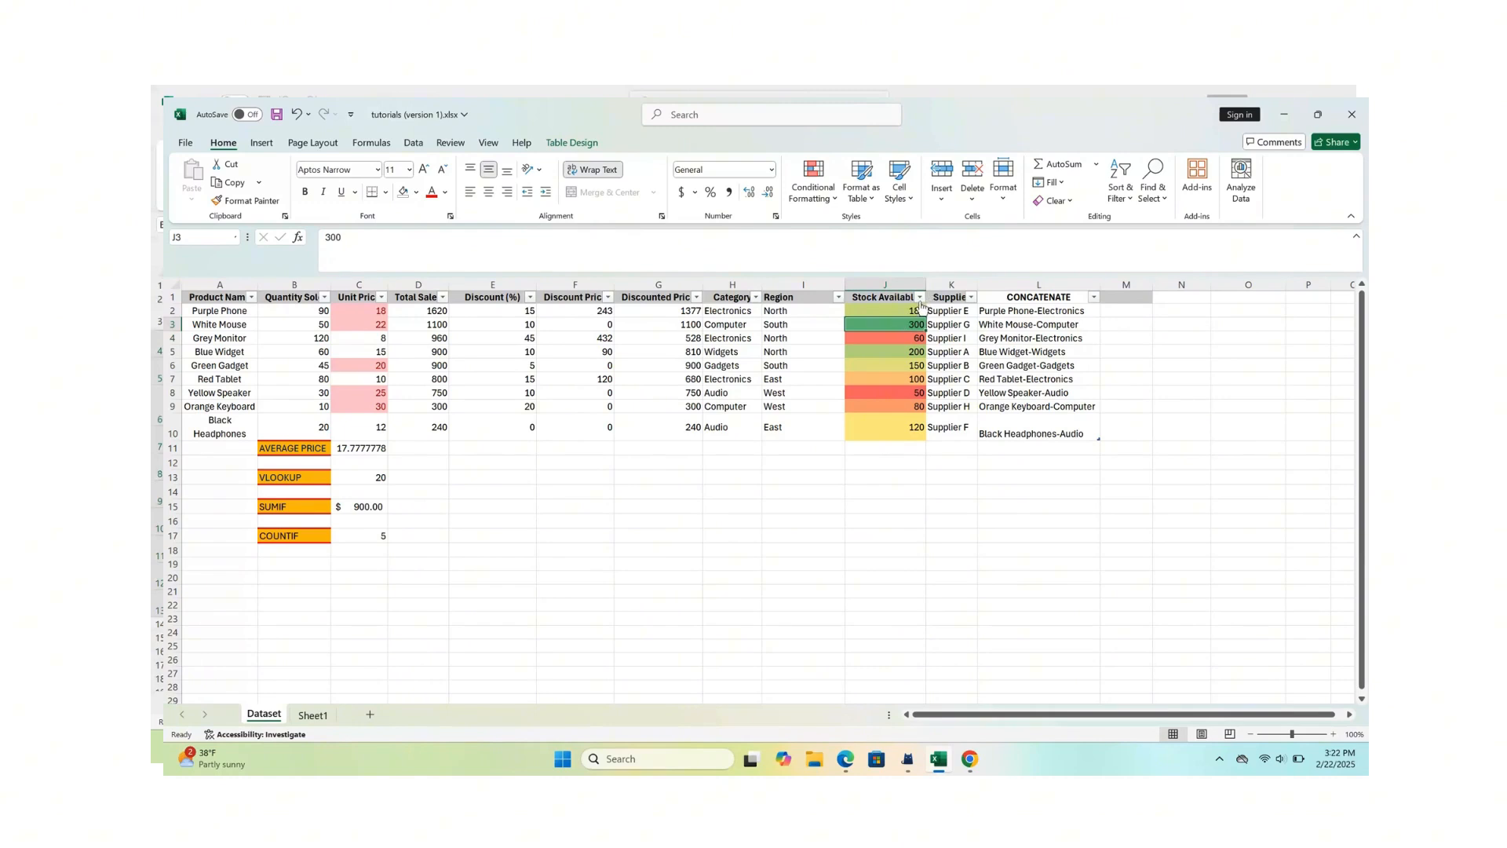
# - Clear the conditional formatting rules from the selected Stock Available cells J2:J10
pyautogui.moveTo(887, 312); pyautogui.dragTo(887, 432)
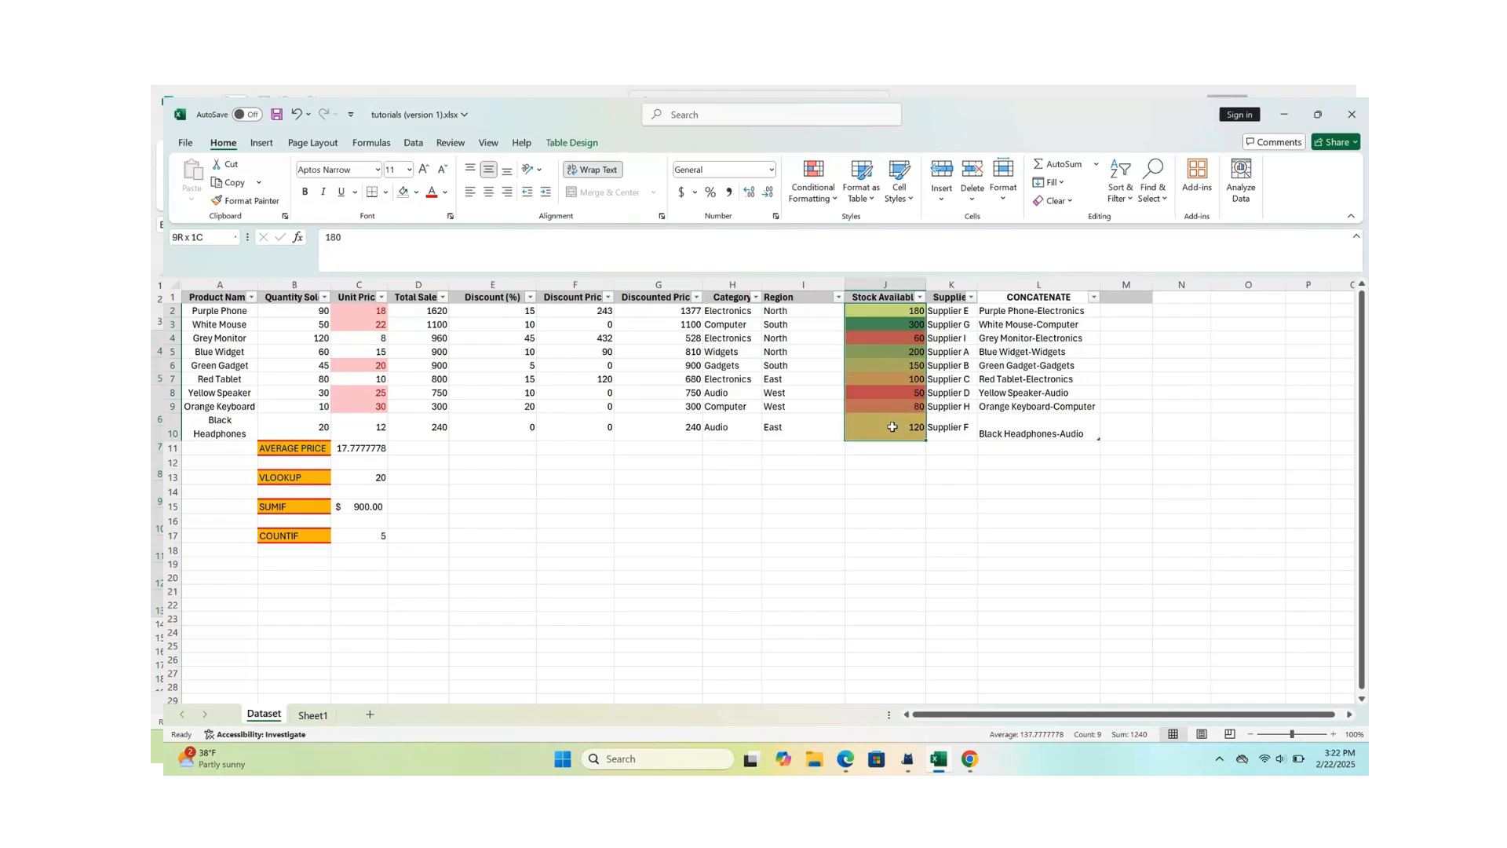
pyautogui.click(834, 202)
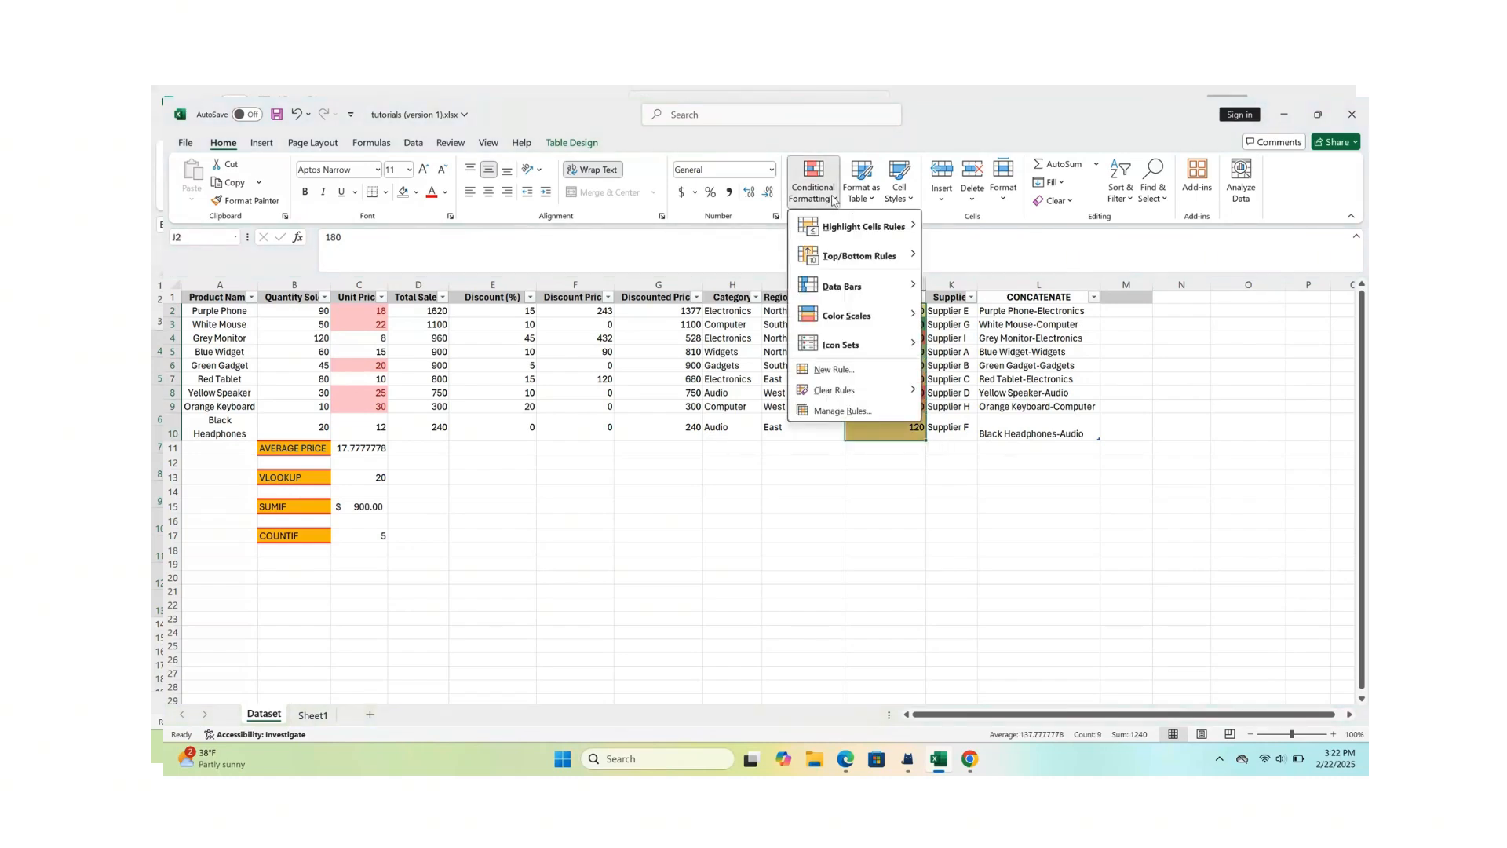
pyautogui.moveTo(839, 234)
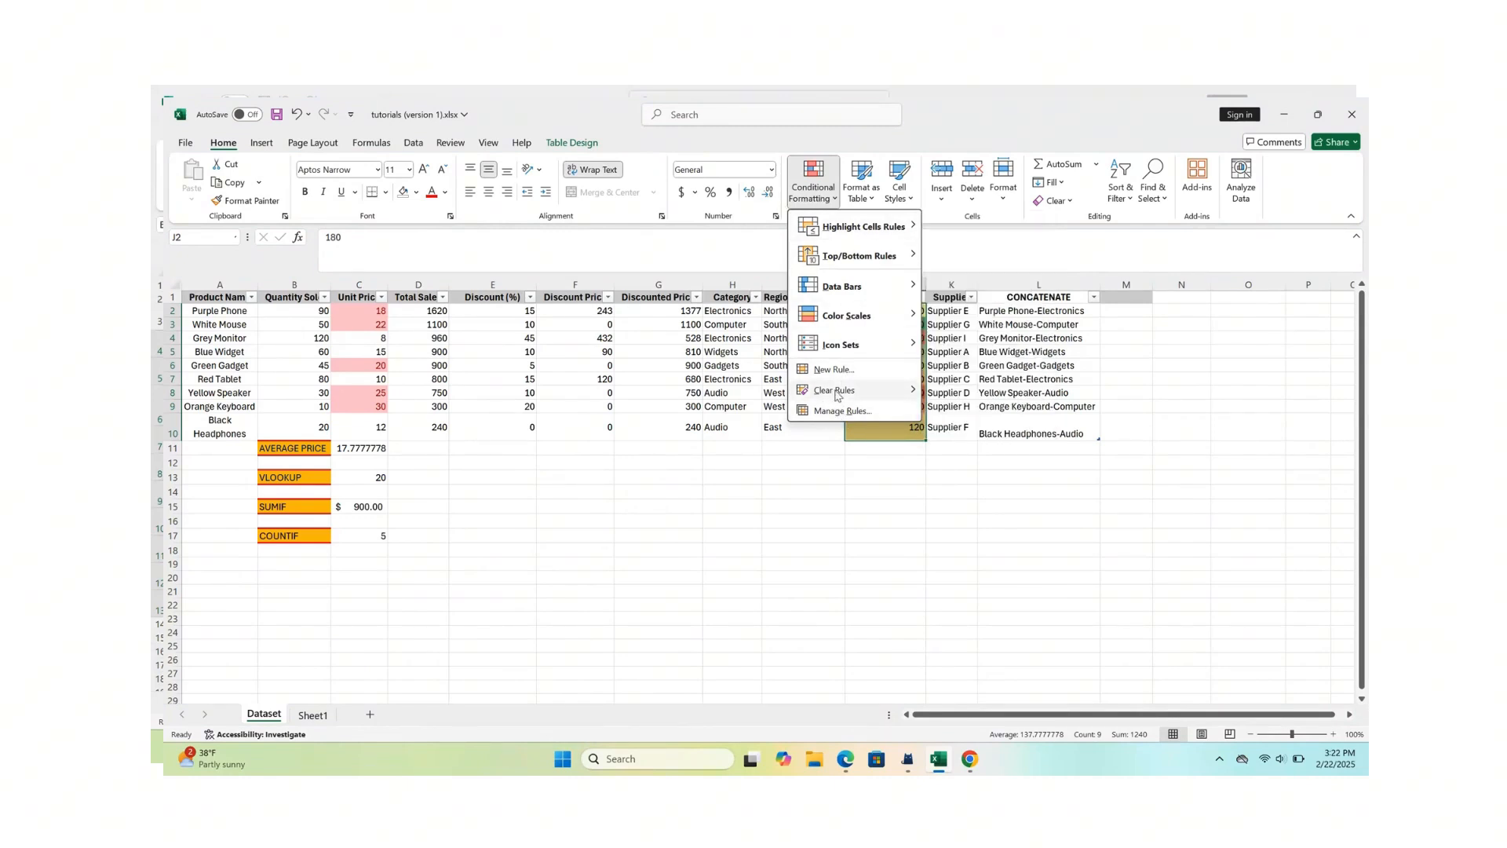
pyautogui.moveTo(837, 395)
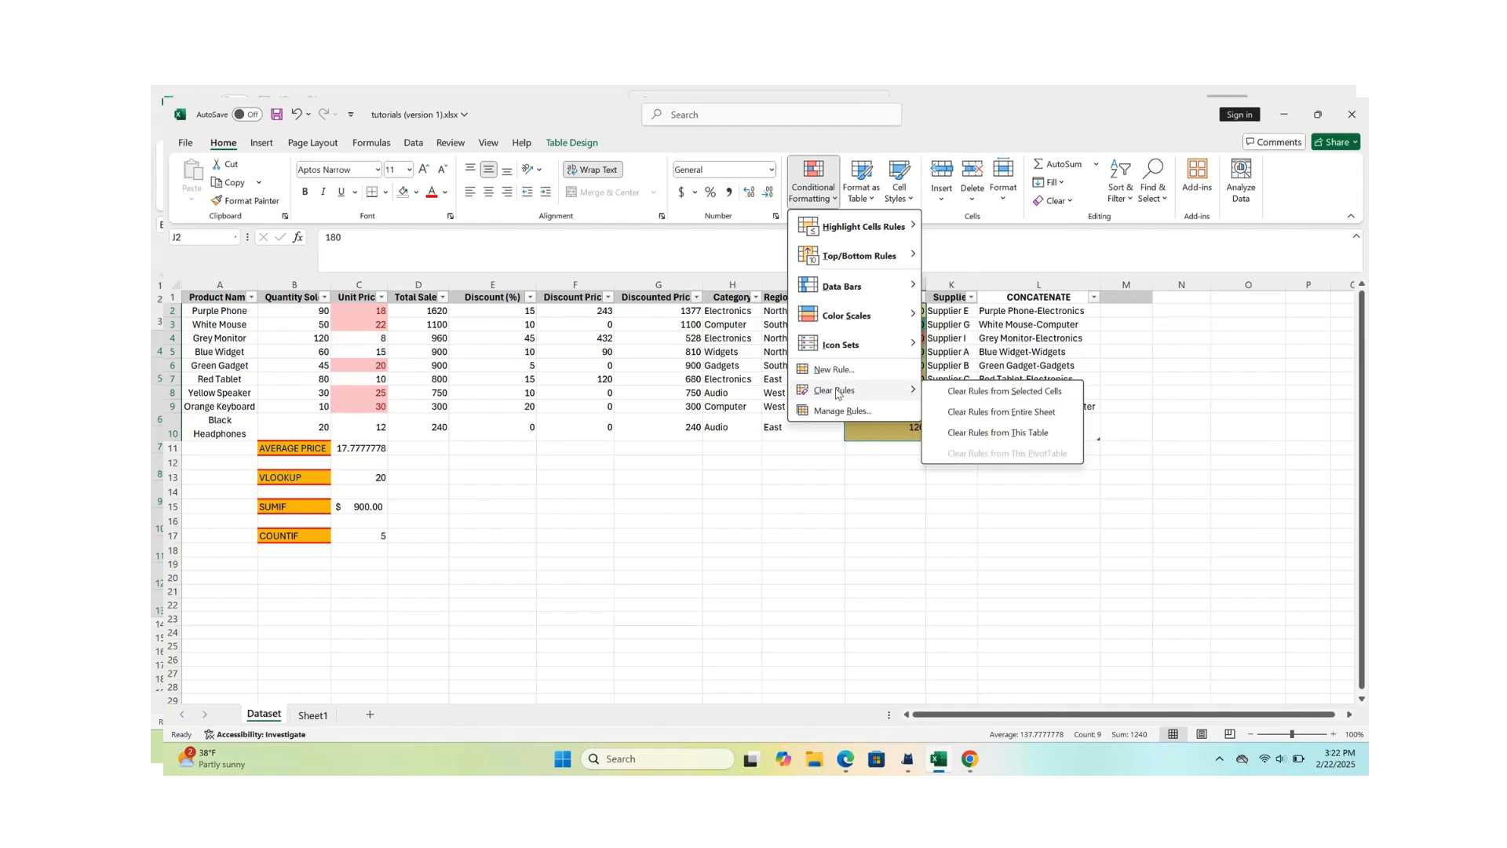
pyautogui.click(970, 396)
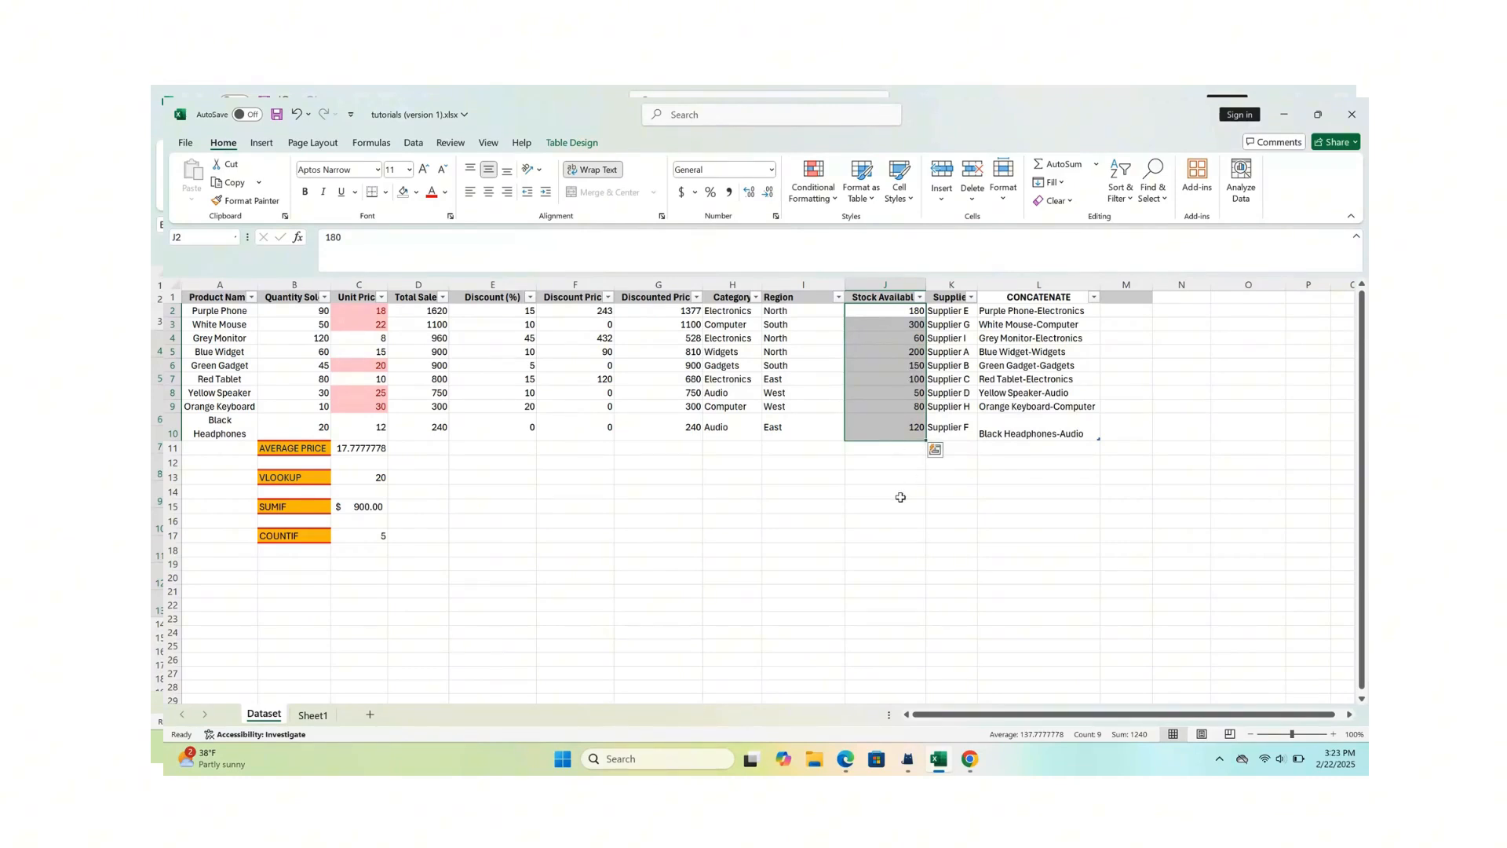
pyautogui.click(901, 497)
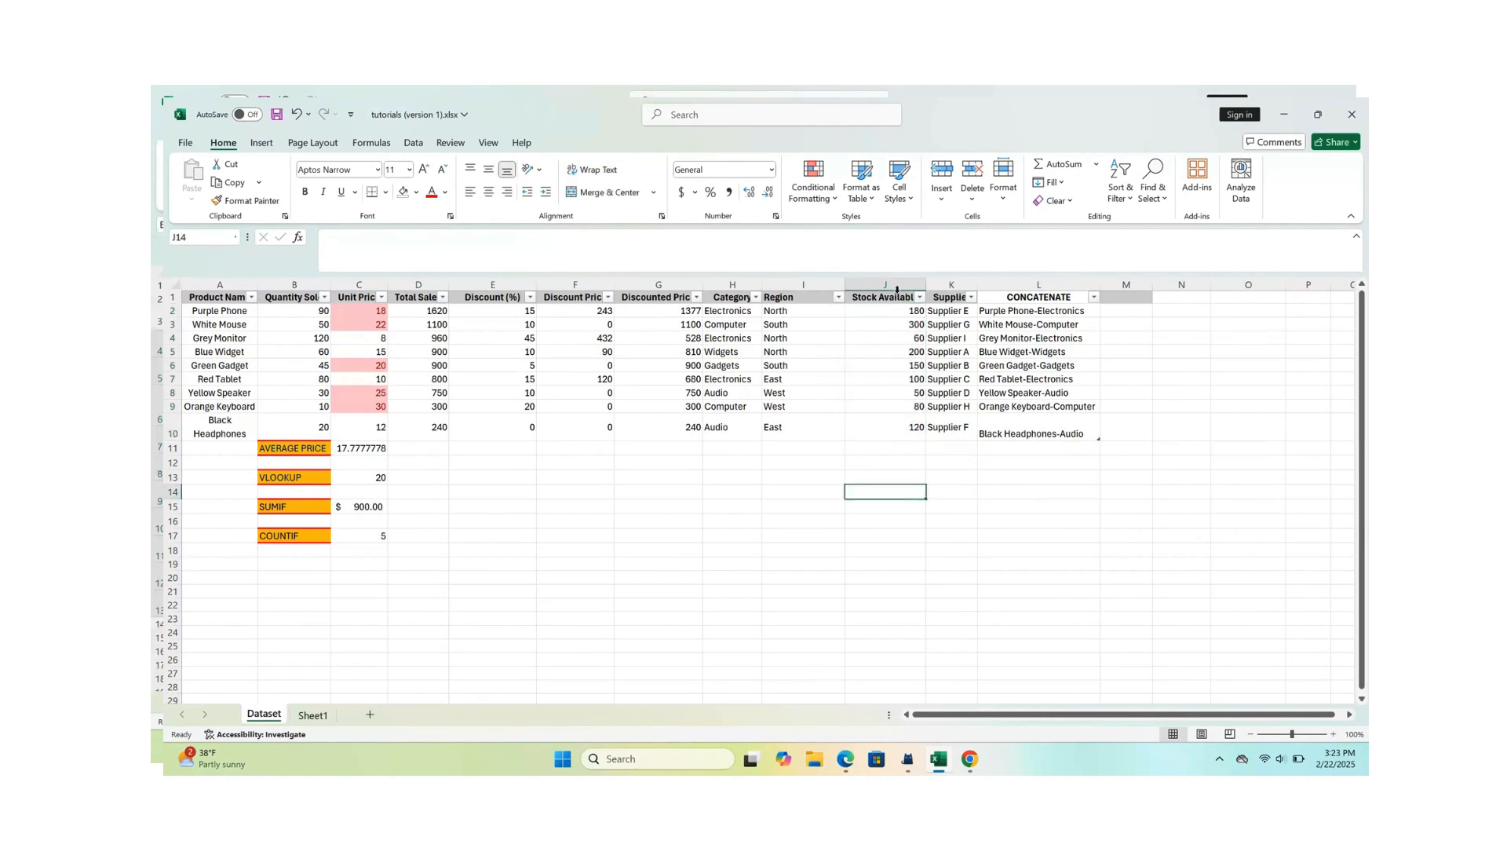
# - Add blue gradient-fill data bars to the Stock Available values J2:J10
pyautogui.moveTo(898, 313); pyautogui.dragTo(903, 430)
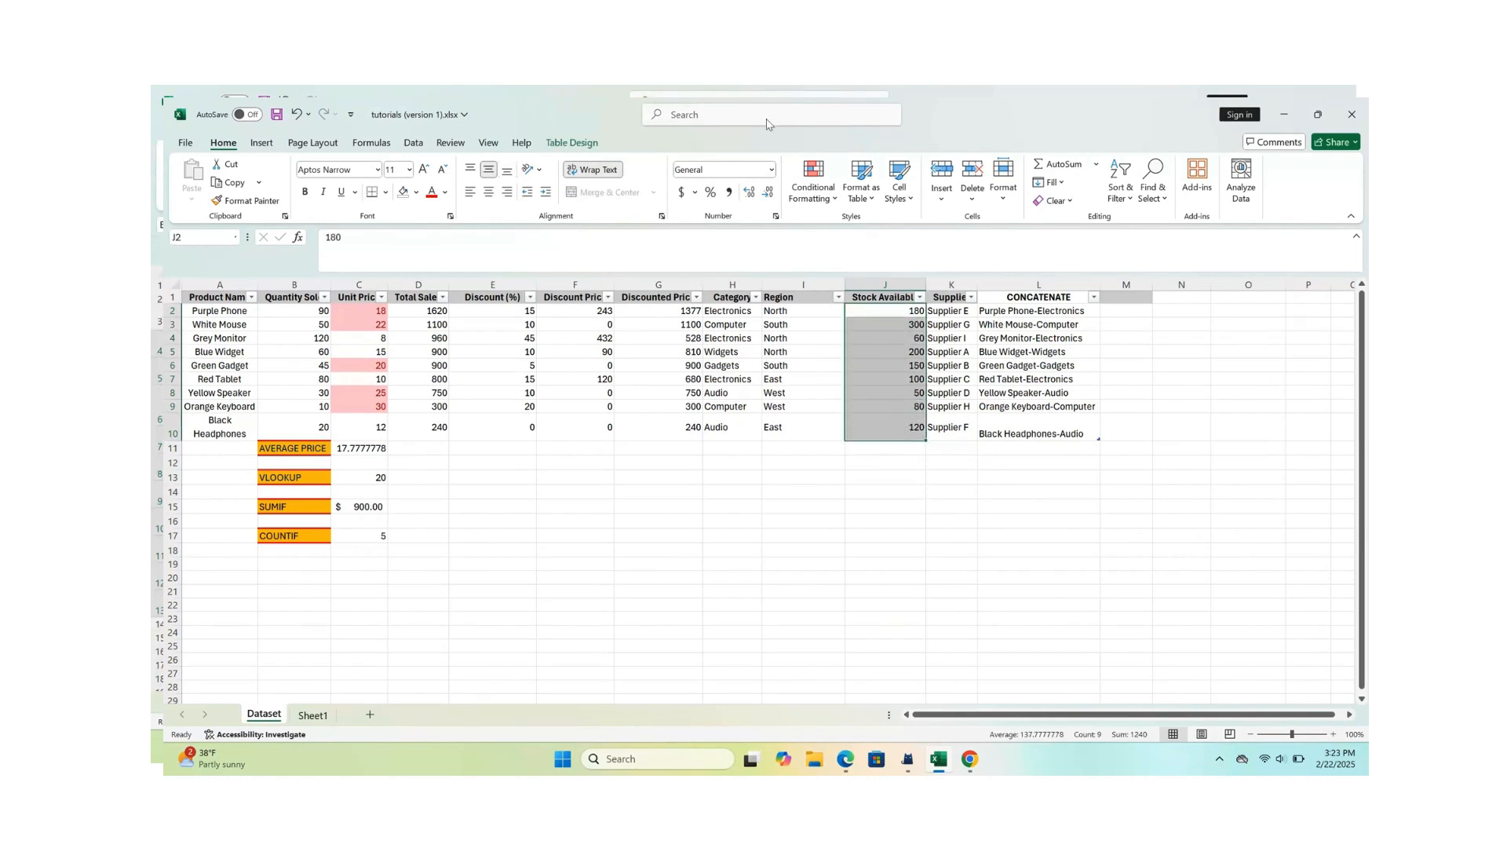
pyautogui.click(822, 181)
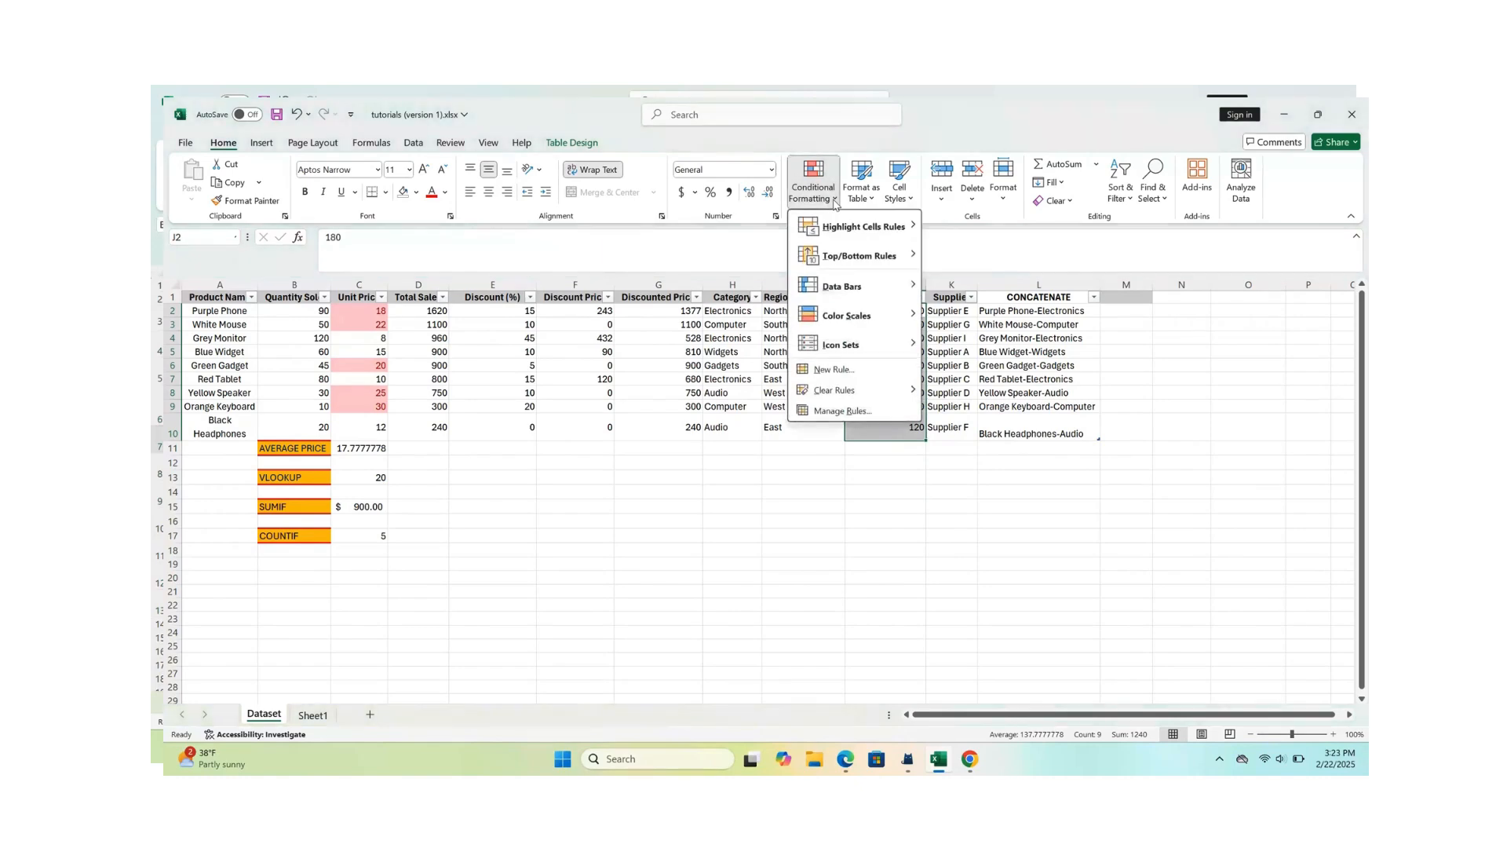
pyautogui.moveTo(849, 324)
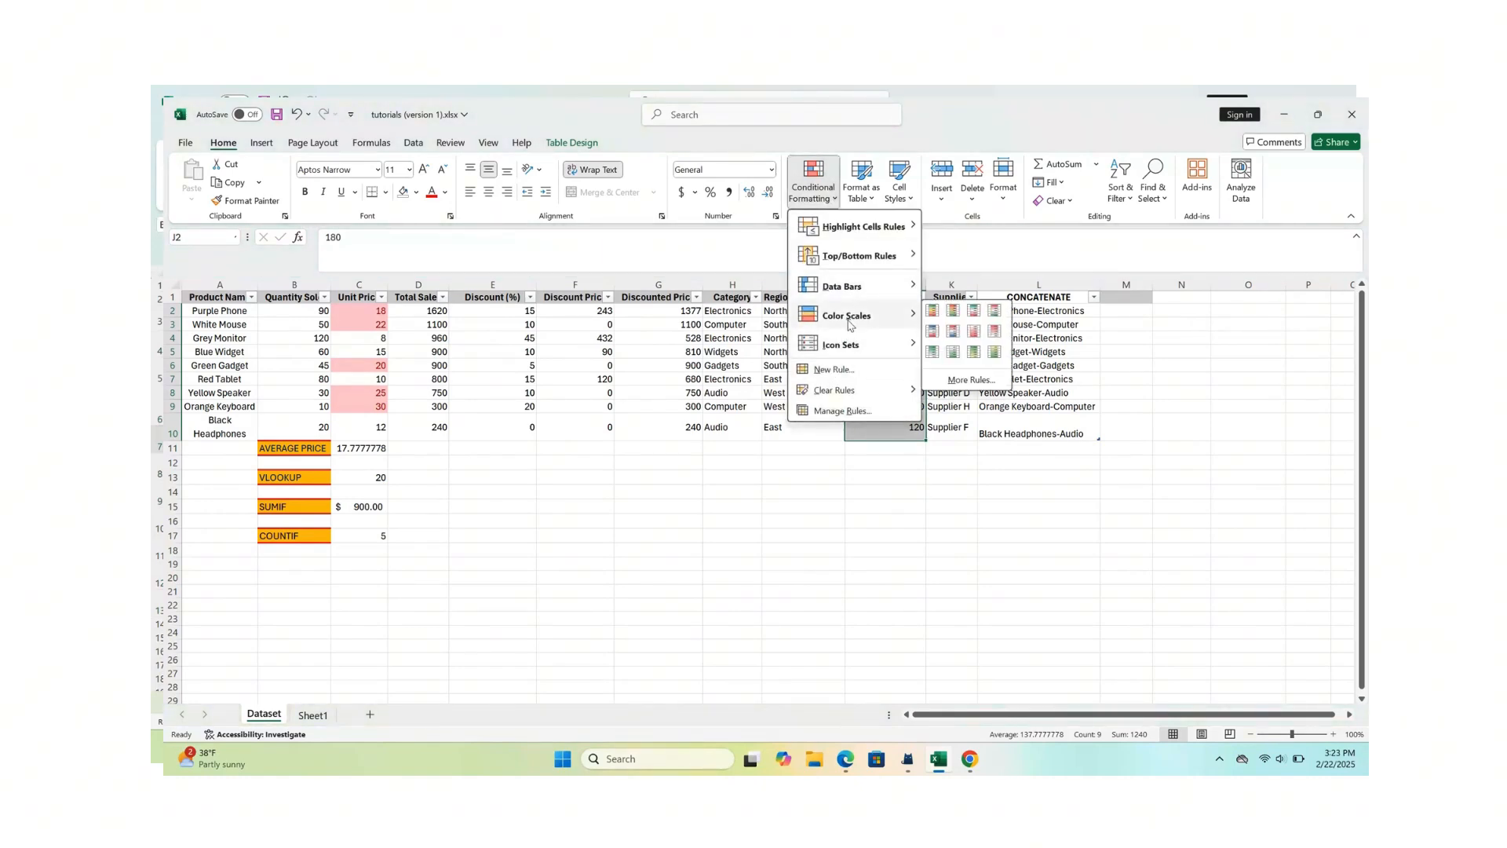
pyautogui.moveTo(877, 291)
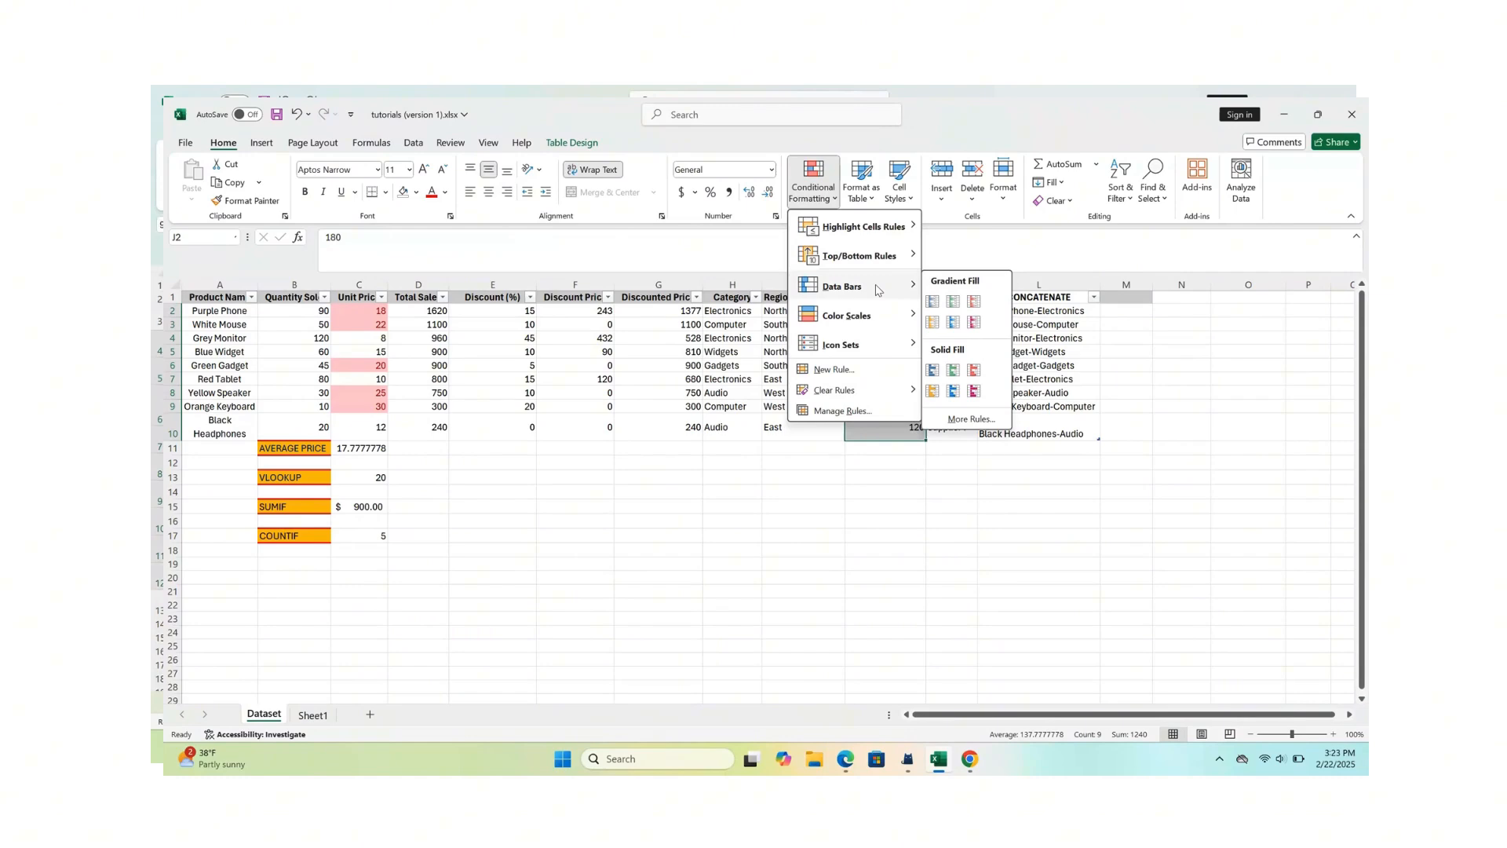
pyautogui.click(932, 301)
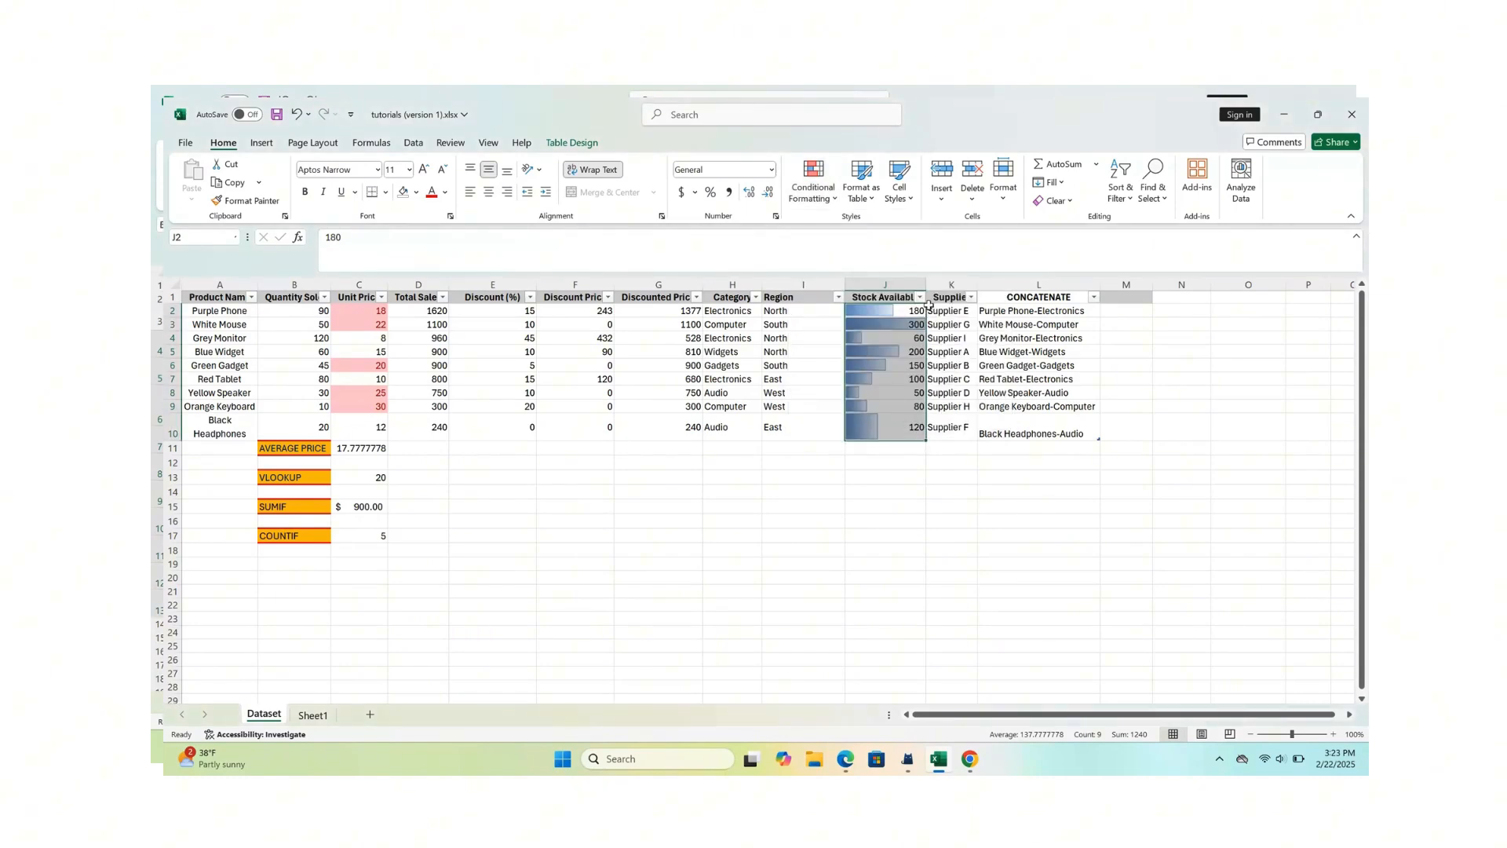
pyautogui.click(930, 493)
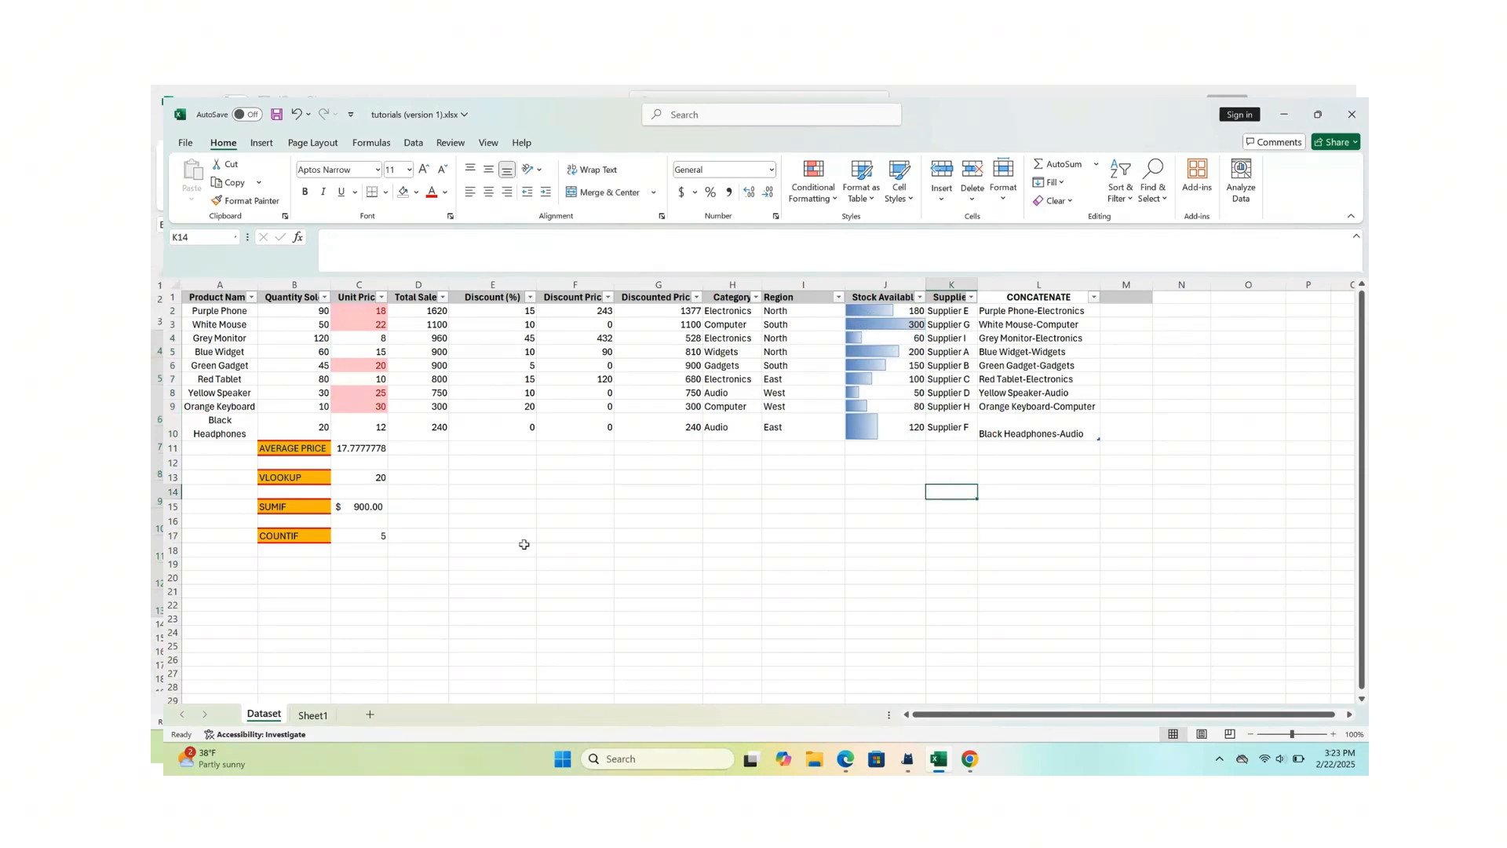
# - Switch to Sheet1 and show its list of first names, last names and scores
pyautogui.click(315, 716)
pyautogui.scroll(-1, 449, 511)
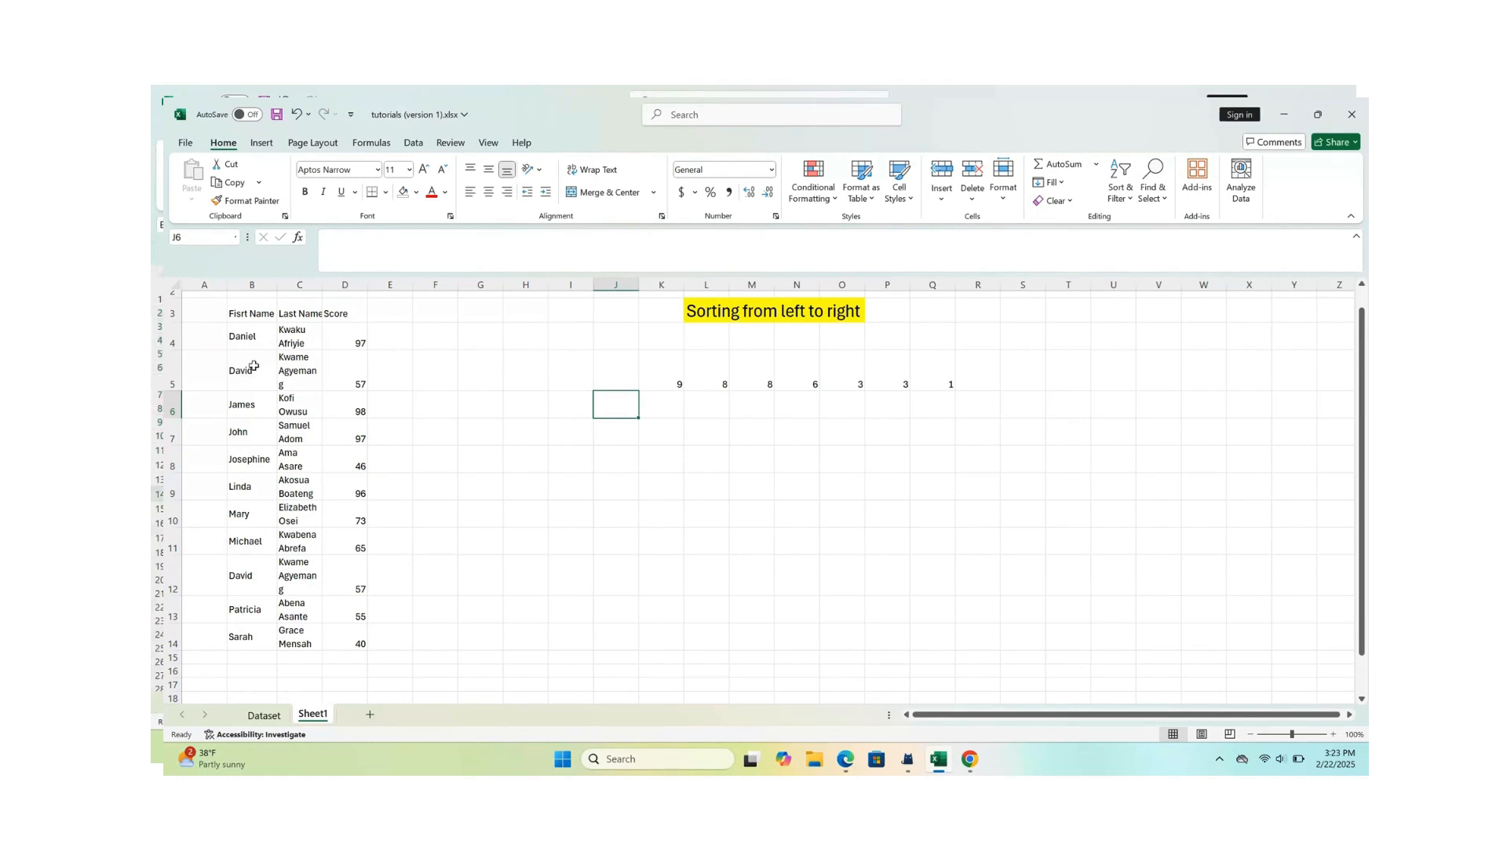
pyautogui.moveTo(245, 336); pyautogui.dragTo(308, 643)
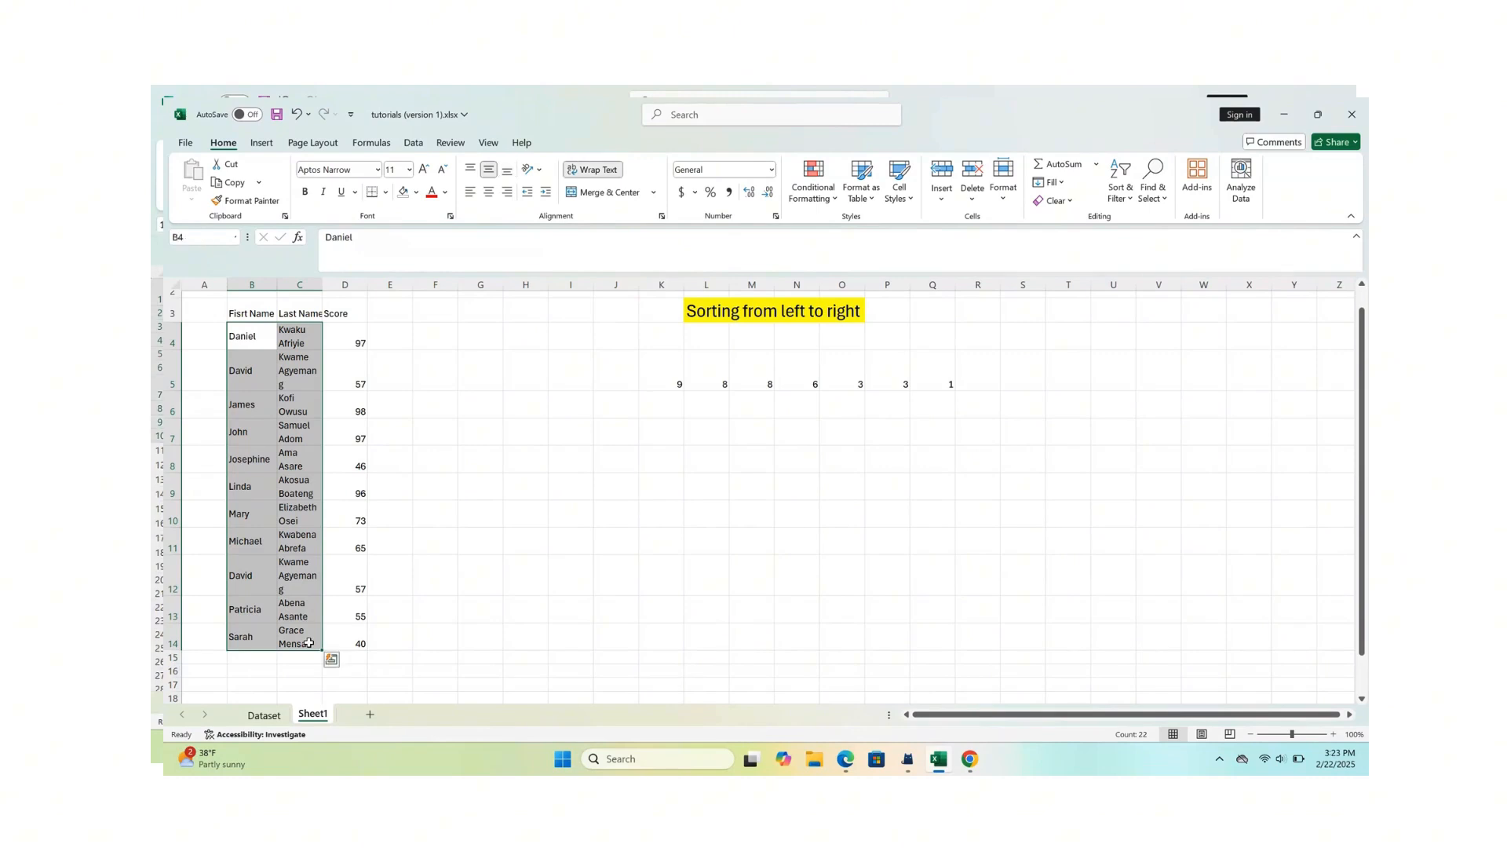
pyautogui.moveTo(435, 635); pyautogui.dragTo(349, 428)
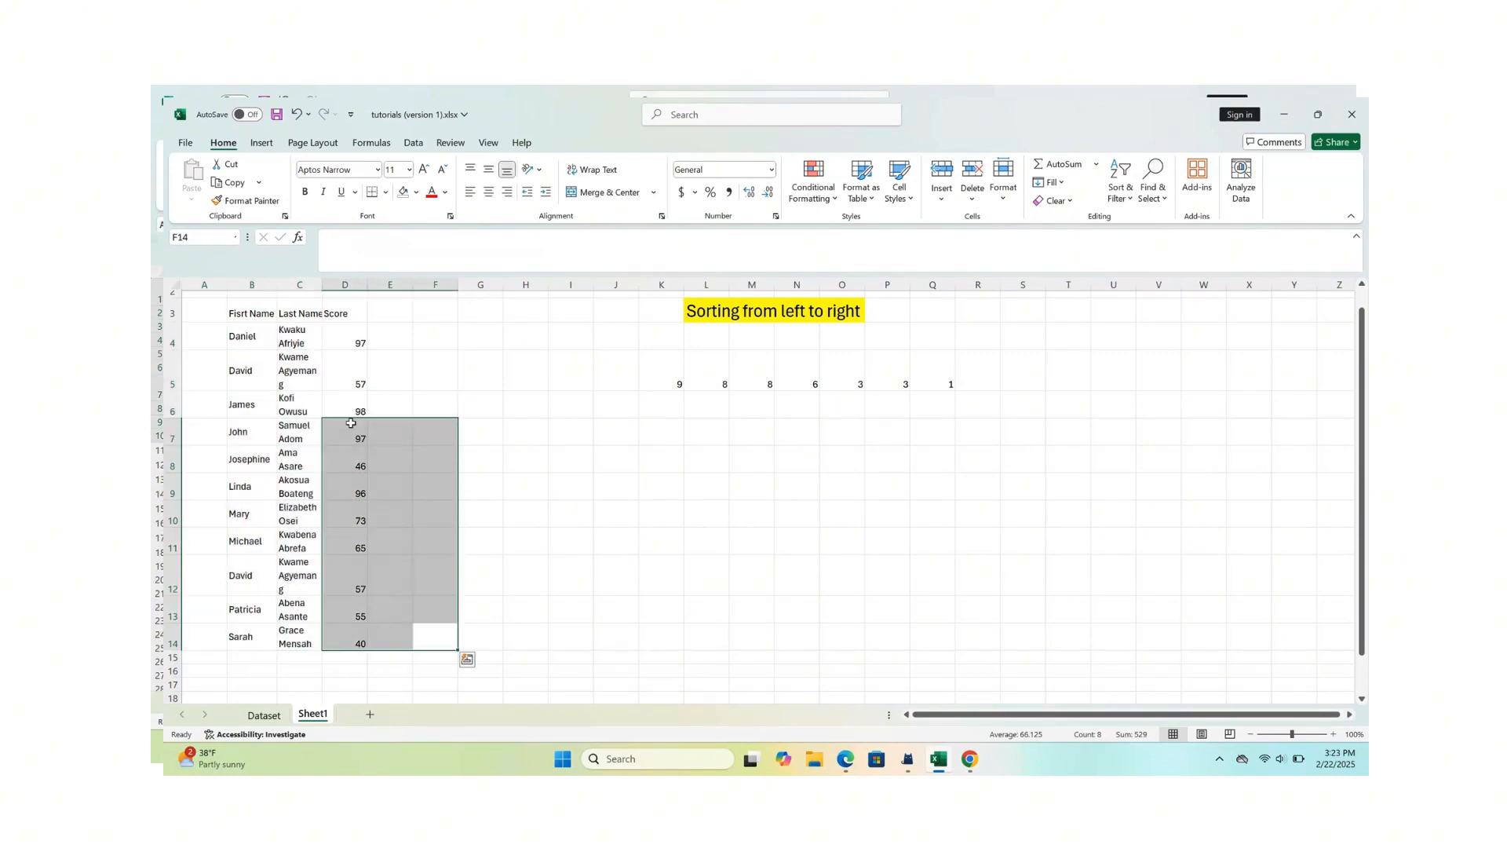
pyautogui.moveTo(238, 337); pyautogui.dragTo(357, 642)
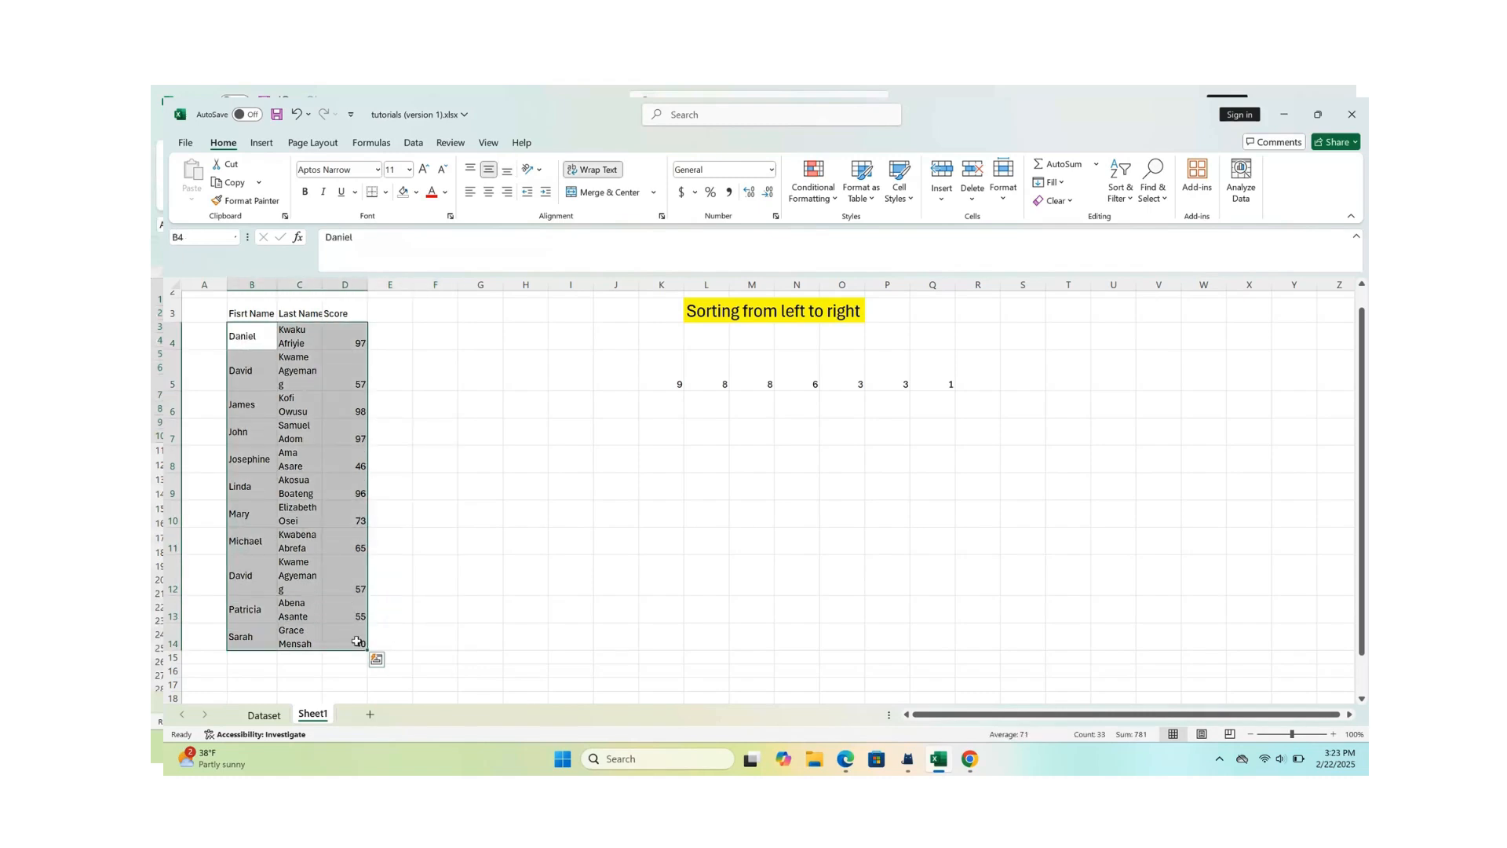
pyautogui.click(858, 188)
pyautogui.click(834, 200)
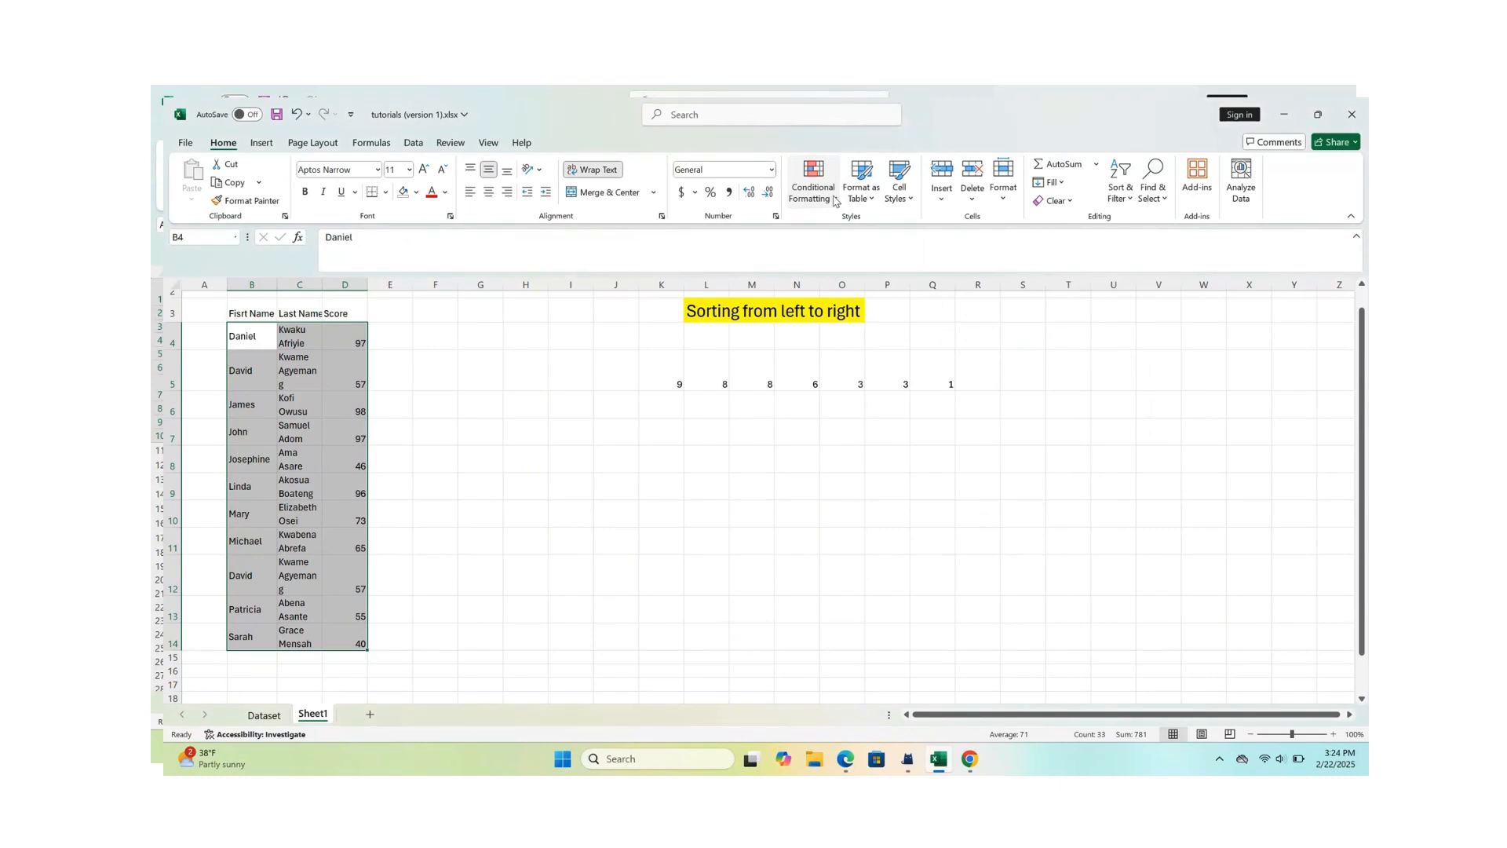
pyautogui.click(835, 200)
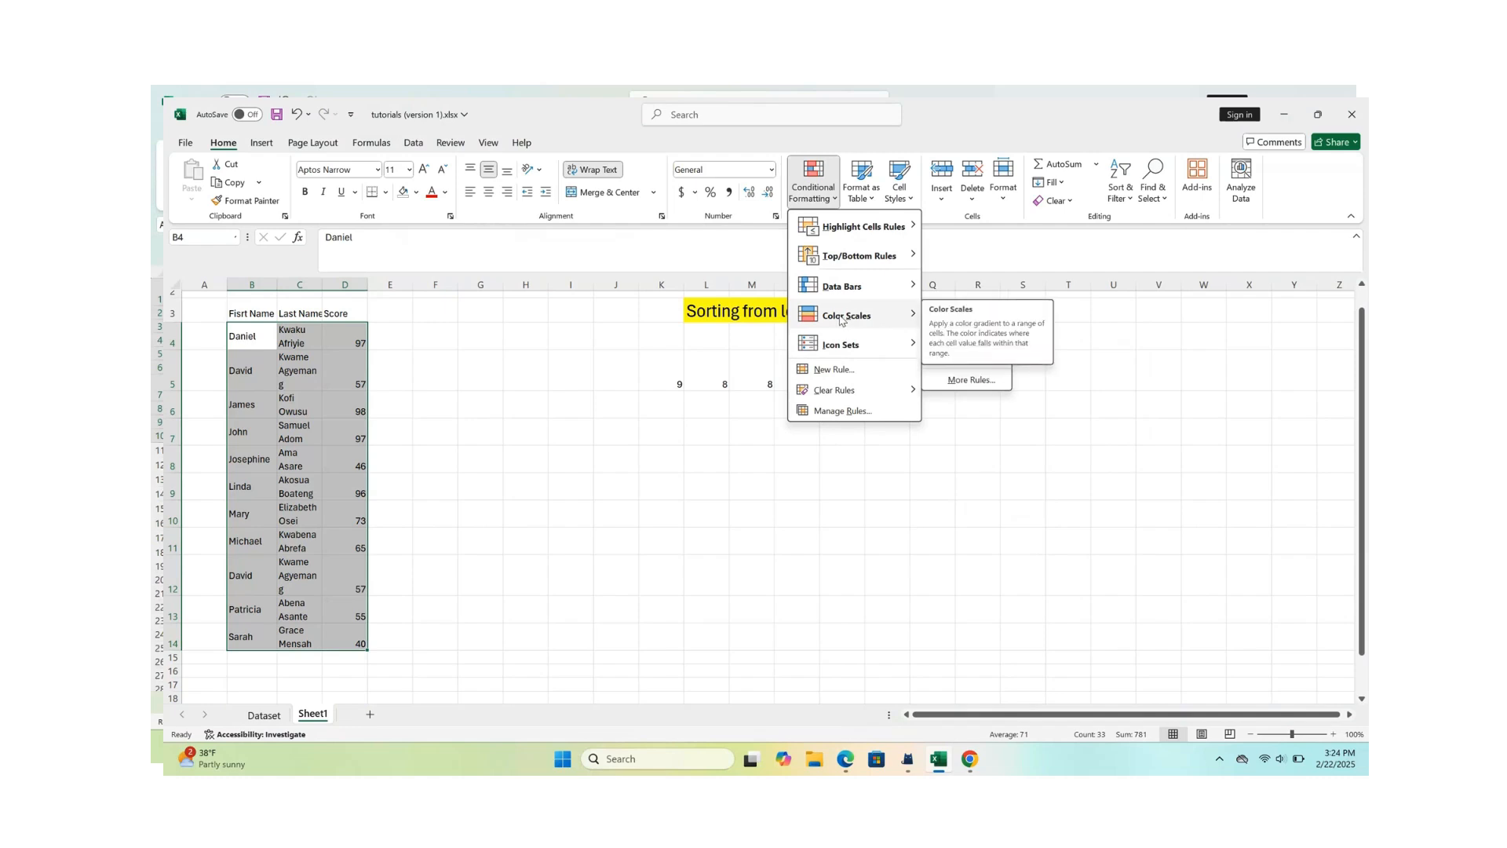
pyautogui.moveTo(867, 228)
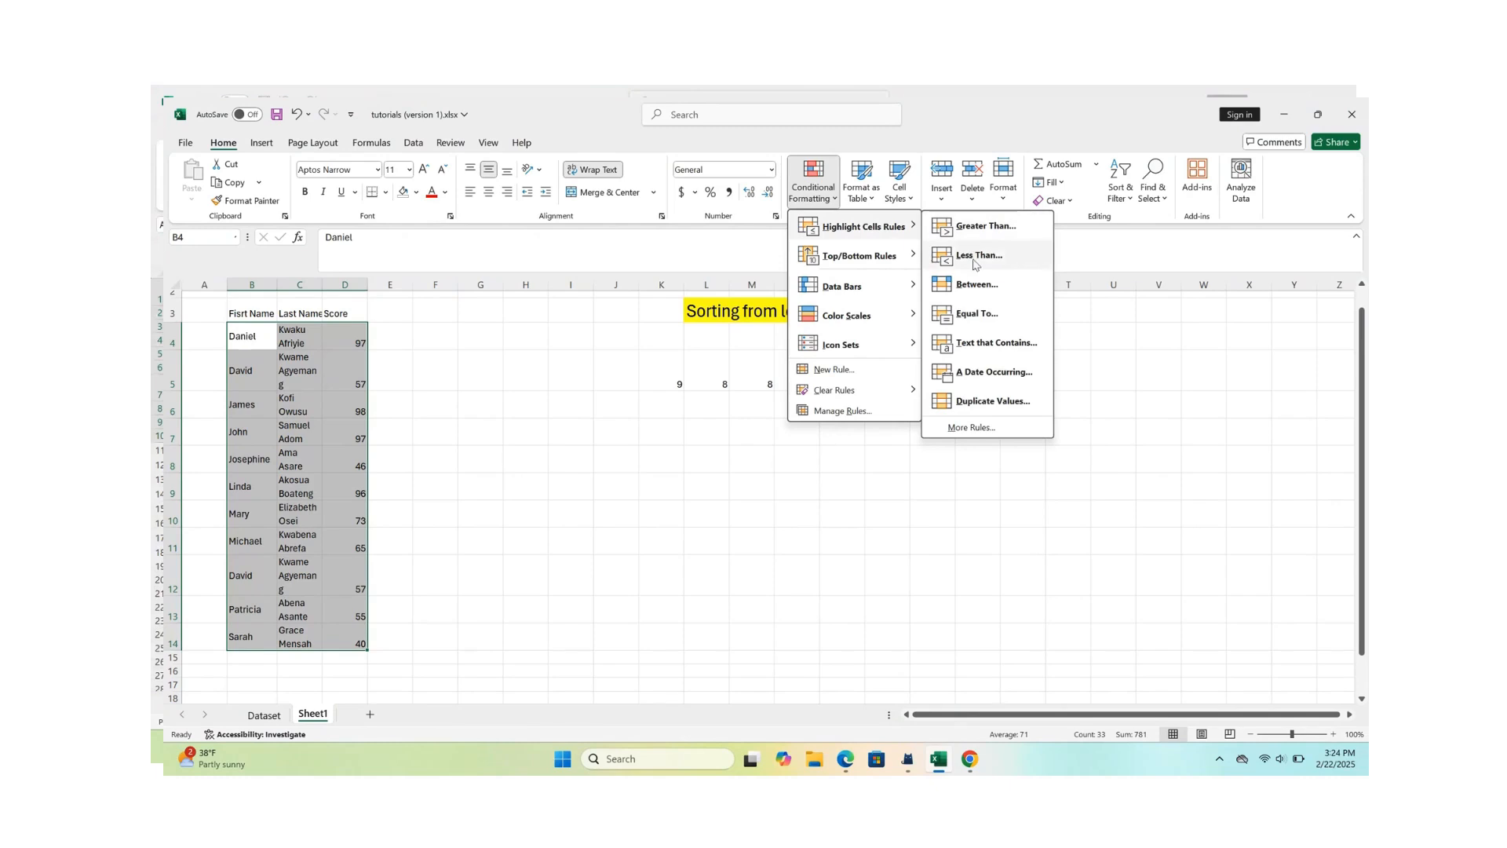
pyautogui.click(985, 401)
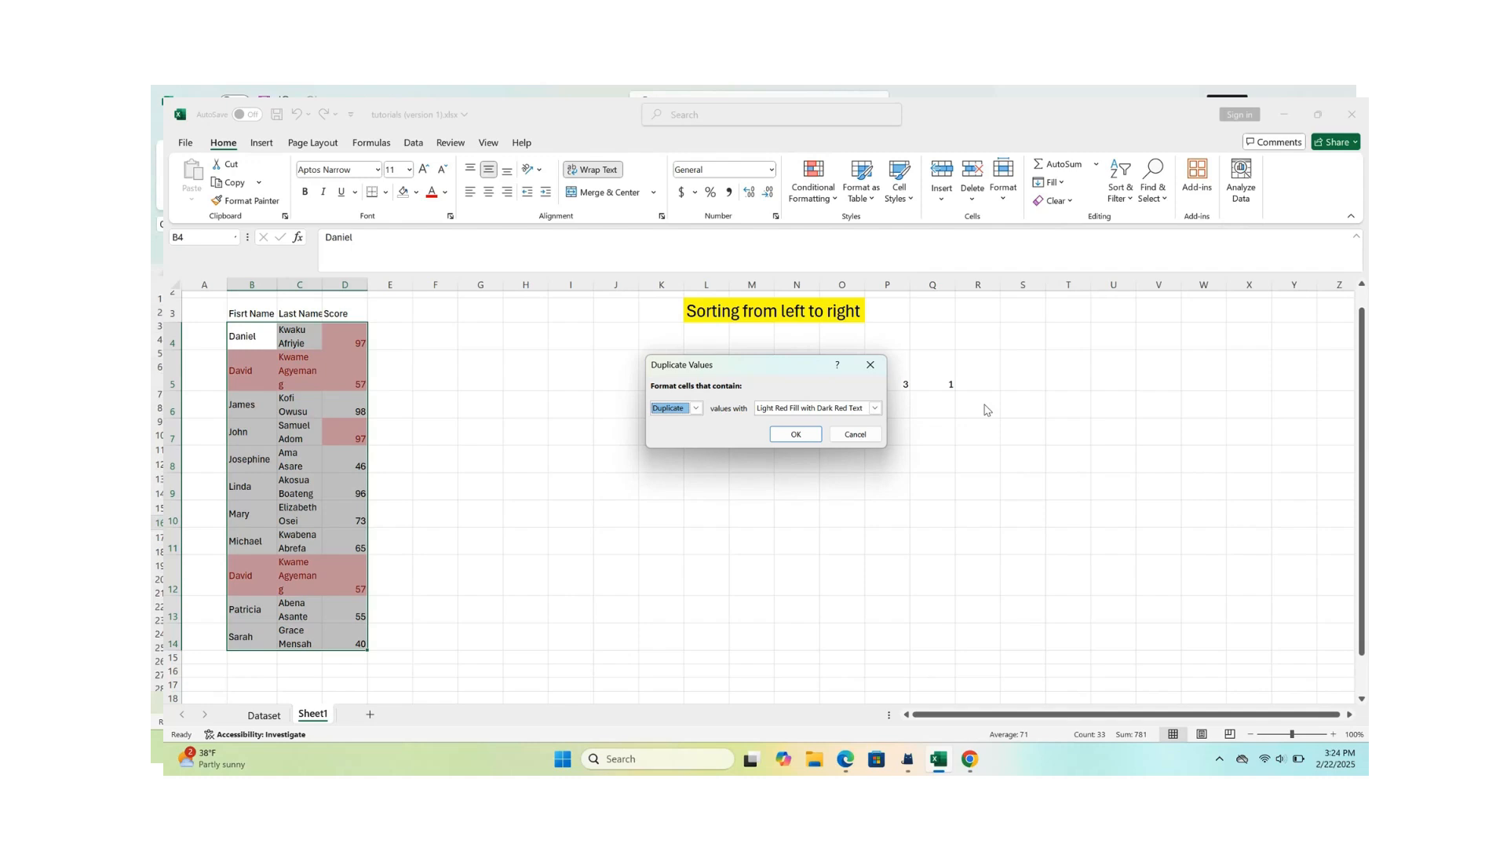
pyautogui.click(875, 365)
pyautogui.click(438, 379)
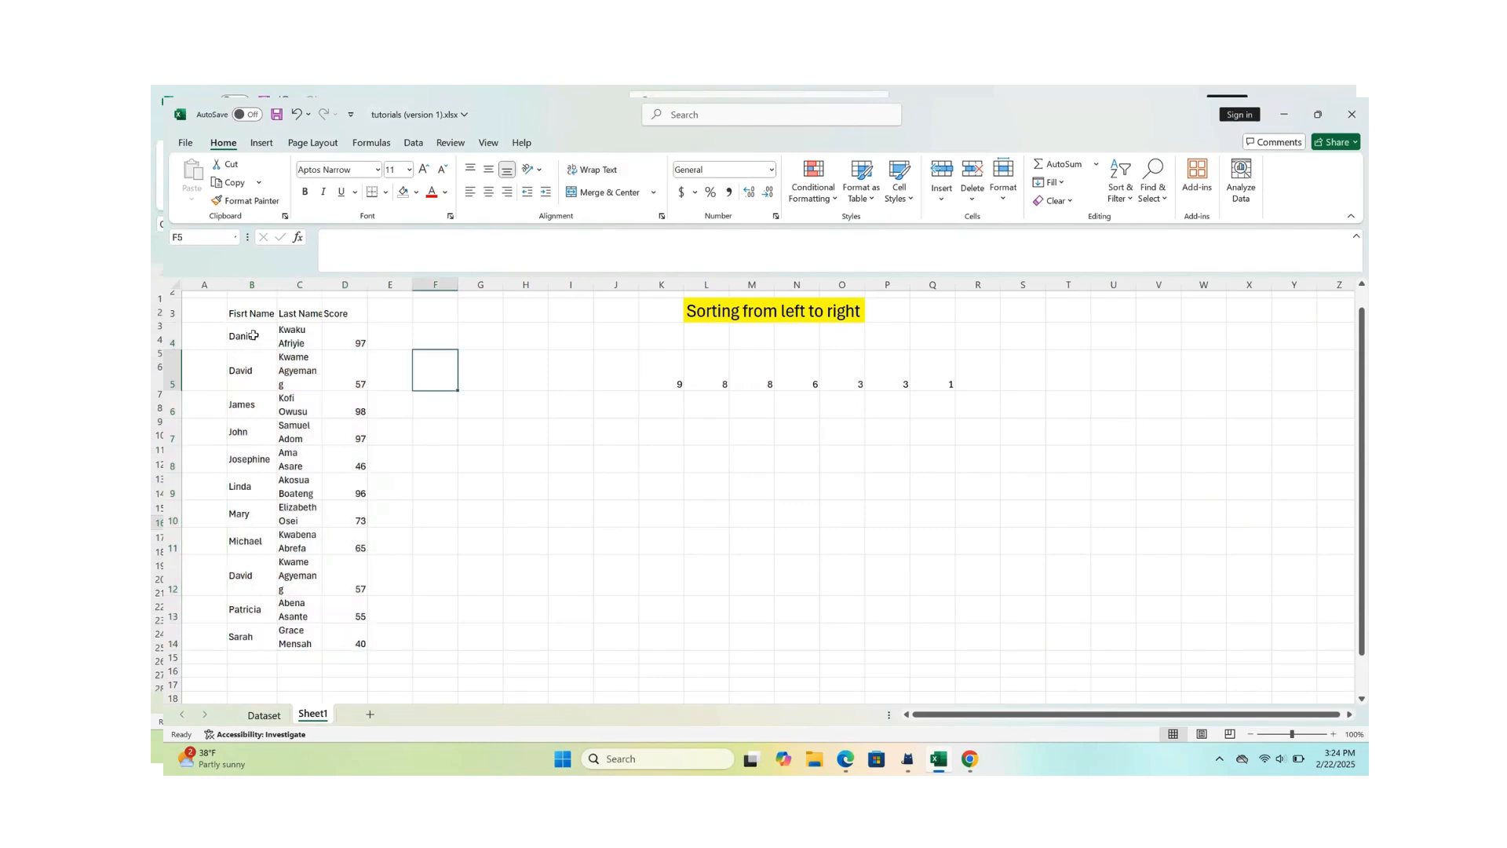
# - Highlight duplicate values in the first and last names B4:C14 with Light Red Fill with Dark Red Text
pyautogui.moveTo(253, 336); pyautogui.dragTo(283, 648)
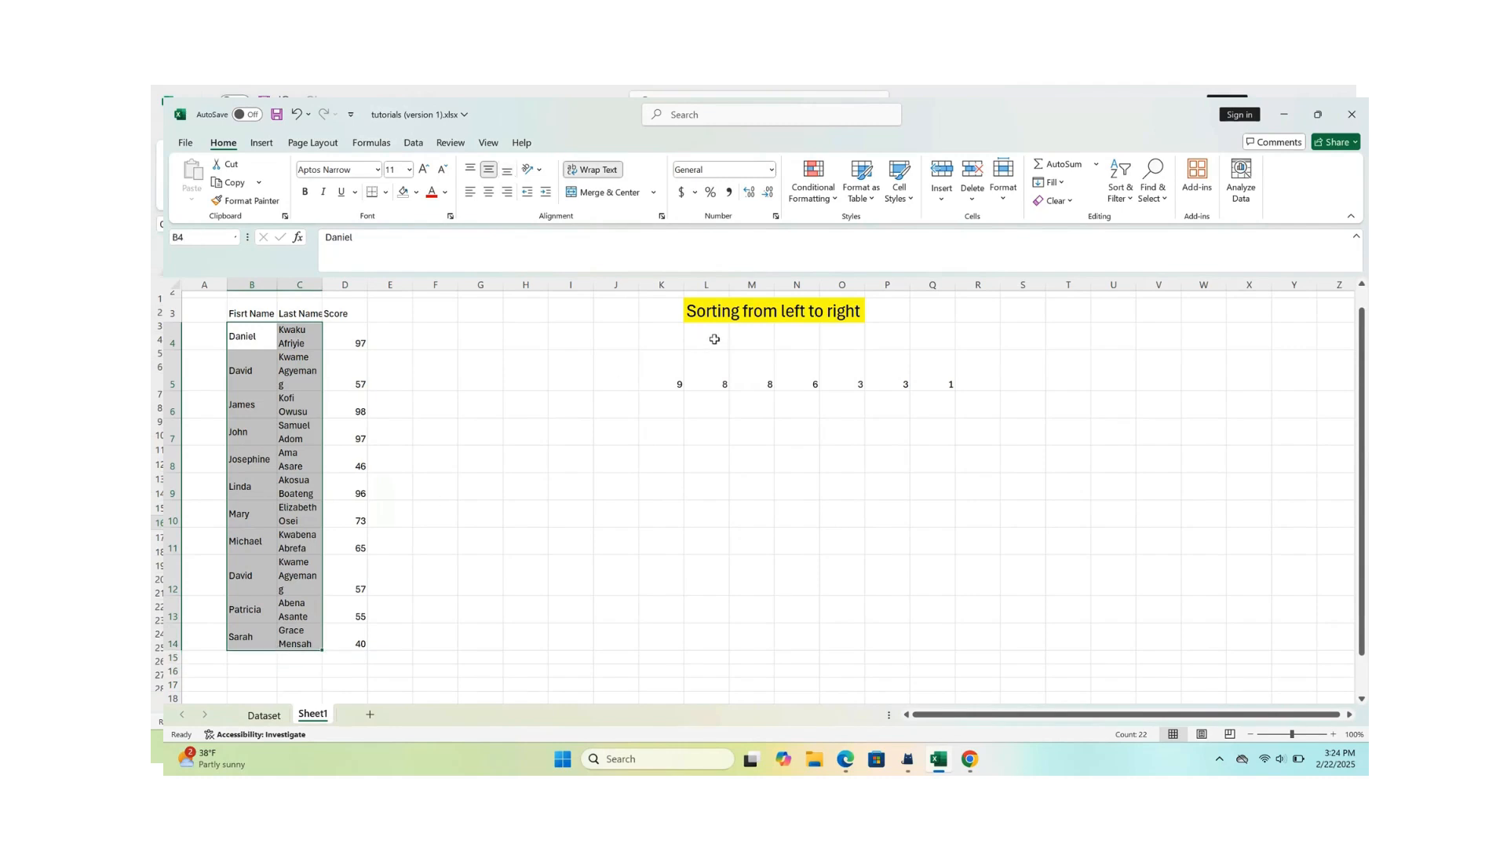
pyautogui.click(835, 198)
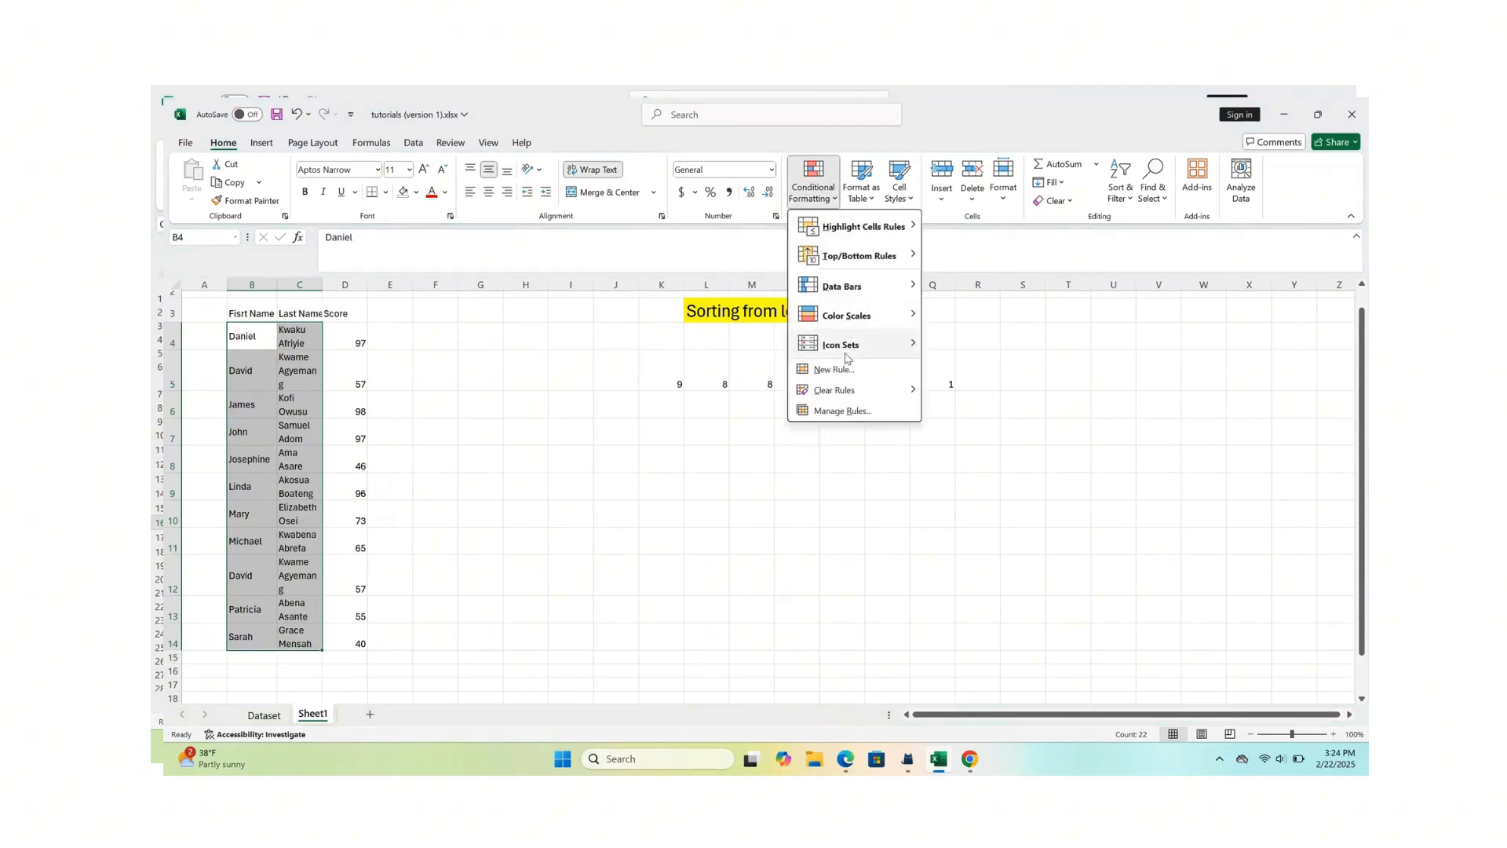
pyautogui.moveTo(880, 229)
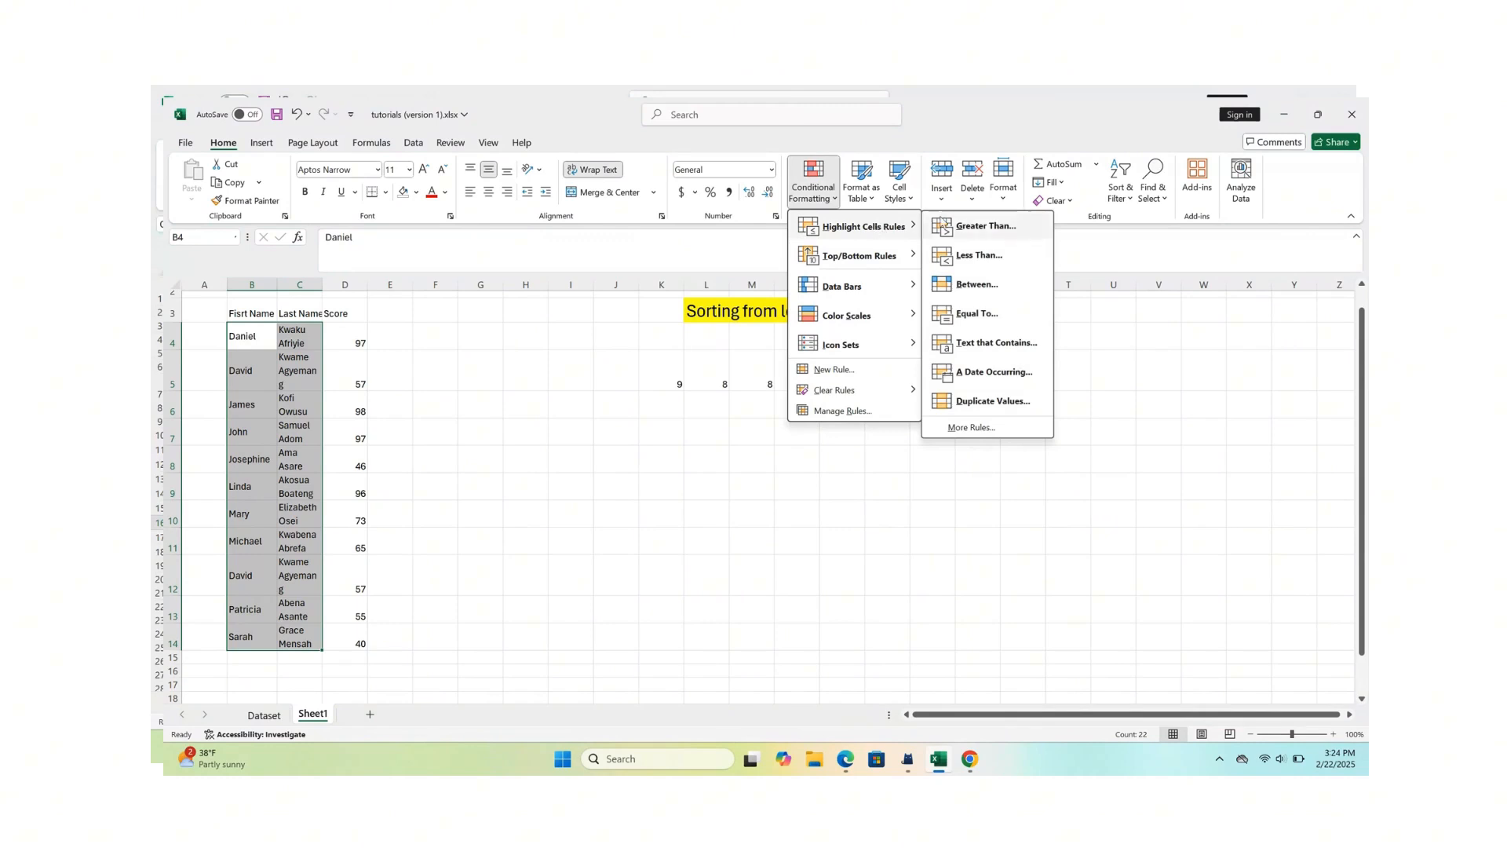
pyautogui.click(979, 402)
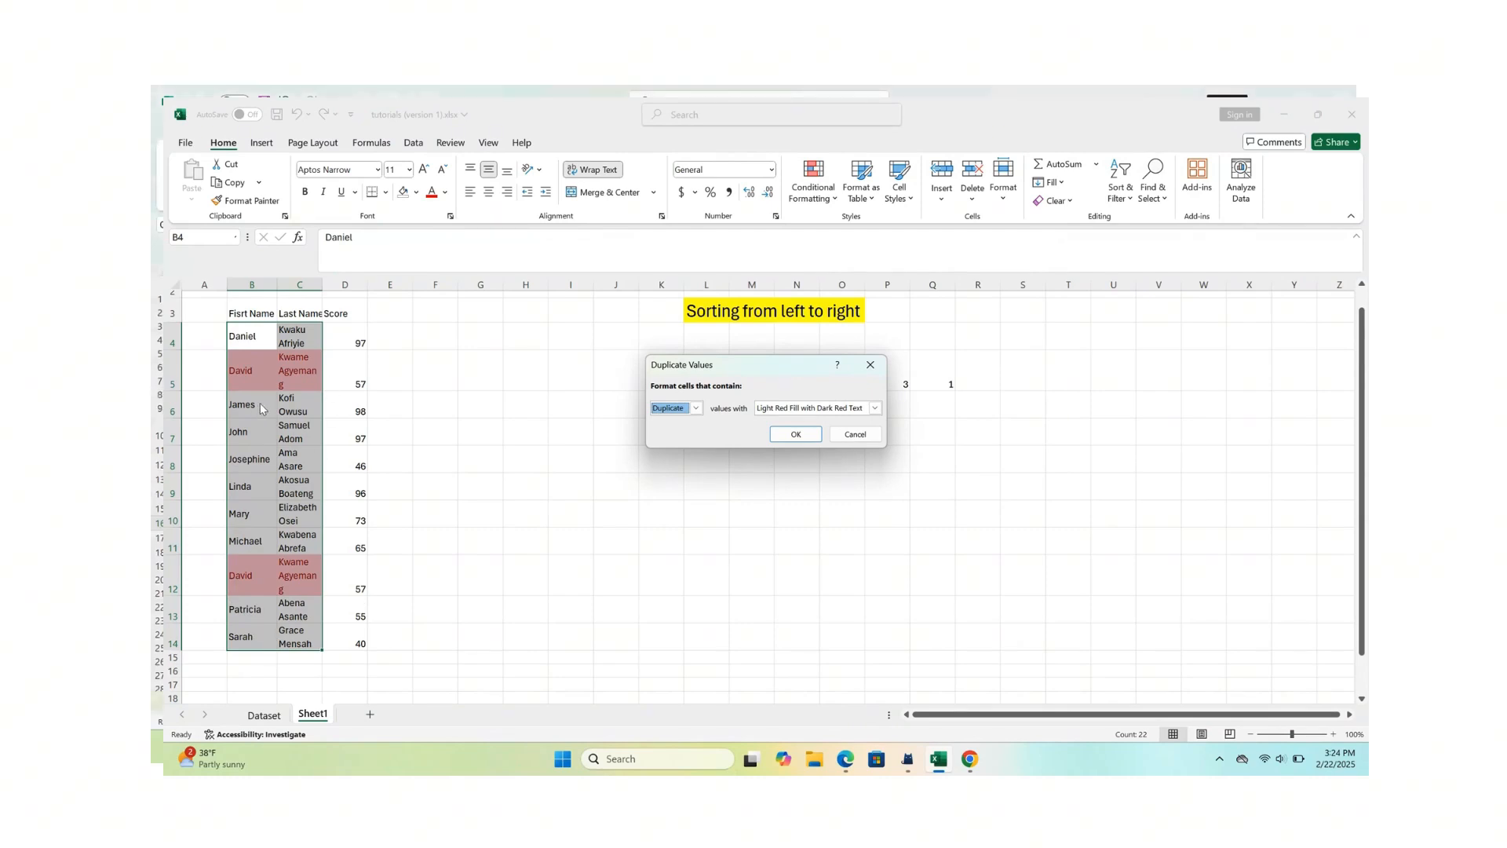
pyautogui.click(788, 438)
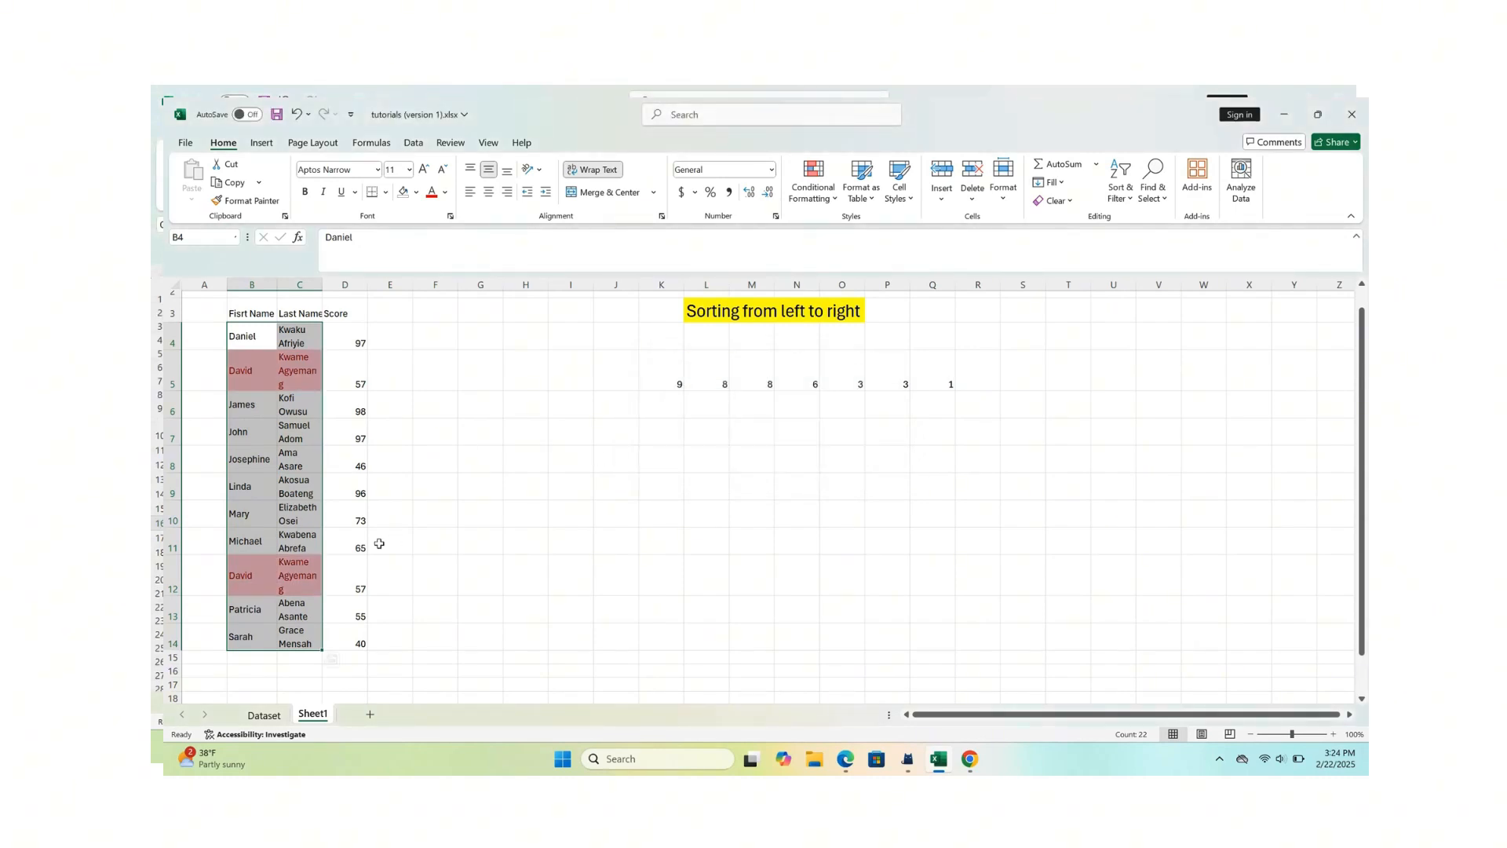
pyautogui.click(379, 542)
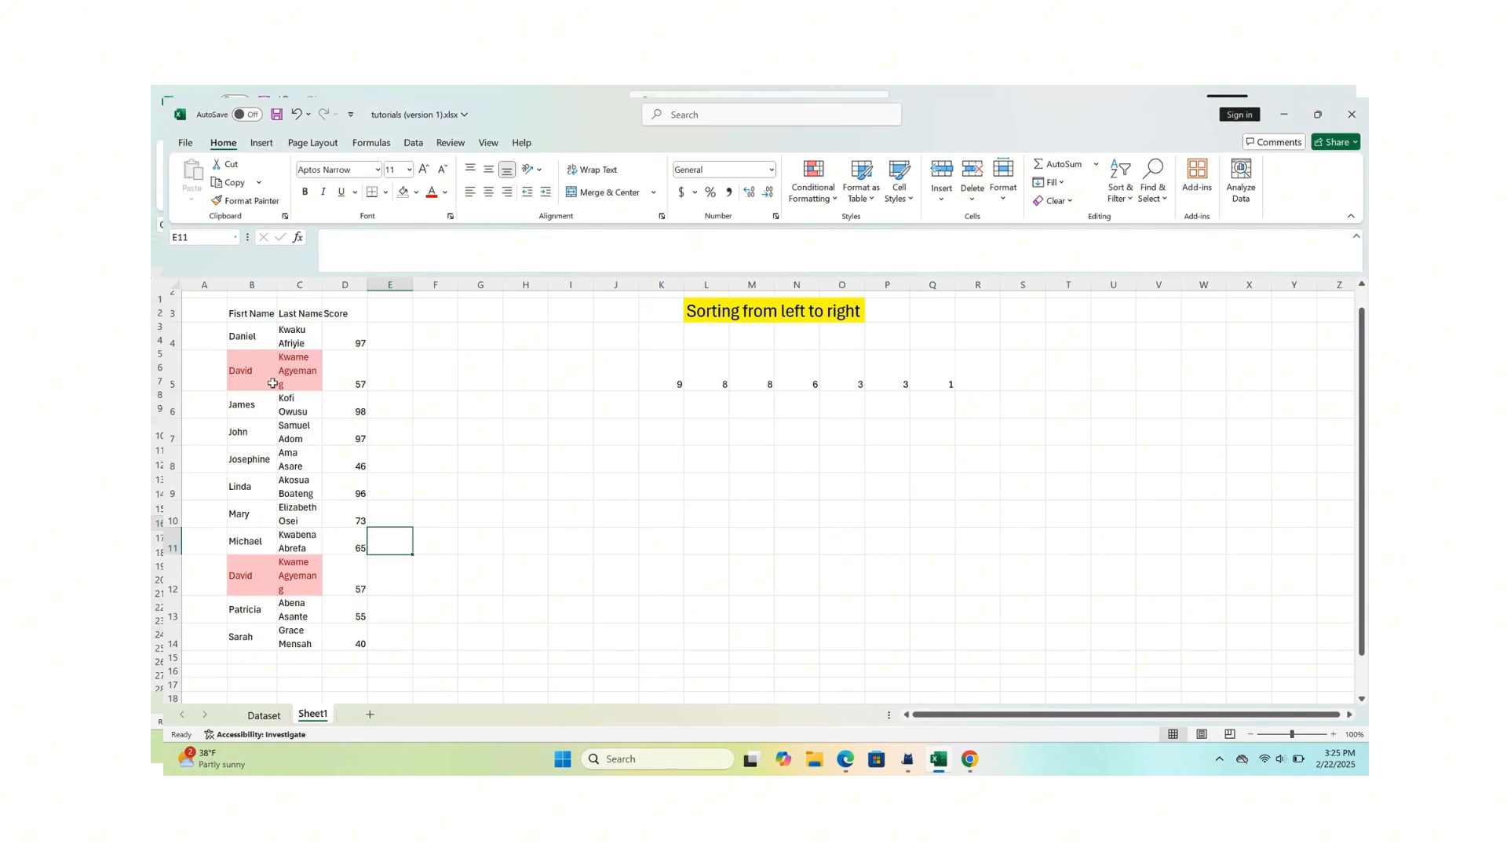
# - Compare the highlighted duplicate name entries in rows 5 and 12
pyautogui.click(284, 578)
pyautogui.click(253, 374)
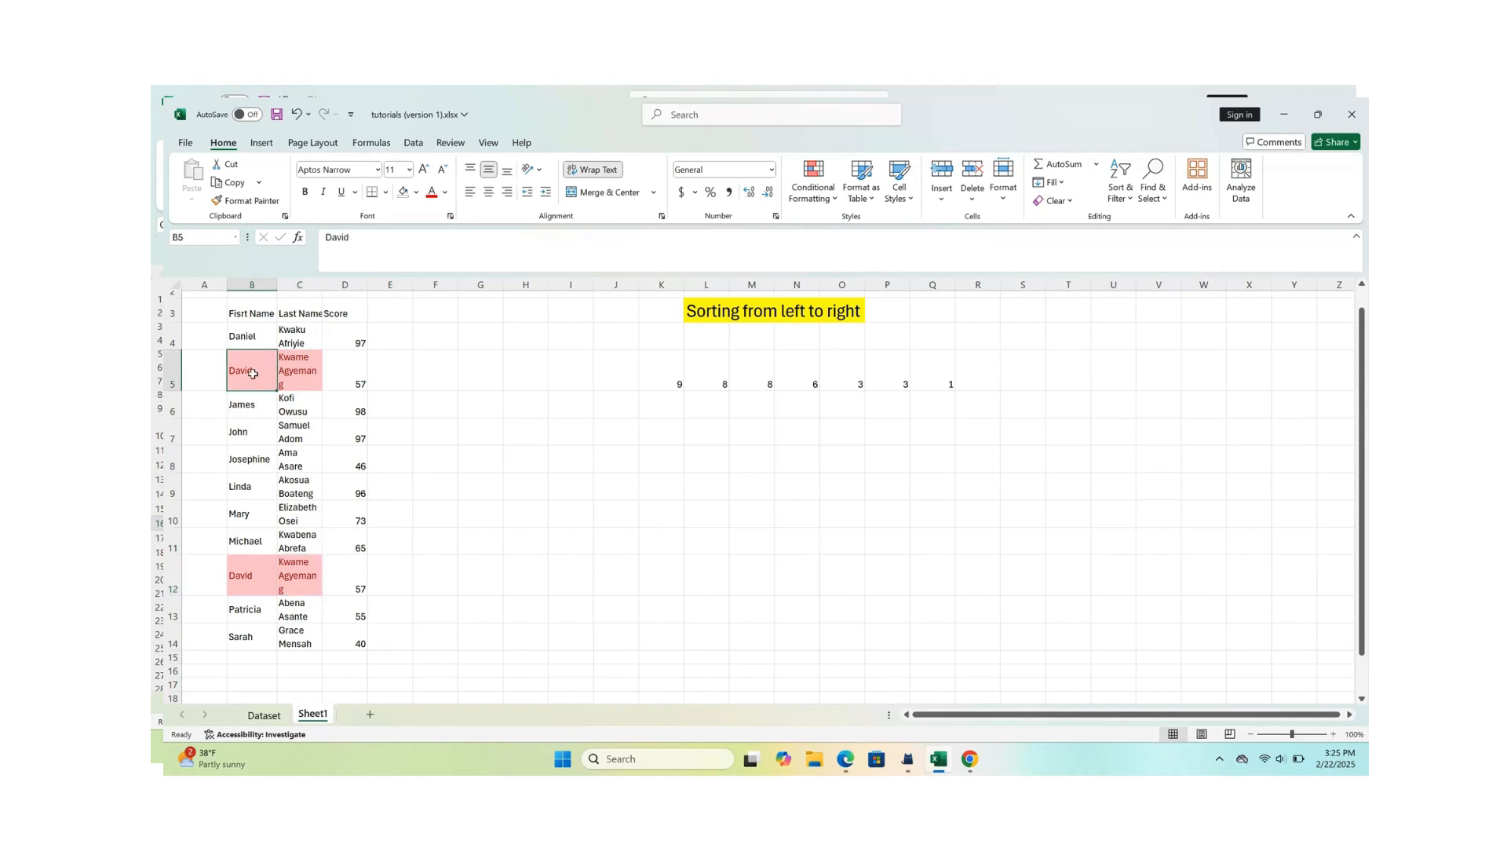
pyautogui.click(240, 585)
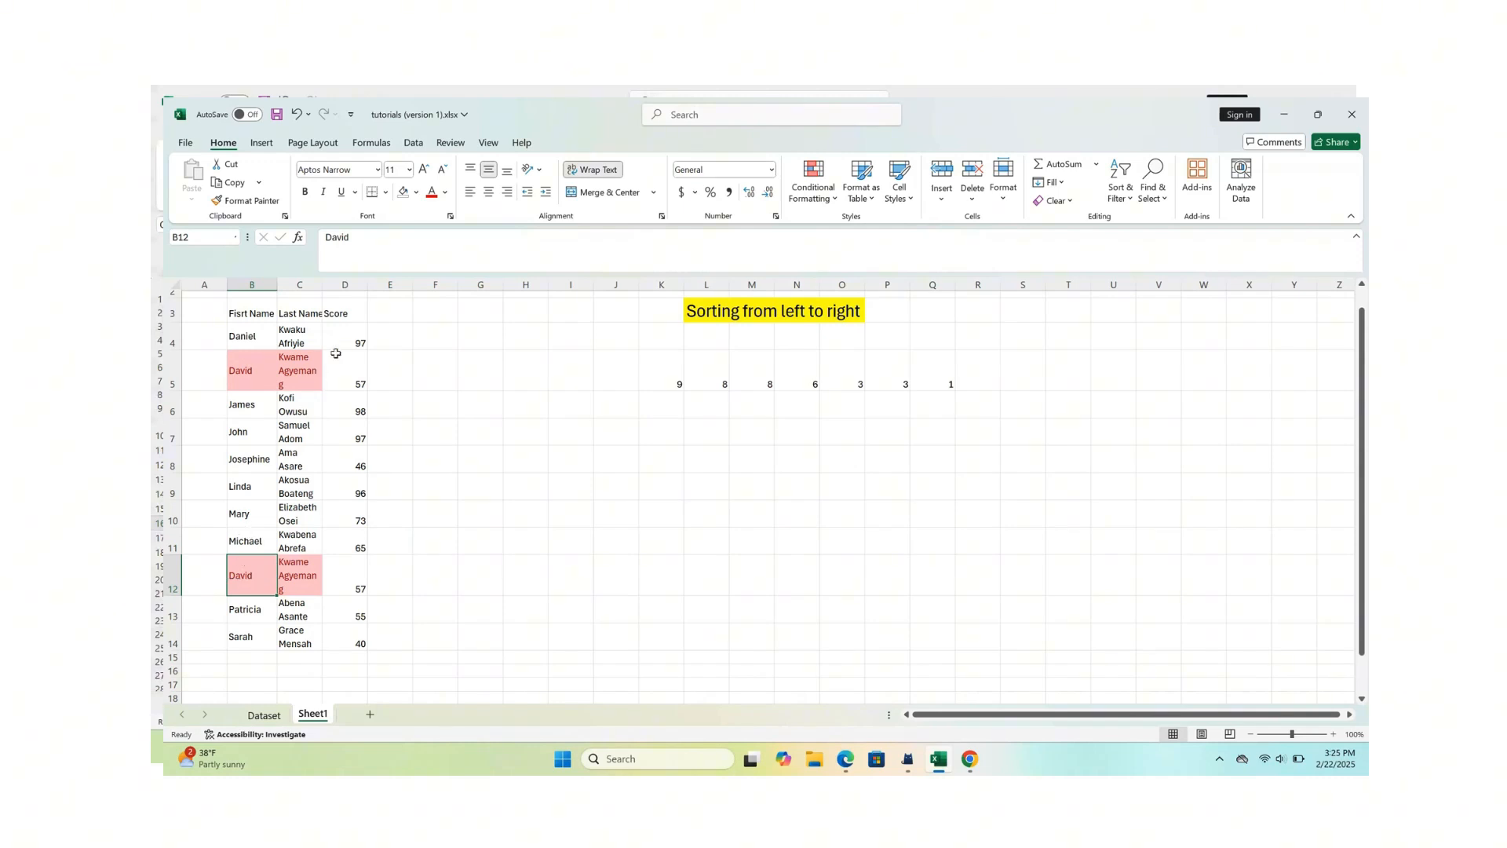
pyautogui.moveTo(263, 358); pyautogui.dragTo(270, 461)
pyautogui.click(562, 459)
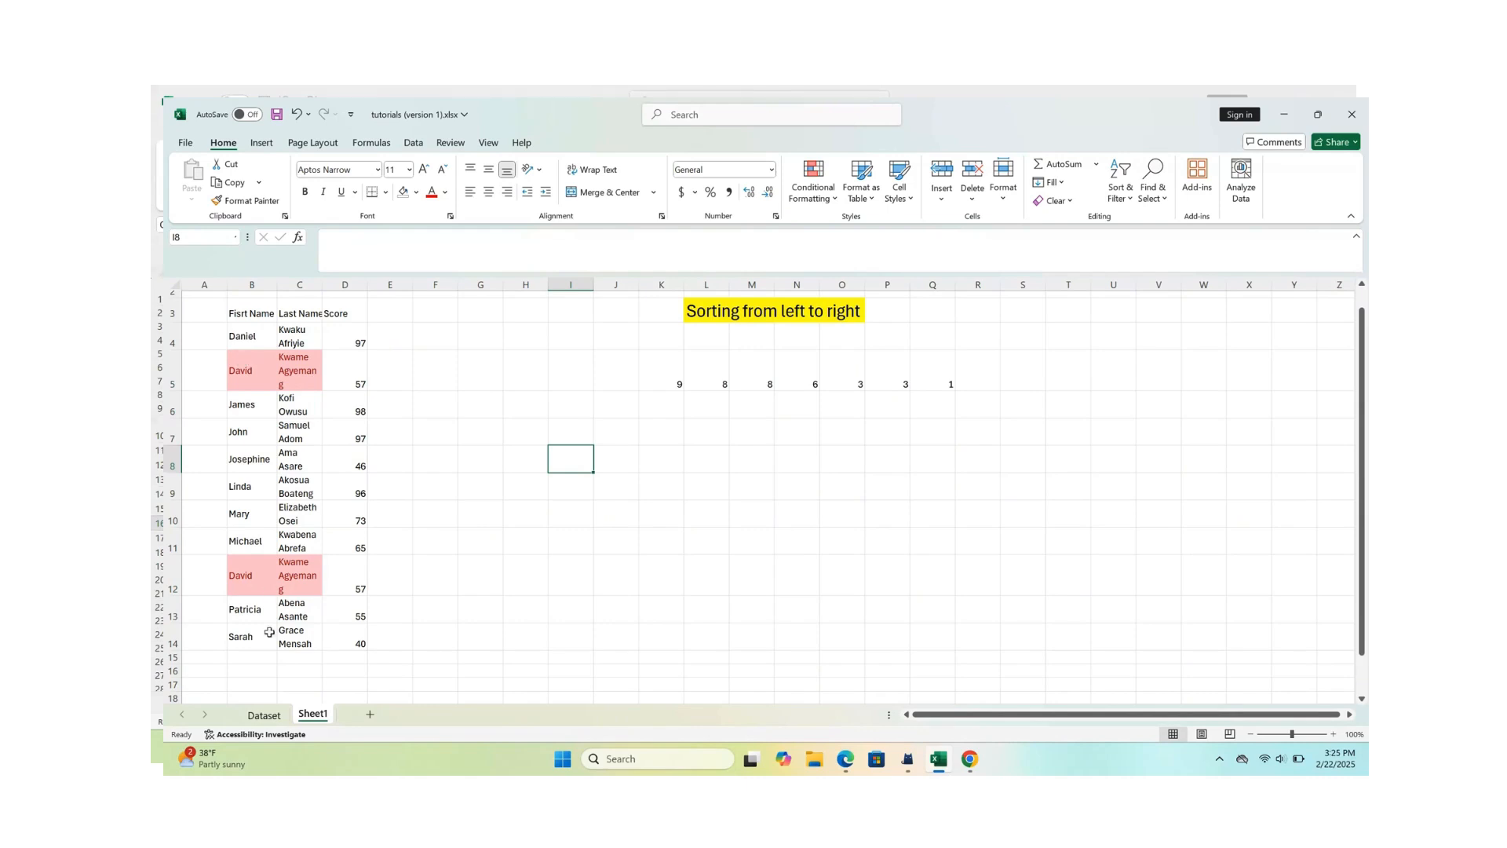
# - Clear the duplicate person's entry in row 12 and delete the entire row from the sheet
pyautogui.click(204, 577)
pyautogui.click(171, 575)
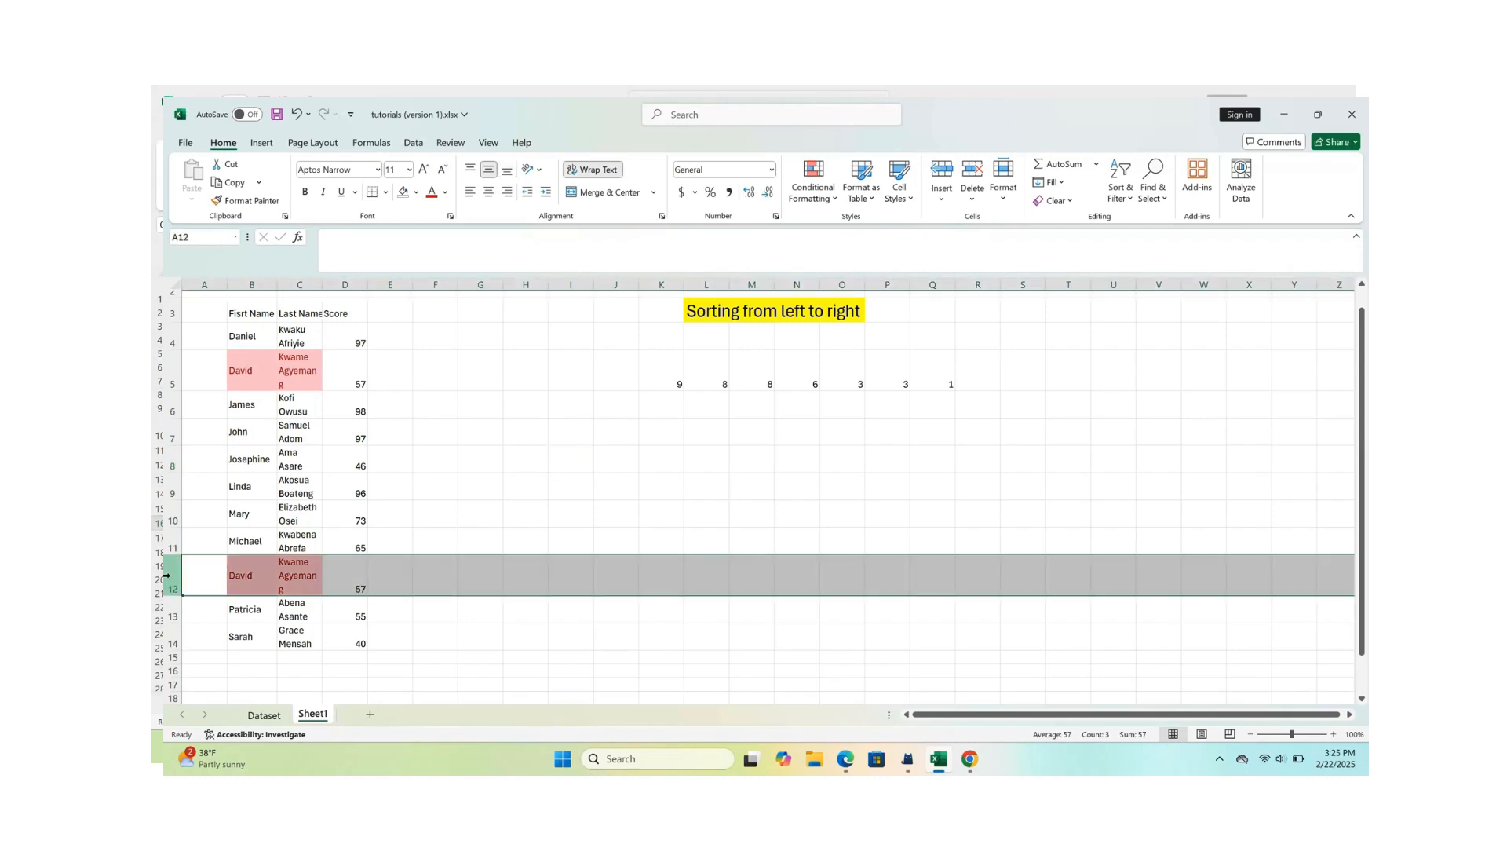
pyautogui.press('Delete')
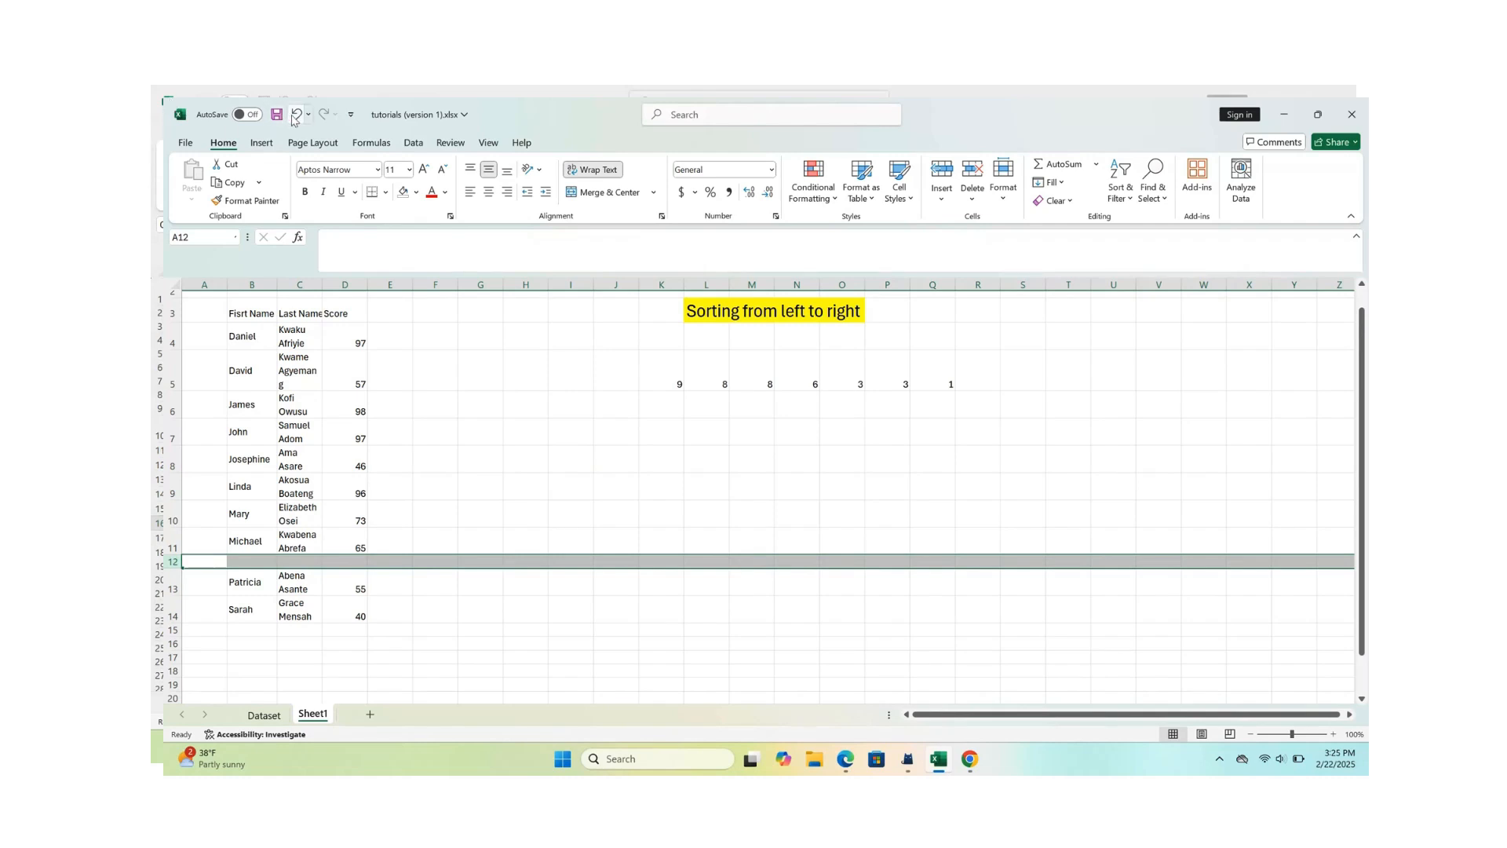
pyautogui.rightClick(165, 564)
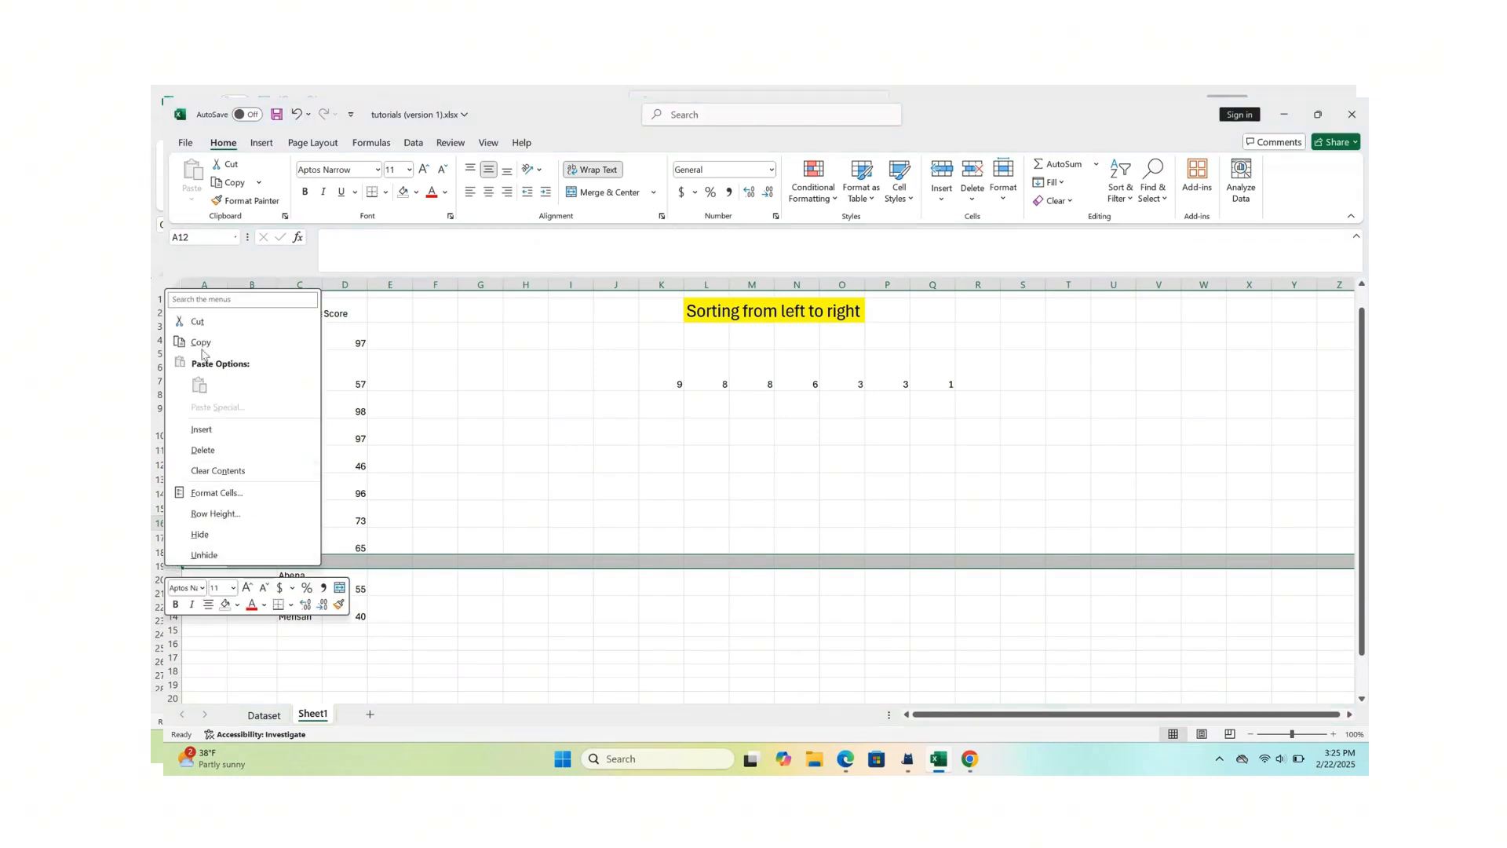
pyautogui.click(198, 451)
pyautogui.click(587, 546)
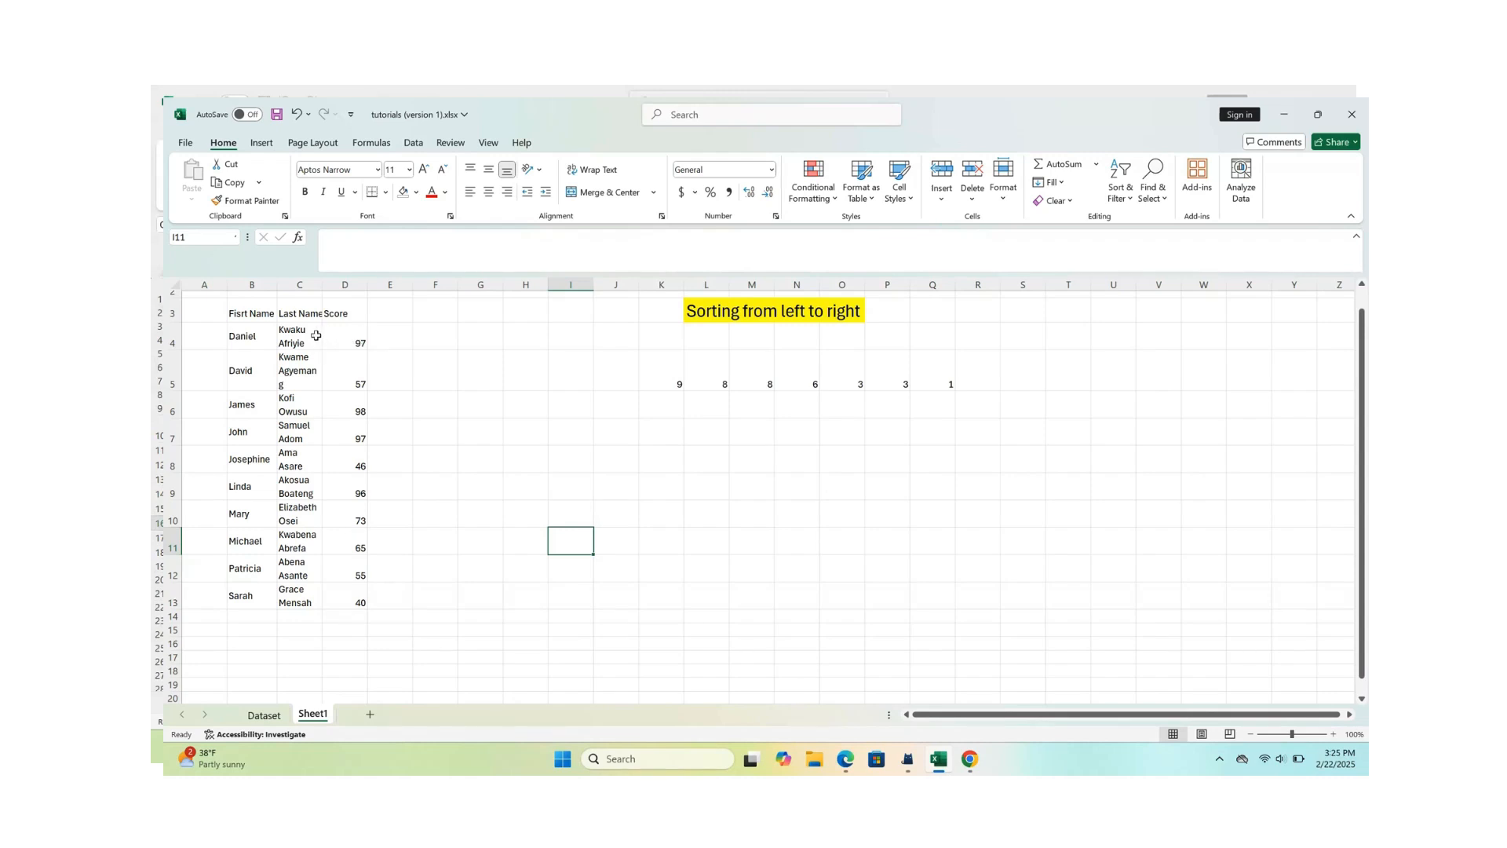
# - Highlight the top 5 scores in D4:D13 with Light Red Fill with Dark Red Text
pyautogui.moveTo(358, 335); pyautogui.dragTo(355, 595)
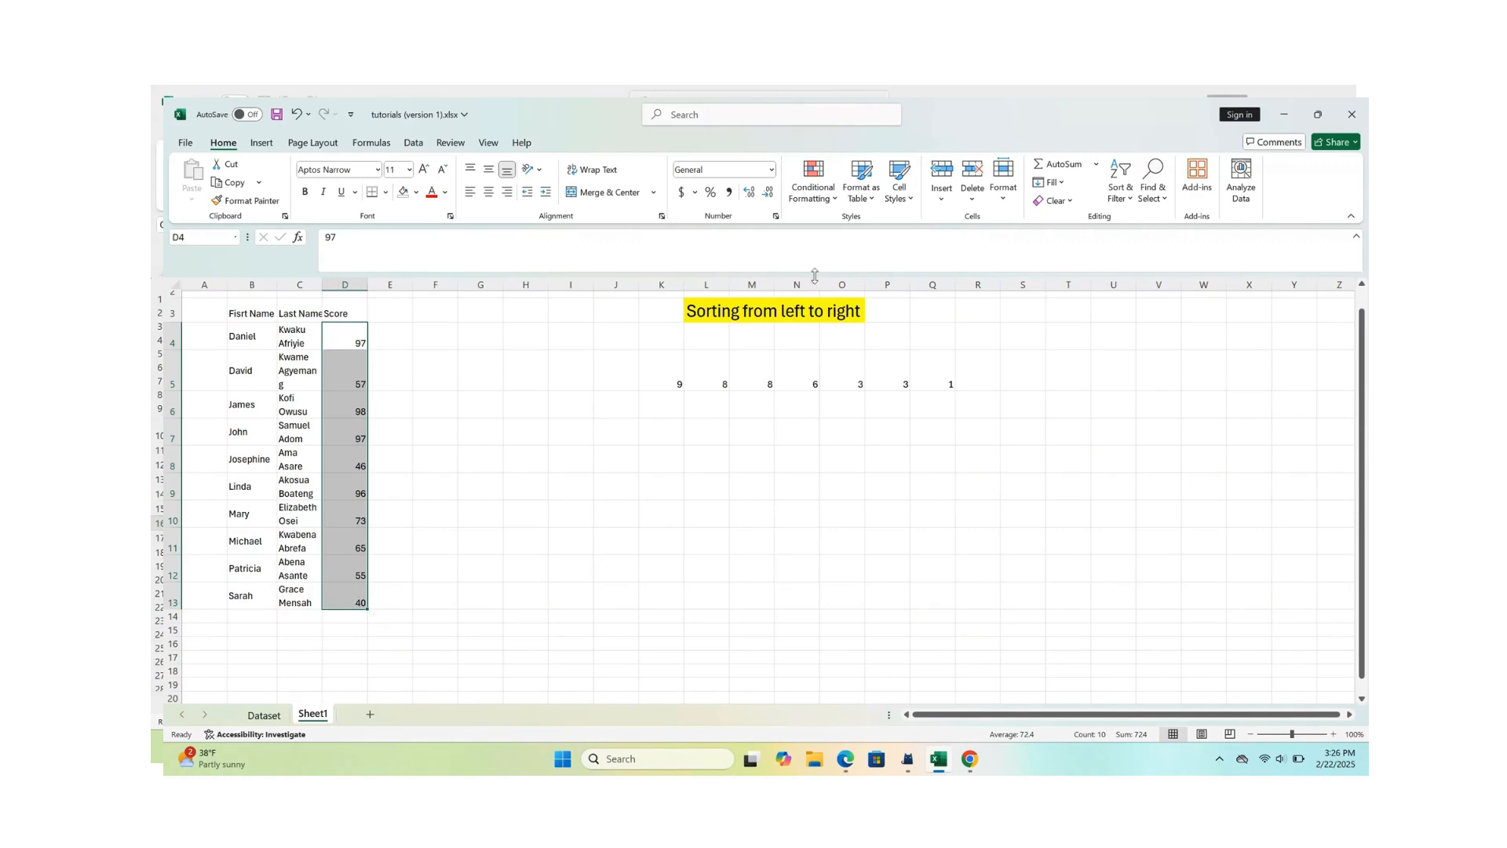
pyautogui.click(826, 202)
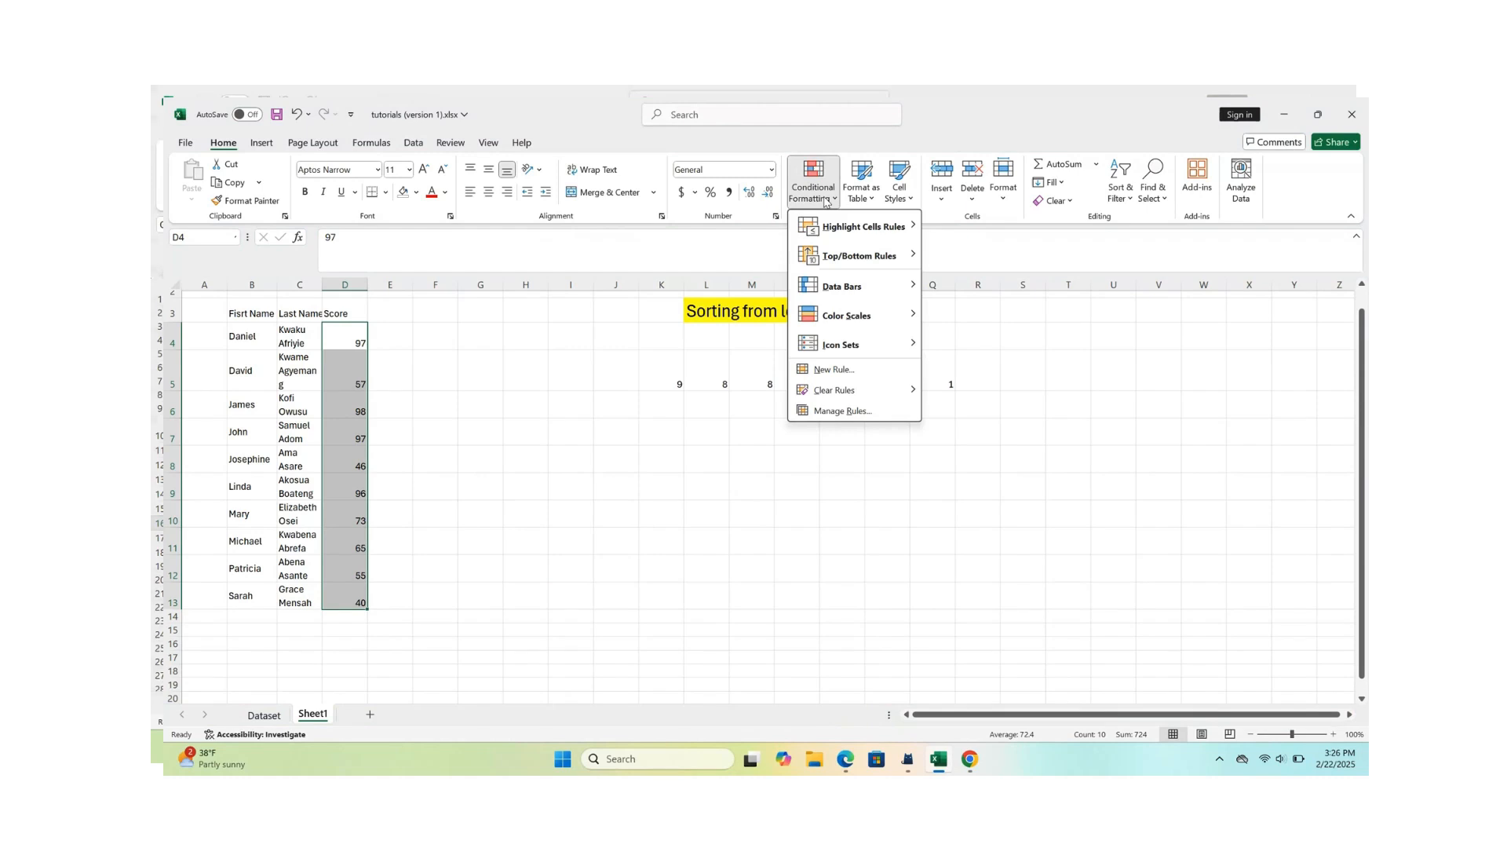
pyautogui.moveTo(852, 224)
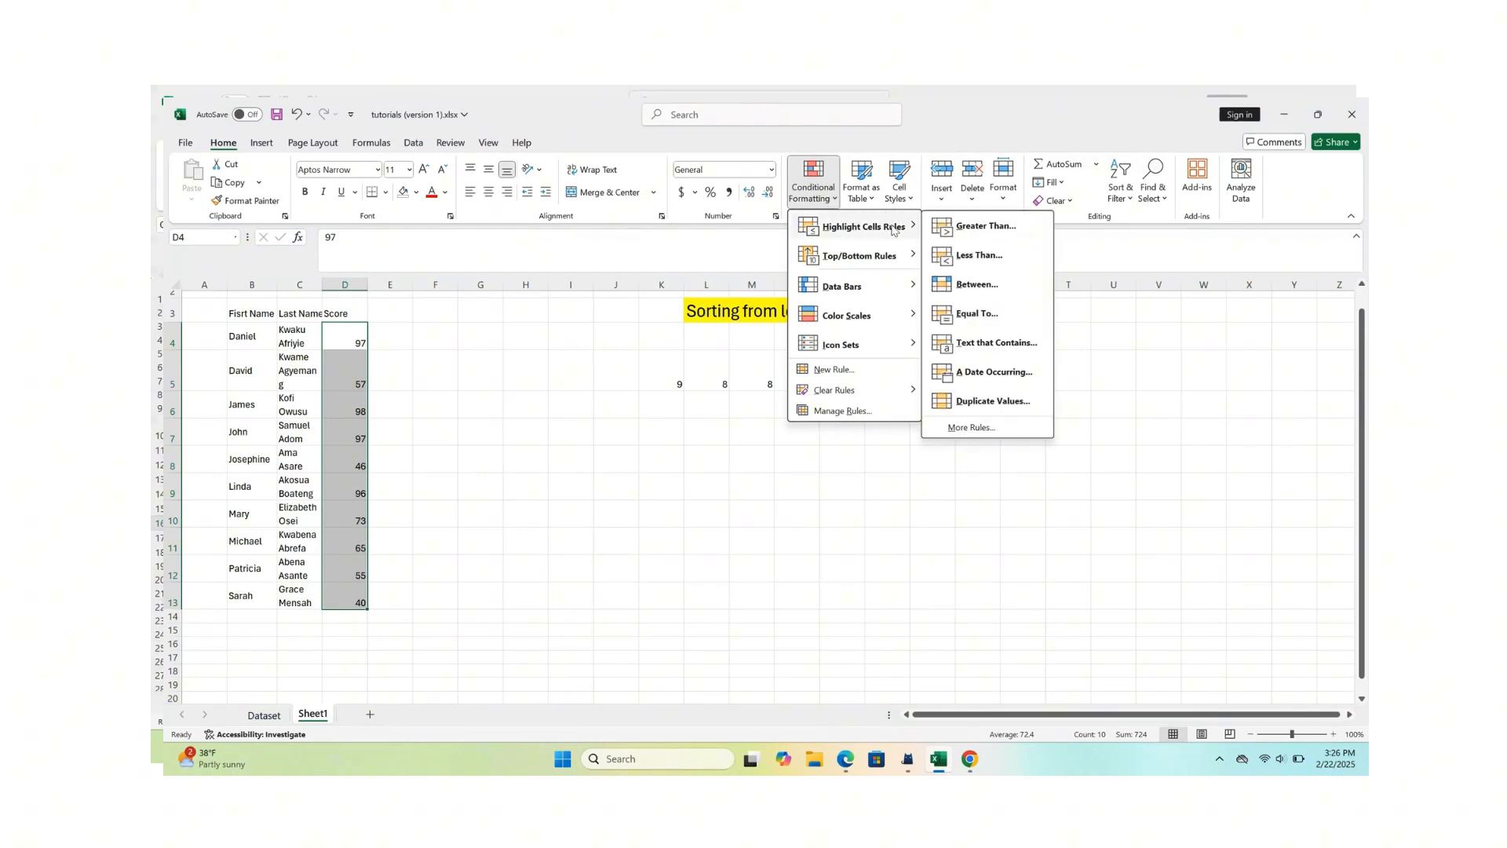
pyautogui.moveTo(852, 263)
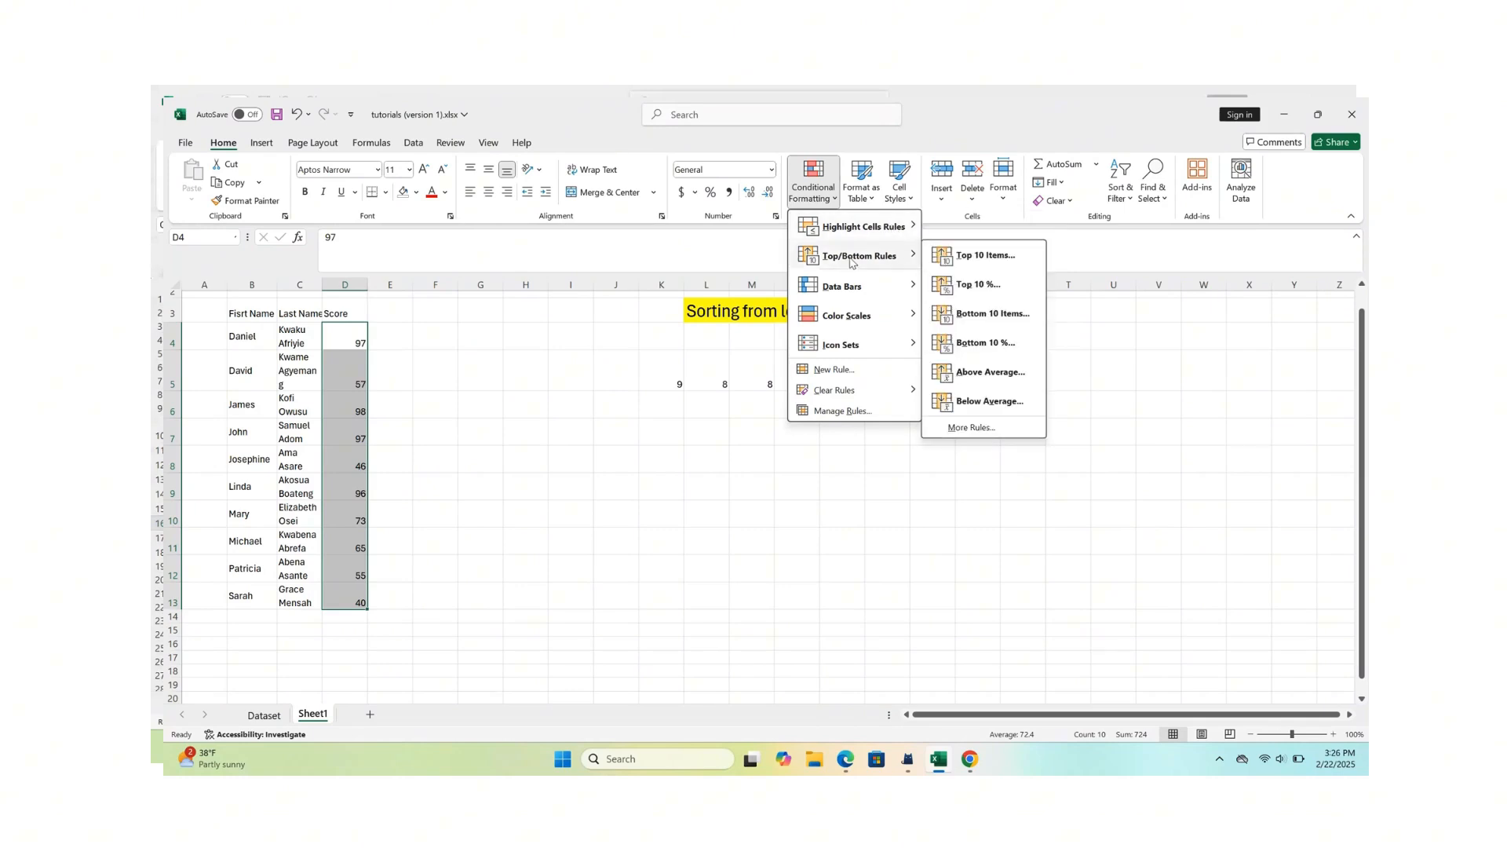
pyautogui.click(983, 257)
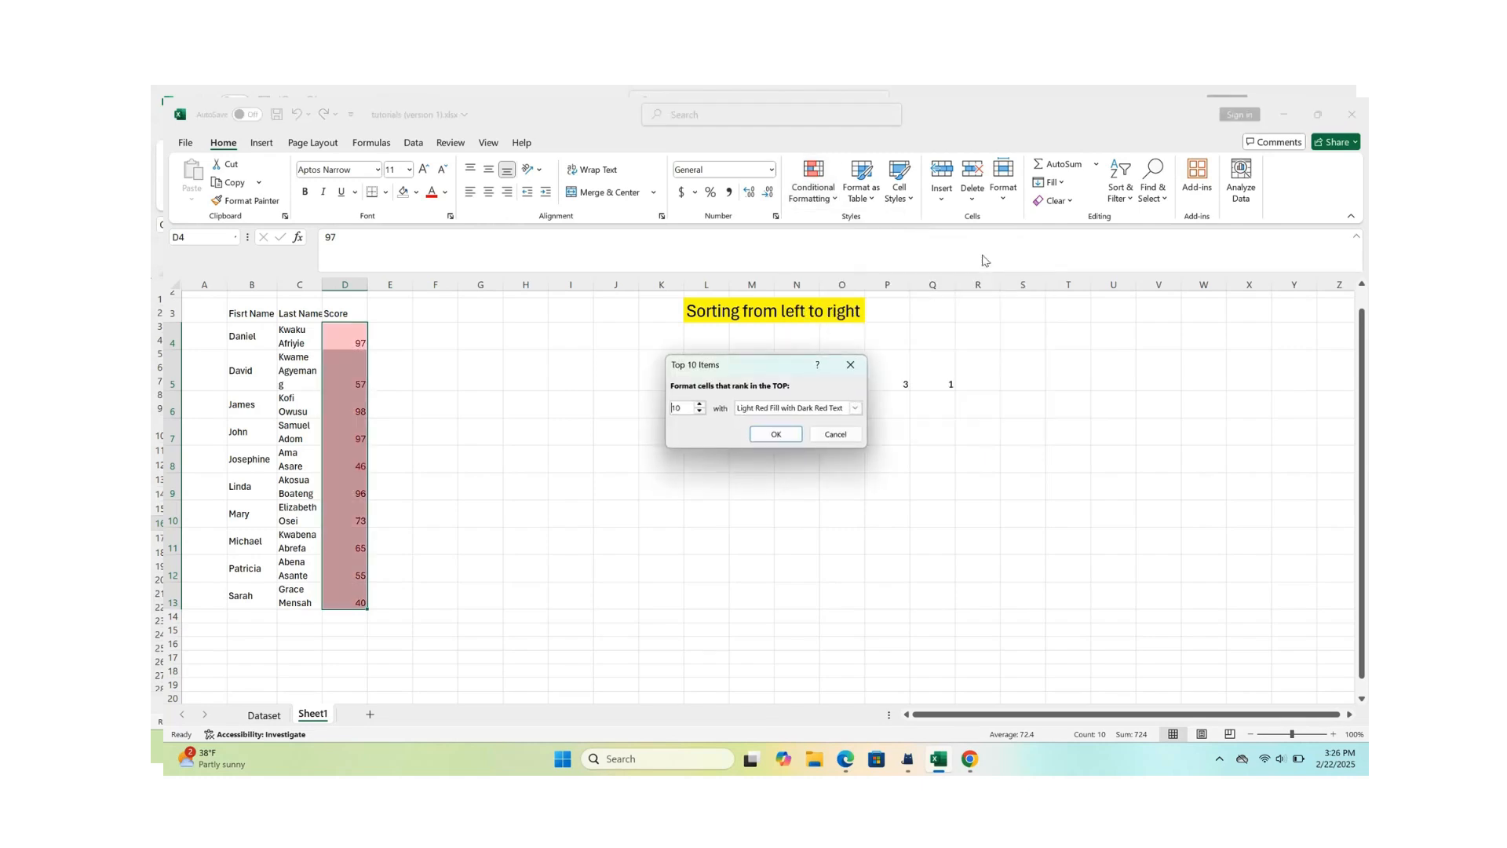
pyautogui.click(700, 405)
pyautogui.click(700, 412)
pyautogui.click(700, 413)
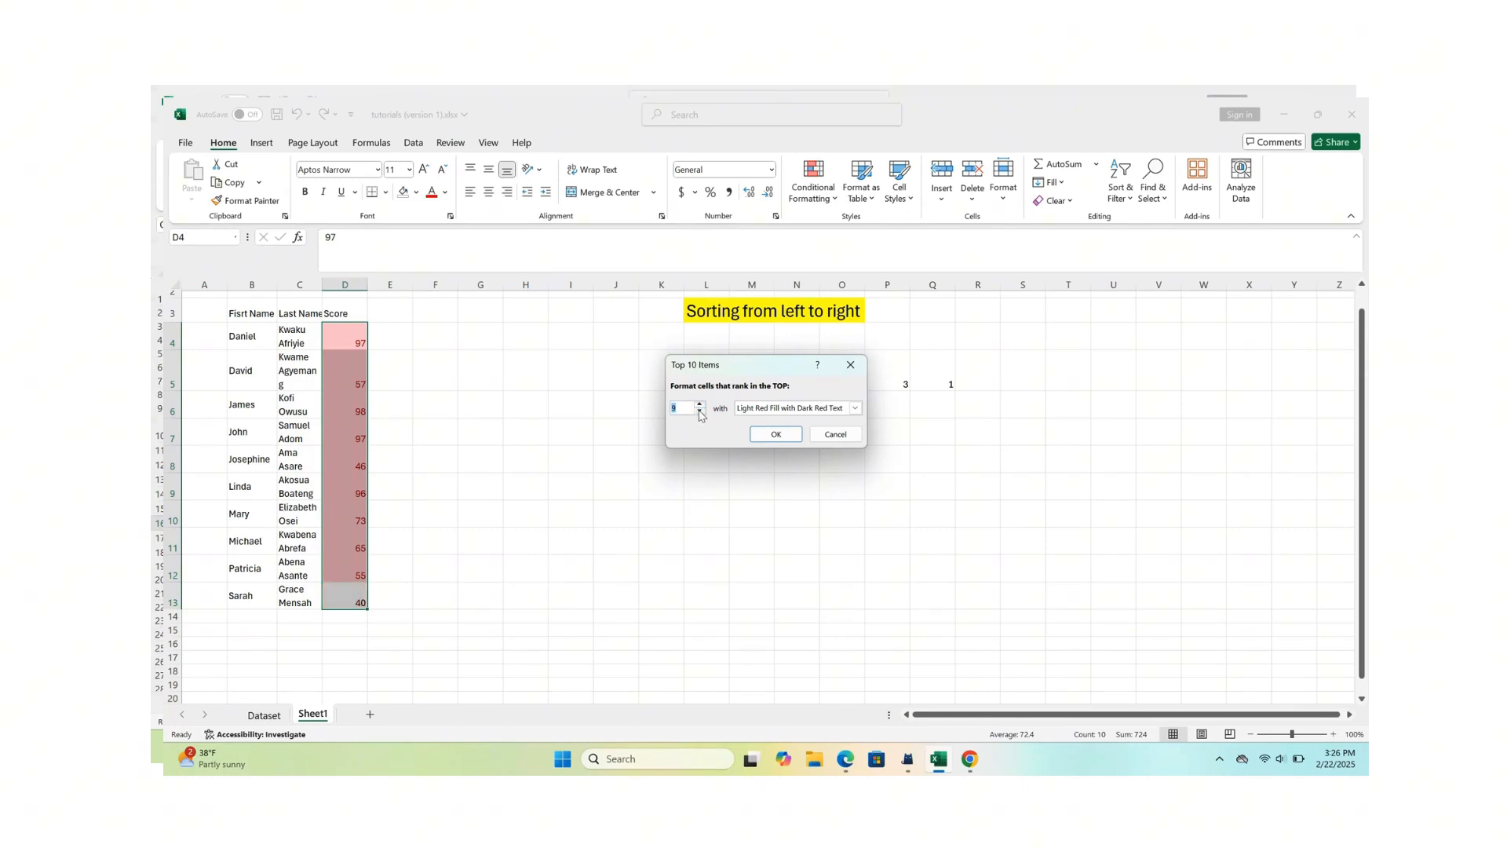
pyautogui.click(699, 412)
pyautogui.click(700, 413)
pyautogui.click(700, 412)
pyautogui.click(700, 412)
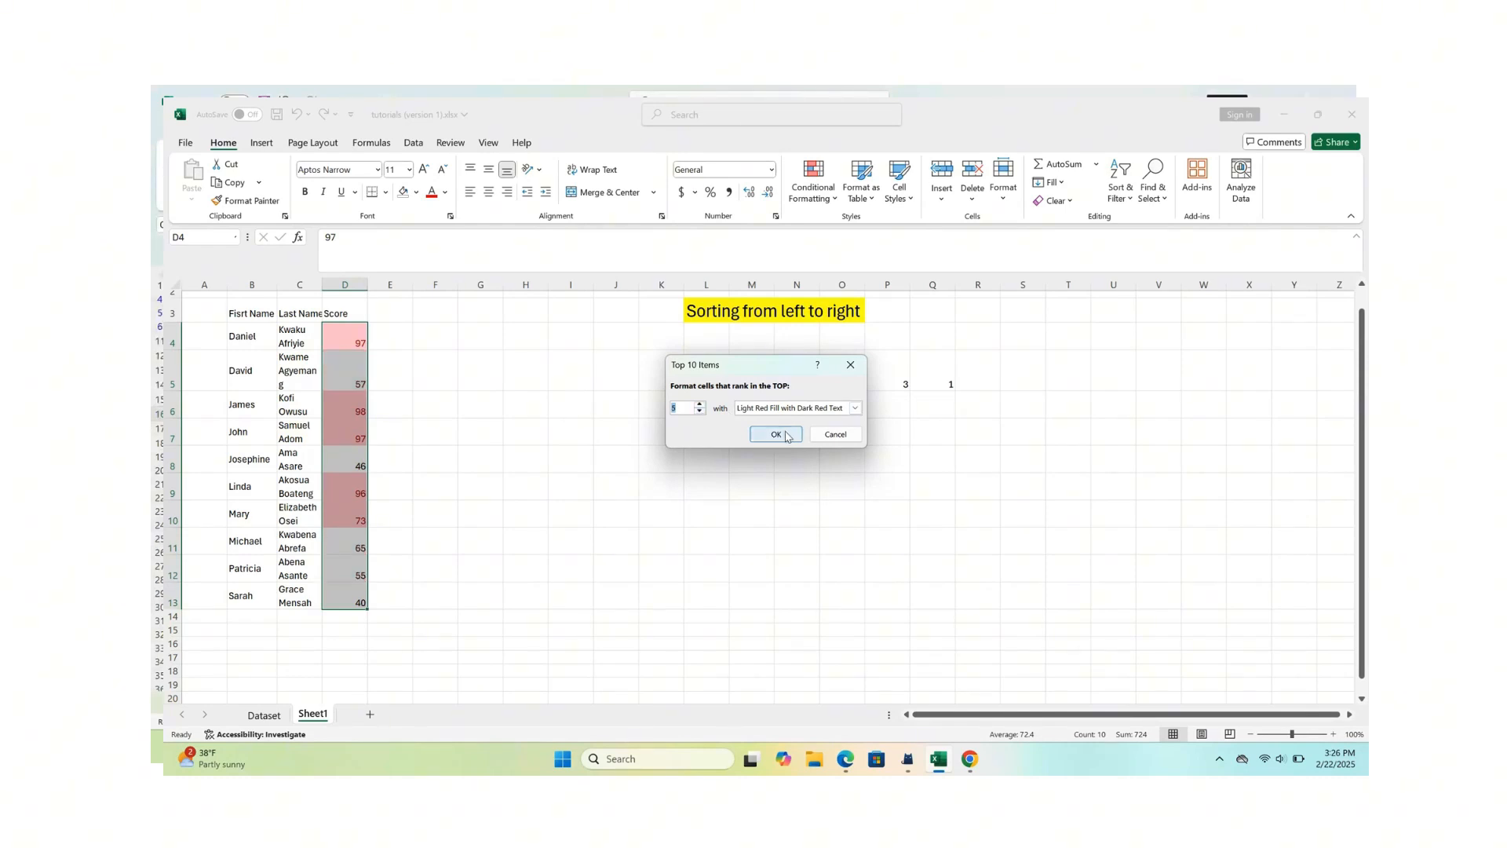
pyautogui.click(777, 438)
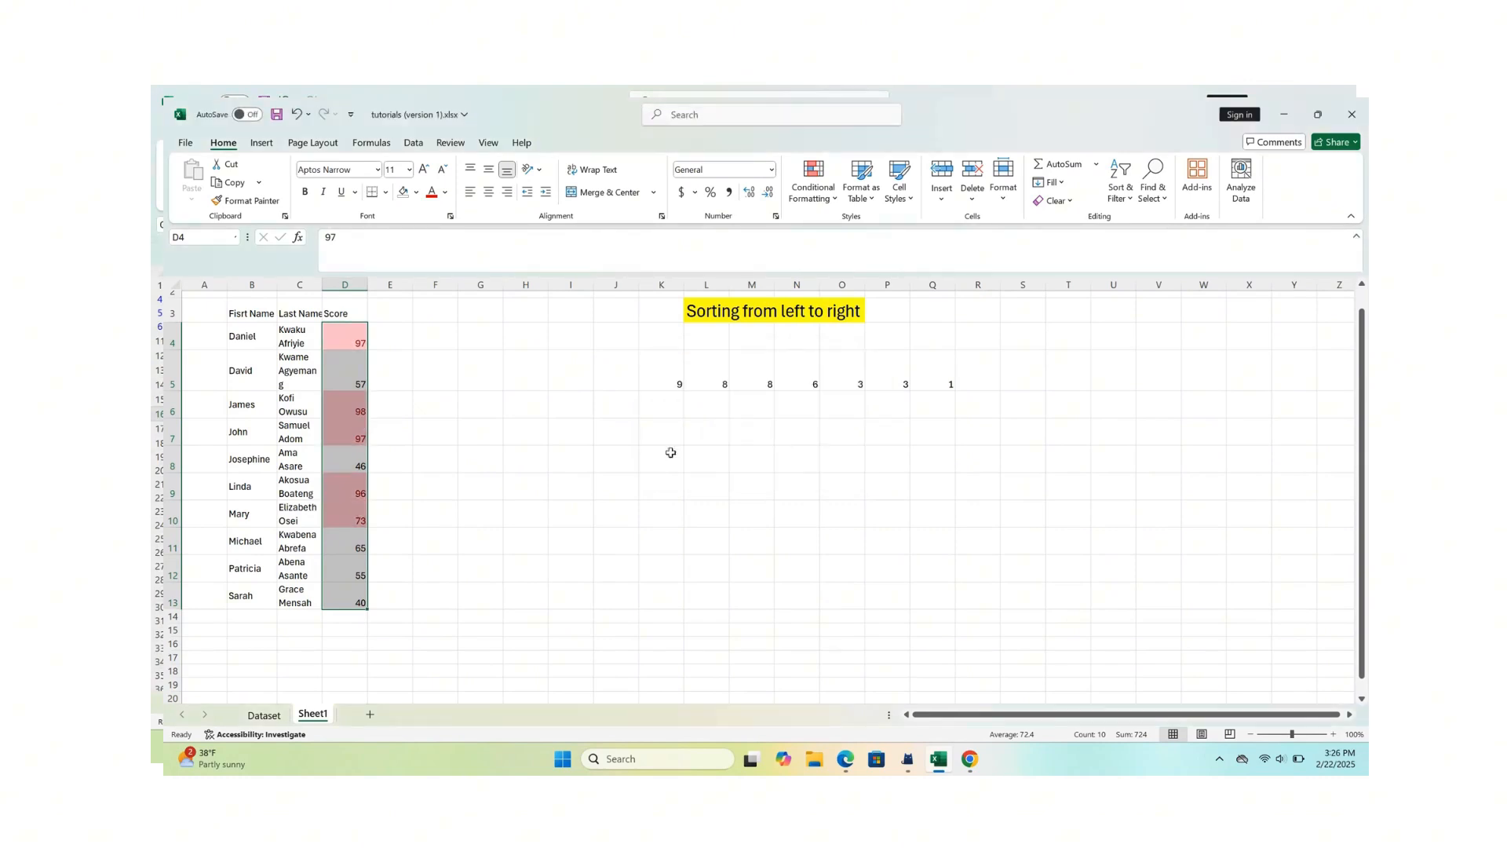
pyautogui.click(534, 480)
# - Clear the conditional formatting rules from the score cells D4:D13
pyautogui.click(352, 340)
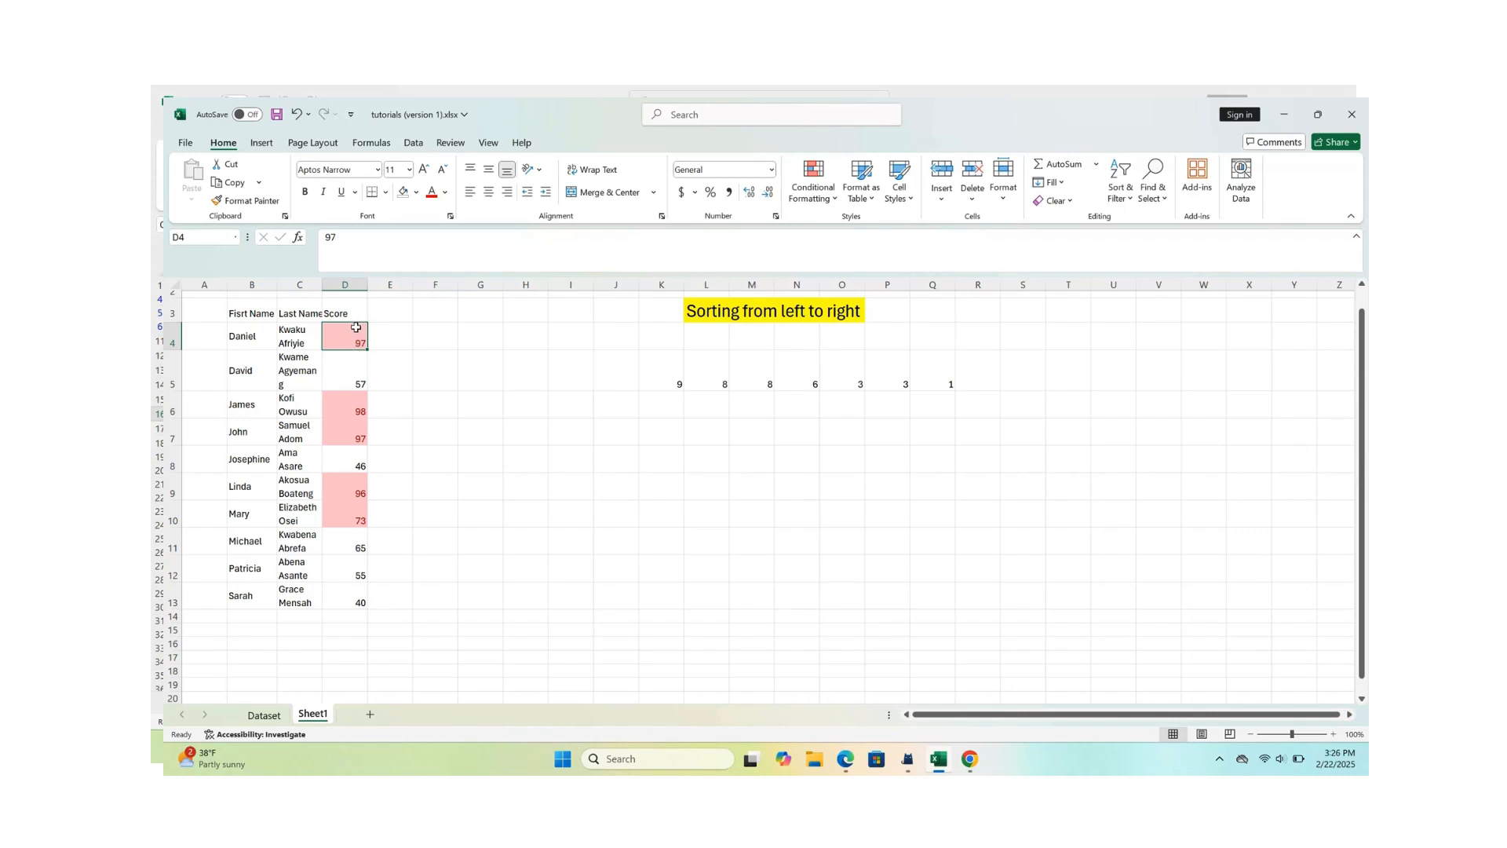
pyautogui.moveTo(357, 329); pyautogui.dragTo(366, 603)
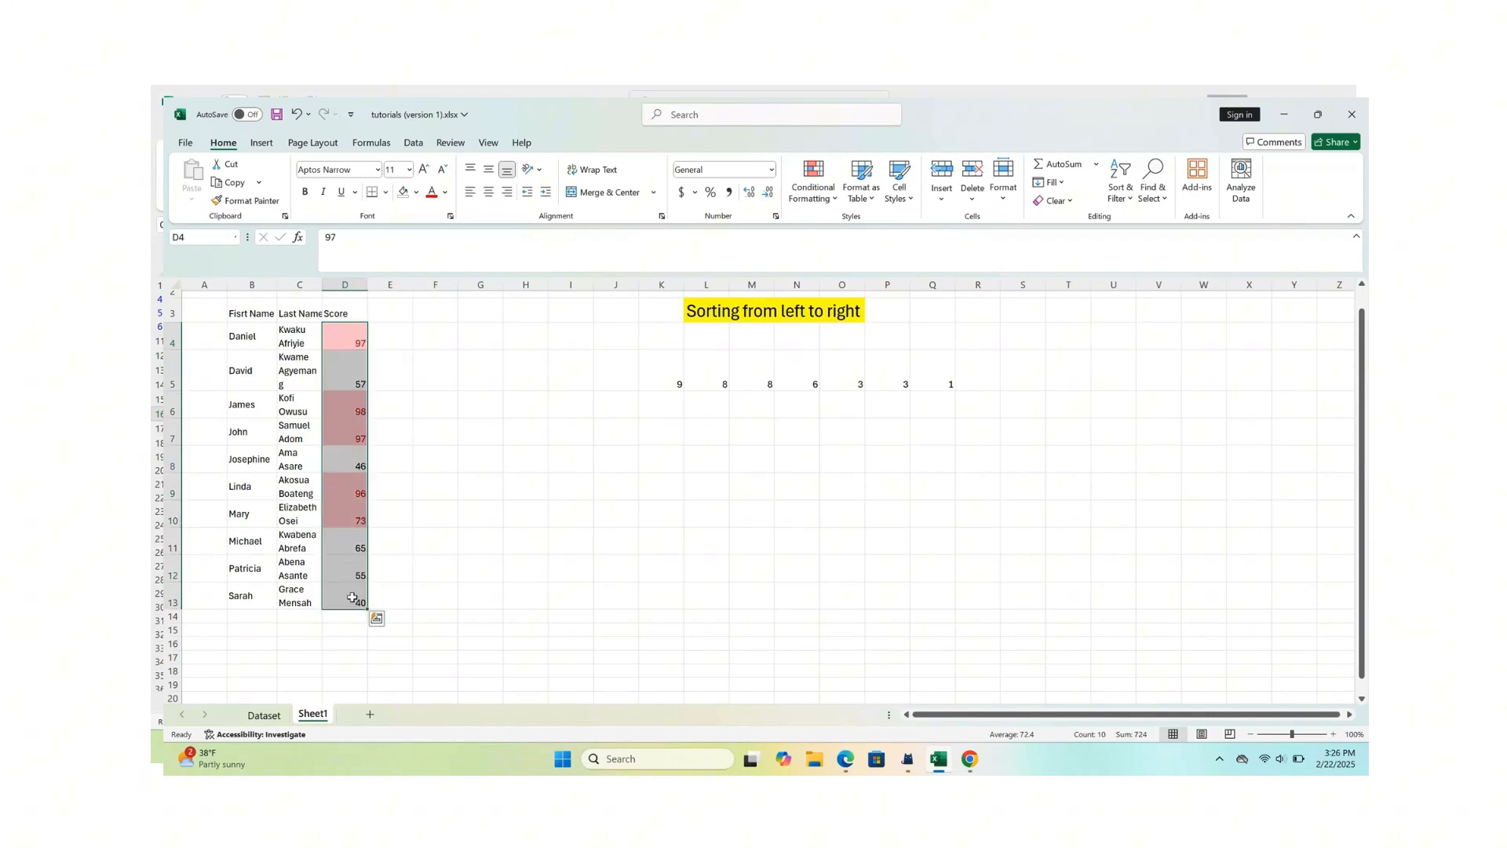
pyautogui.click(813, 187)
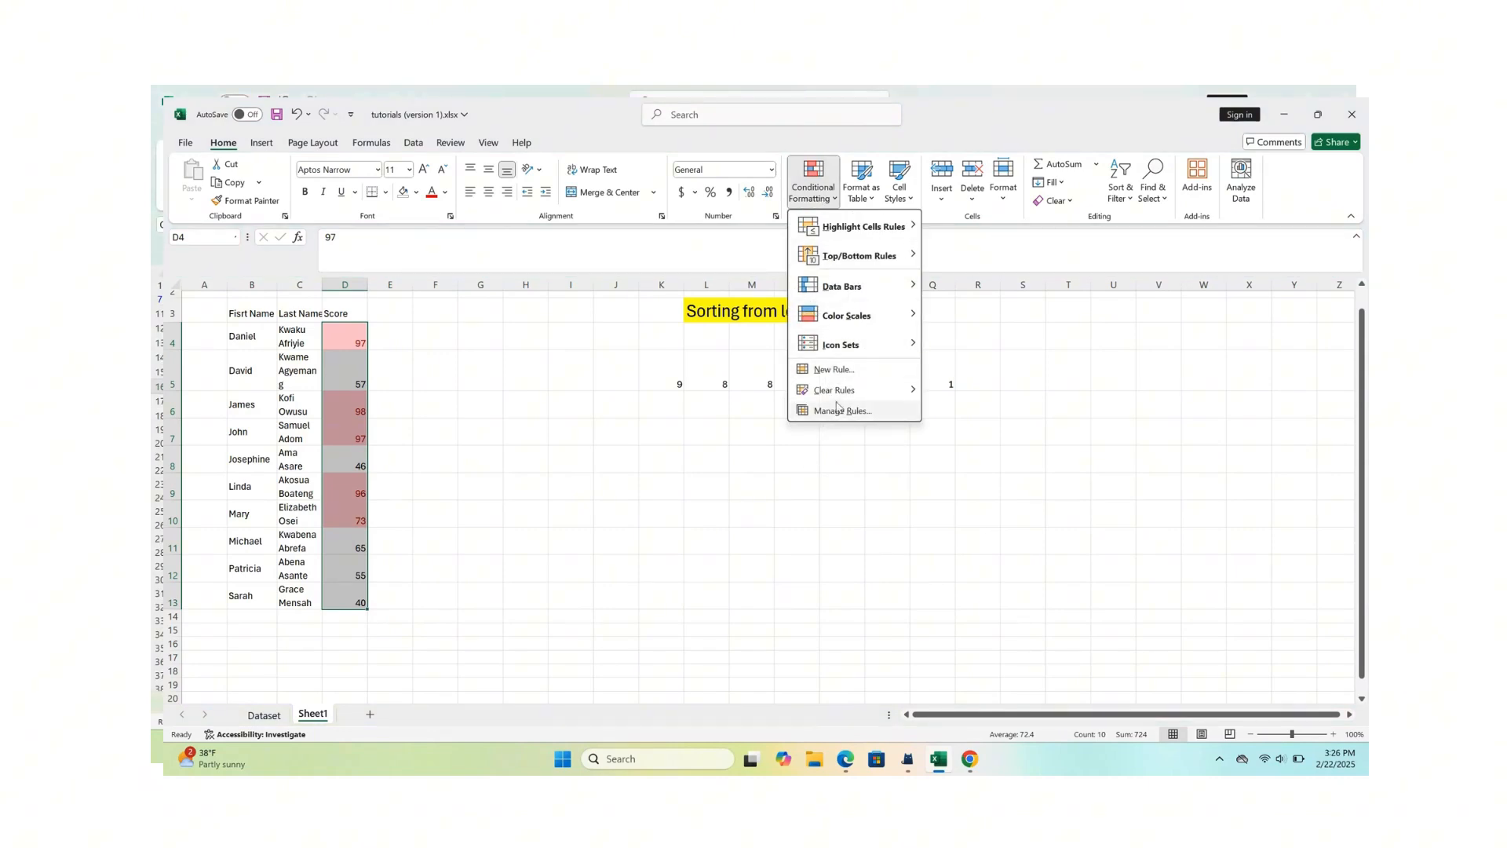
pyautogui.moveTo(846, 401)
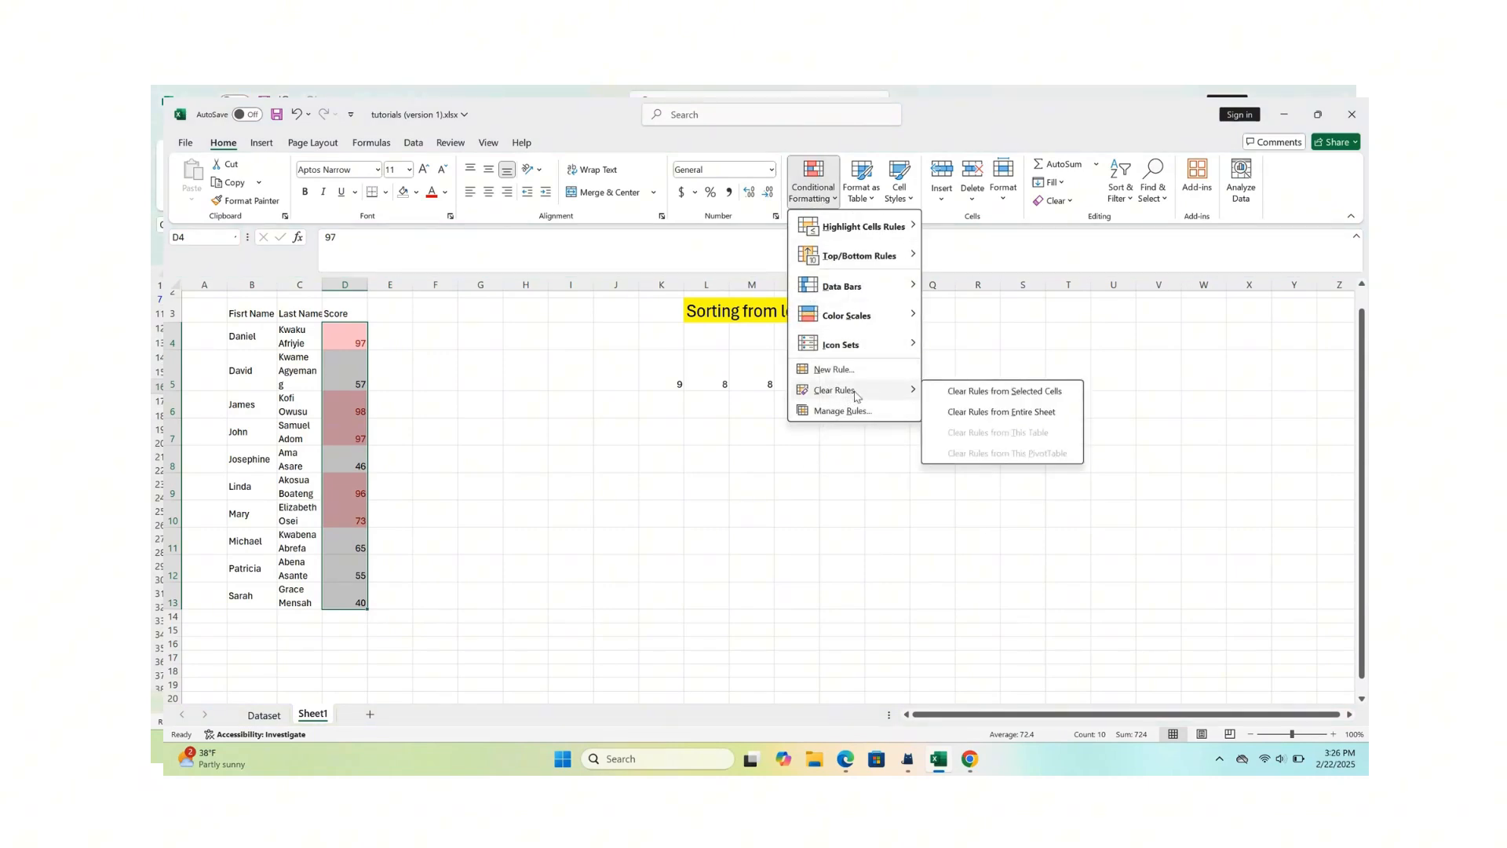
pyautogui.click(979, 398)
pyautogui.click(541, 510)
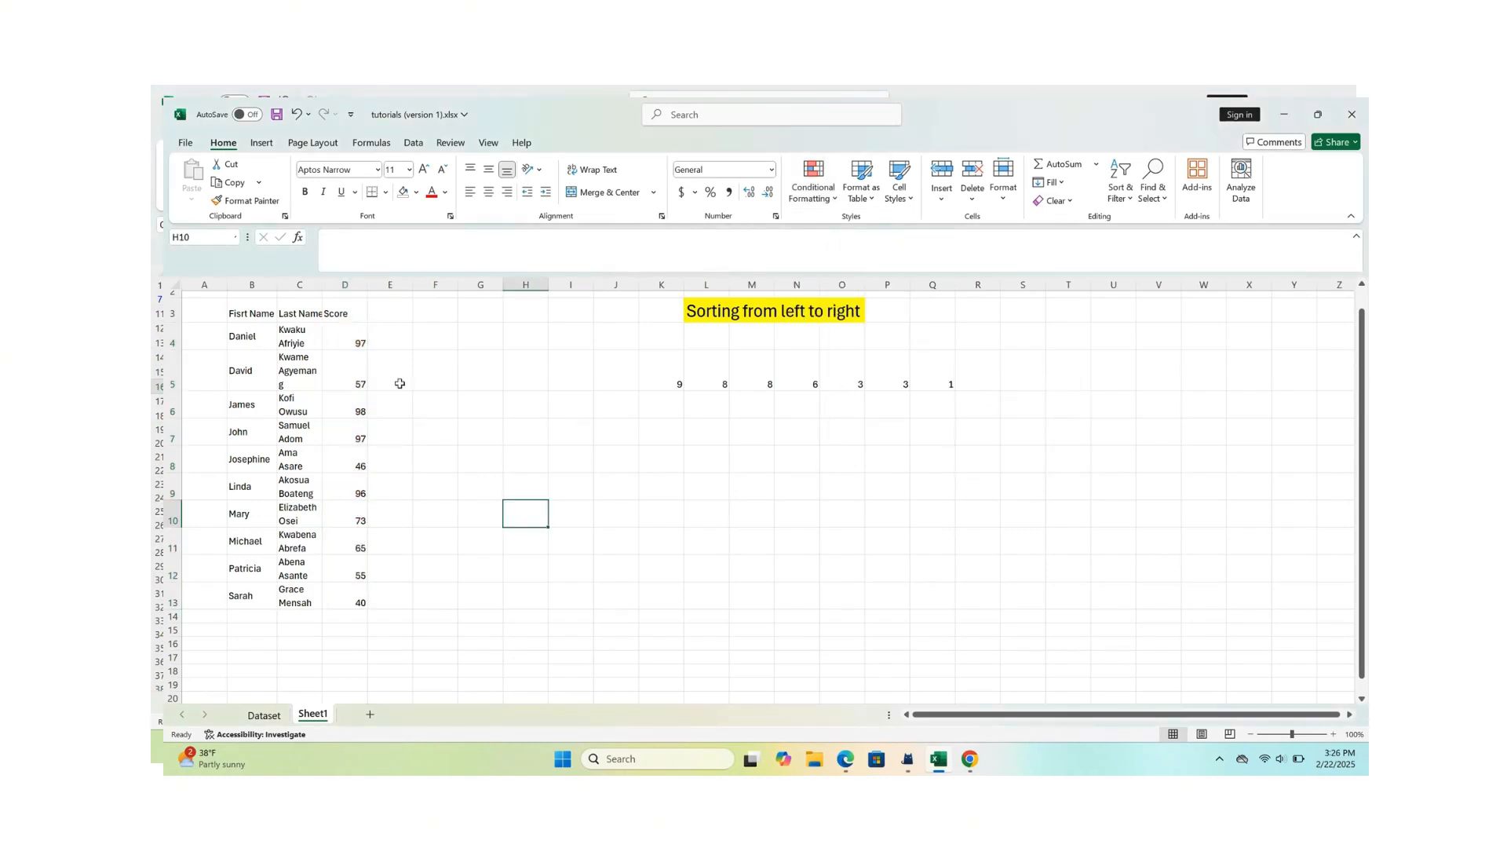
# - Highlight the bottom 5 scores in D4:D13 with Light Red Fill with Dark Red Text
pyautogui.moveTo(353, 340); pyautogui.dragTo(354, 599)
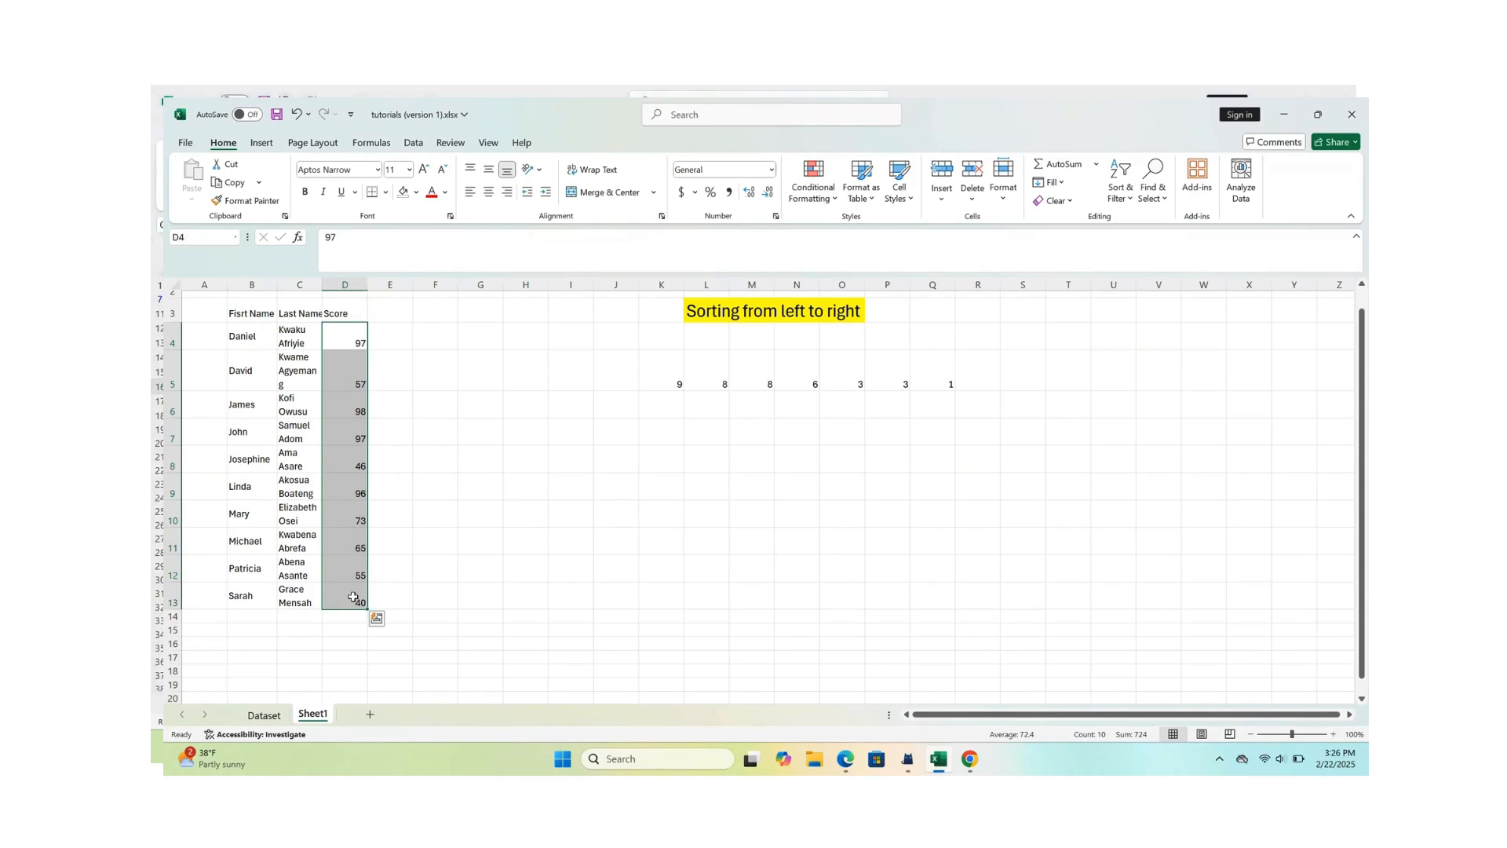
pyautogui.click(835, 203)
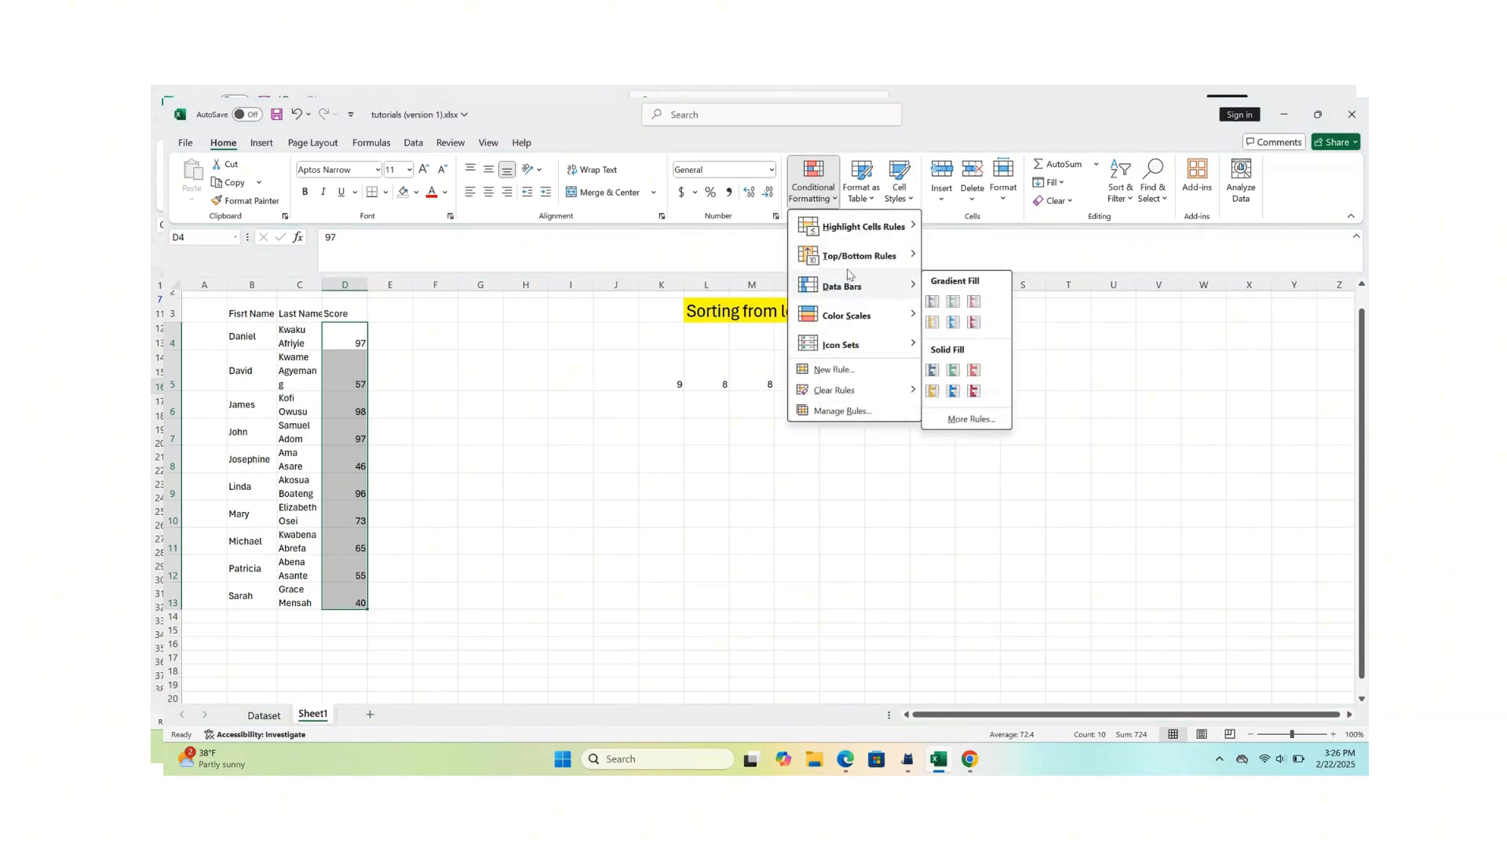
pyautogui.moveTo(872, 260)
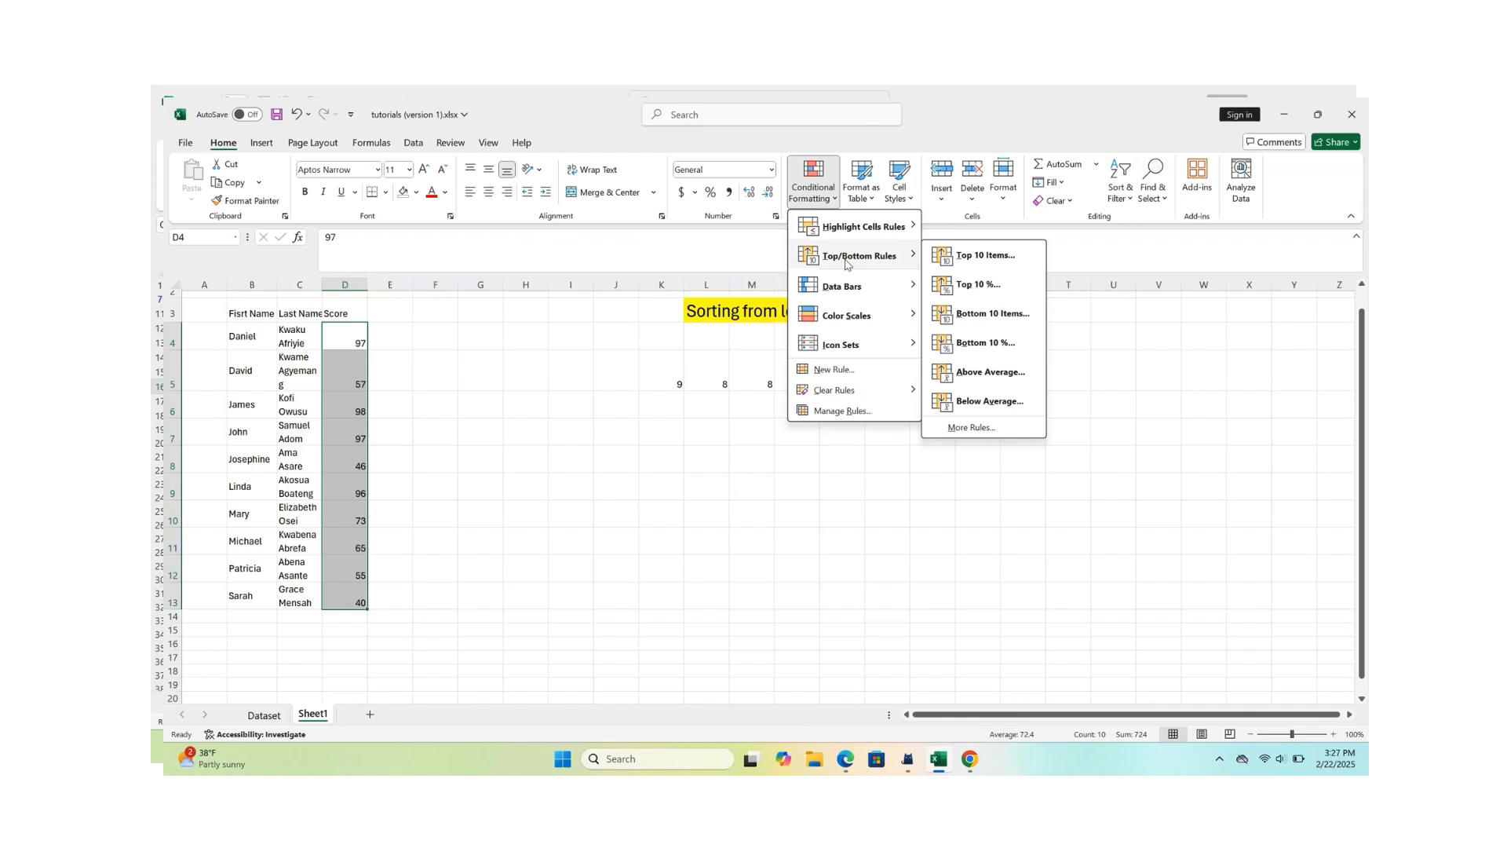
pyautogui.click(993, 314)
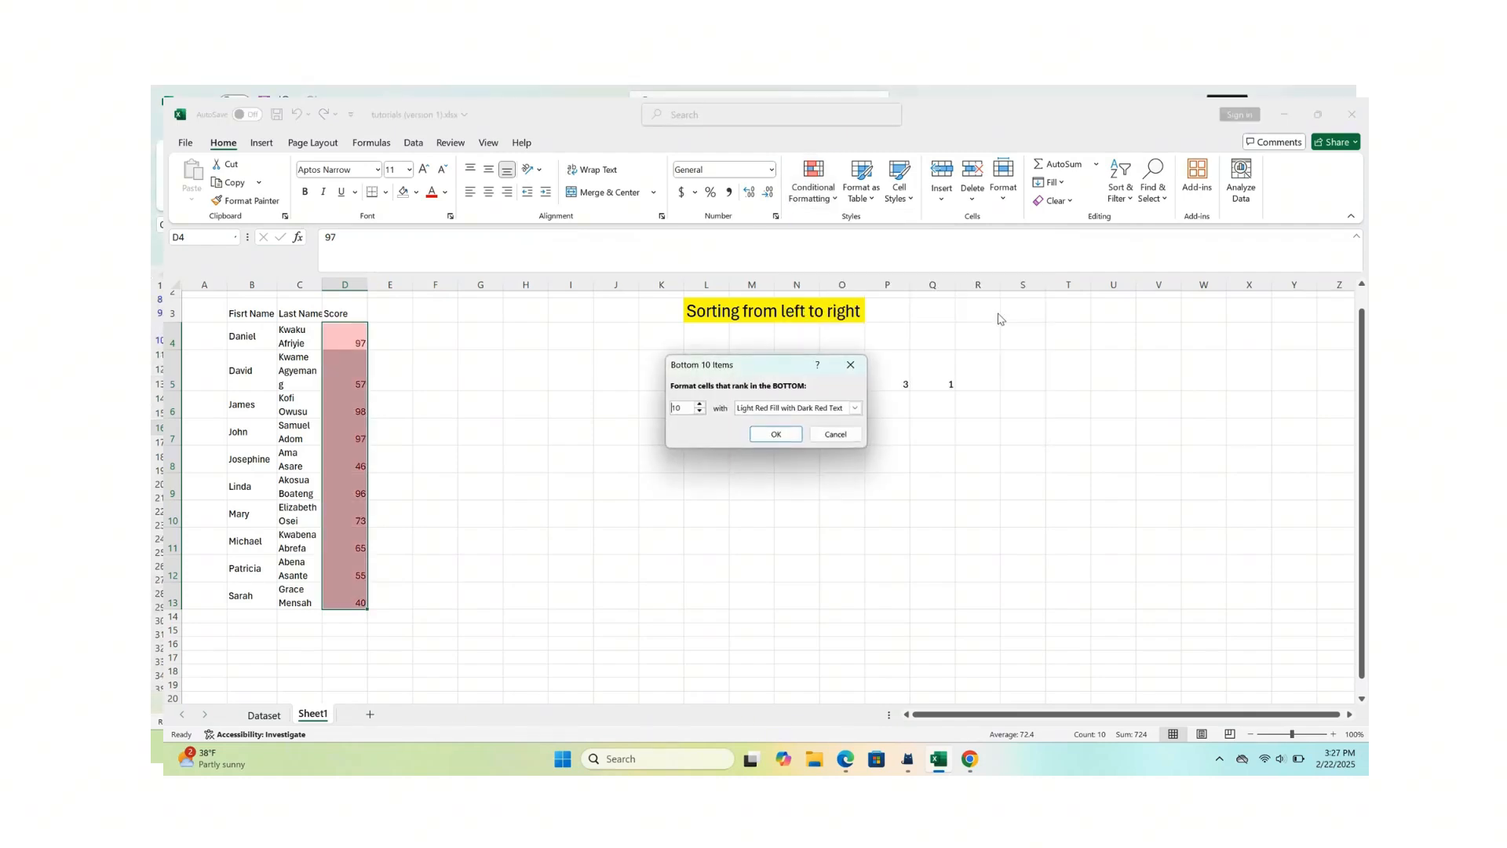
pyautogui.click(699, 412)
pyautogui.click(699, 412)
pyautogui.click(699, 412)
pyautogui.click(699, 412)
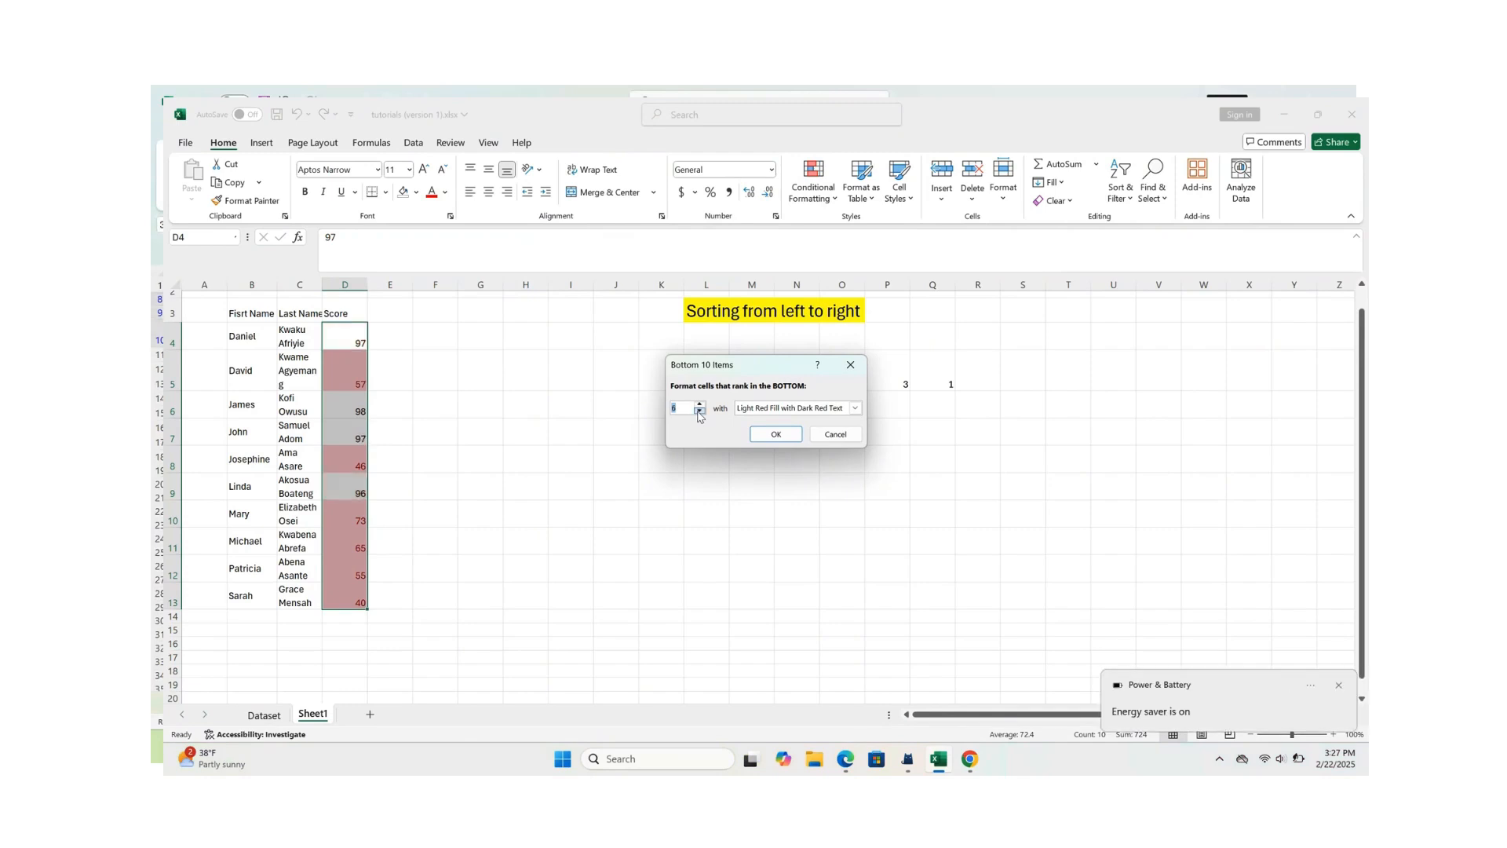
pyautogui.click(699, 413)
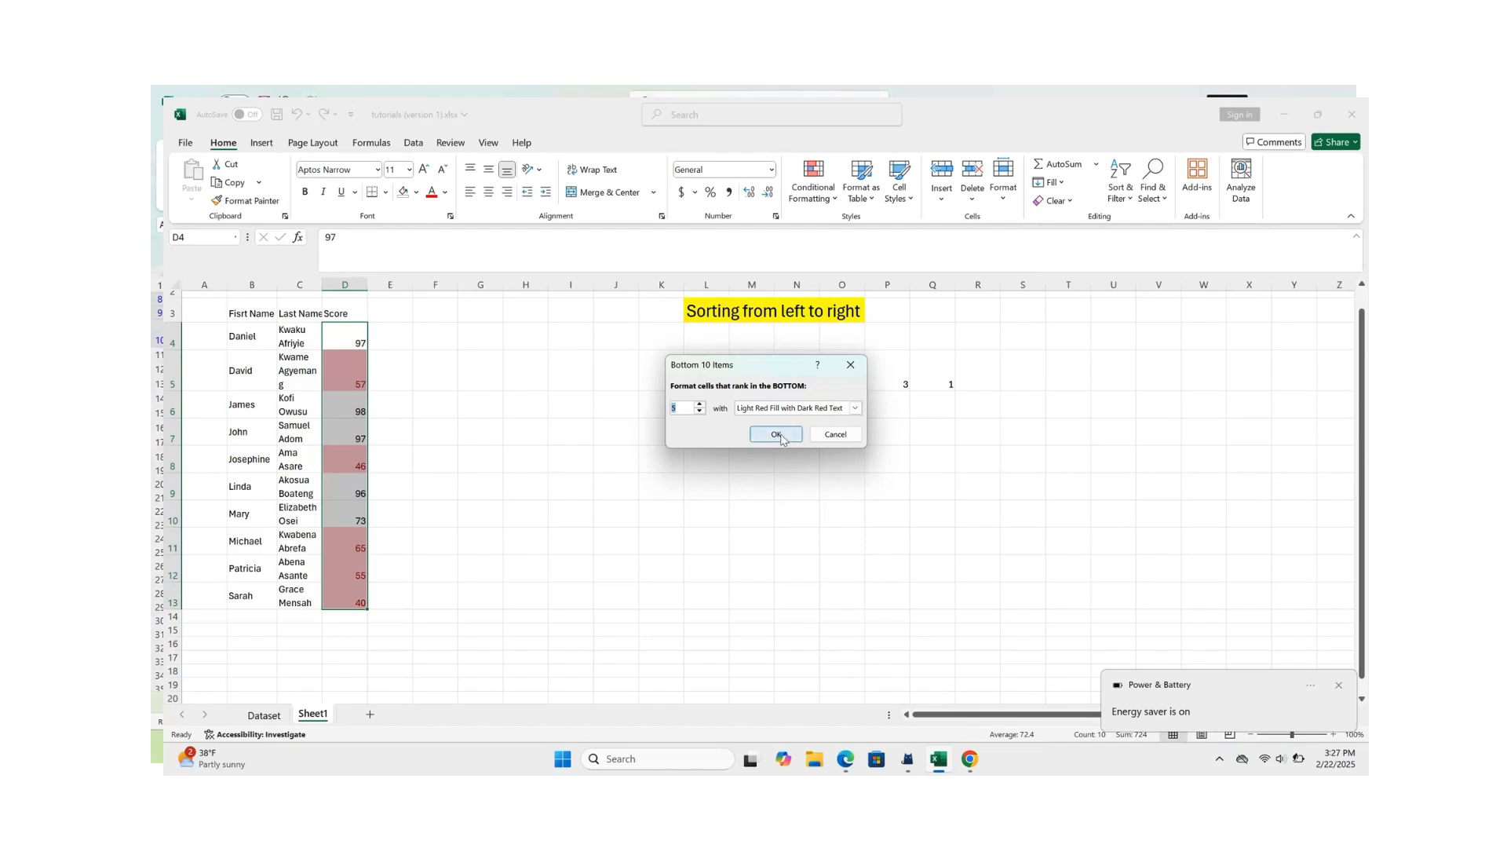
pyautogui.click(780, 437)
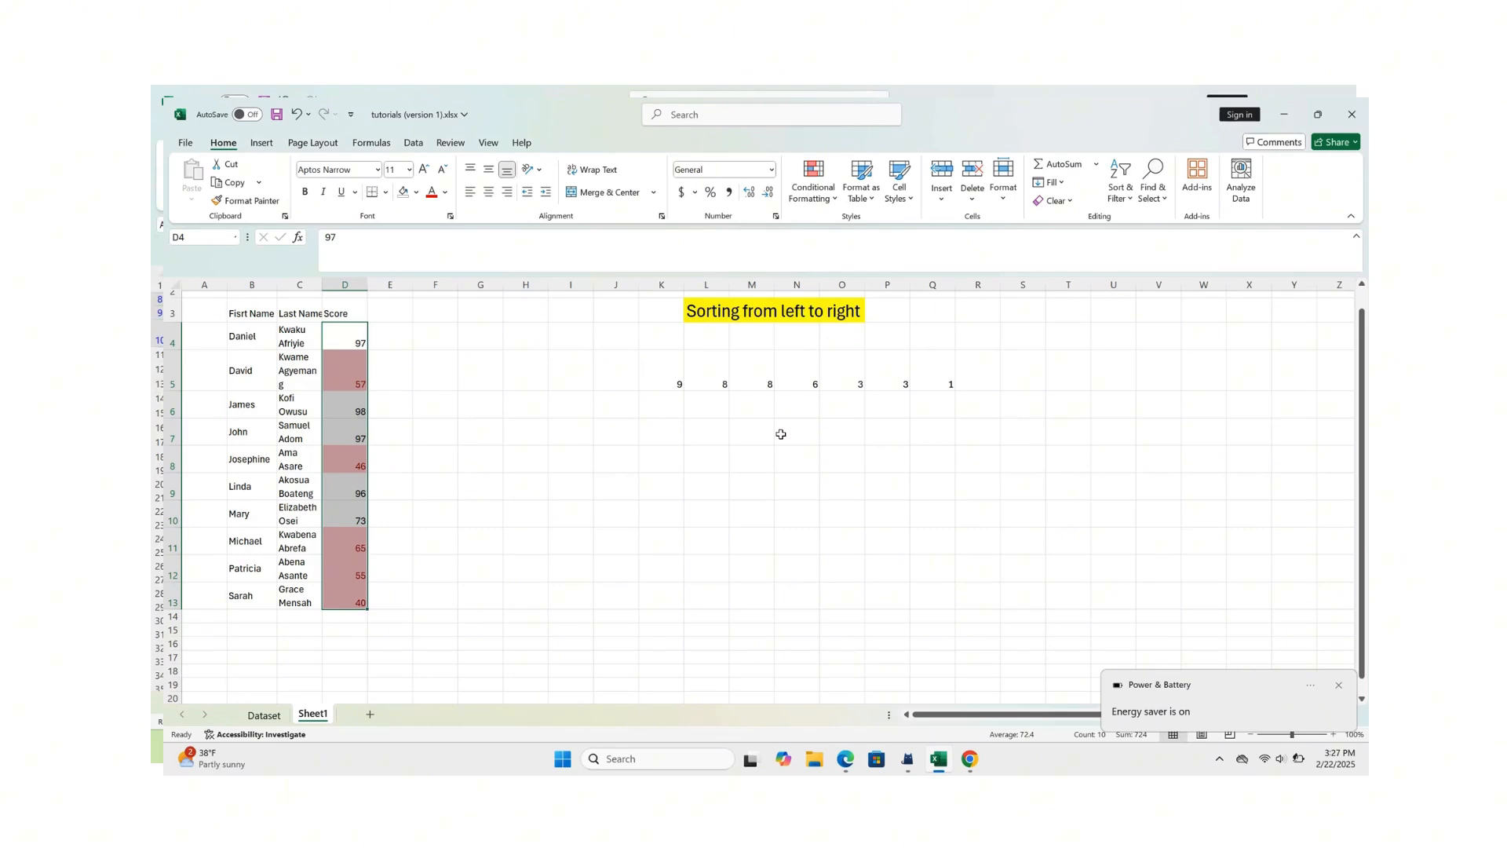
pyautogui.click(477, 434)
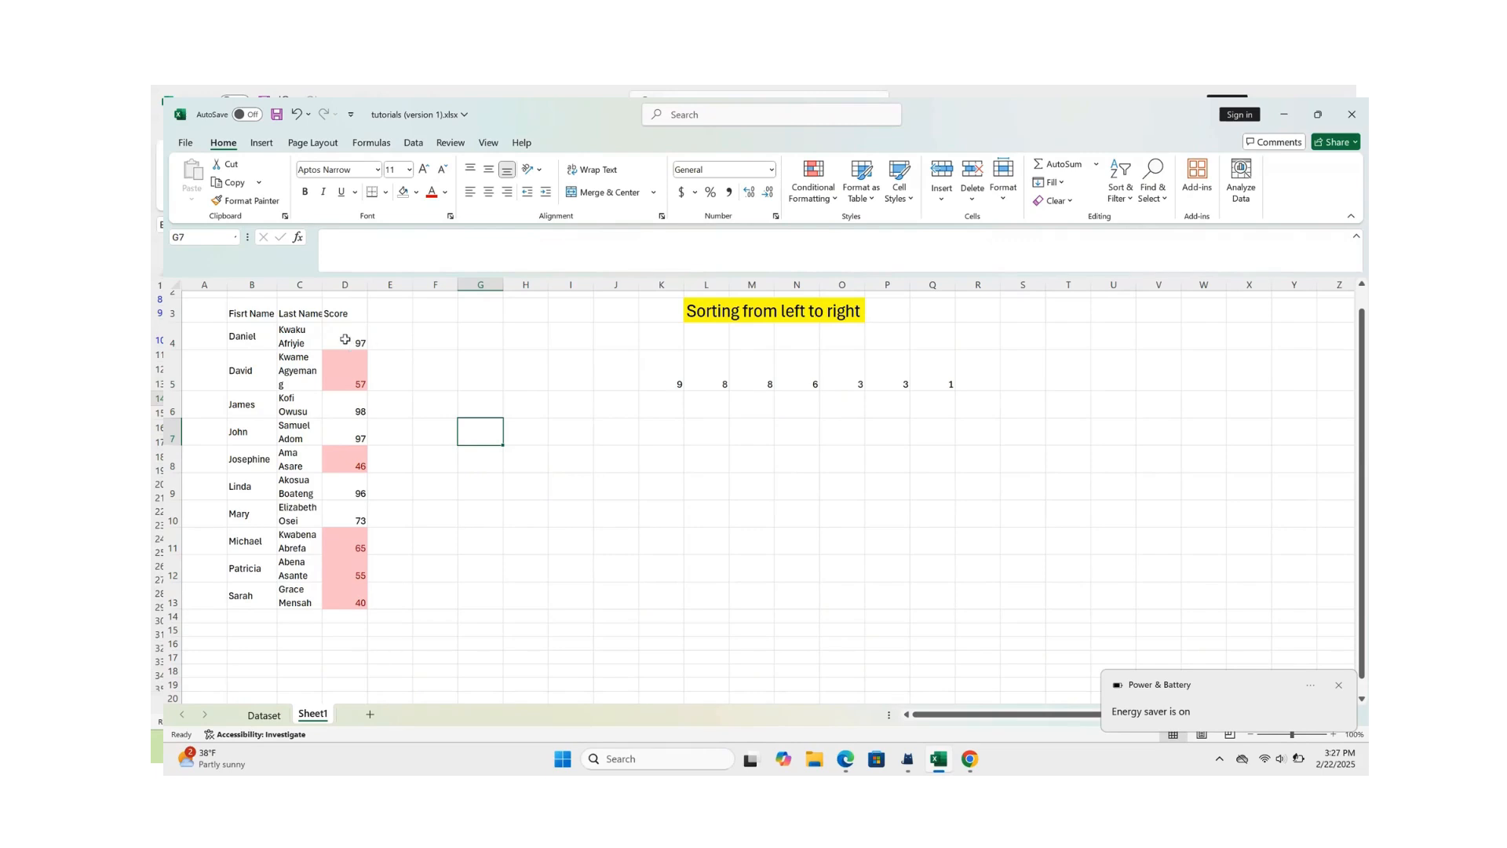
# - Clear the bottom-score conditional formatting rule from the selected cells D4:D13
pyautogui.moveTo(347, 340); pyautogui.dragTo(349, 604)
pyautogui.click(483, 398)
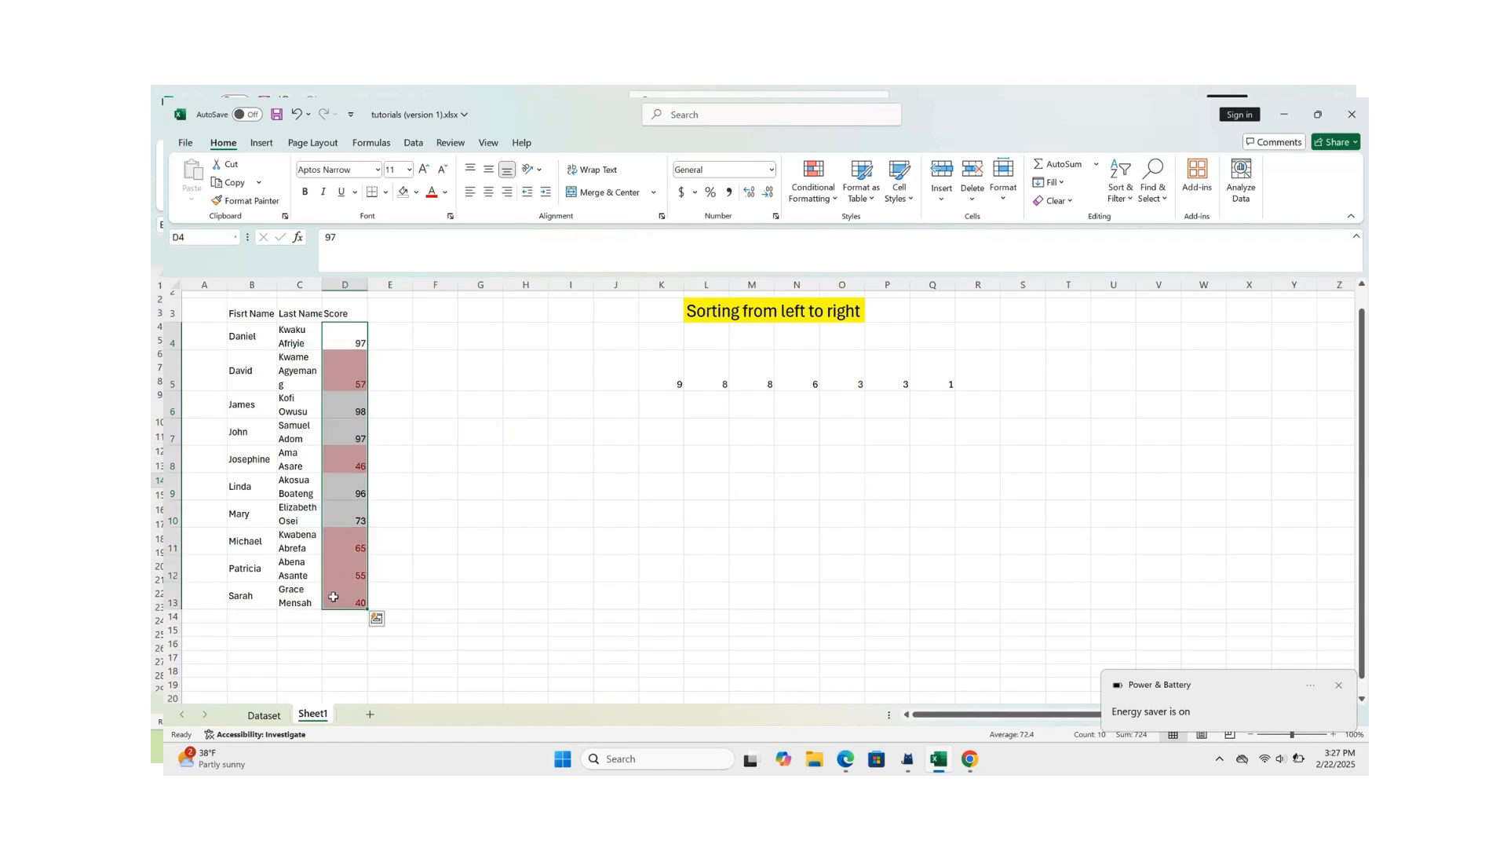
pyautogui.click(829, 205)
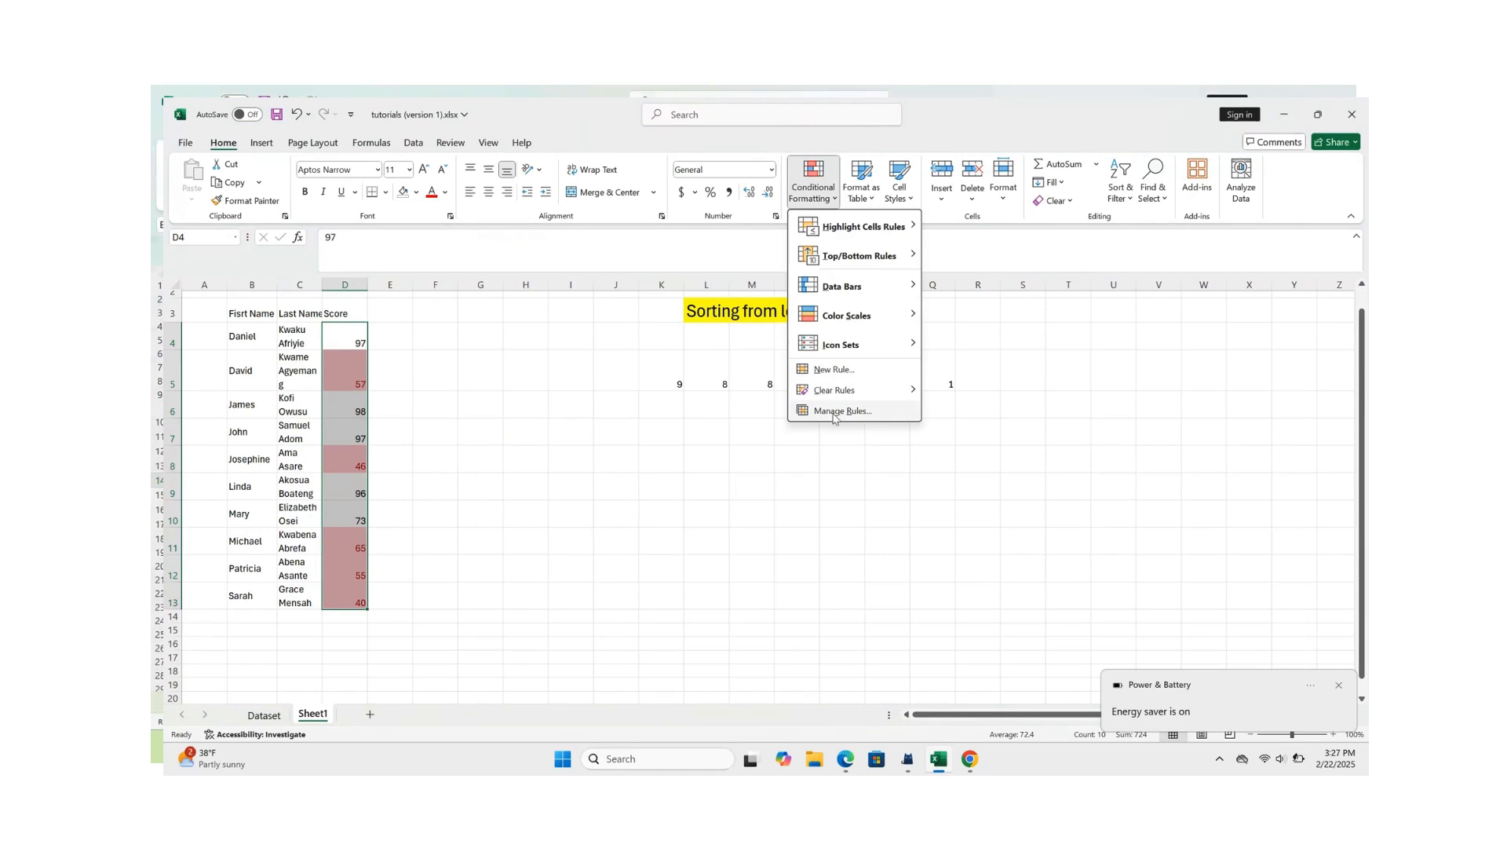
pyautogui.moveTo(840, 390)
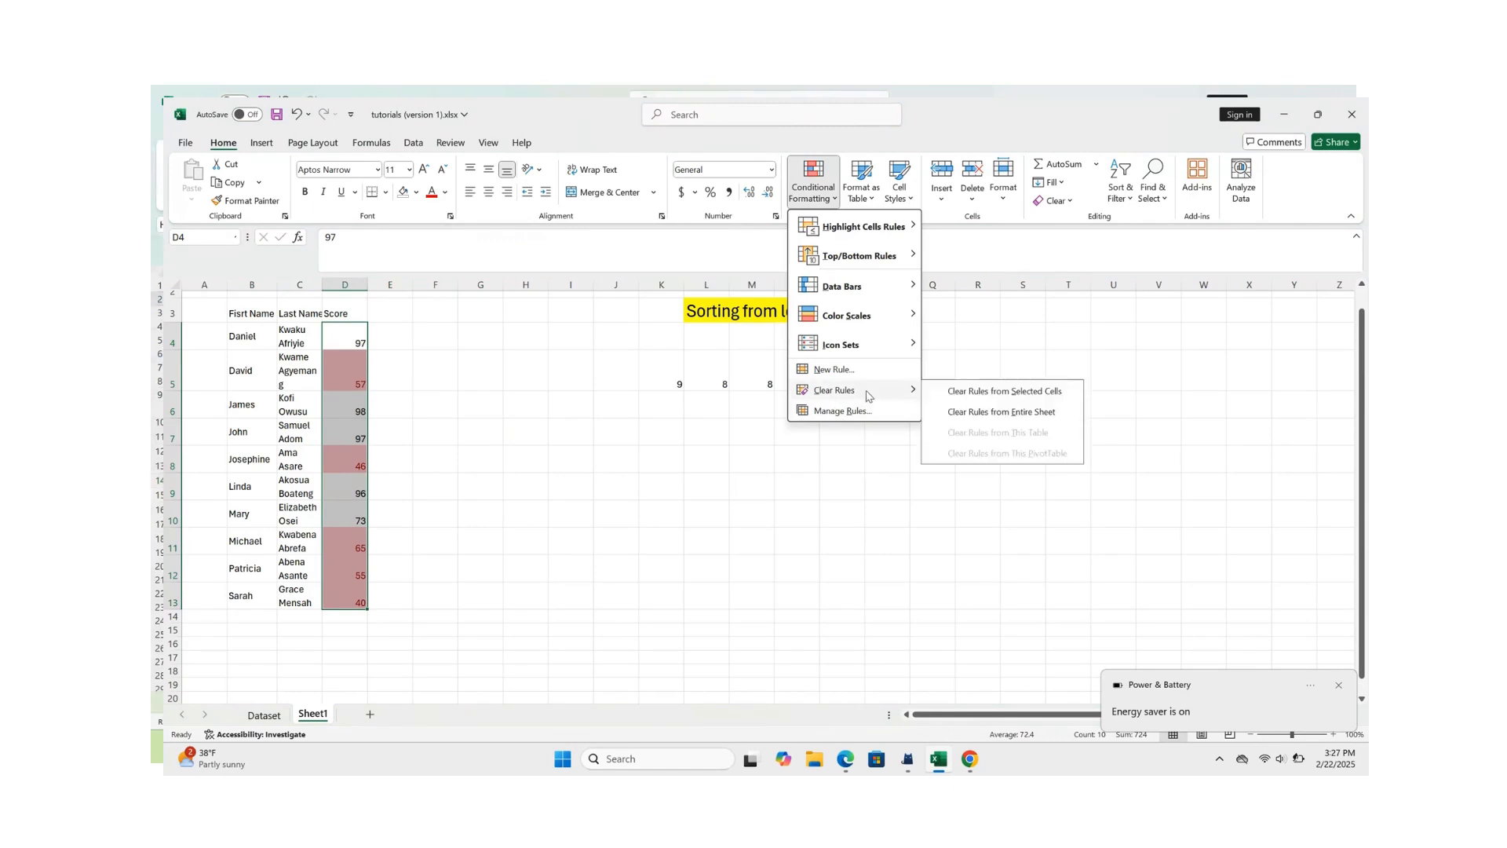
pyautogui.click(1006, 399)
pyautogui.click(450, 353)
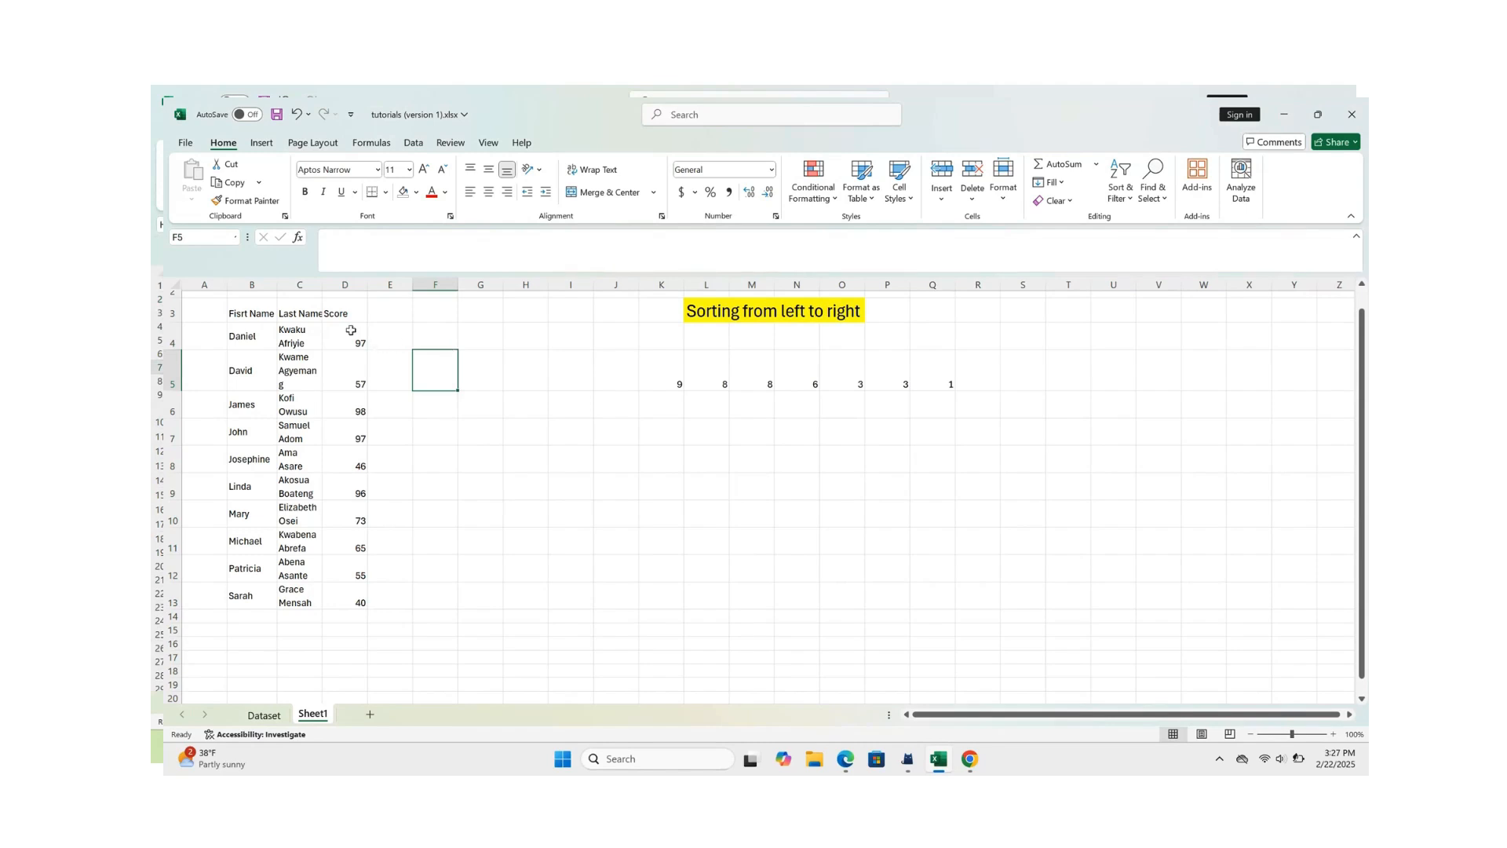
# - Highlight the scores in D4:D13 that are greater than 90 with Green Fill with Dark Green Text
pyautogui.moveTo(351, 331); pyautogui.dragTo(363, 605)
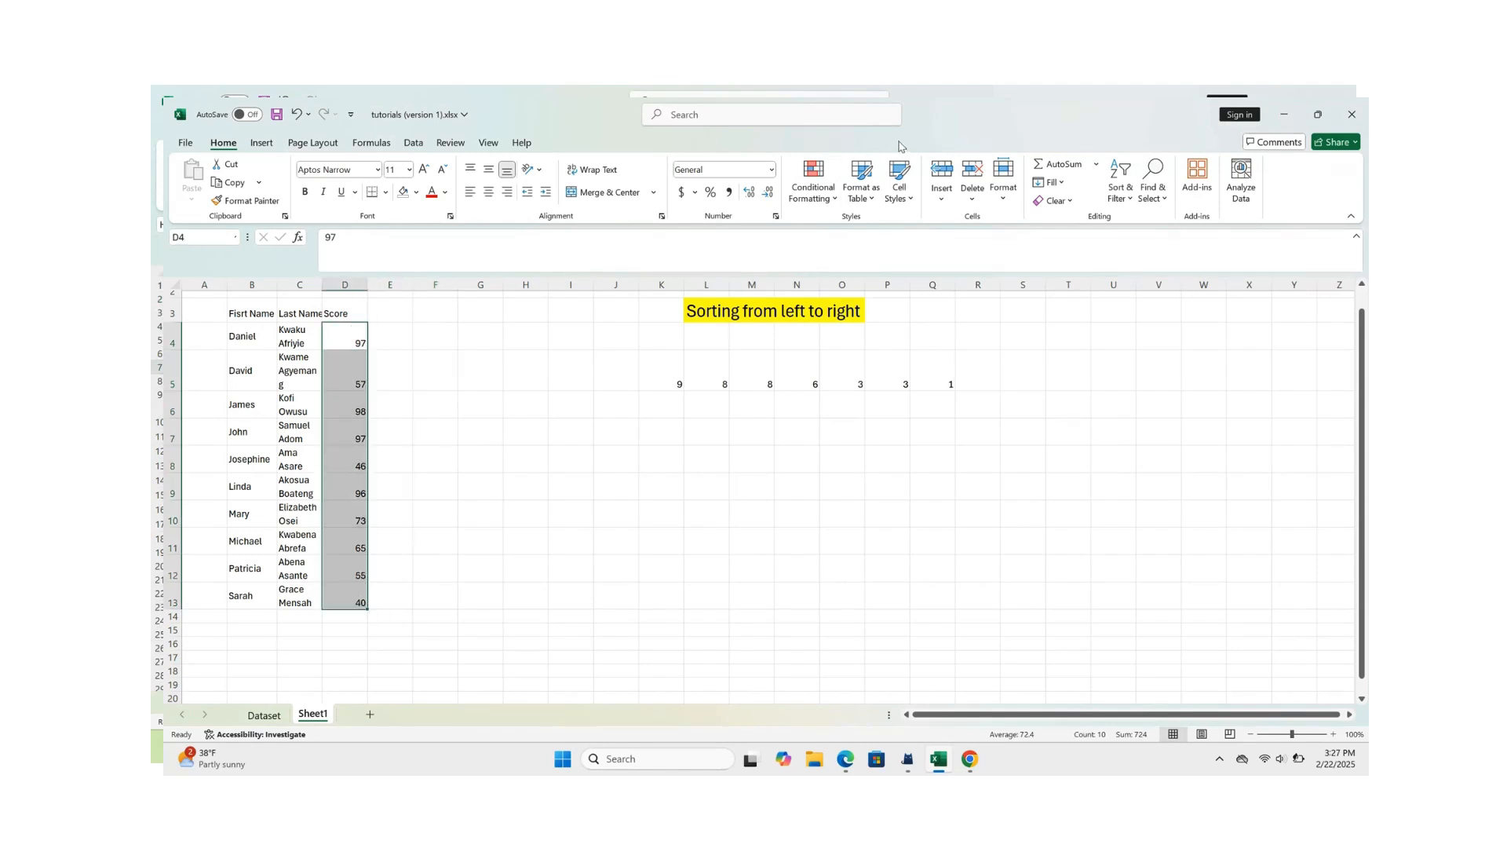
pyautogui.click(828, 203)
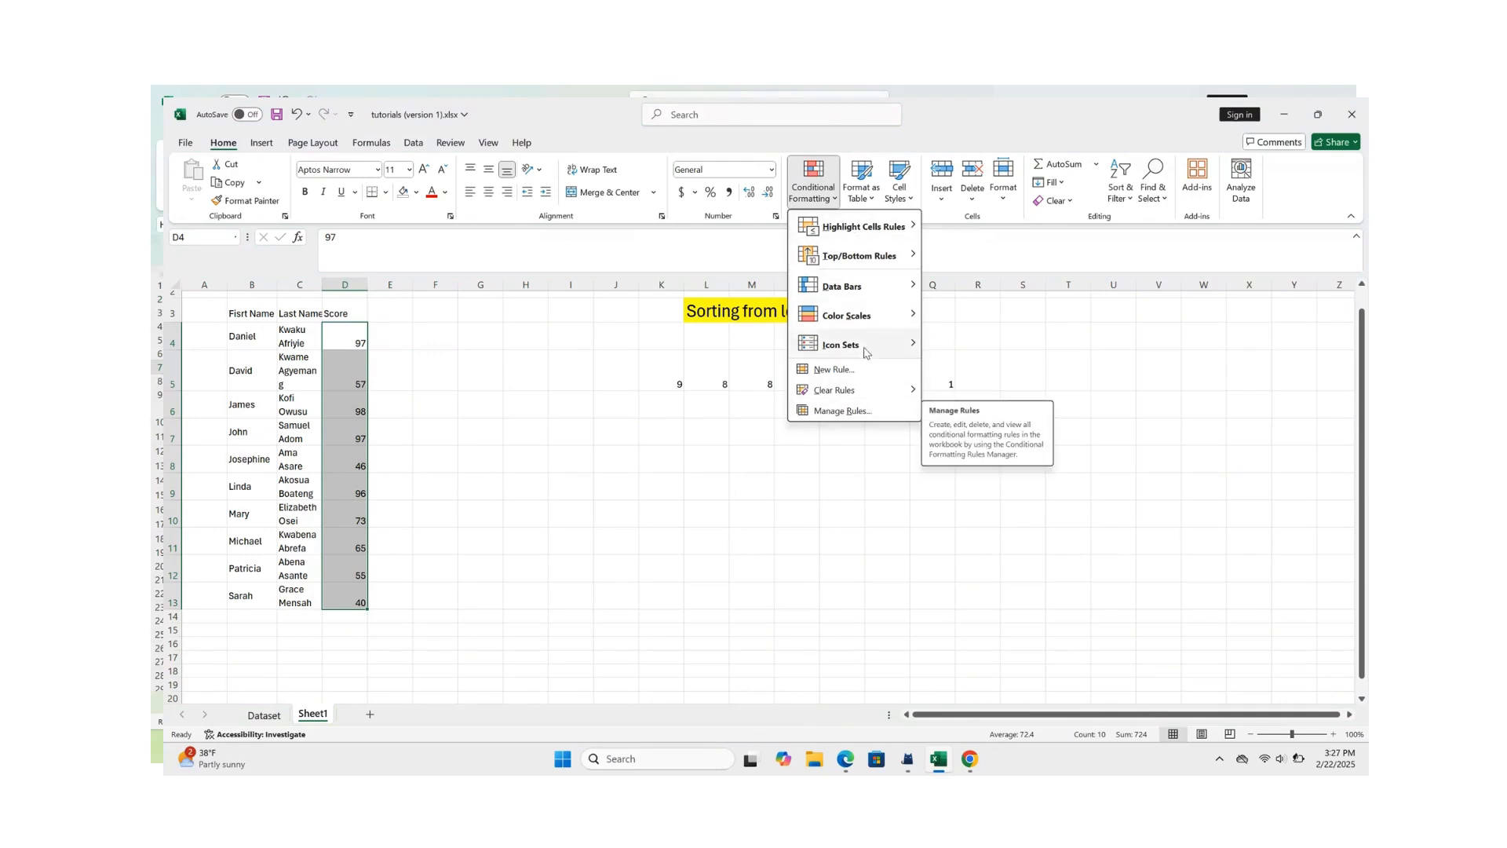
pyautogui.moveTo(899, 230)
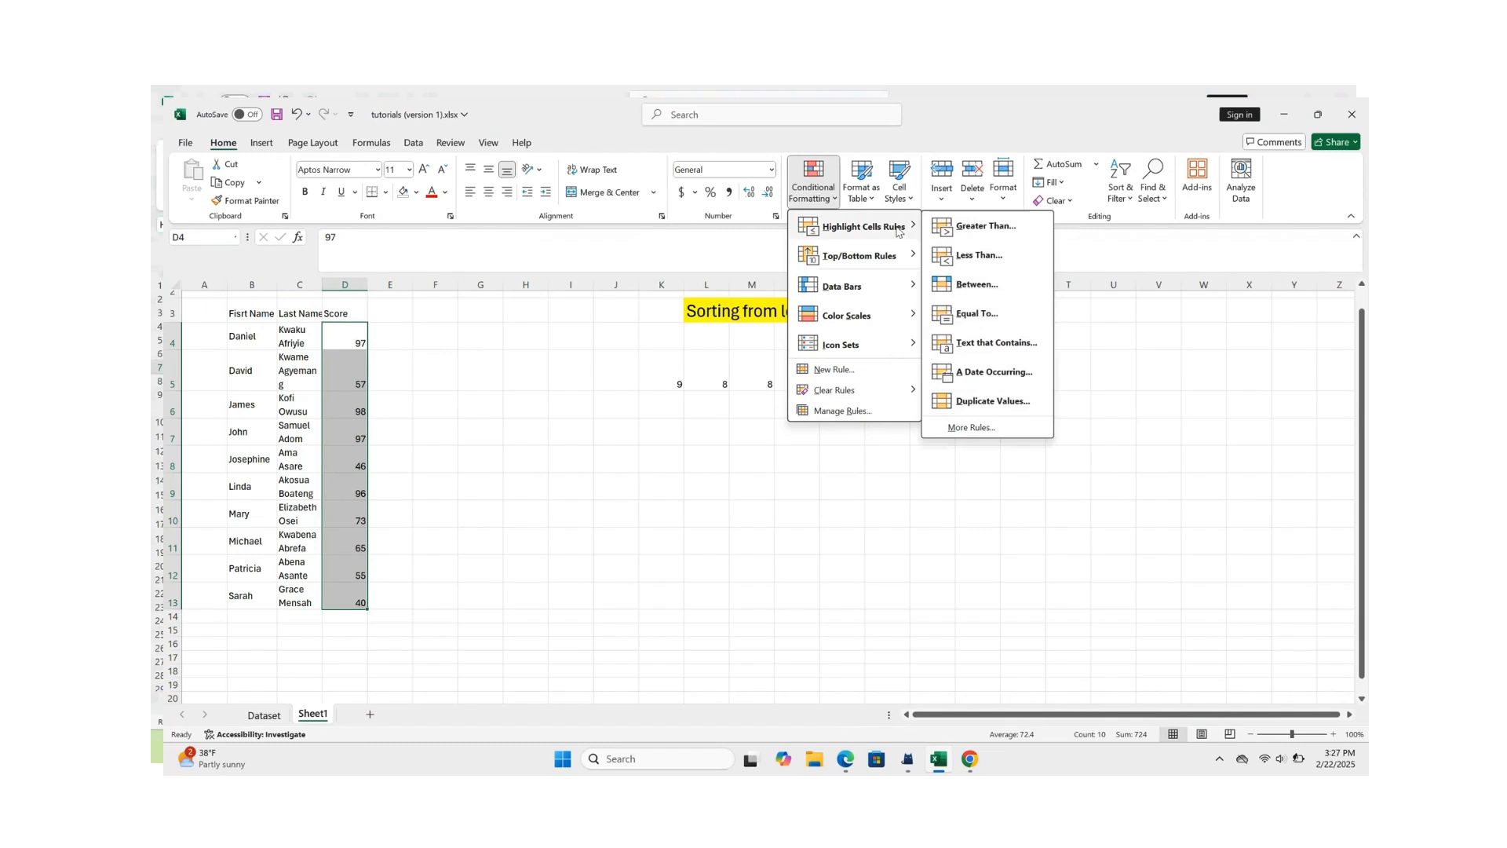
pyautogui.click(986, 226)
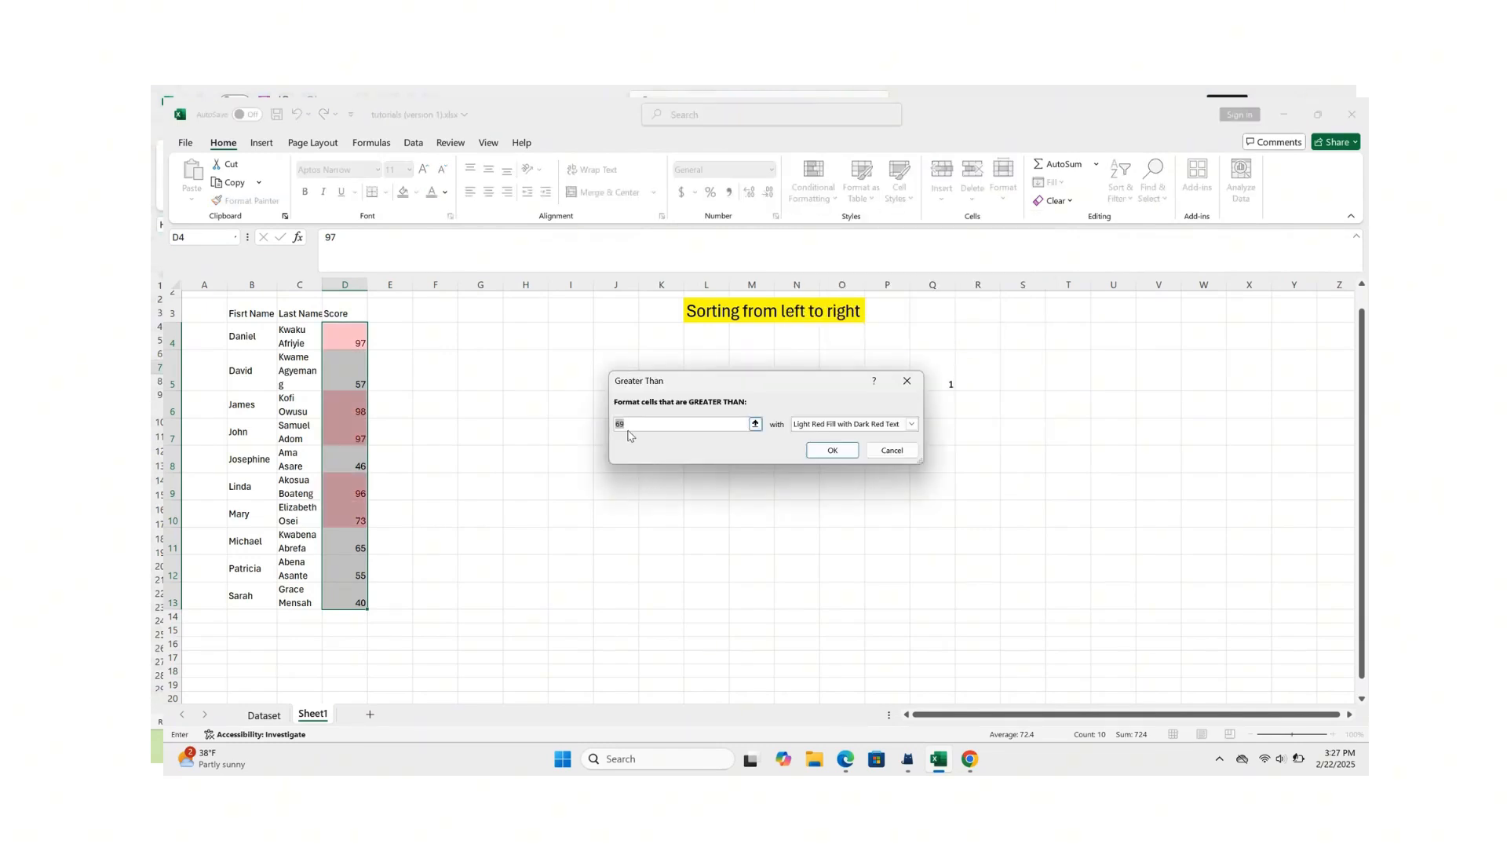
pyautogui.press('BackSpace')
pyautogui.write('90')
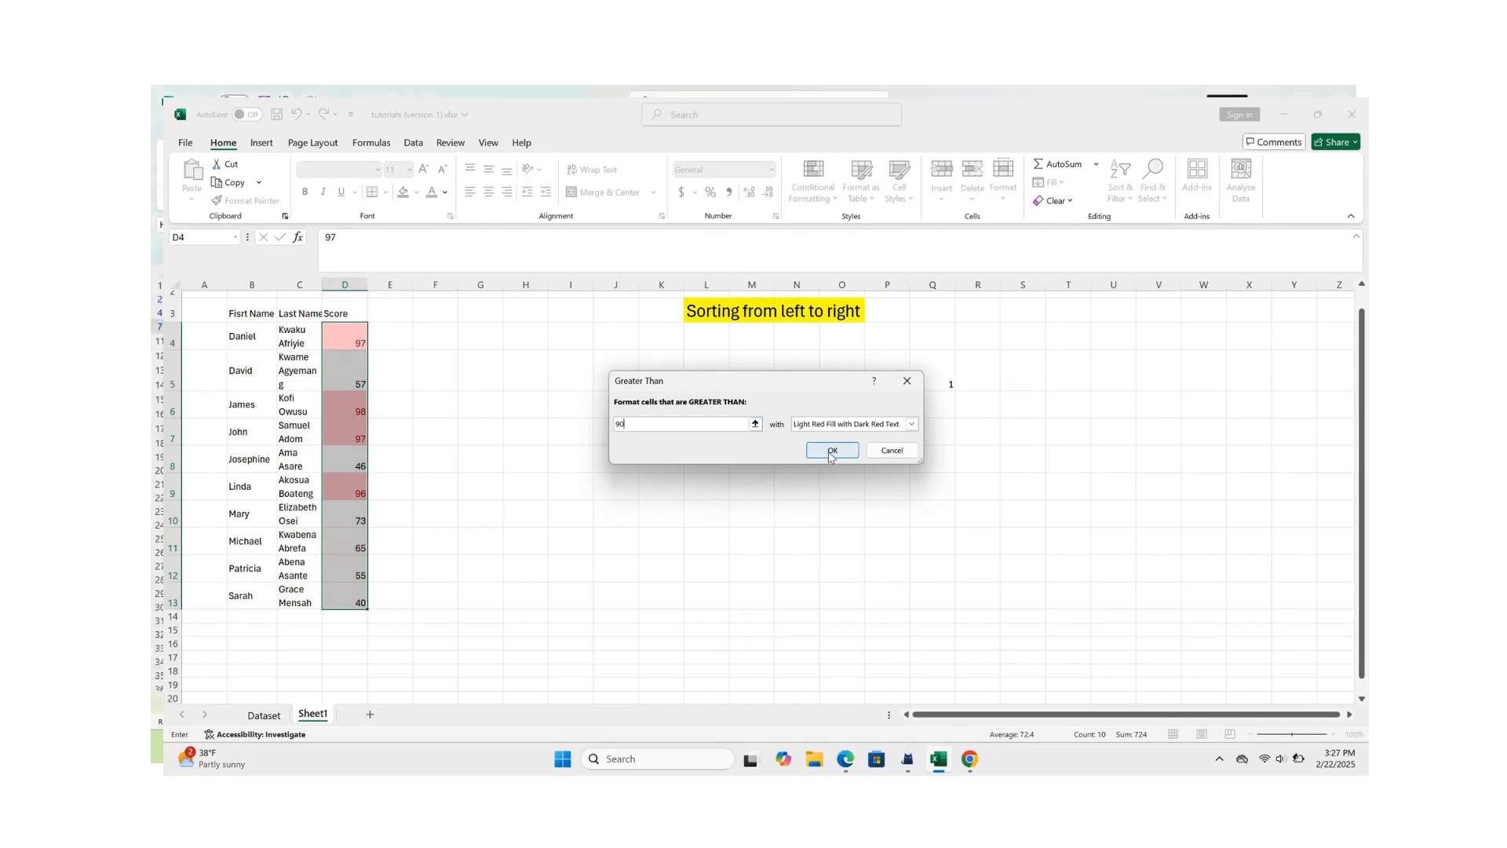
pyautogui.click(911, 424)
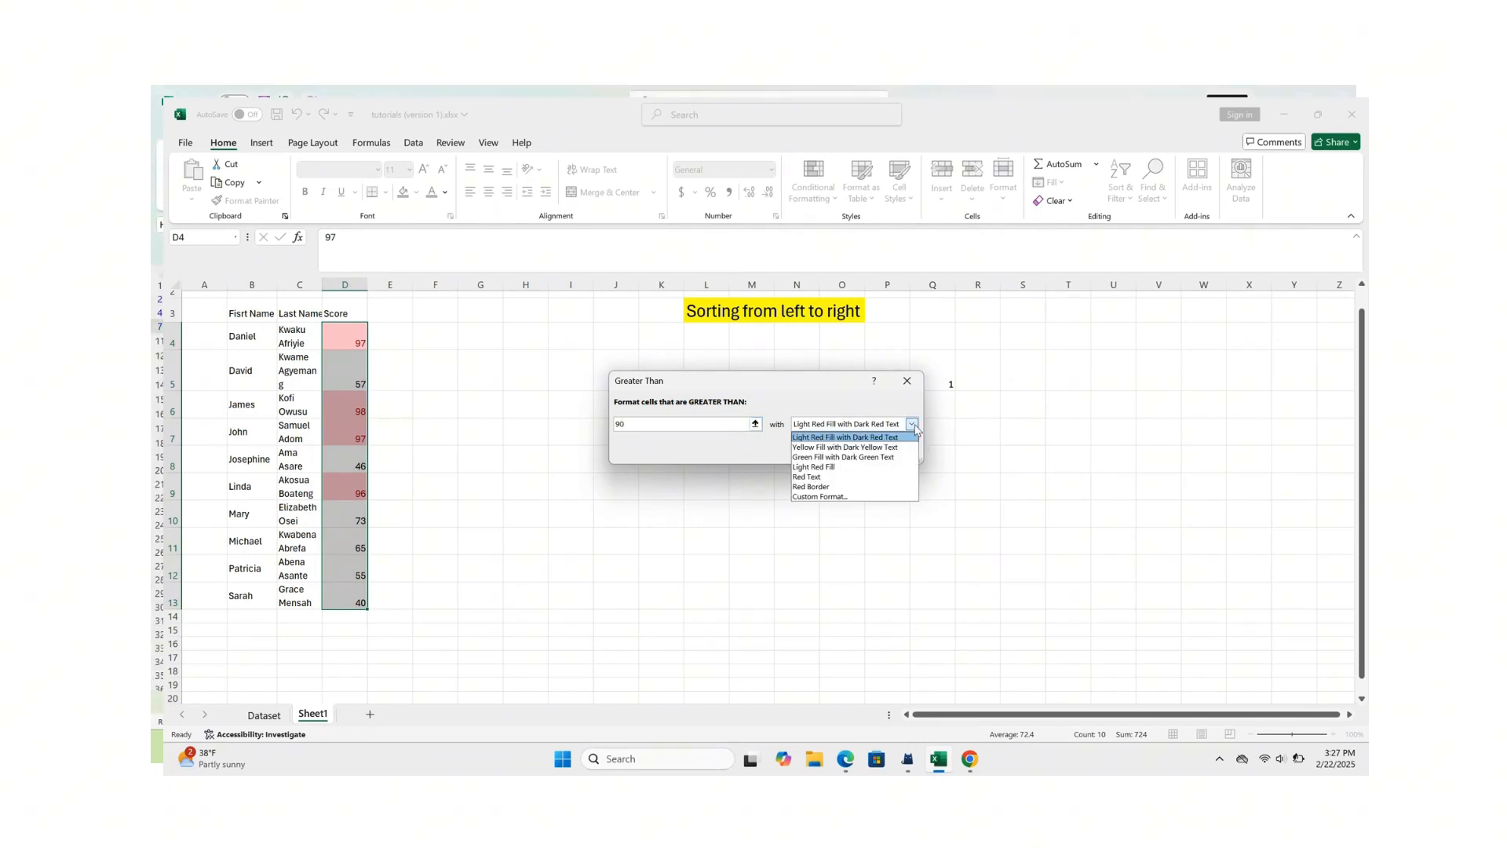
pyautogui.click(837, 459)
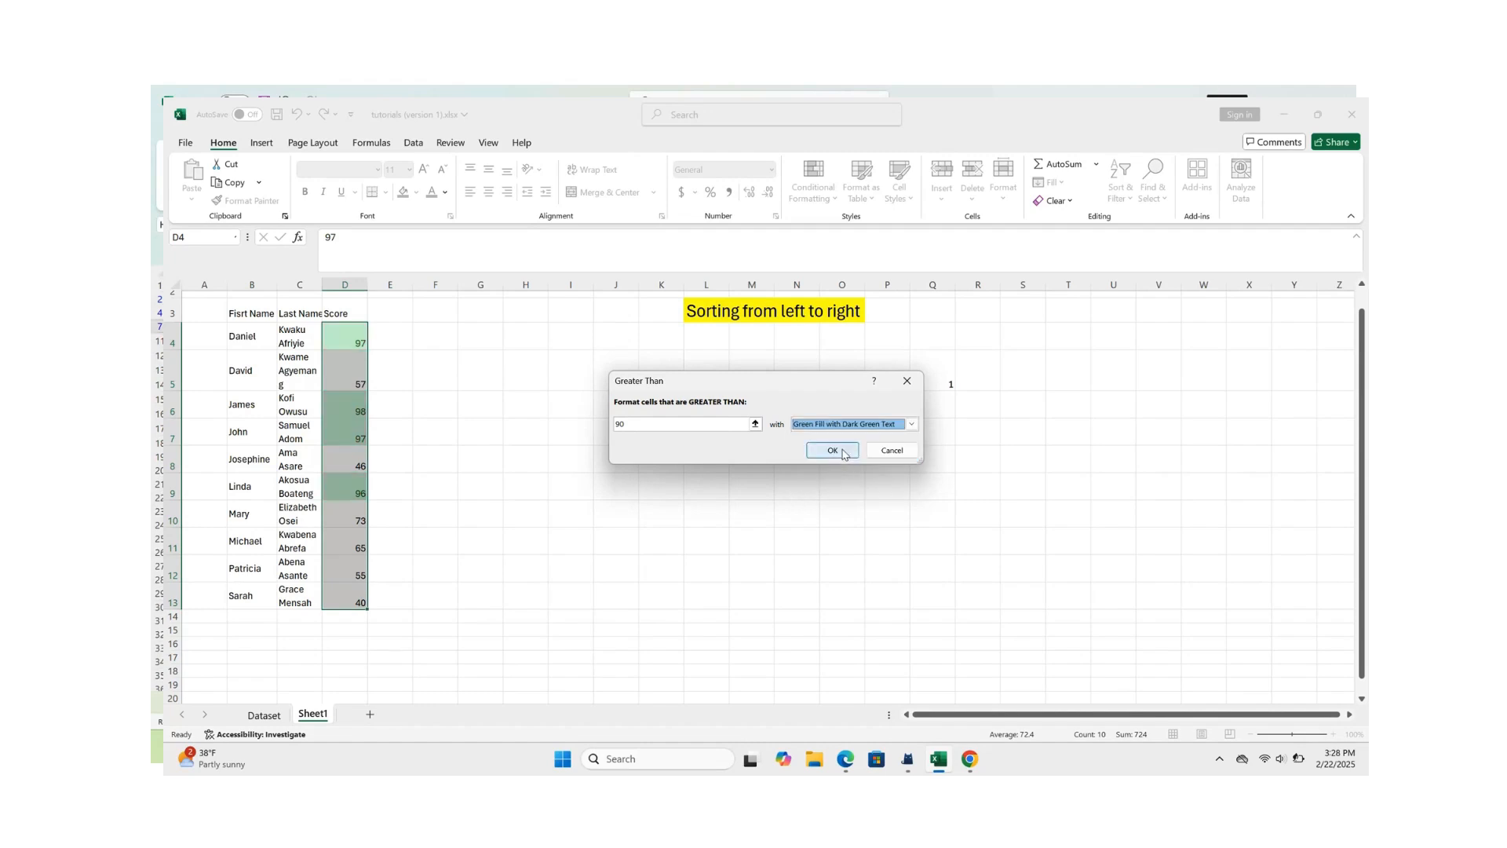
pyautogui.click(833, 451)
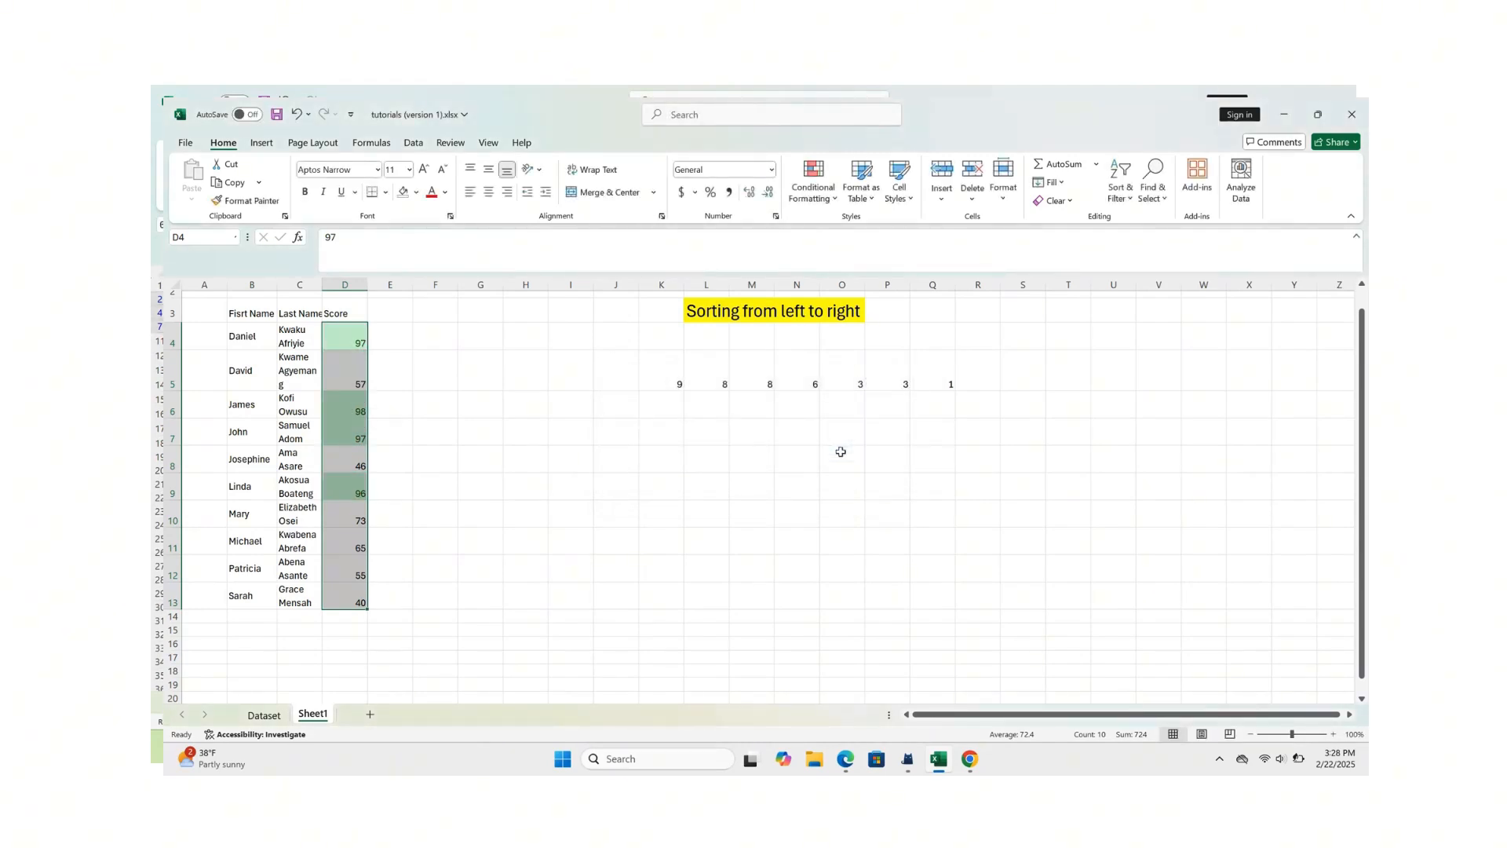